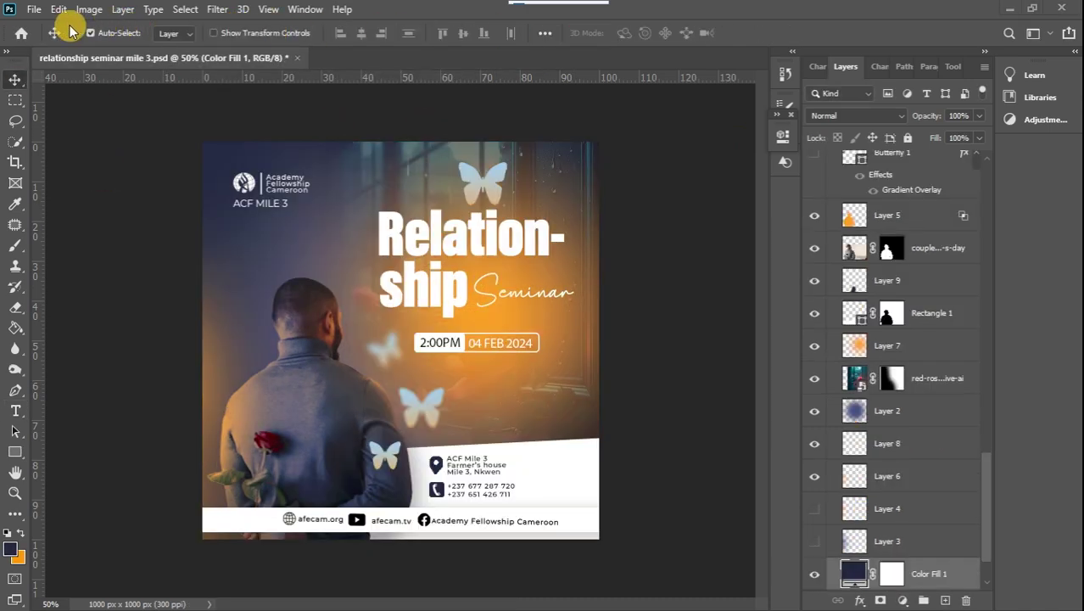
- Create a new 1000 x 1000 pixel RGB document at 300 pixels/inch with a white background
left_click(34, 10)
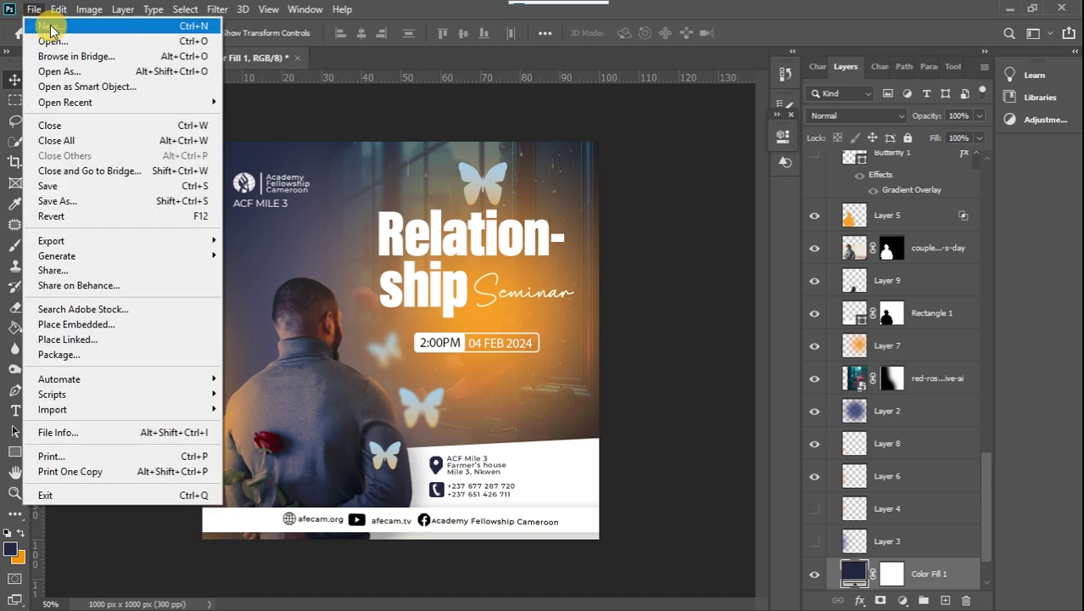
left_click(51, 28)
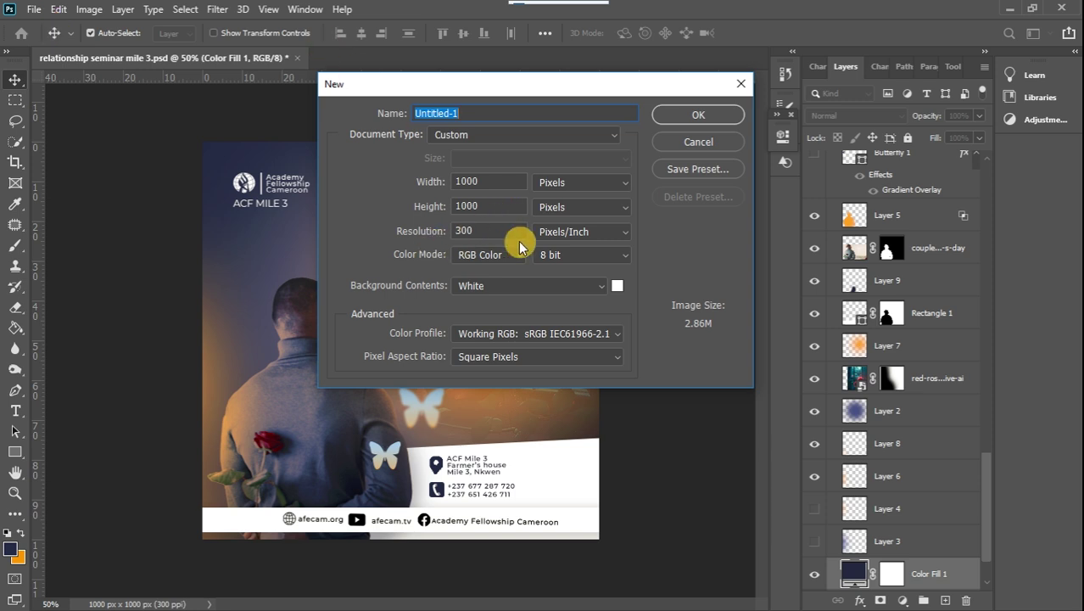
left_click(700, 118)
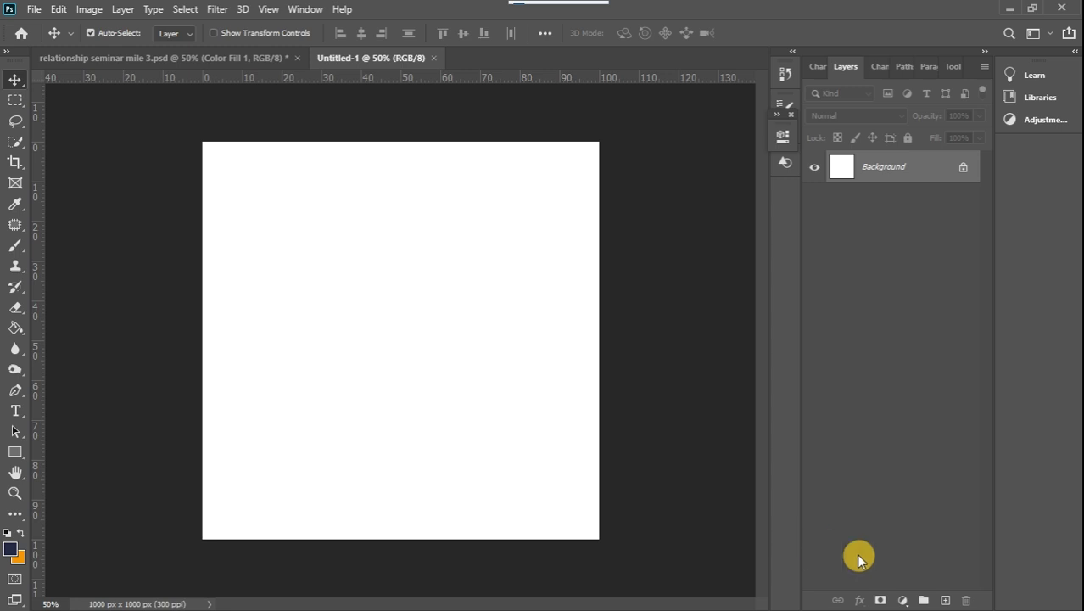
- Add a Solid Color fill layer in dark navy #232845 above the background
left_click(898, 599)
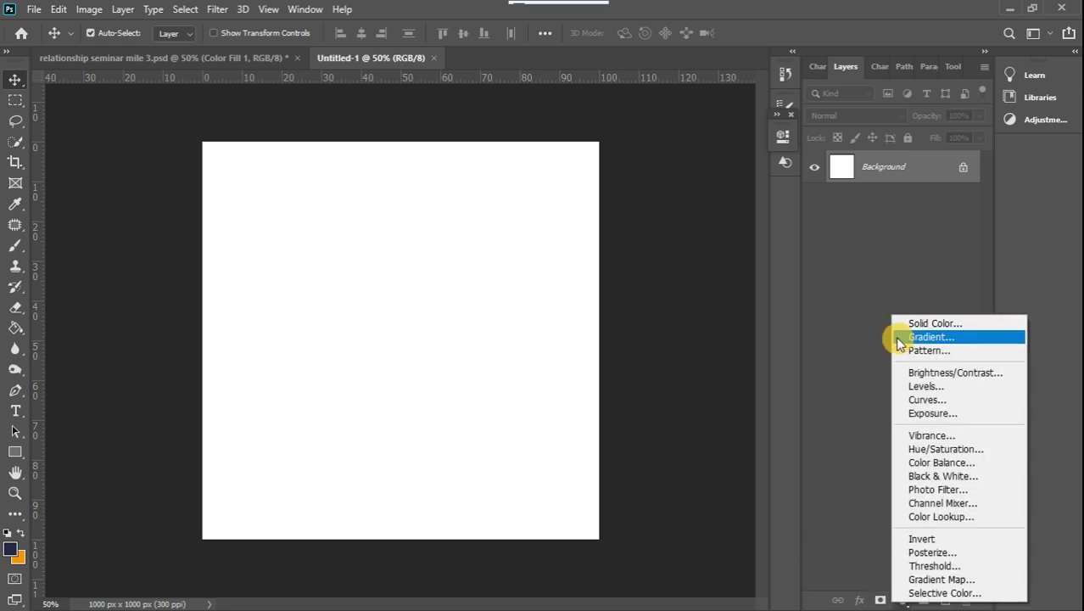
left_click(950, 323)
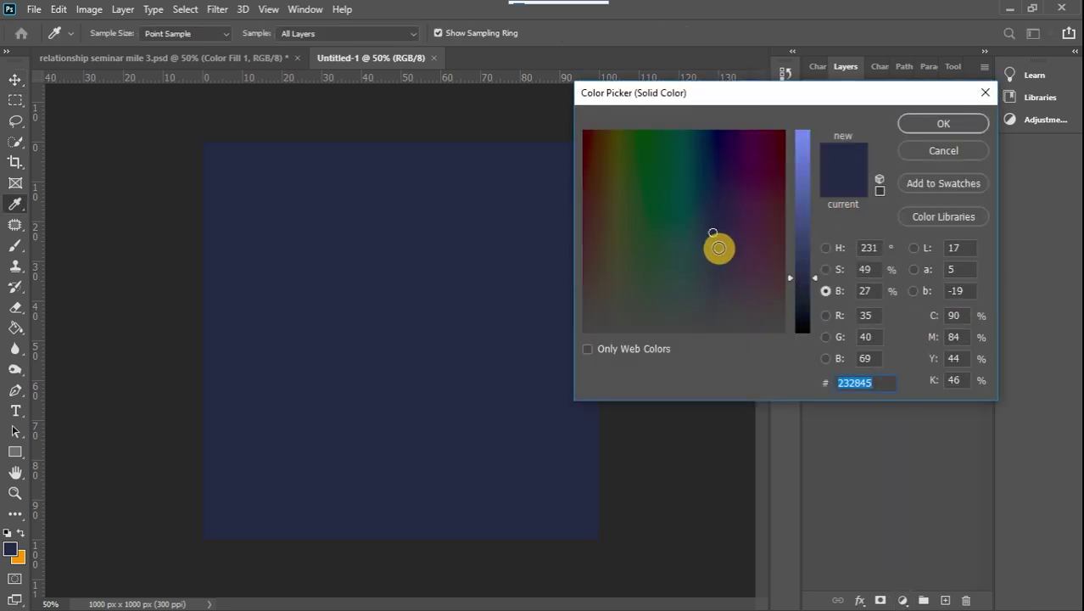
left_click(932, 125)
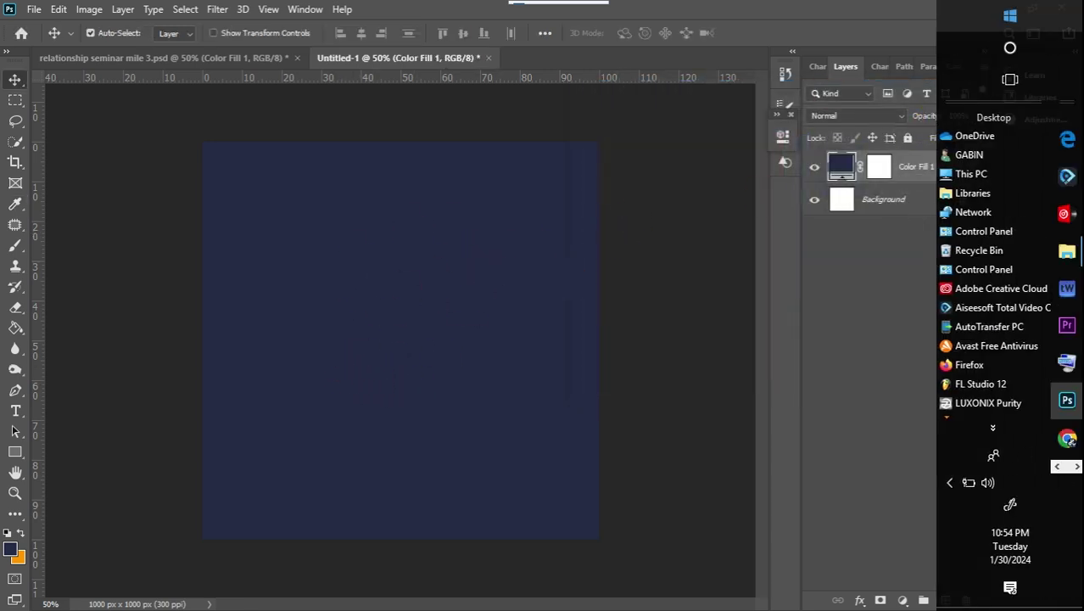
- Place the couple-sitting-table Valentine's photo from USB Drive (G:) into the new document
mouse_move(1071, 257)
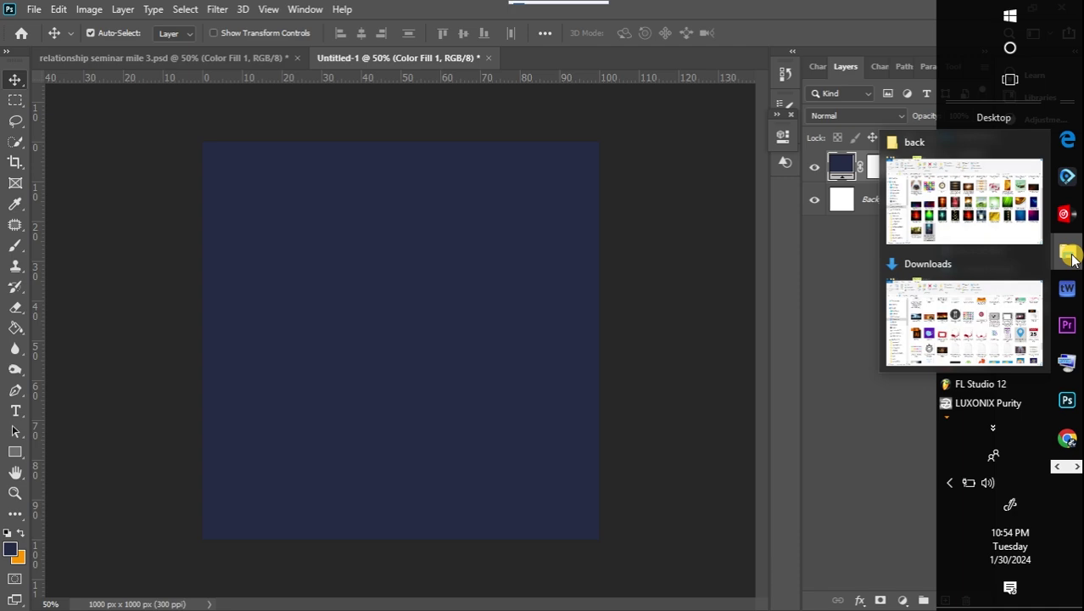
left_click(998, 217)
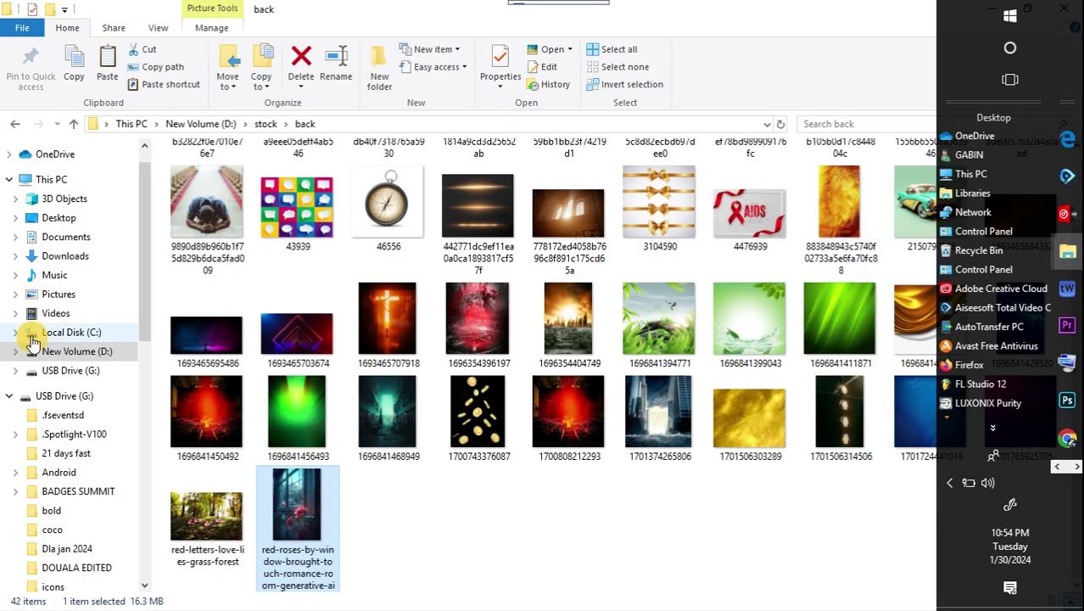
left_click(90, 372)
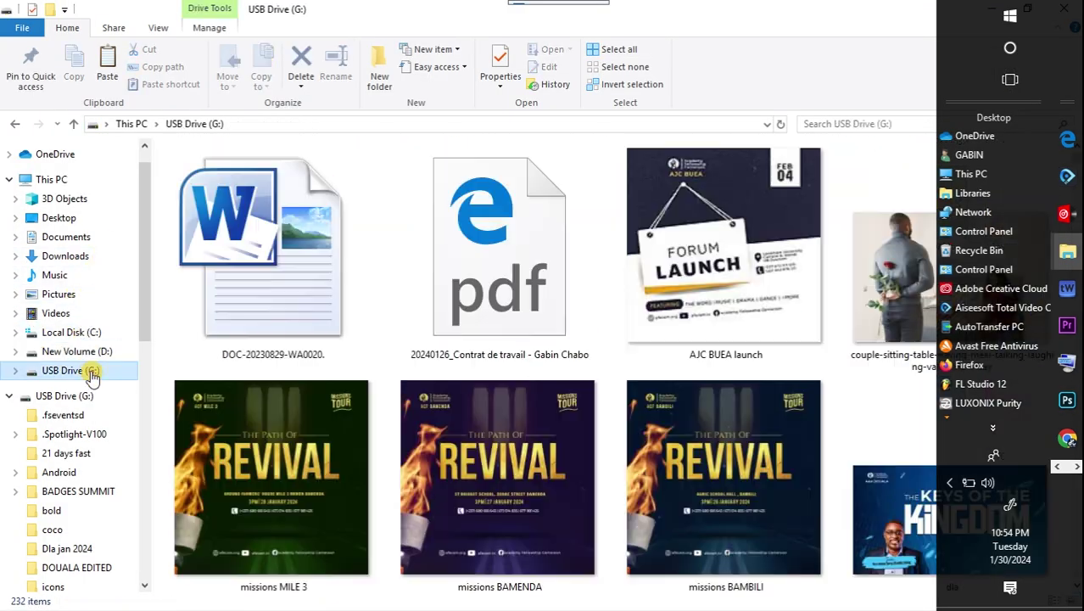
left_click_drag(886, 255, 414, 365)
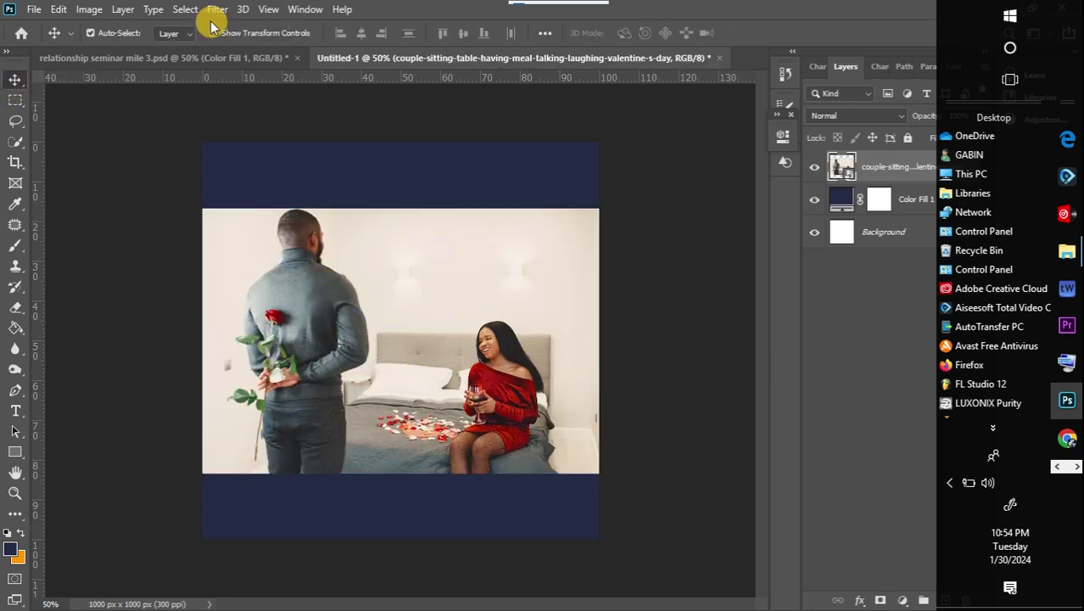
- Mask the photo to its automatically selected subjects and paint the seated woman out of the mask in black with an 800 px brush
left_click(186, 9)
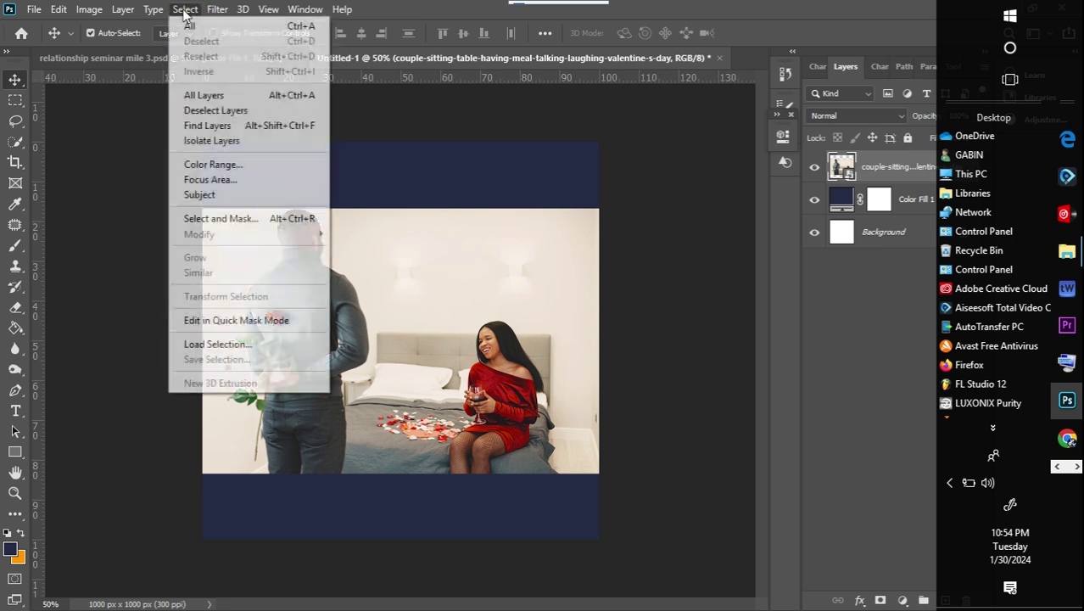
left_click(244, 195)
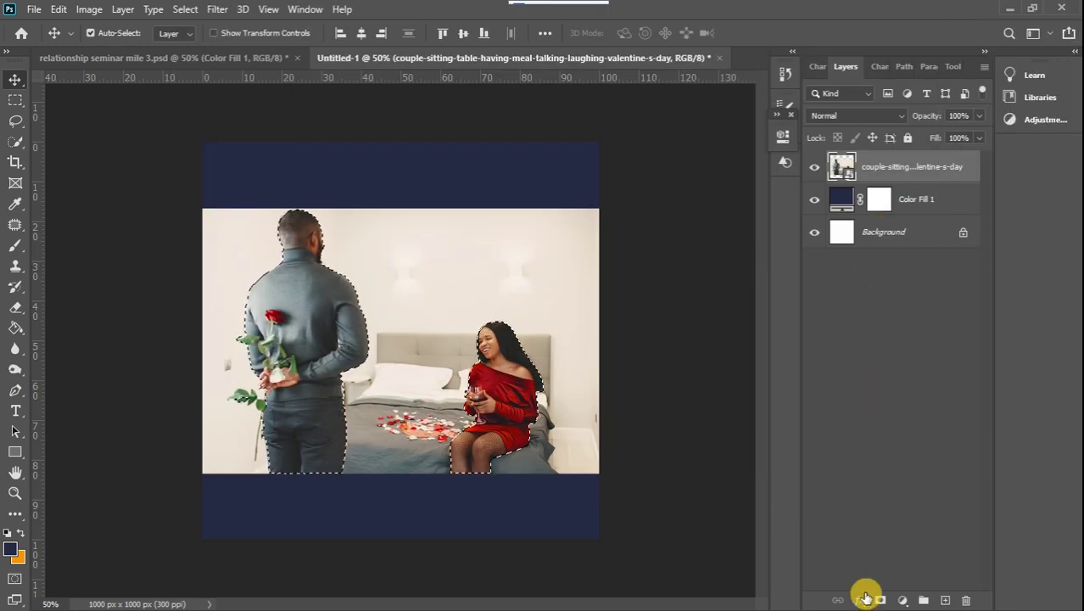
left_click(882, 601)
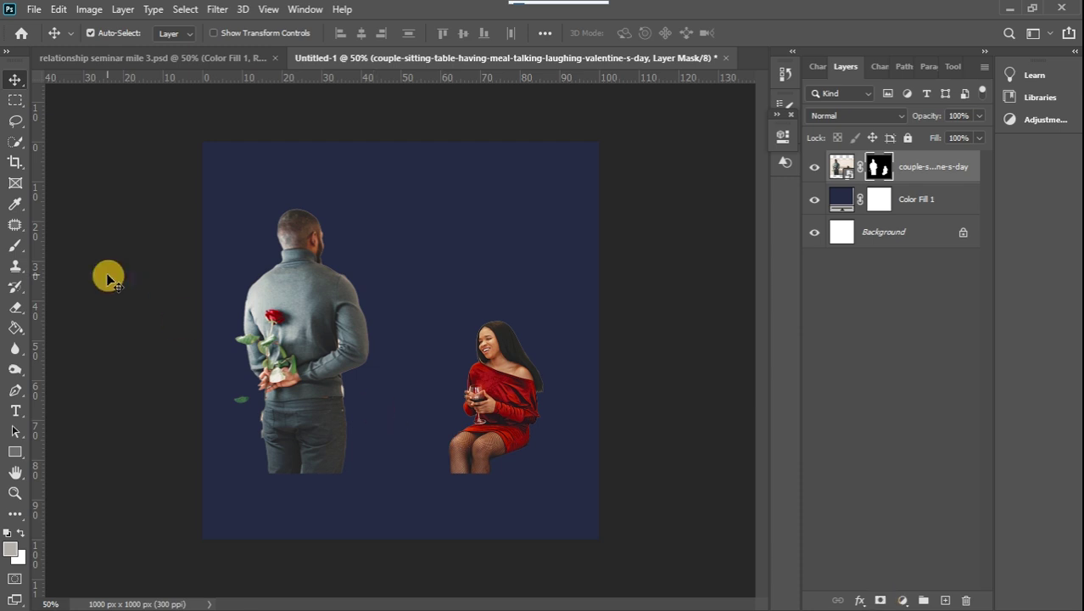
left_click(15, 249)
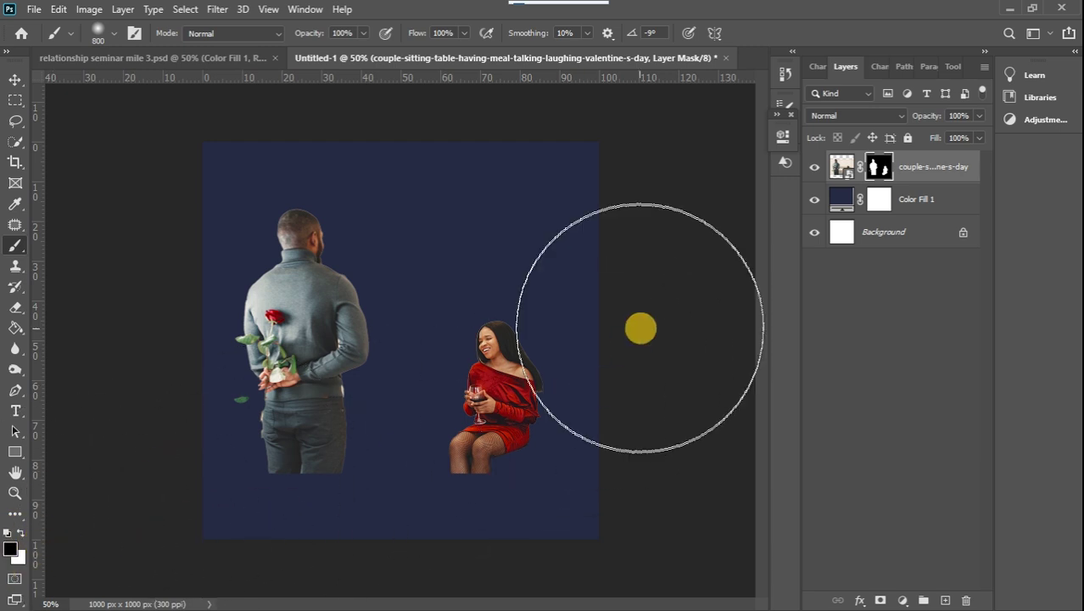
mouse_move(549, 339)
left_mouse_down()
mouse_move(533, 418)
mouse_move(489, 477)
mouse_move(534, 357)
left_mouse_up()
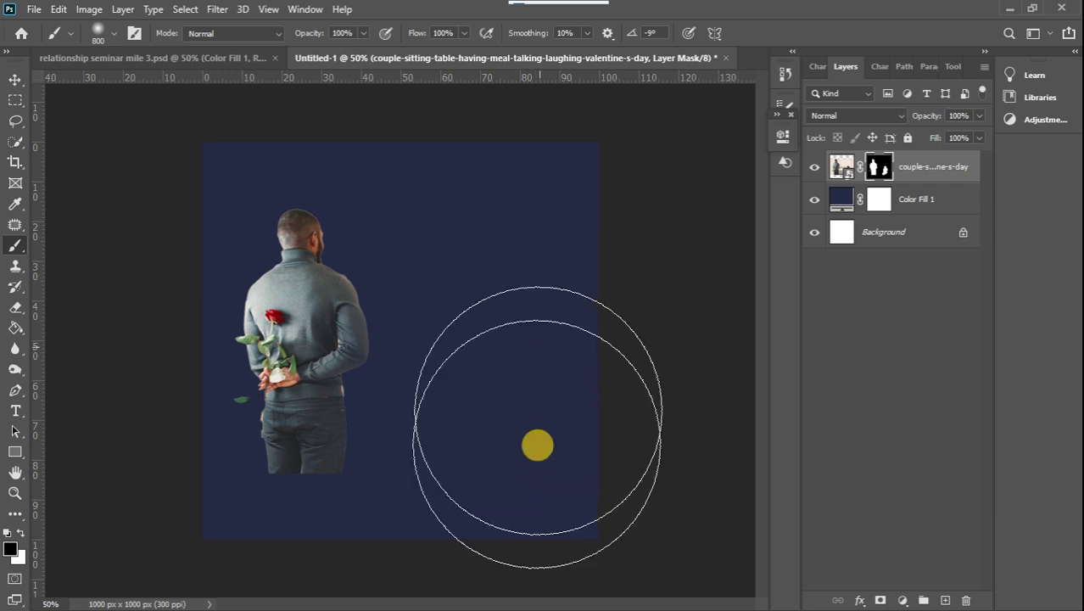
- Scale the man's layer to about 174% and position him at the lower left of the canvas with his hands above the bottom edge
left_click(15, 82)
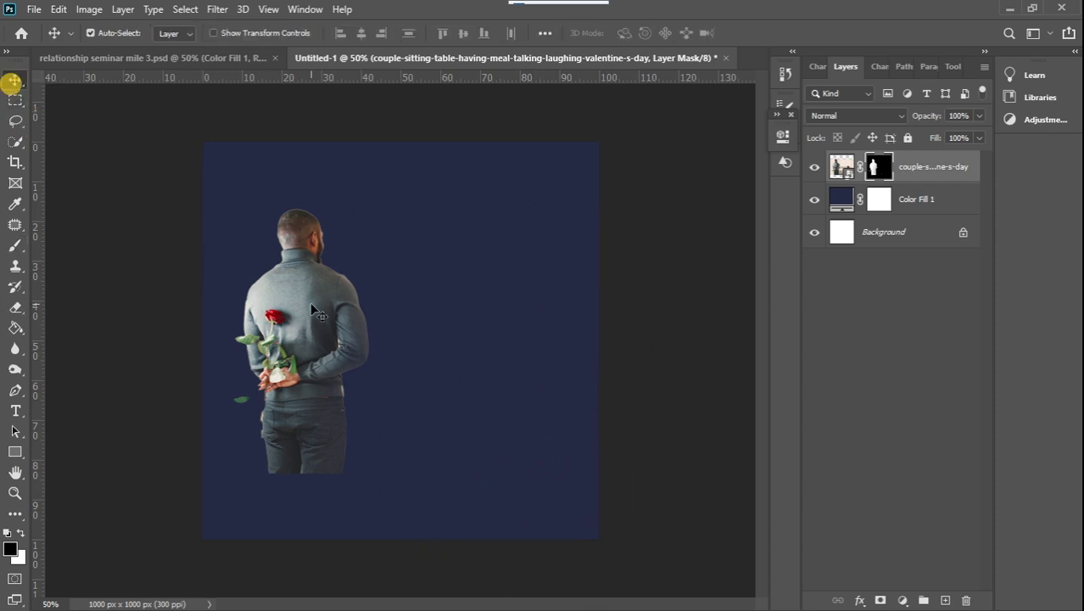
key("ctrl+t")
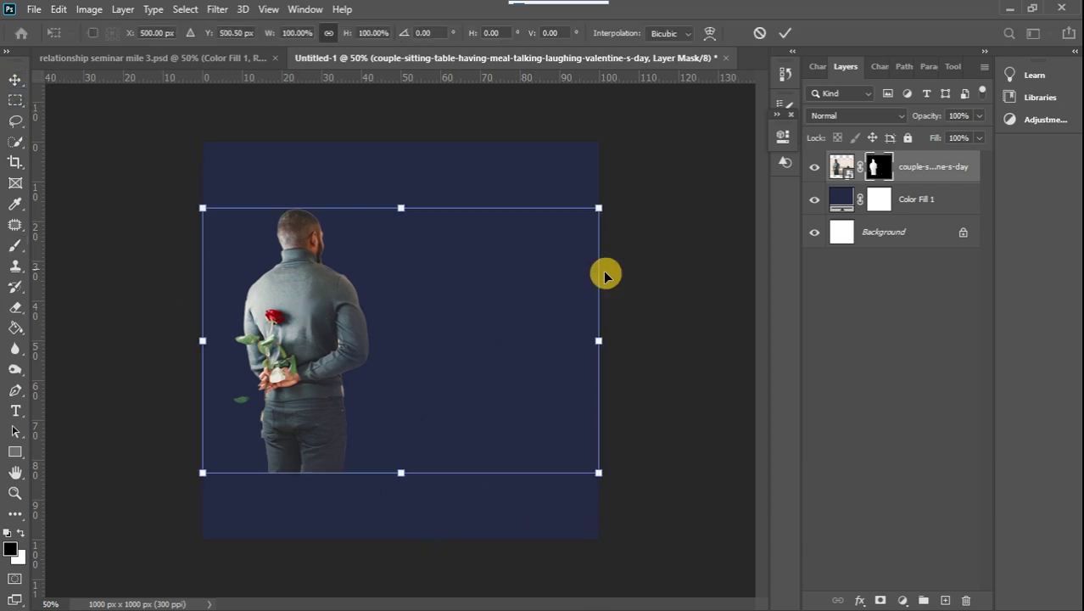
left_click_drag(602, 340, 1060, 301)
left_click_drag(448, 213, 373, 328)
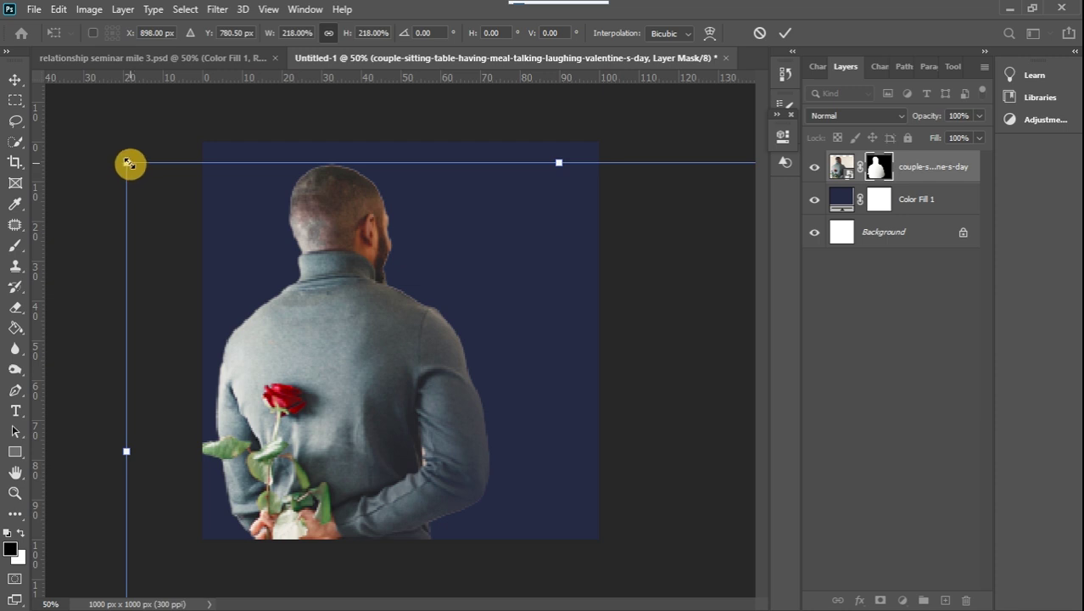
left_click_drag(127, 163, 257, 247)
left_click_drag(472, 370, 358, 333)
left_click_drag(146, 214, 190, 240)
left_click_drag(336, 347, 317, 385)
left_click(19, 81)
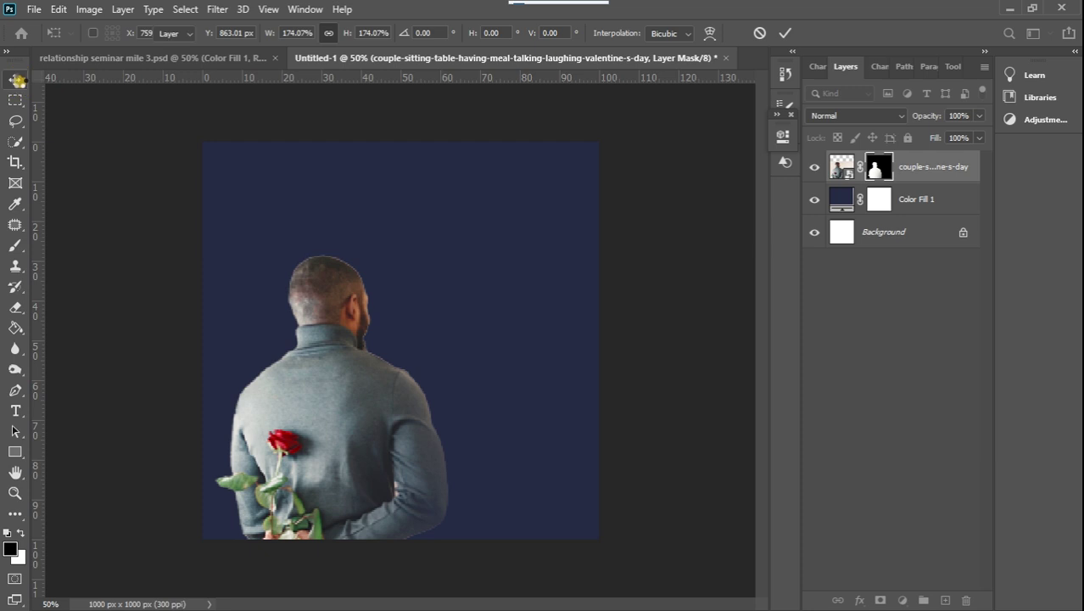
left_click_drag(352, 412, 348, 395)
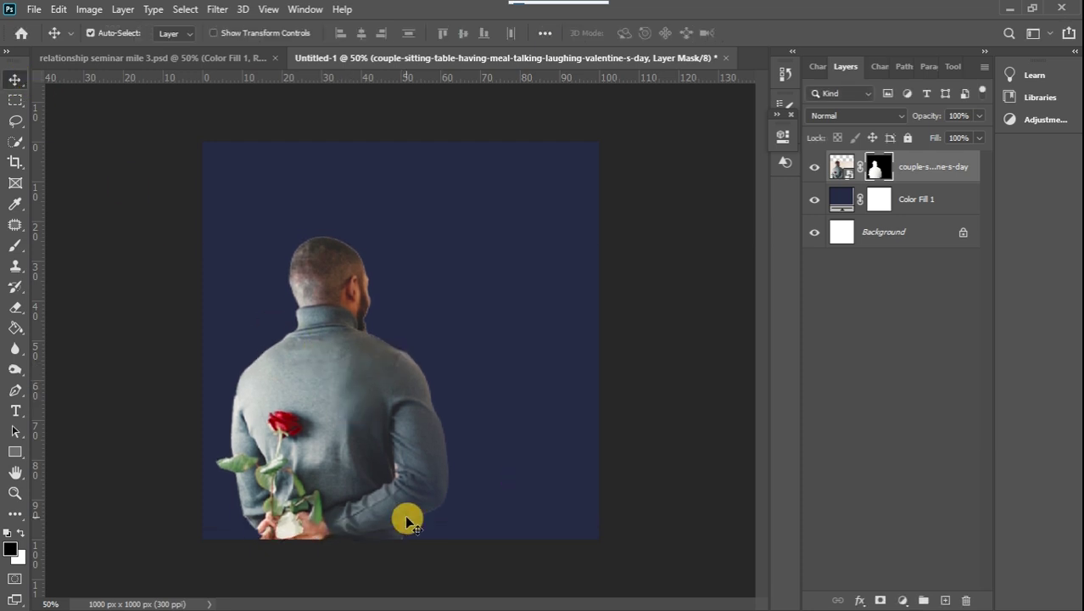
- Lasso the small background gap between the man's right arm and torso, hide it in the layer mask, and deselect
key("ctrl+plus")
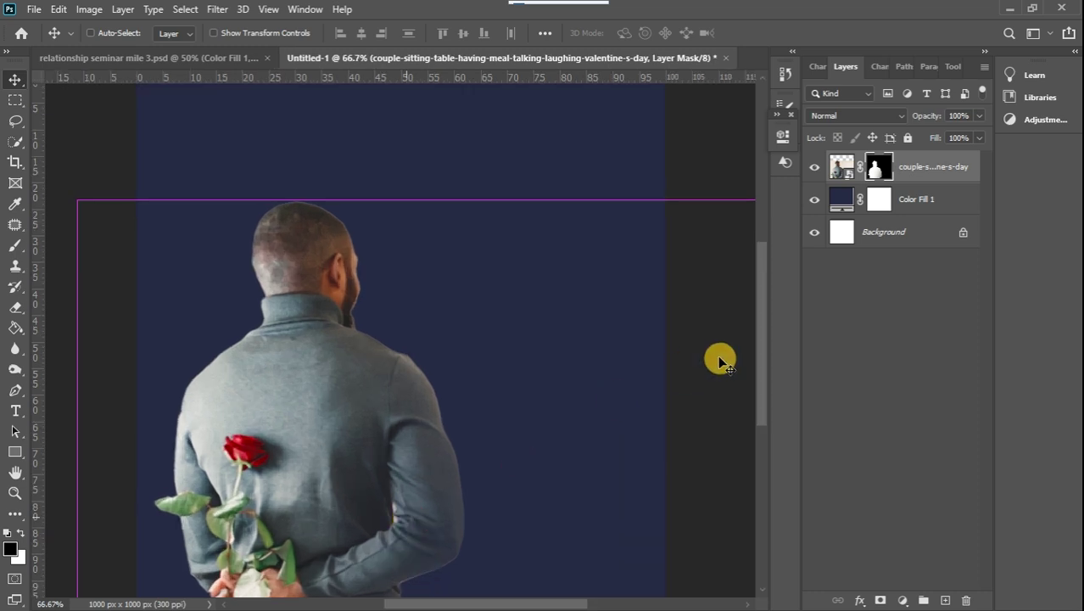
scroll(760, 309, "down", 5)
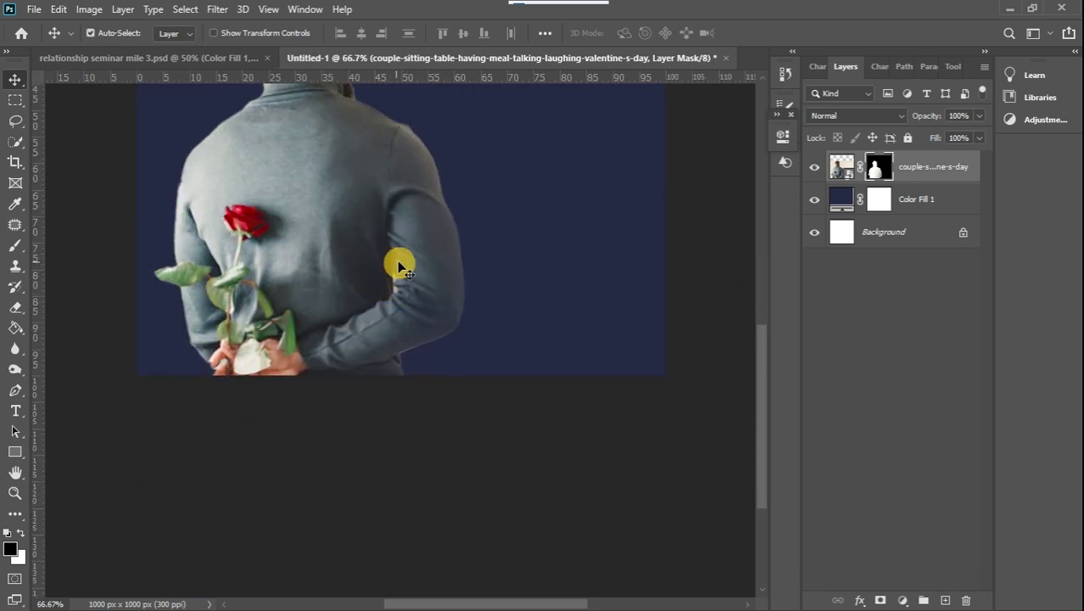
left_click(17, 124)
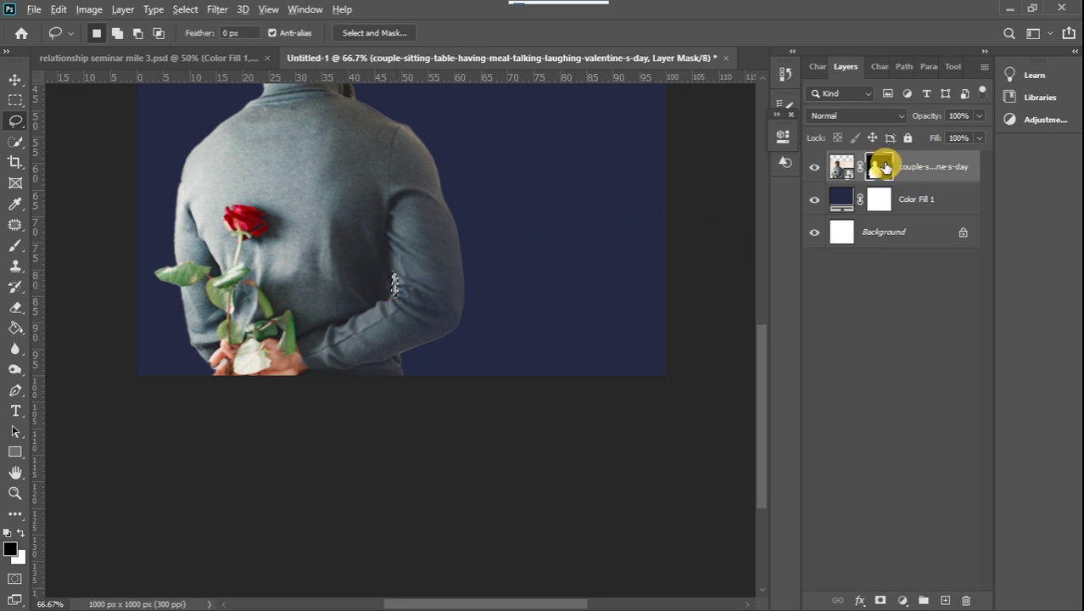
left_click(14, 101)
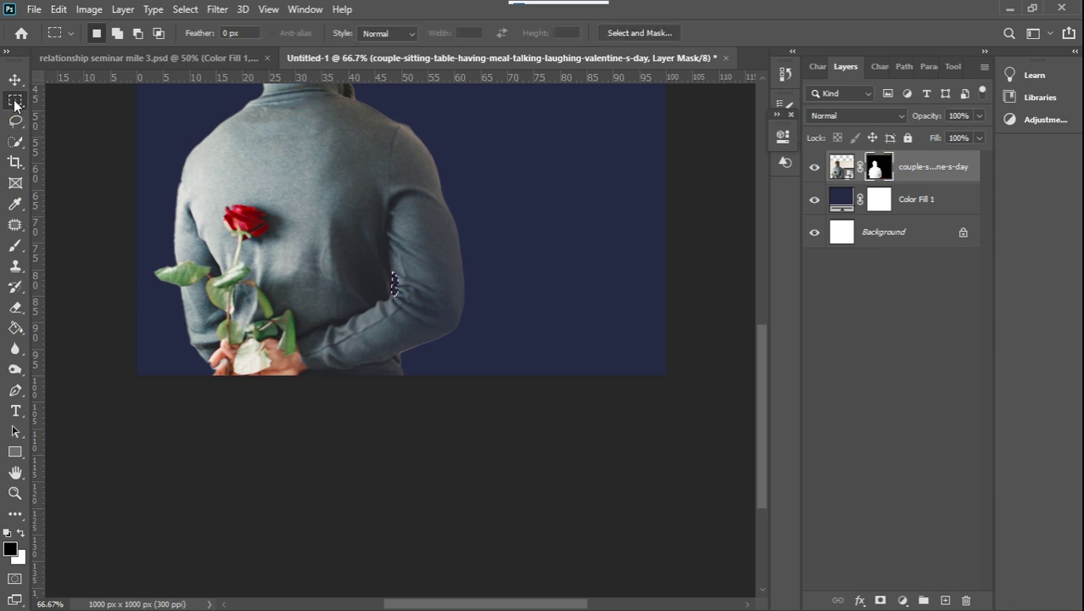
key("ctrl+minus")
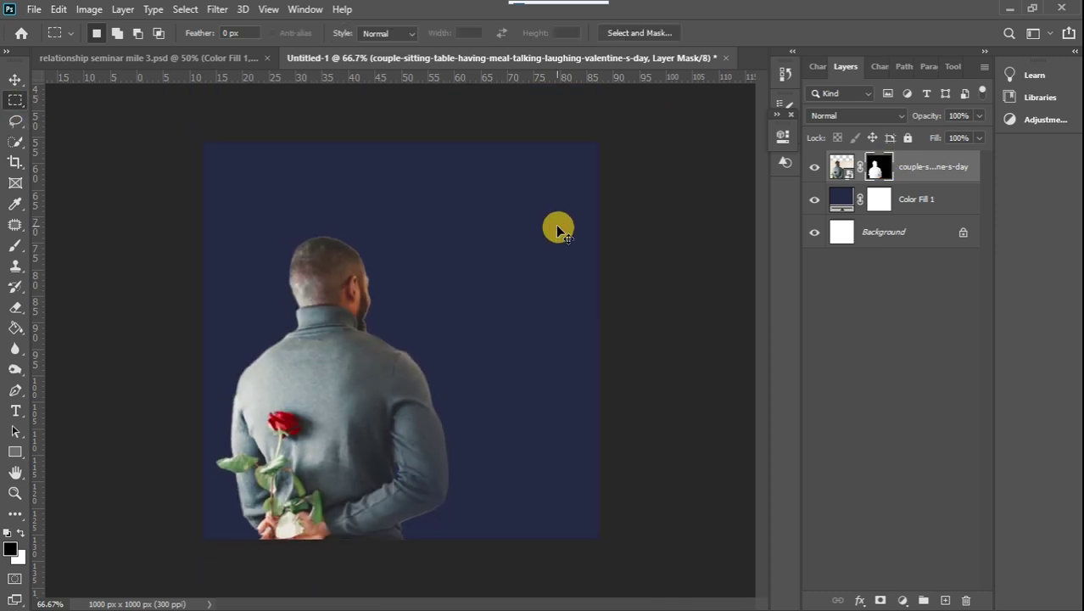
- Set the blend mode of the man's photo layer to Overlay
left_click(944, 174)
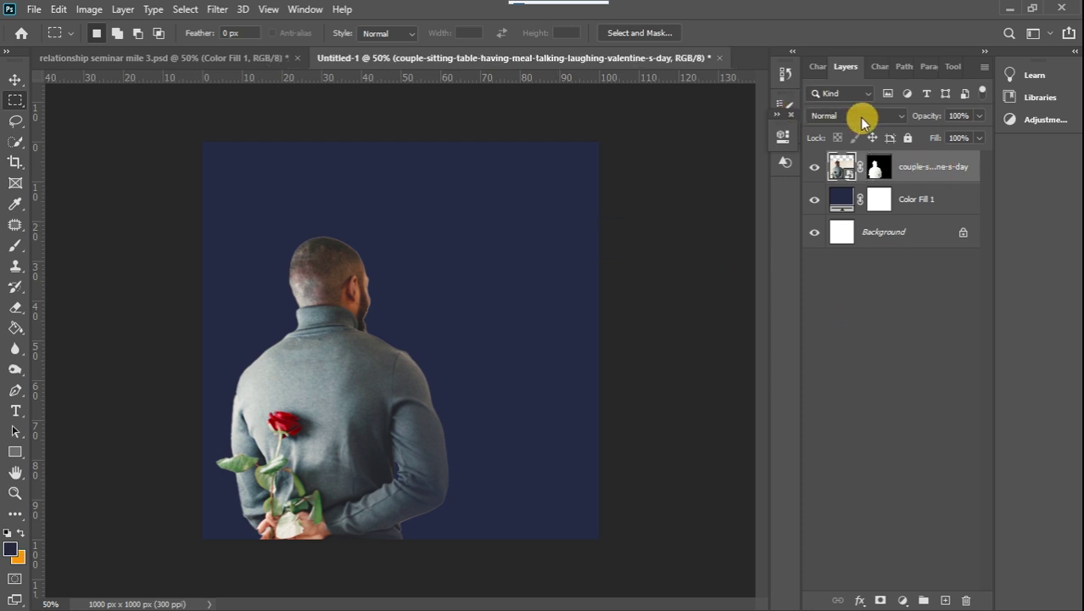
left_click(862, 117)
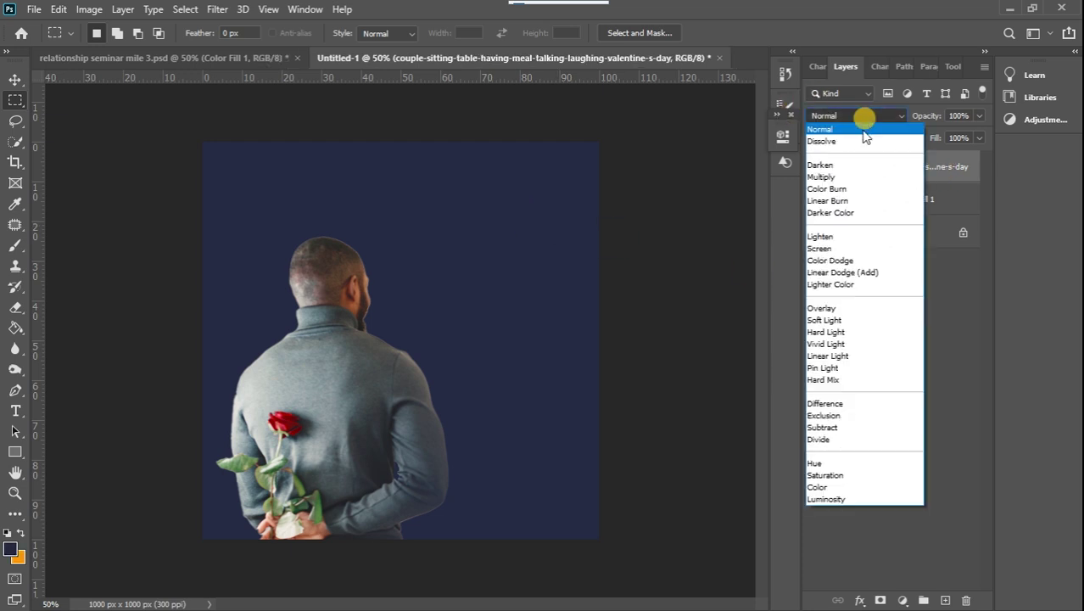
left_click(846, 308)
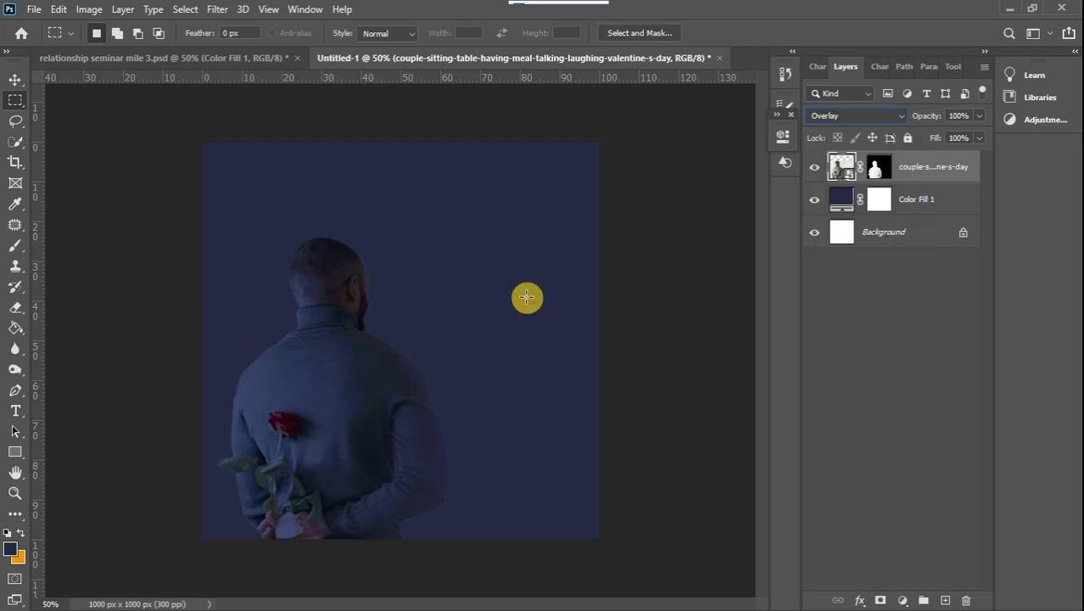
- Set the foreground colour to a lighter blue, #434e88, based on a colour sampled from the man's sweater
left_click(11, 553)
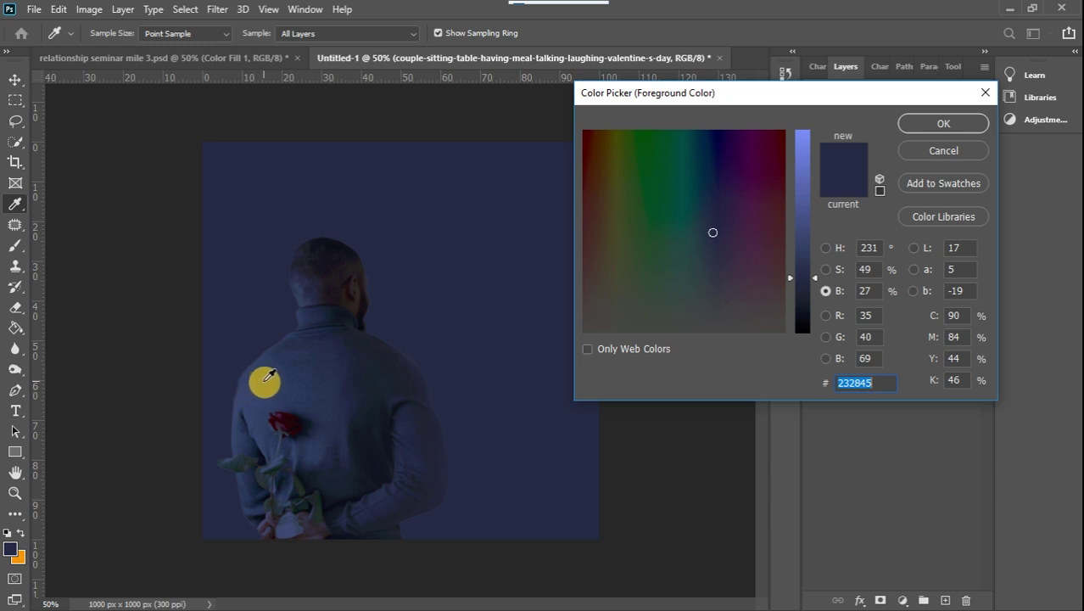
left_click(249, 392)
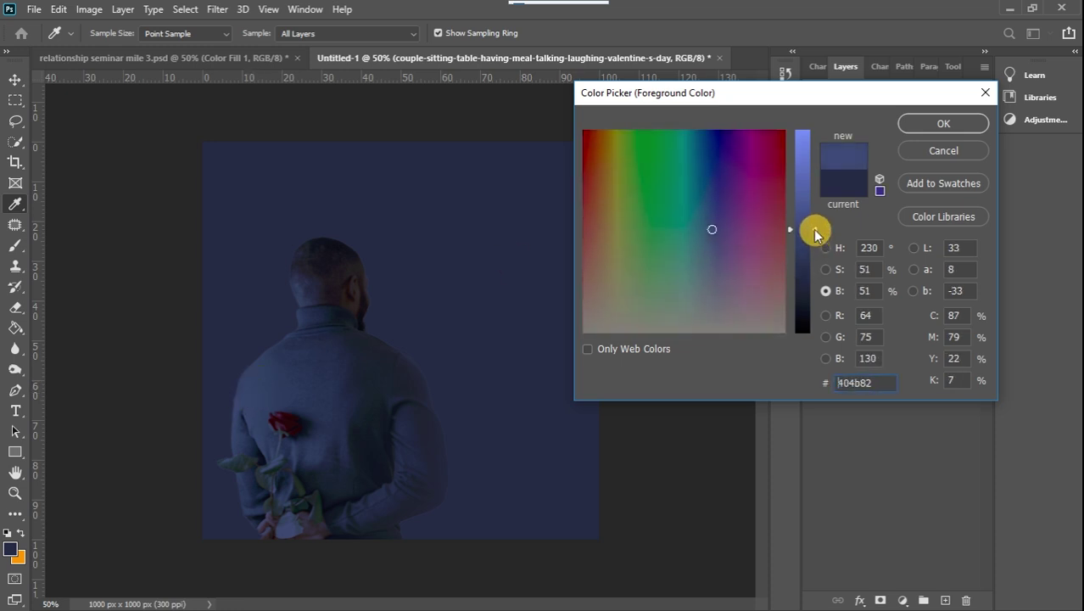
left_click_drag(812, 229, 813, 224)
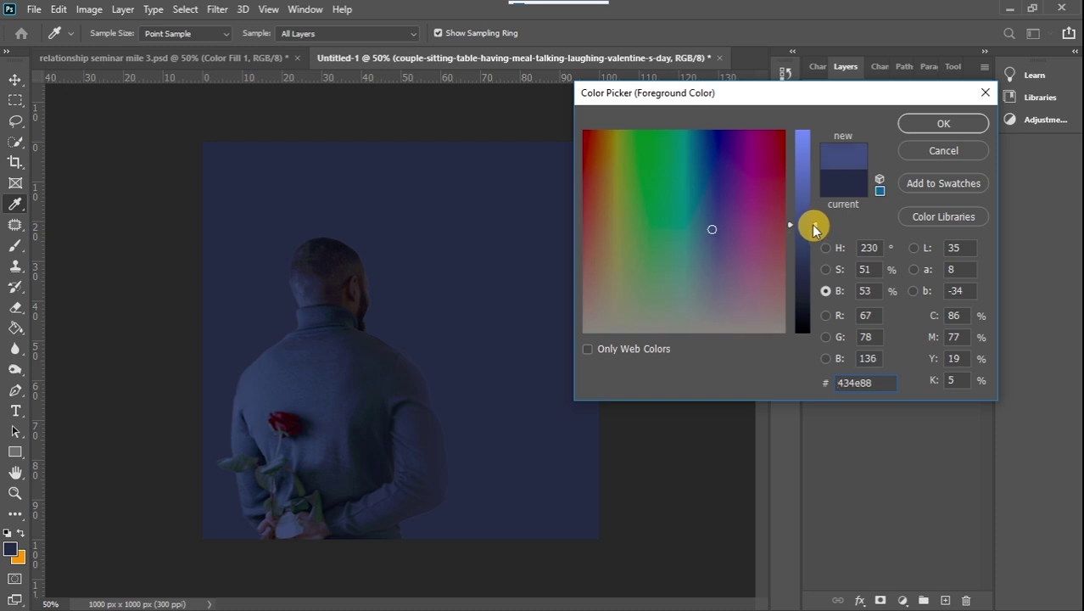
left_click(922, 127)
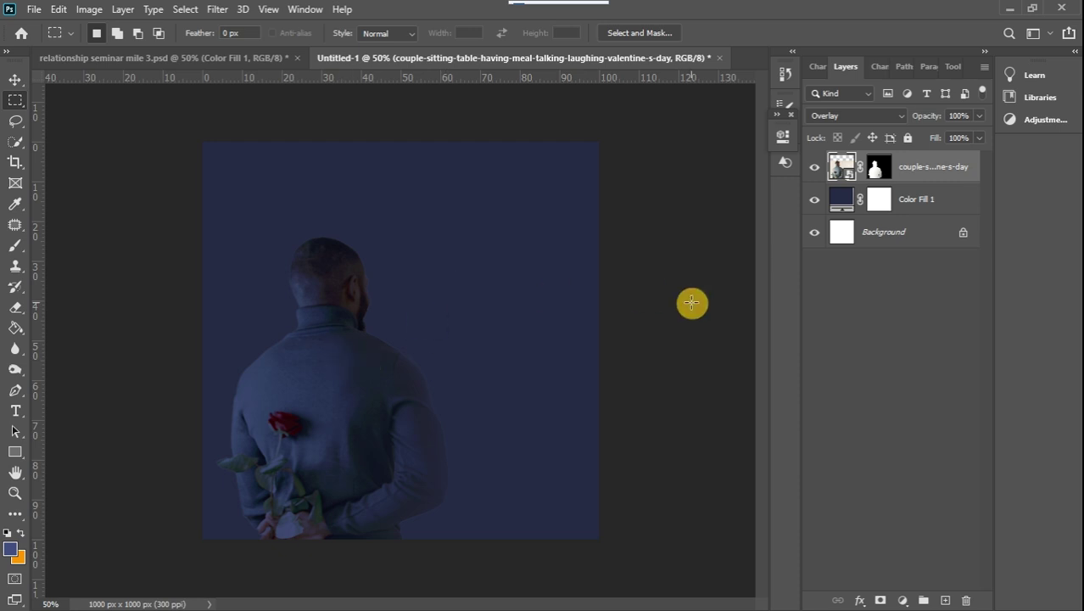
- Add a new layer above the navy colour fill and paint a large soft blue glow behind the man with an 800 px brush
left_click(953, 204)
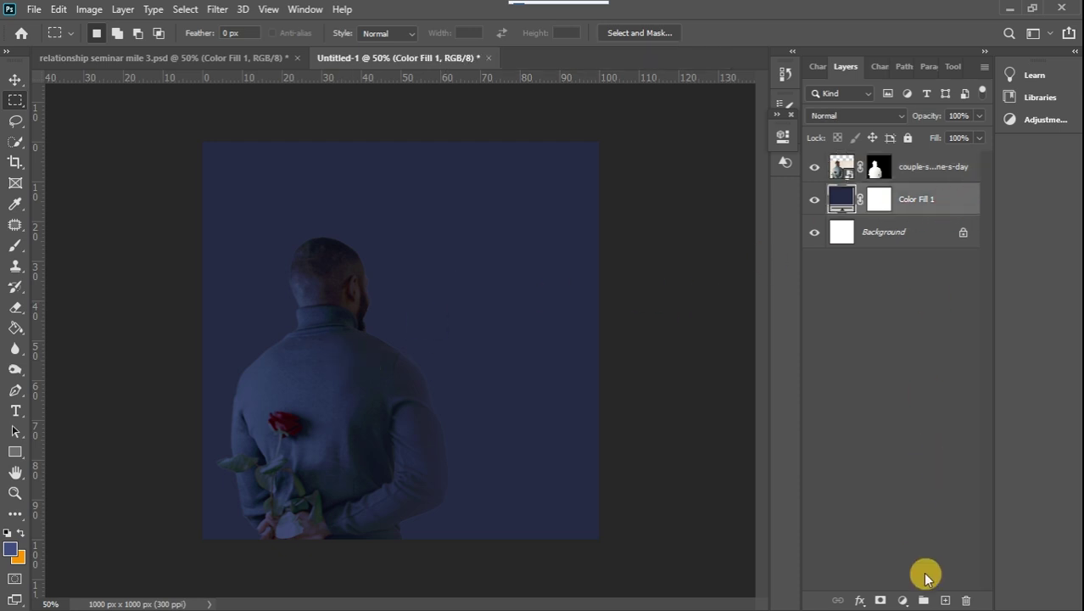
left_click(946, 600)
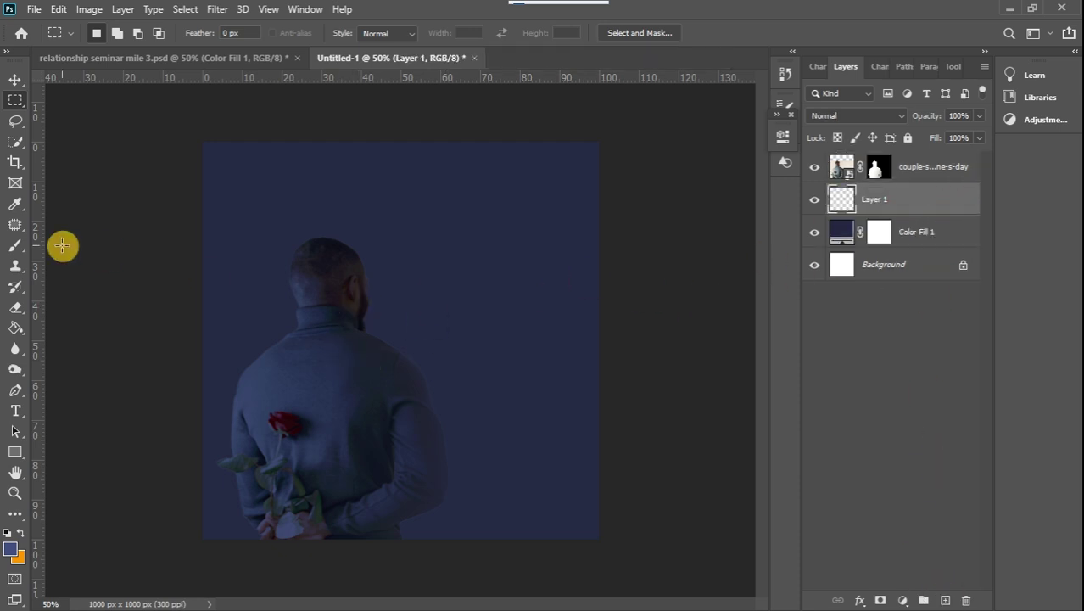
left_click(15, 246)
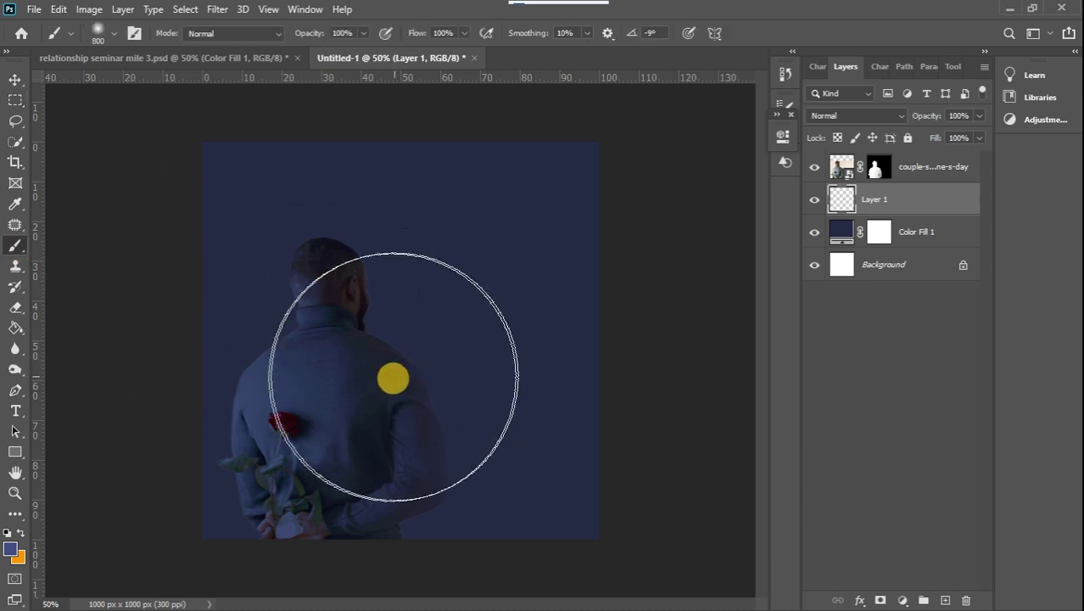
right_click(401, 333)
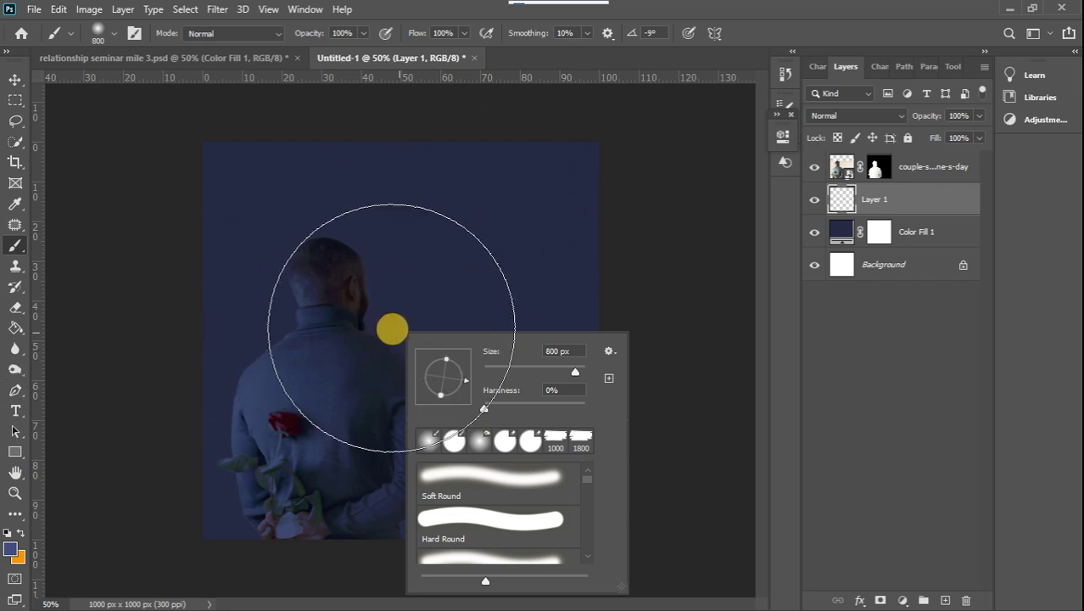
left_click(392, 328)
left_click(407, 380)
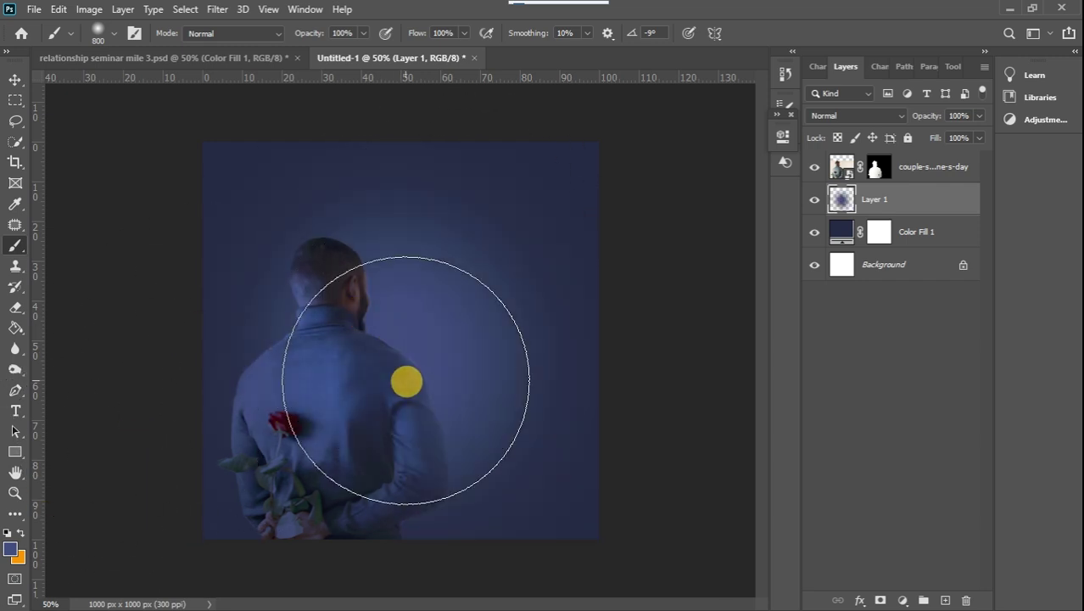
left_click(388, 363)
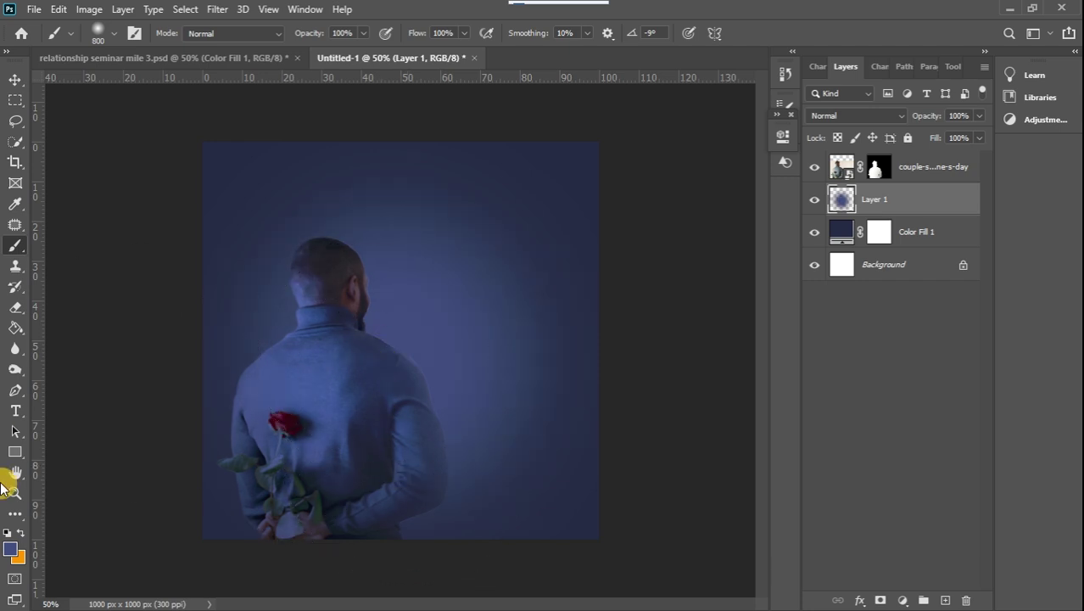
left_click(16, 83)
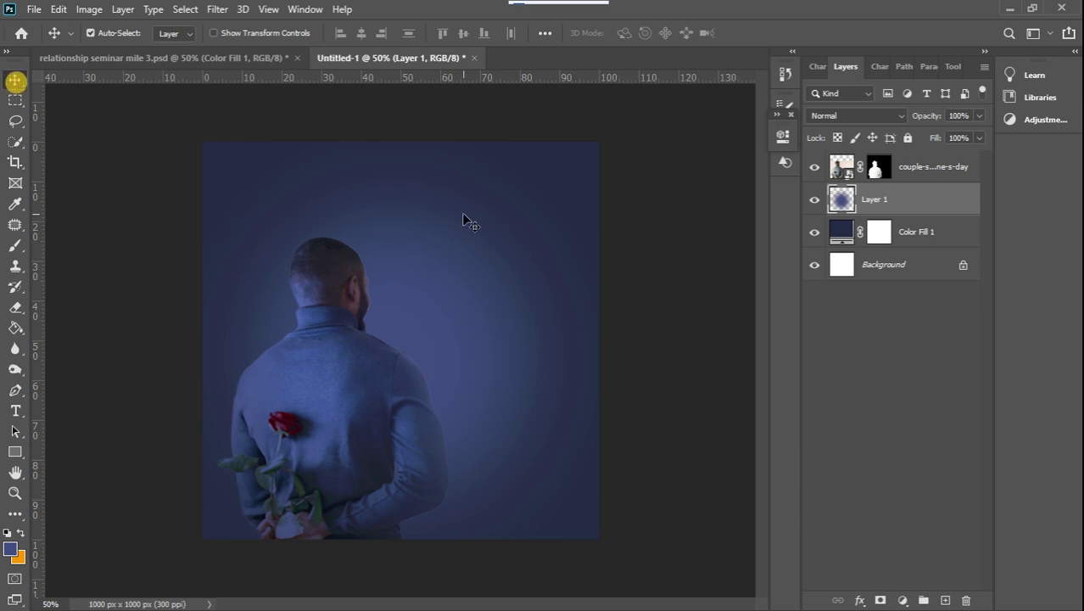
- Place the red-roses-by-window image from the stock "back" folder below the man's layer, shifted toward the canvas's right edge at 6.78% scale
mouse_move(1082, 101)
mouse_move(1074, 259)
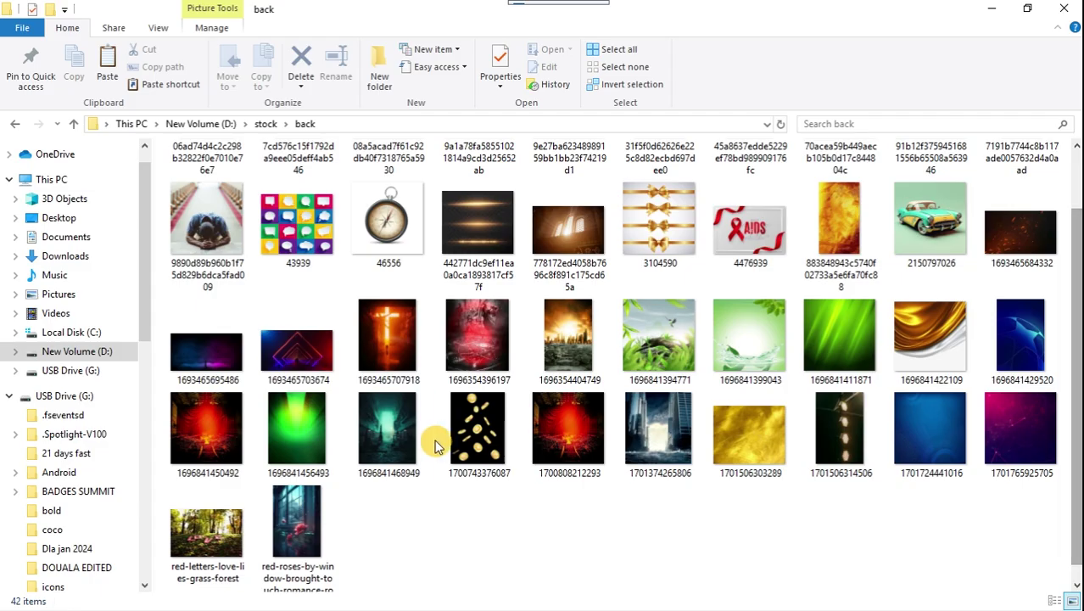
left_click(300, 524)
left_click_drag(299, 527, 441, 352)
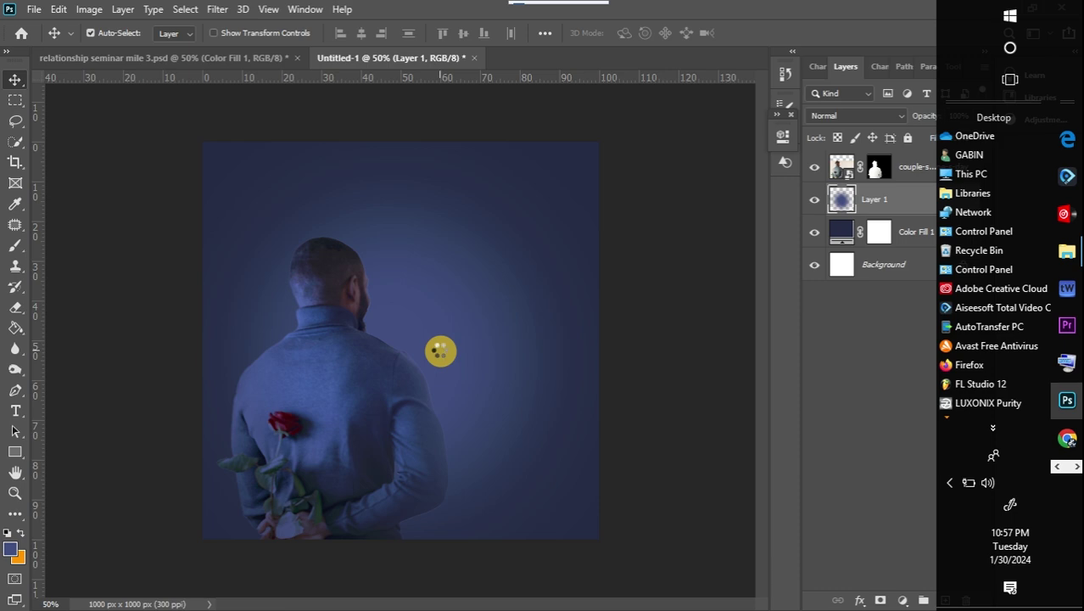
left_click_drag(531, 346, 600, 291)
left_click_drag(597, 339, 616, 339)
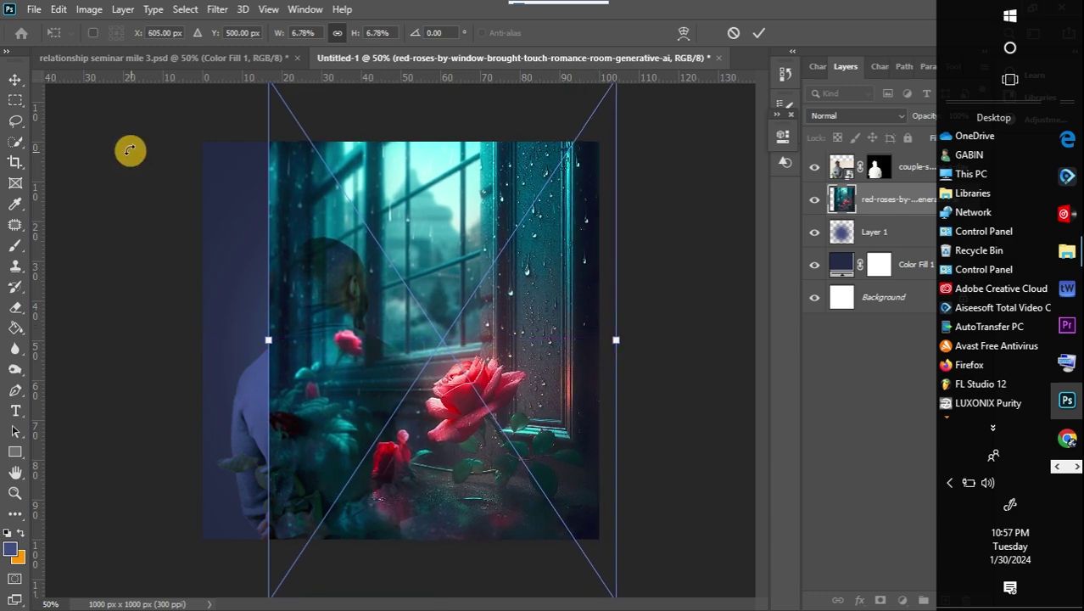
left_click(13, 82)
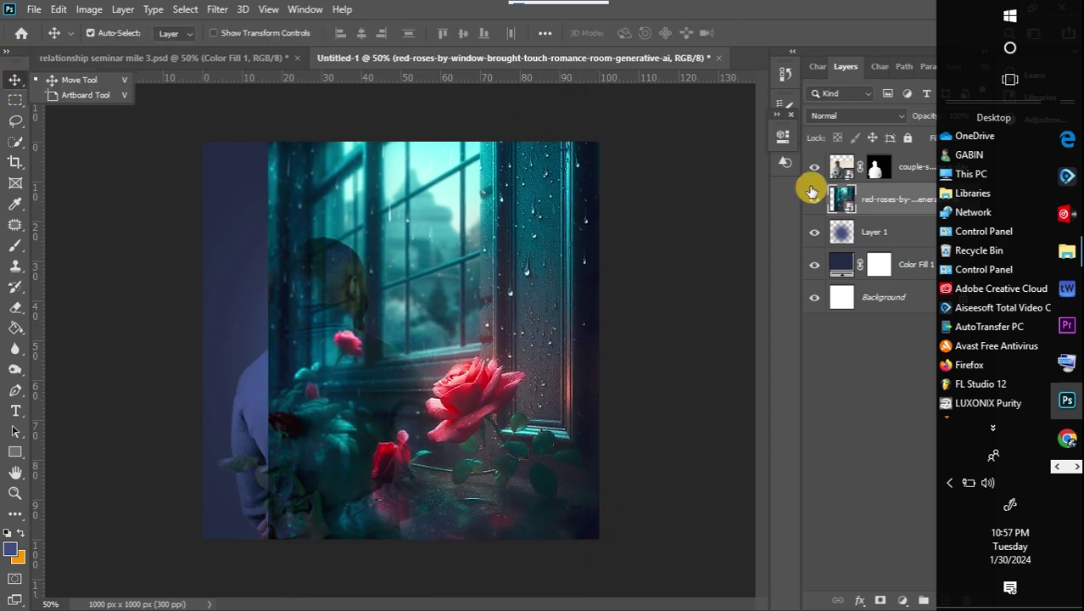
- Set the blend mode of the red roses window image to Soft Light
left_click(859, 116)
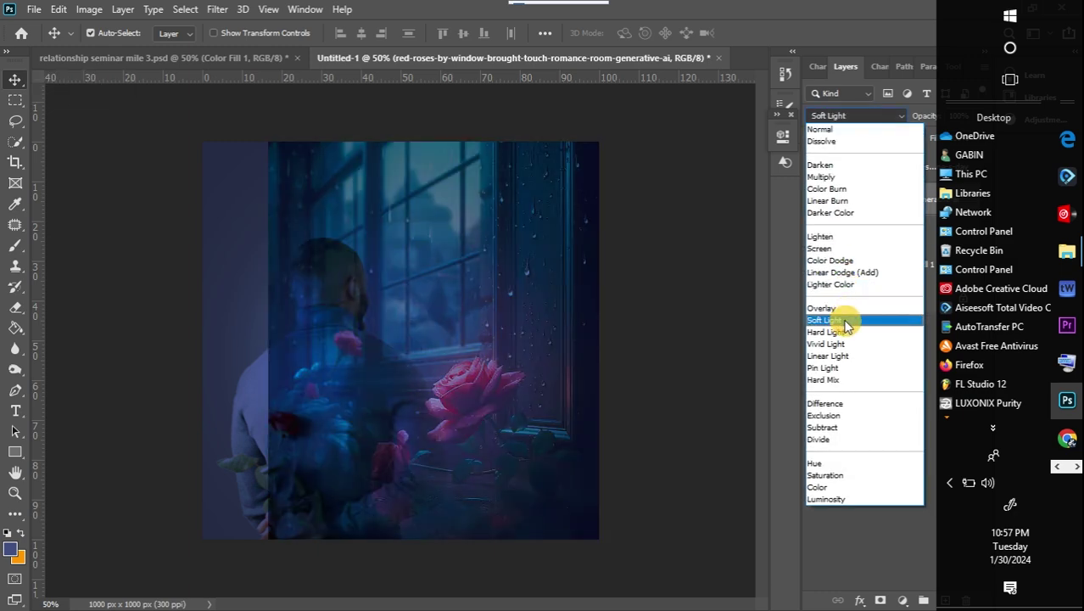
left_click(845, 326)
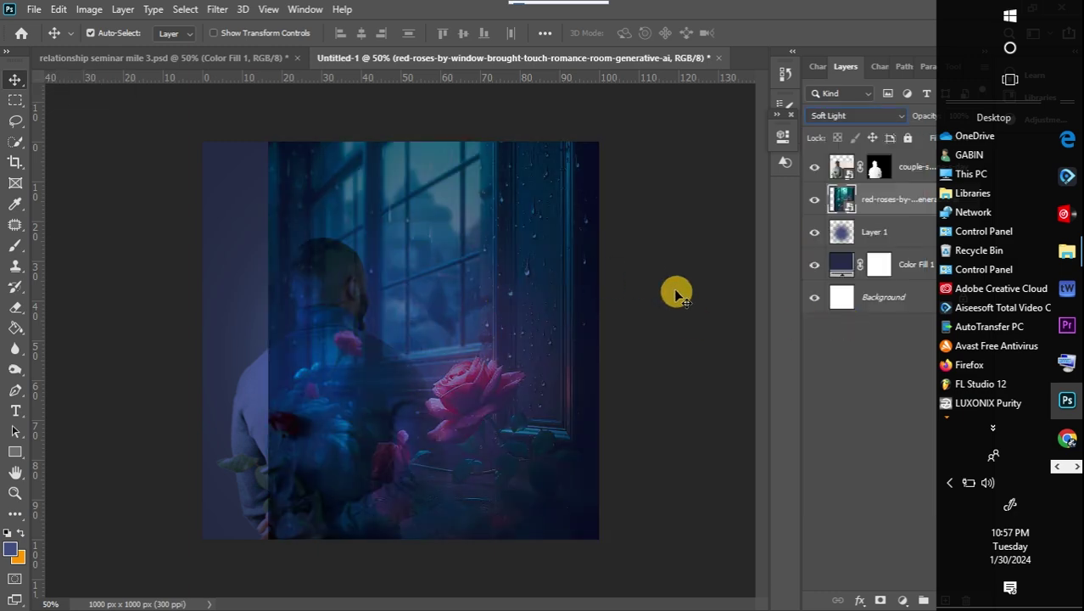
key("super")
key("super")
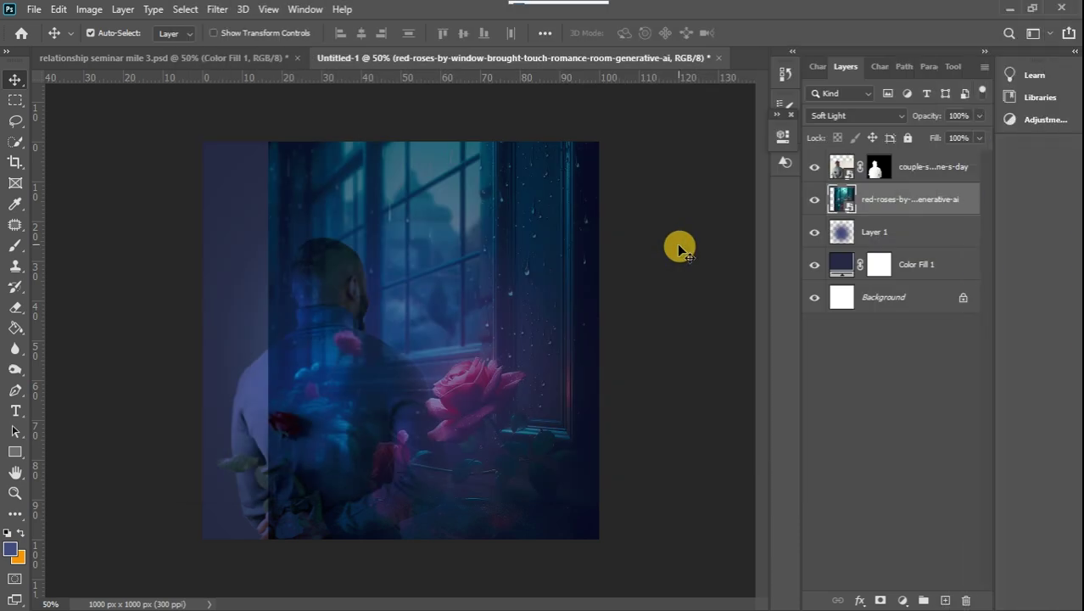
- Add a layer mask to the roses image and paint black with a soft brush, reduced to 300 px, to fade its left side around the man
left_click(879, 600)
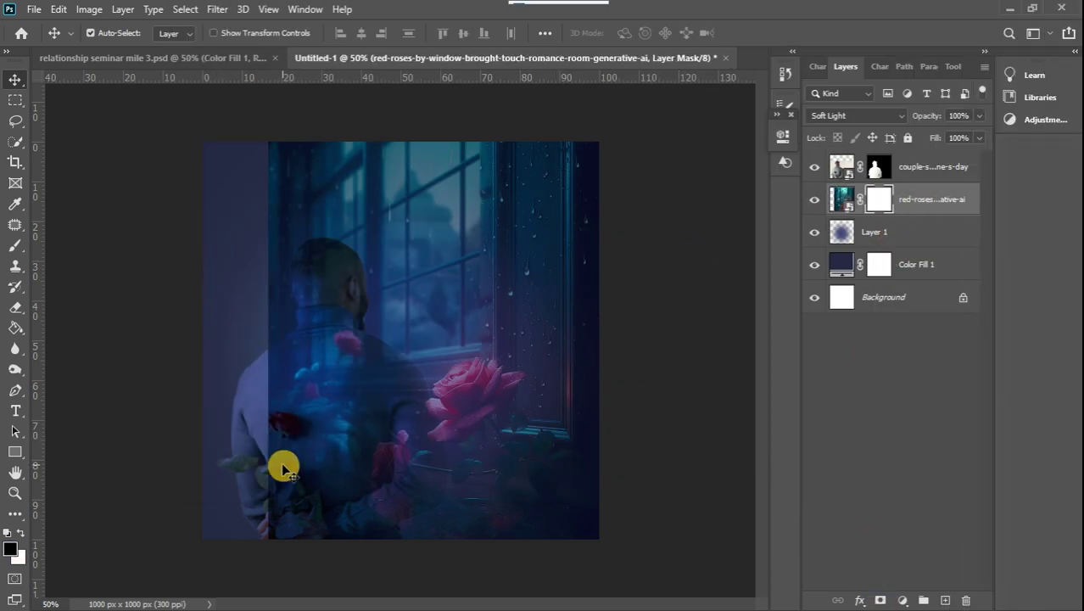
left_click(14, 248)
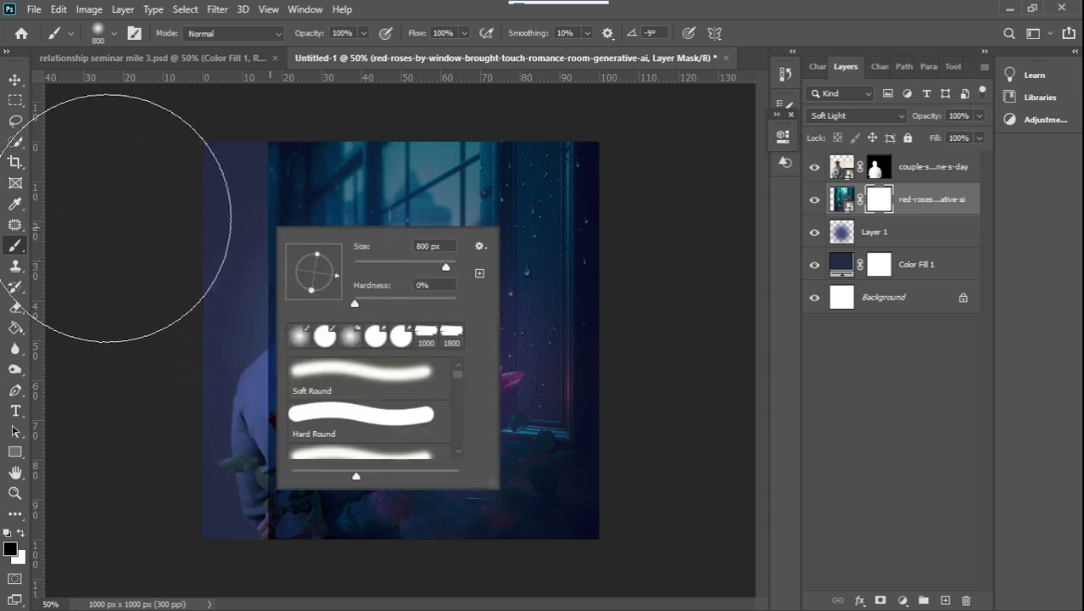
left_click(142, 179)
mouse_move(142, 179)
left_mouse_down()
mouse_move(129, 214)
mouse_move(144, 208)
mouse_move(150, 255)
mouse_move(136, 260)
mouse_move(133, 305)
mouse_move(166, 349)
mouse_move(149, 222)
mouse_move(168, 183)
mouse_move(151, 316)
mouse_move(147, 196)
mouse_move(141, 282)
mouse_move(178, 392)
mouse_move(201, 549)
mouse_move(217, 422)
mouse_move(208, 544)
mouse_move(219, 521)
mouse_move(239, 526)
mouse_move(268, 564)
mouse_move(293, 561)
mouse_move(299, 489)
mouse_move(308, 512)
mouse_move(304, 456)
mouse_move(309, 486)
mouse_move(292, 448)
mouse_move(316, 562)
mouse_move(268, 566)
mouse_move(305, 584)
mouse_move(292, 573)
mouse_move(342, 514)
mouse_move(334, 486)
mouse_move(352, 520)
mouse_move(348, 481)
mouse_move(362, 525)
mouse_move(408, 458)
mouse_move(371, 469)
mouse_move(397, 404)
mouse_move(380, 404)
mouse_move(412, 468)
mouse_move(389, 417)
mouse_move(405, 464)
mouse_move(395, 430)
mouse_move(413, 449)
mouse_move(413, 512)
mouse_move(349, 531)
mouse_move(391, 484)
mouse_move(385, 395)
mouse_move(365, 374)
mouse_move(391, 523)
mouse_move(106, 179)
left_mouse_up()
key("bracketleft")
key("bracketleft")
key("bracketleft")
key("bracketleft")
key("bracketleft")
- Move the man's cutout slightly to the left
left_click(13, 80)
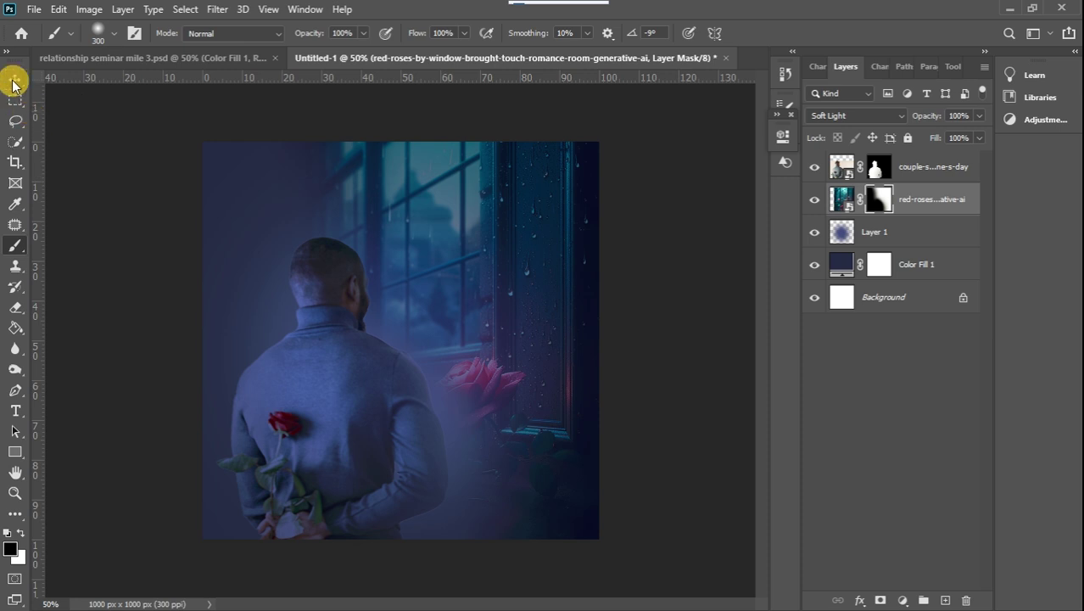
left_click_drag(363, 409, 349, 413)
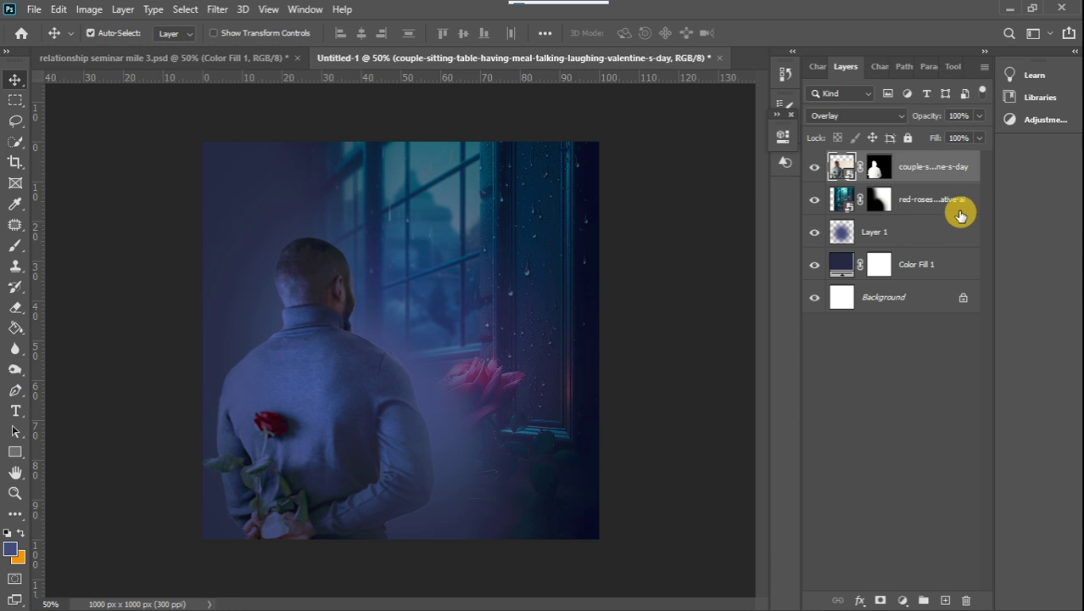
- Add a new layer above the blue glow layer and set the foreground colour to orange-yellow, #f9b410
left_click(942, 236)
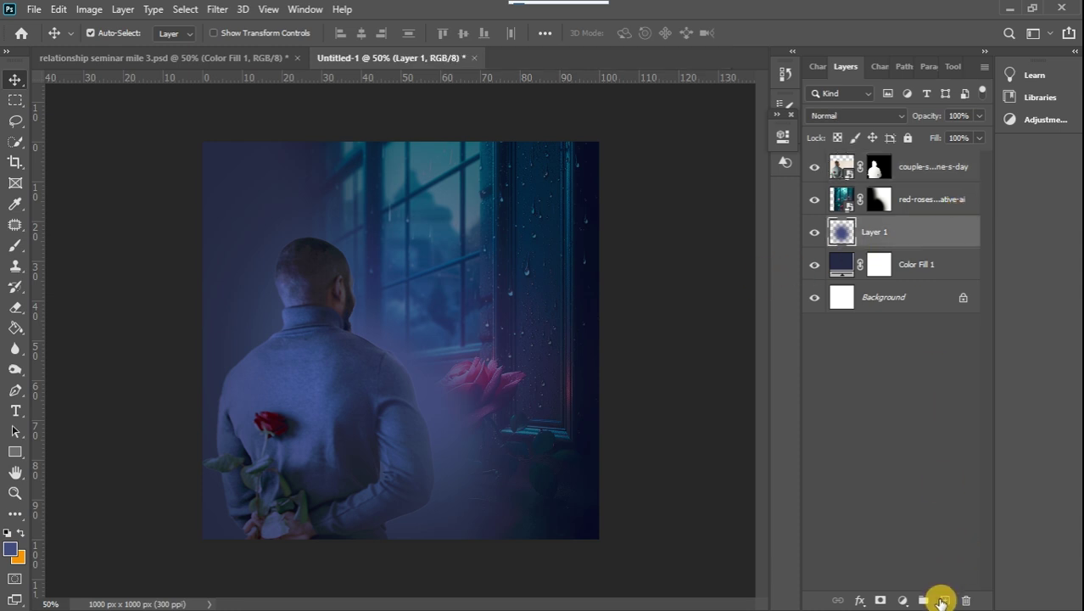
left_click(942, 601)
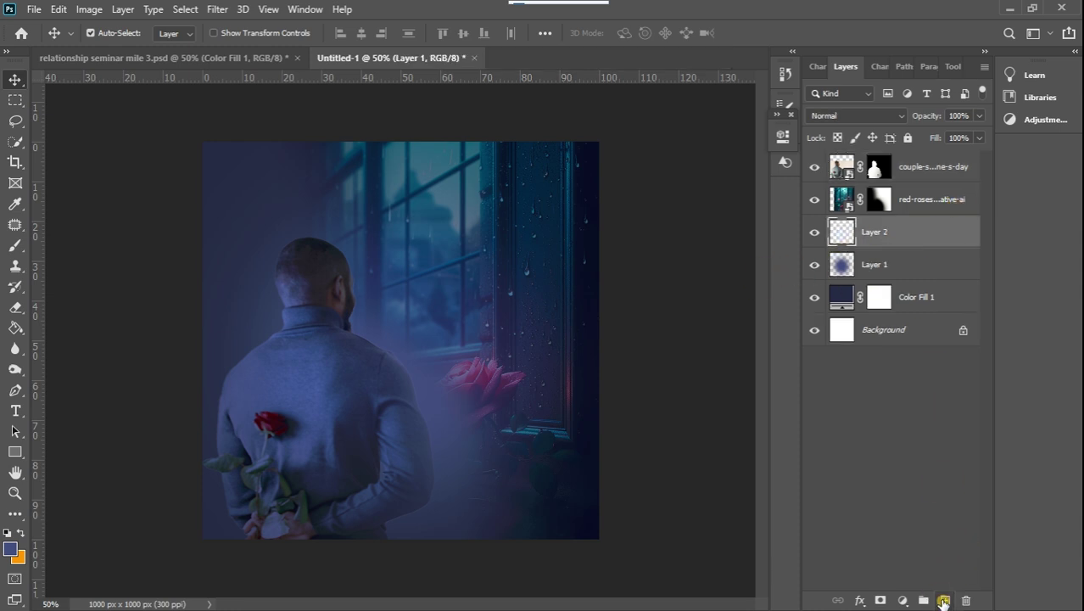
left_click(11, 549)
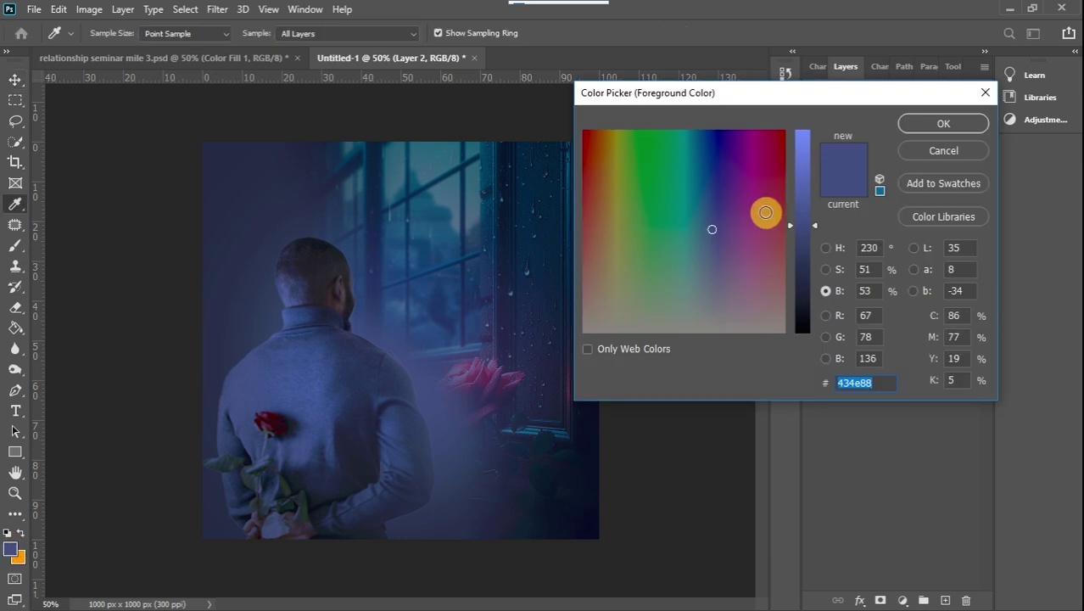
left_click_drag(788, 226, 788, 134)
left_click_drag(615, 141, 607, 142)
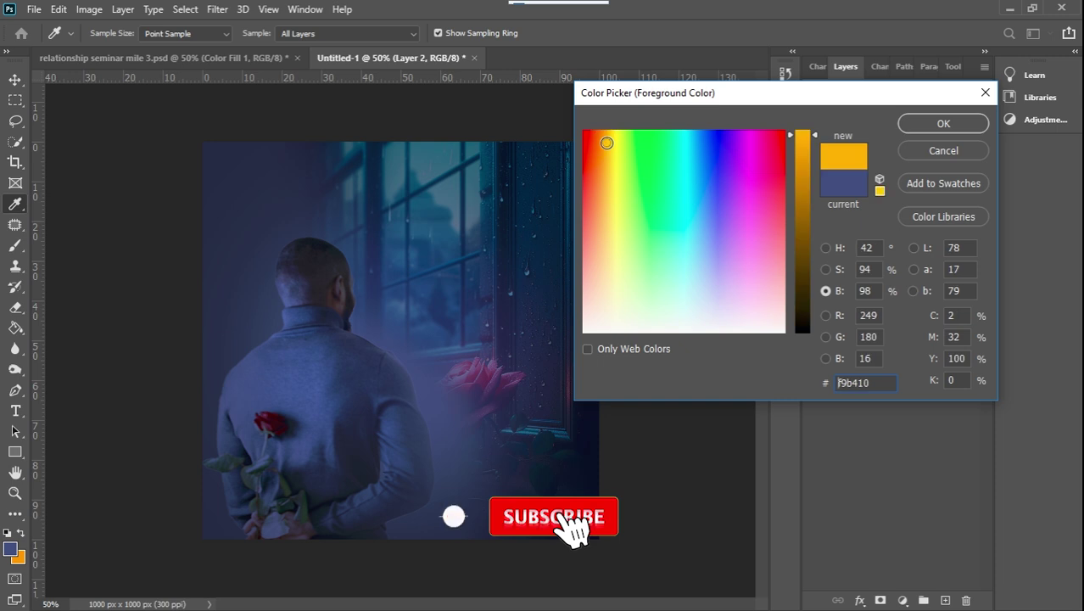
left_click(940, 124)
key("v")
- Paint a soft orange glow along the canvas's left edge beside the man with a 500 px brush, undoing the excess stroke
left_click(15, 247)
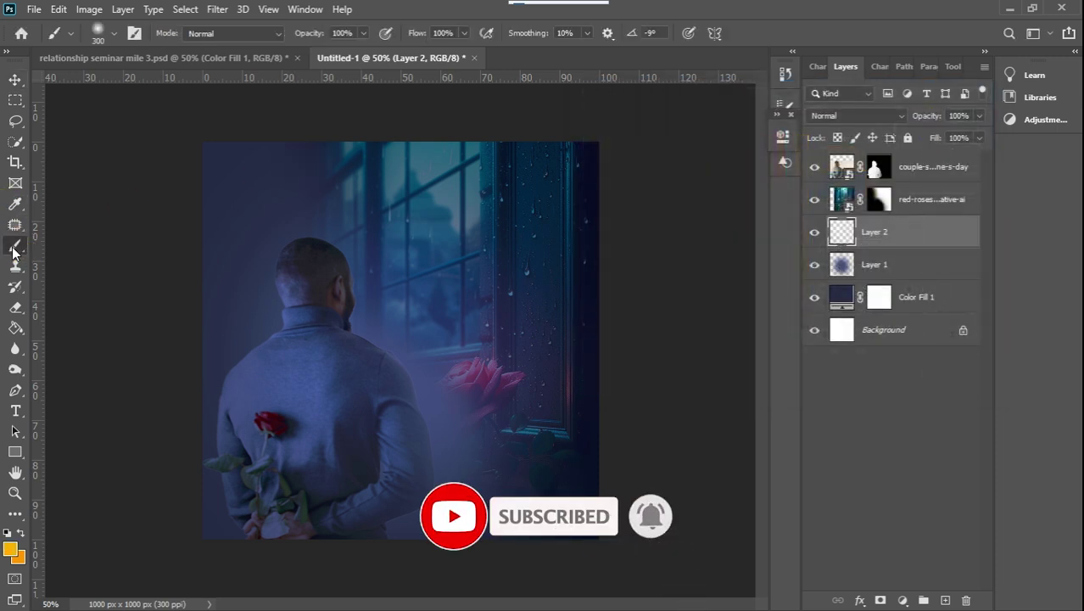
key("bracketright")
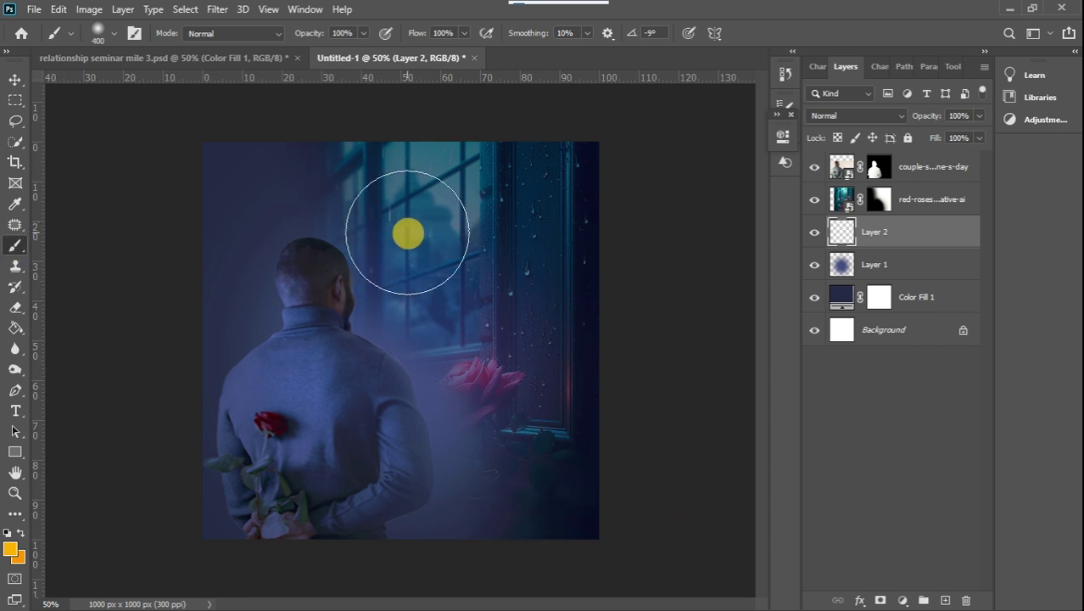
key("bracketright")
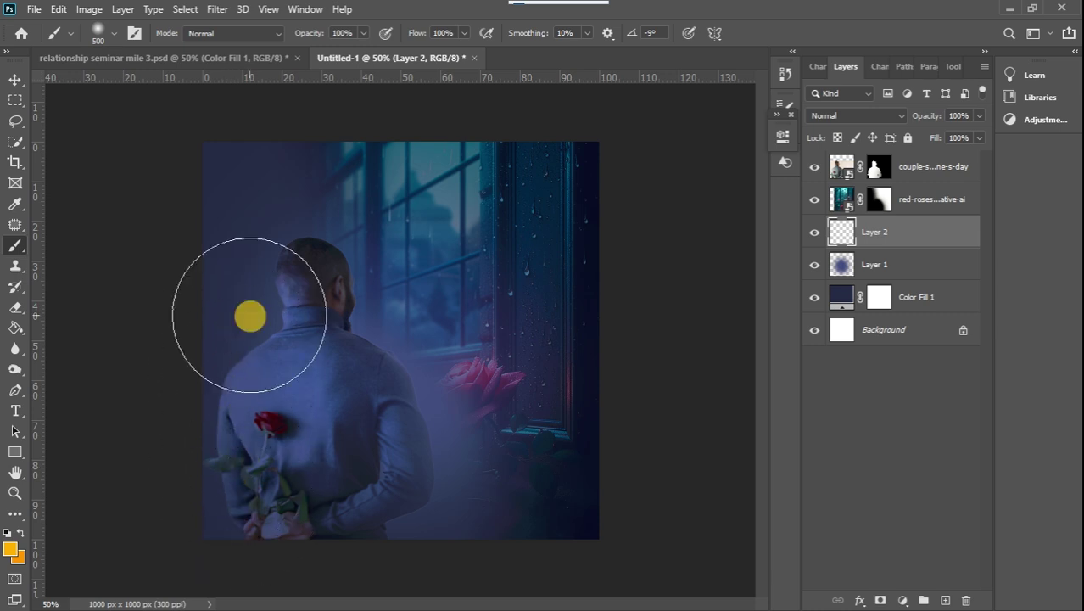
left_click(157, 325)
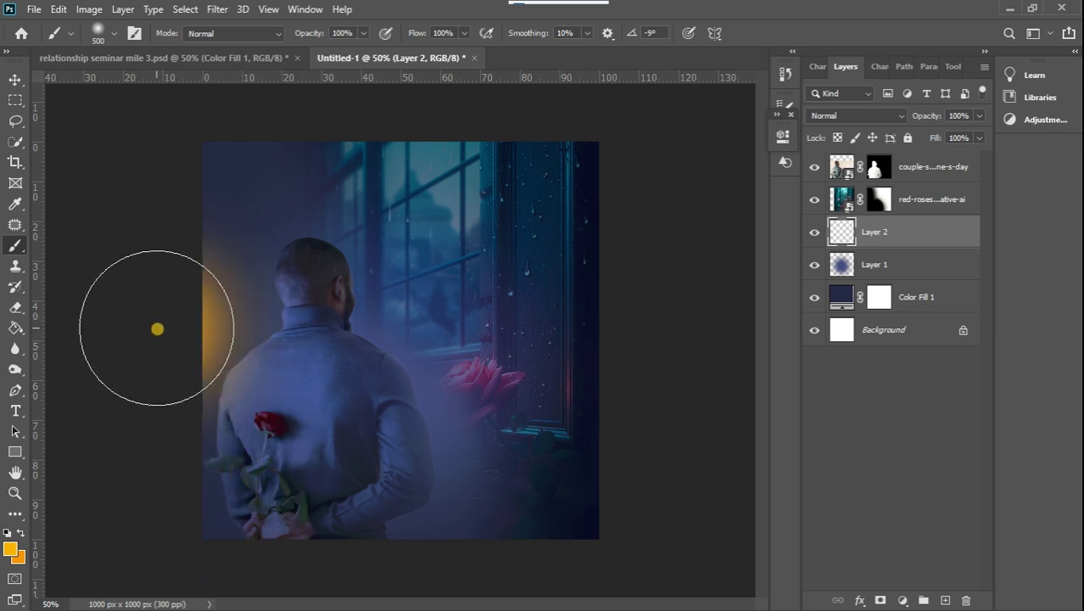
left_click(149, 395)
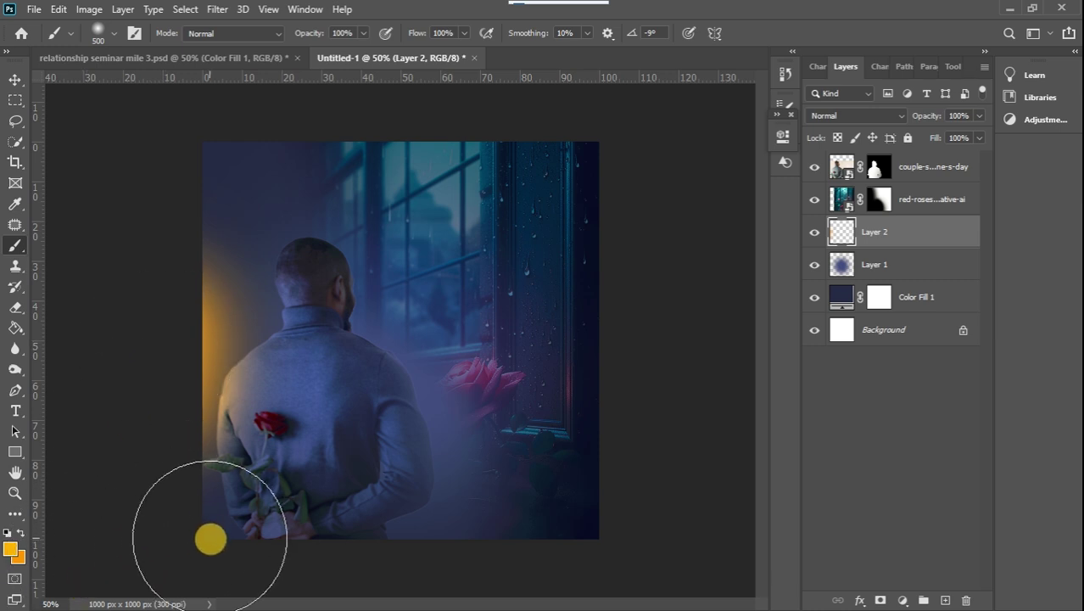
left_click(164, 562)
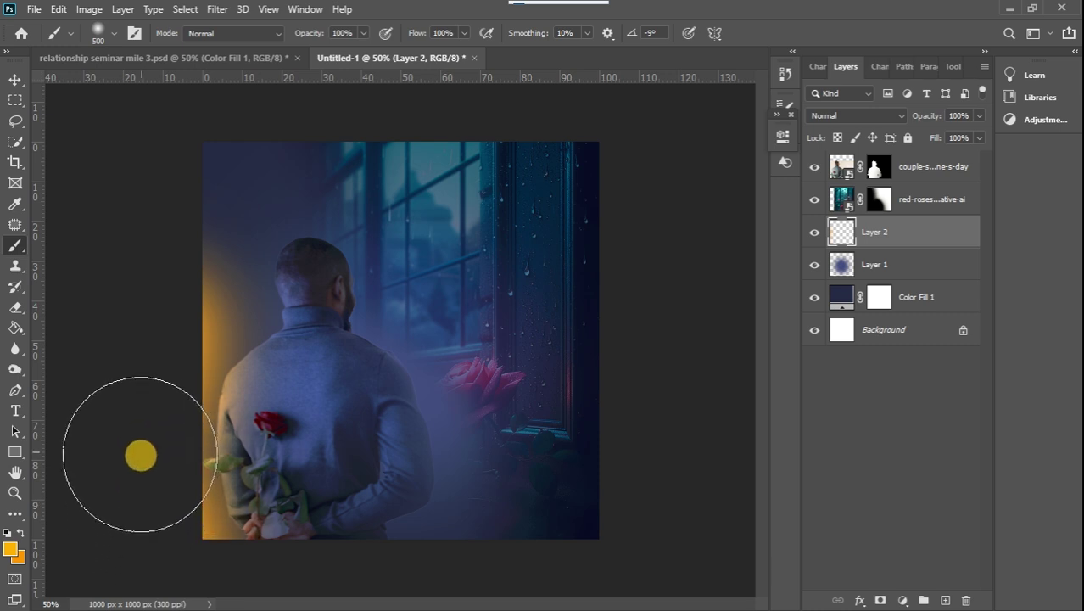
key("ctrl+z")
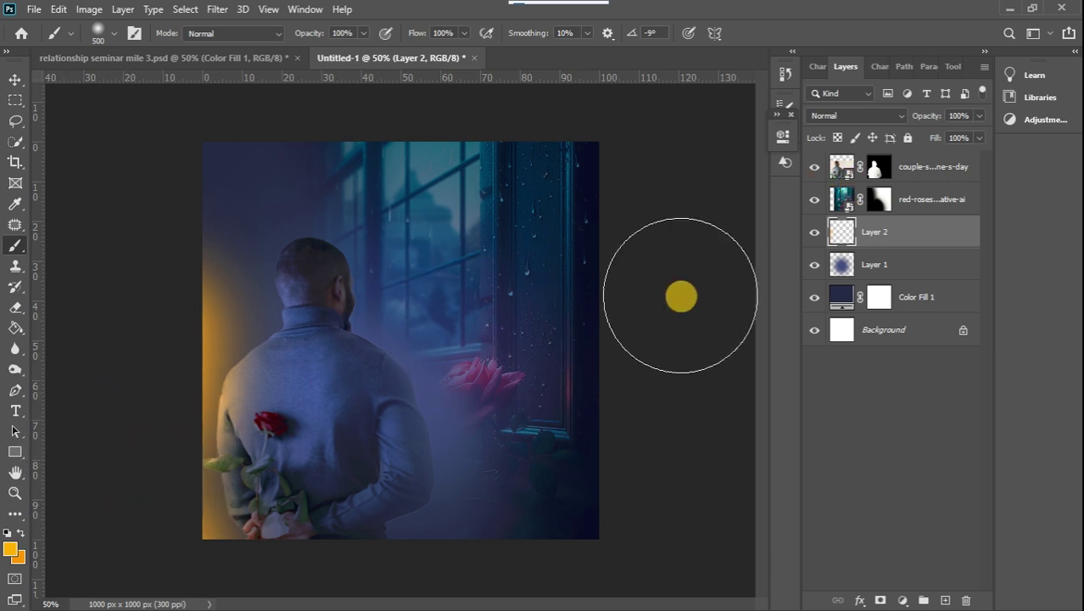
- Add another layer and dab an 800 px soft orange glow over the window and large rose, undoing one dab and adding another further right
left_click(946, 600)
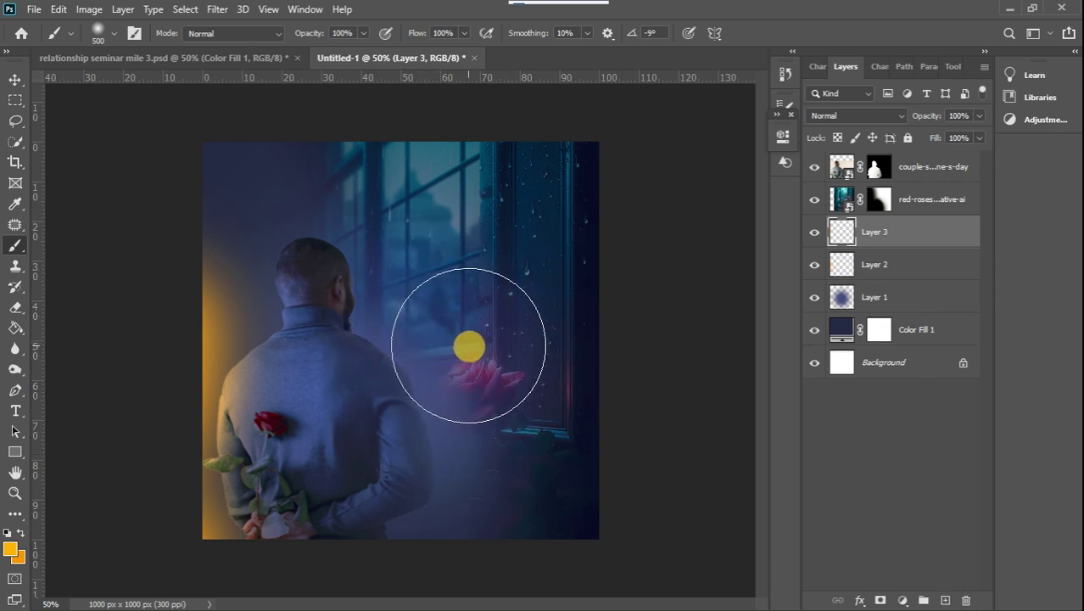
key("bracketright")
key("bracketright")
key("bracketright")
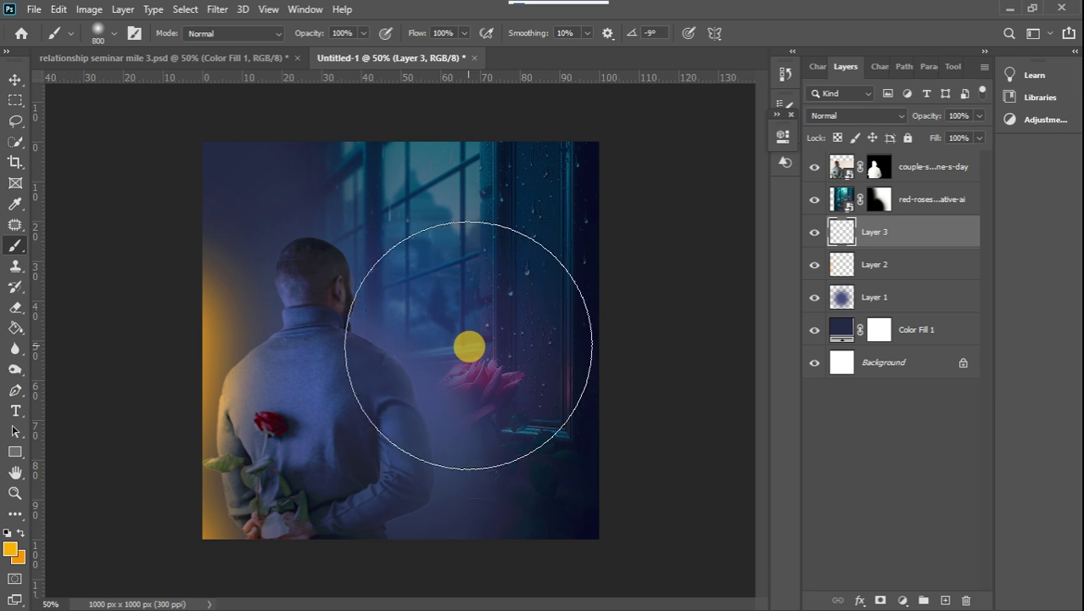
left_click(464, 342)
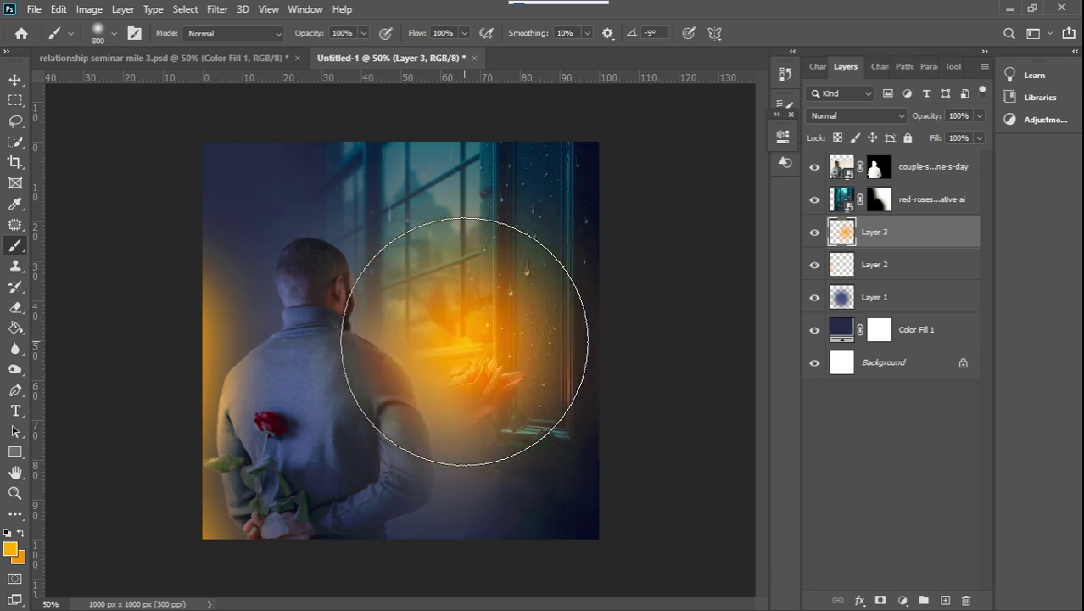
left_click(462, 321)
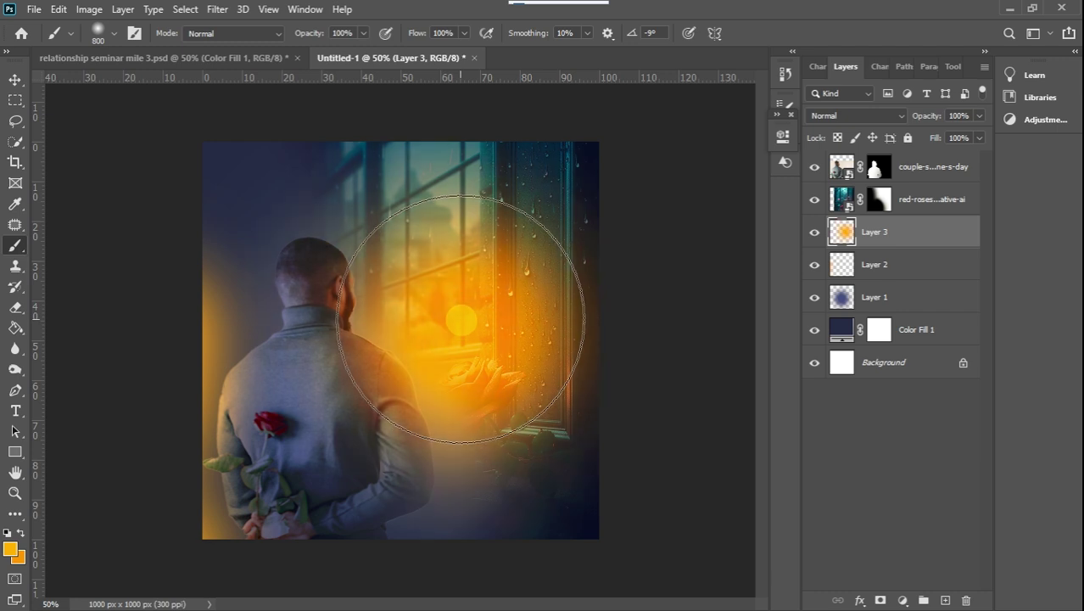
key("ctrl+z")
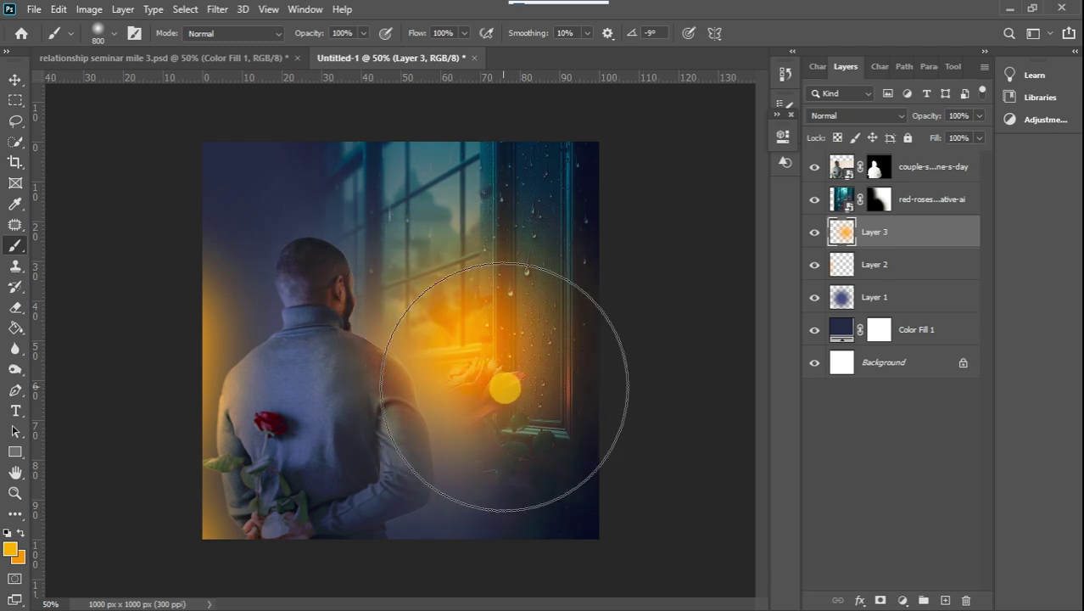
left_click(510, 376)
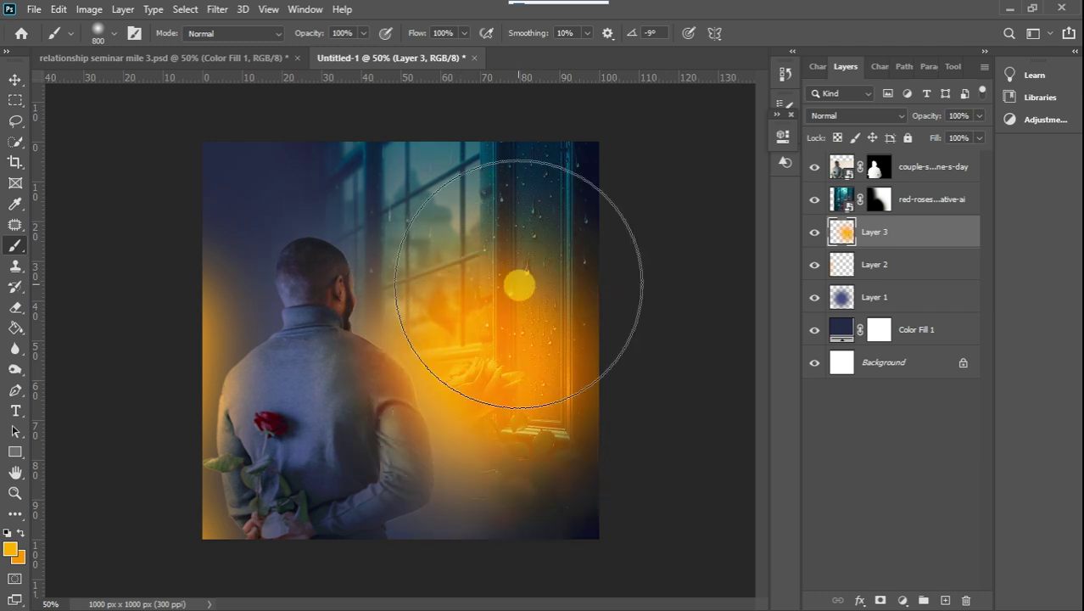
- Undo all the orange dabs over the window and large rose, and repaint the soft orange glow over the window's right side
left_click(487, 326)
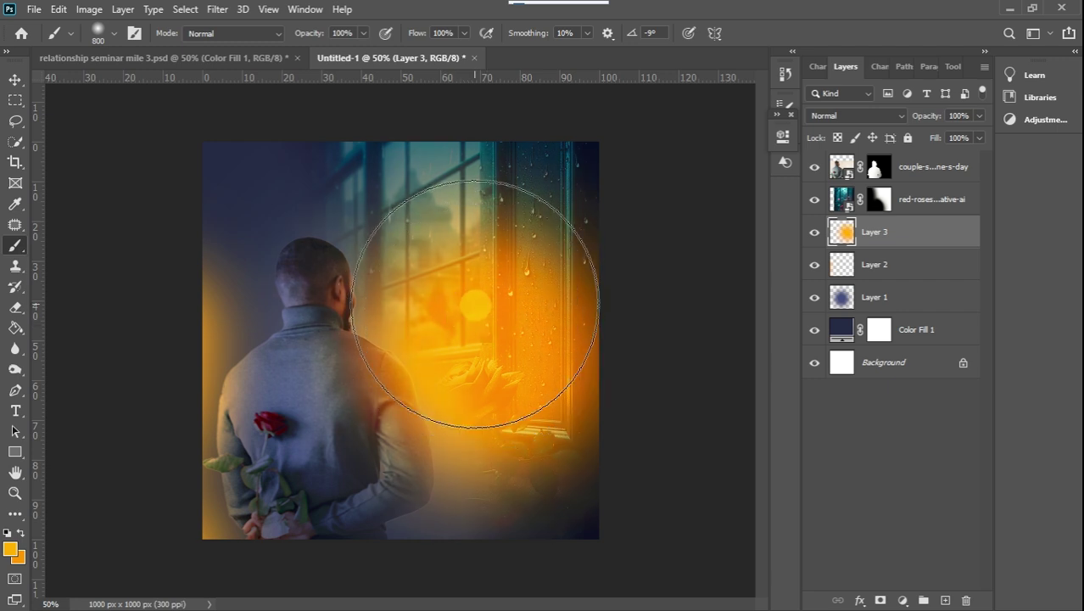
left_click(473, 299)
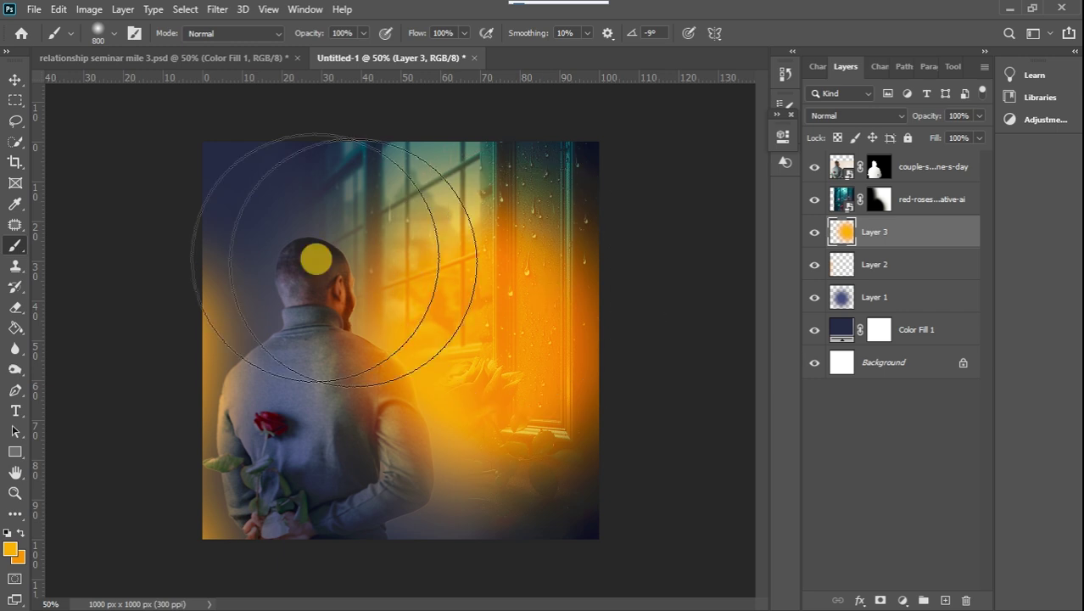
key("ctrl+z")
key("ctrl+z")
key("ctrl+z")
key("ctrl+z")
key("ctrl+z")
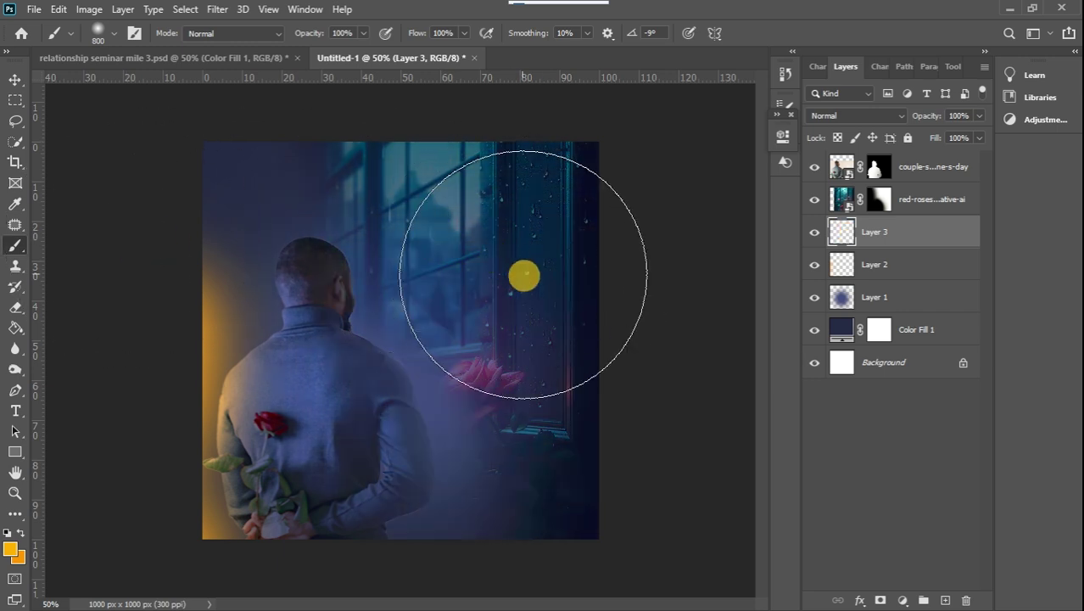
mouse_move(539, 300)
left_mouse_down()
mouse_move(578, 372)
mouse_move(575, 409)
mouse_move(571, 388)
mouse_move(679, 335)
mouse_move(573, 271)
mouse_move(583, 297)
mouse_move(537, 409)
mouse_move(549, 418)
mouse_move(499, 361)
mouse_move(517, 380)
mouse_move(482, 375)
mouse_move(395, 419)
mouse_move(359, 414)
mouse_move(283, 439)
mouse_move(289, 371)
mouse_move(332, 474)
mouse_move(331, 440)
mouse_move(564, 280)
mouse_move(505, 245)
mouse_move(560, 327)
mouse_move(533, 311)
mouse_move(587, 379)
mouse_move(609, 369)
mouse_move(589, 370)
mouse_move(534, 329)
left_mouse_up()
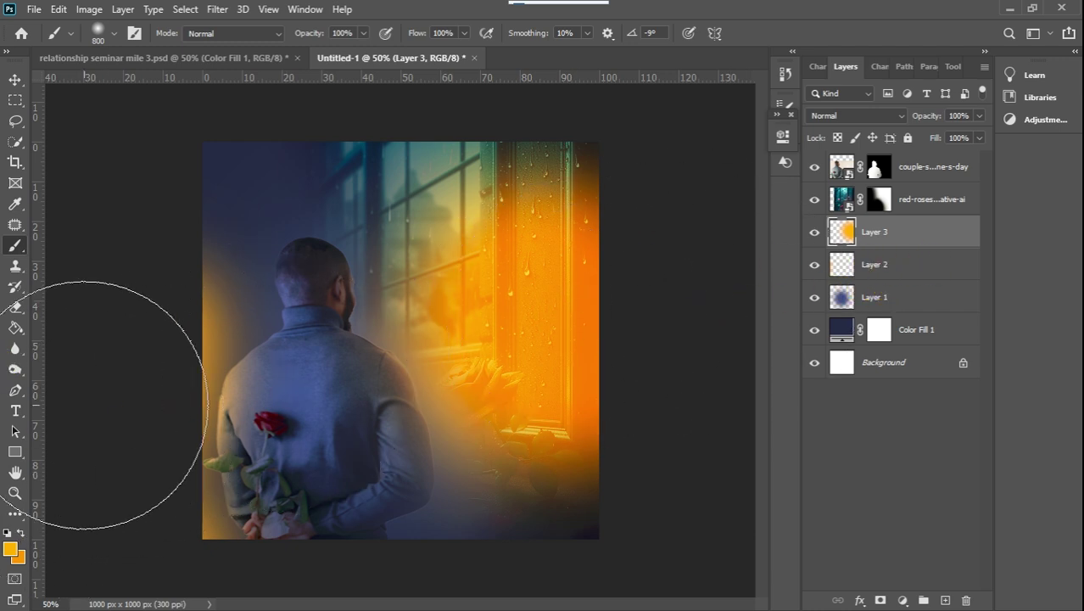
- Add a new empty layer directly above the man's cutout layer
left_click(13, 79)
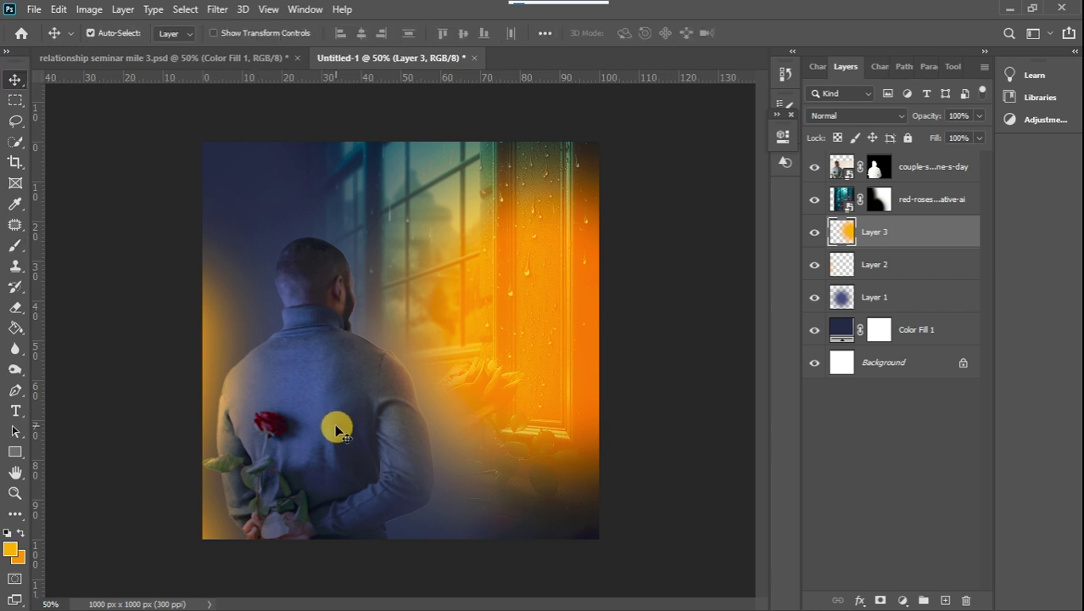
left_click(327, 390)
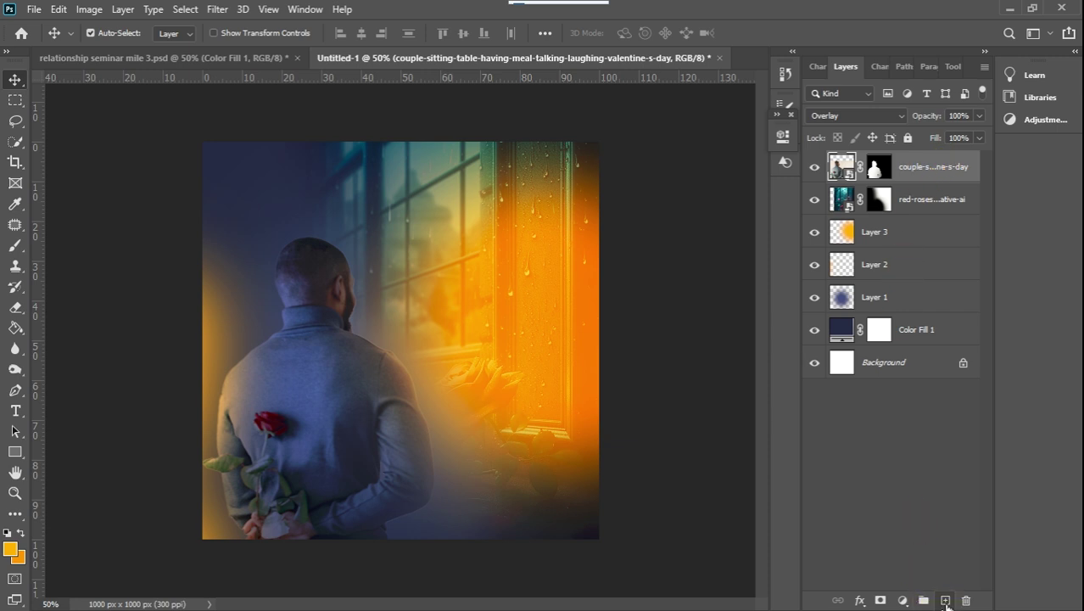
left_click(945, 600)
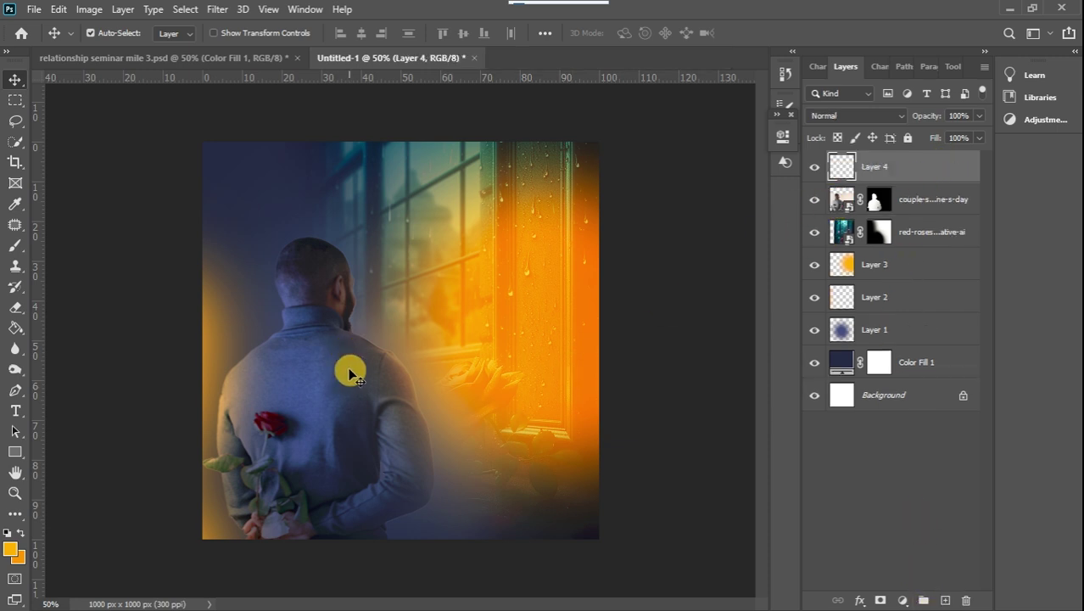
- Select the man automatically with Select Subject on his cutout layer and make the new empty layer active
key("w")
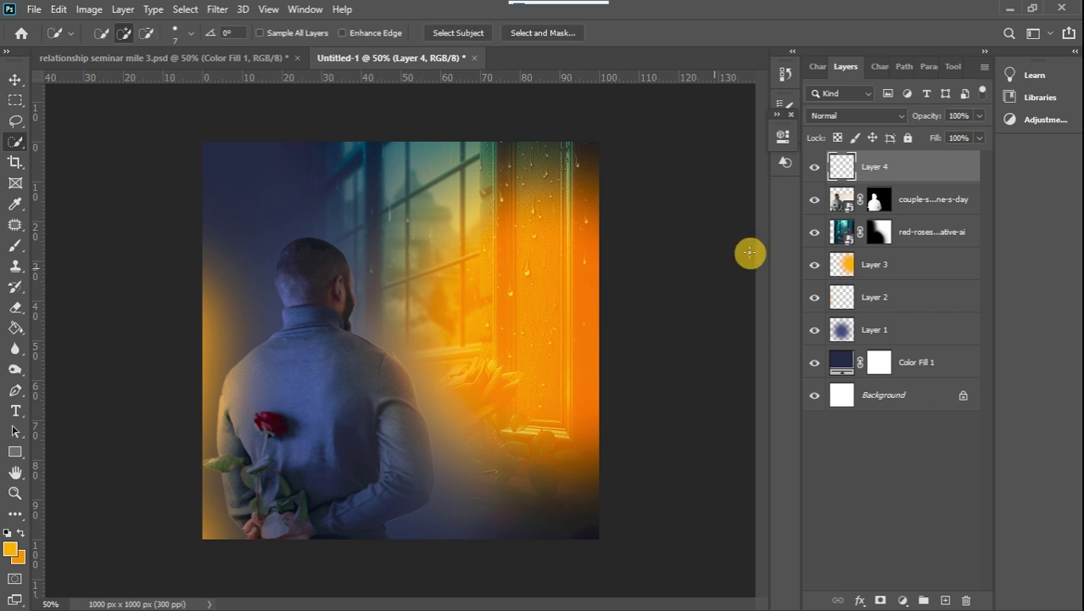
left_click(842, 204)
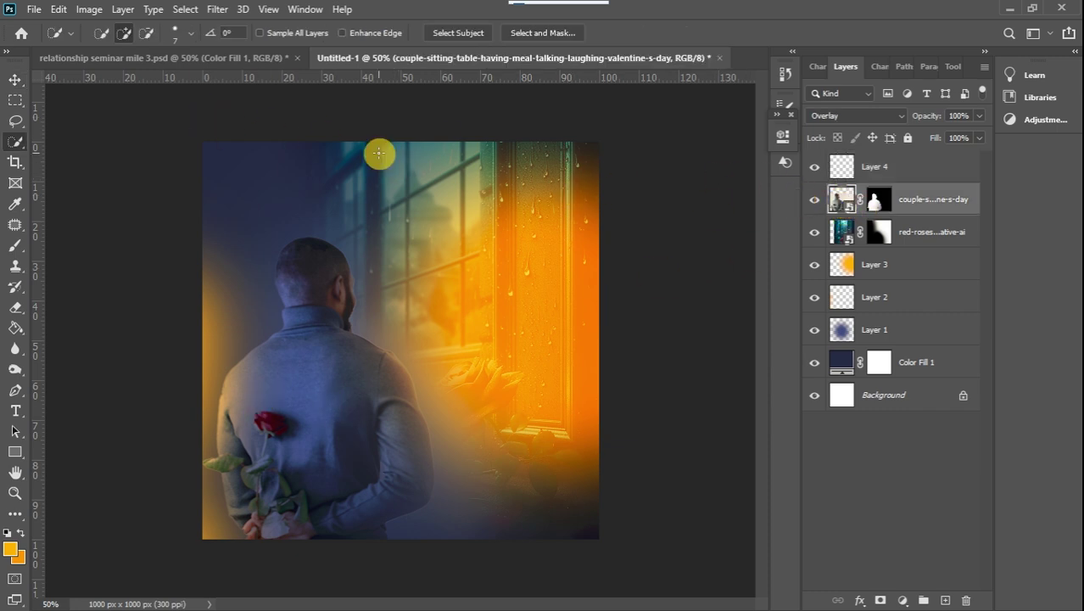
left_click(188, 9)
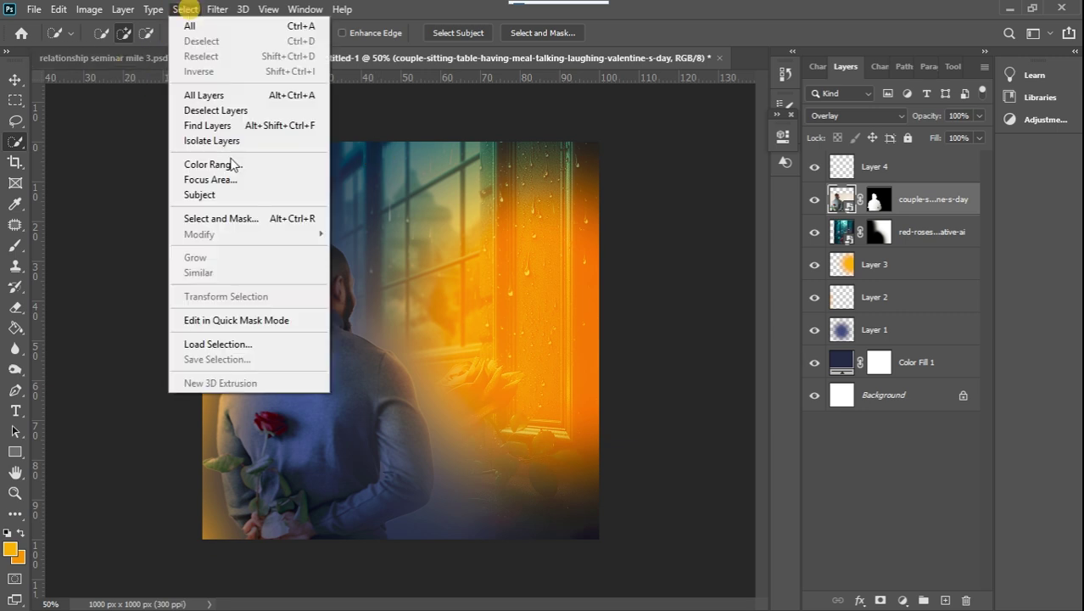
left_click(222, 197)
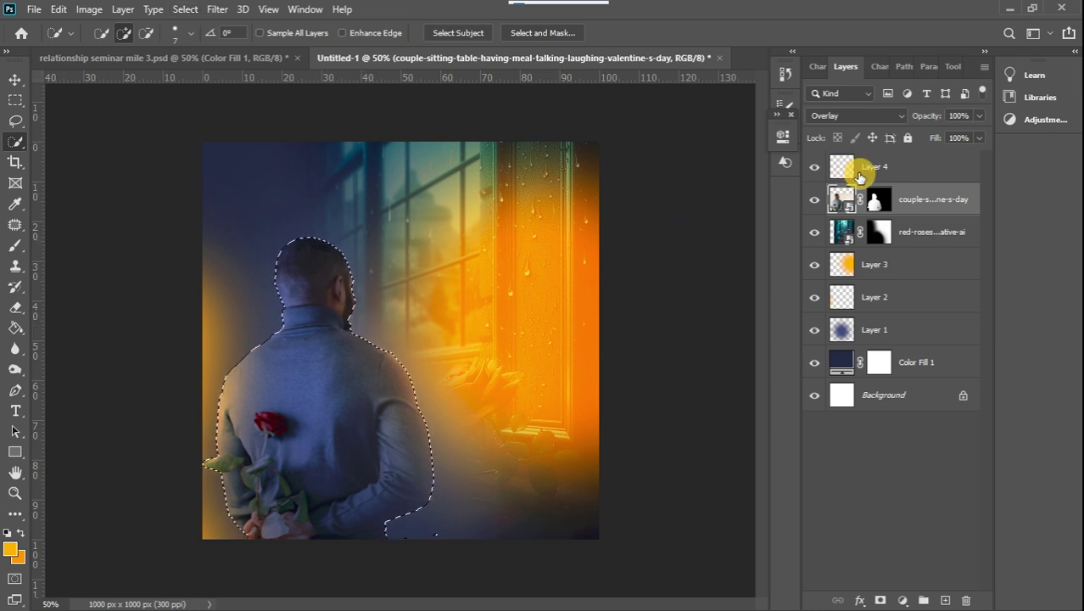
left_click(885, 168)
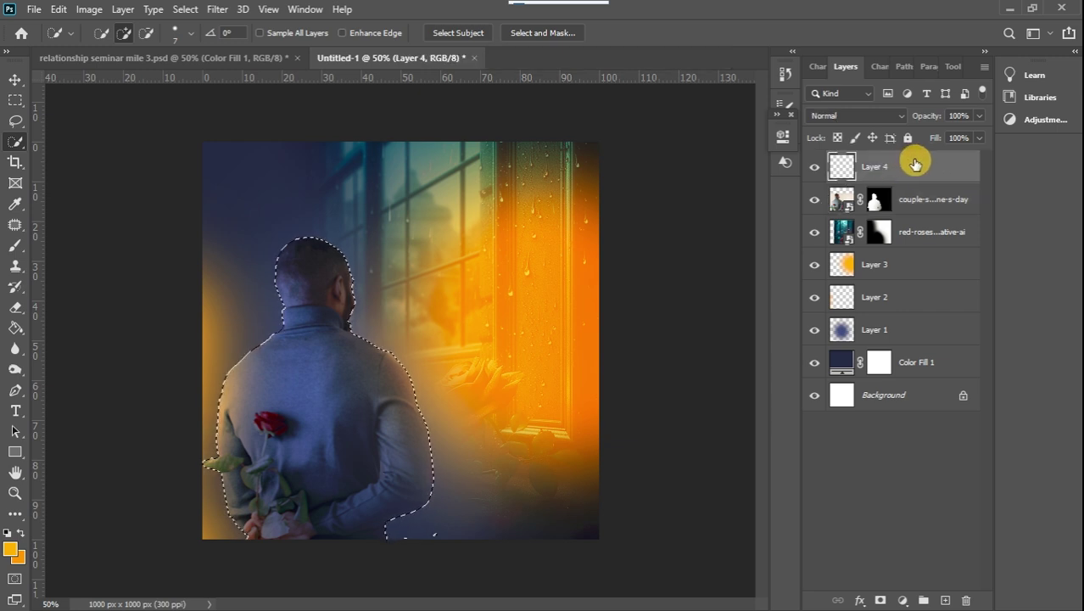
- Brush the man-shaped selection completely full of orange-yellow on the new layer and deselect it
left_click(16, 245)
mouse_move(310, 255)
left_mouse_down()
mouse_move(287, 413)
mouse_move(271, 424)
mouse_move(315, 402)
mouse_move(354, 402)
mouse_move(340, 388)
mouse_move(286, 433)
mouse_move(291, 270)
mouse_move(287, 444)
mouse_move(308, 269)
mouse_move(319, 448)
left_mouse_up()
left_click(17, 103)
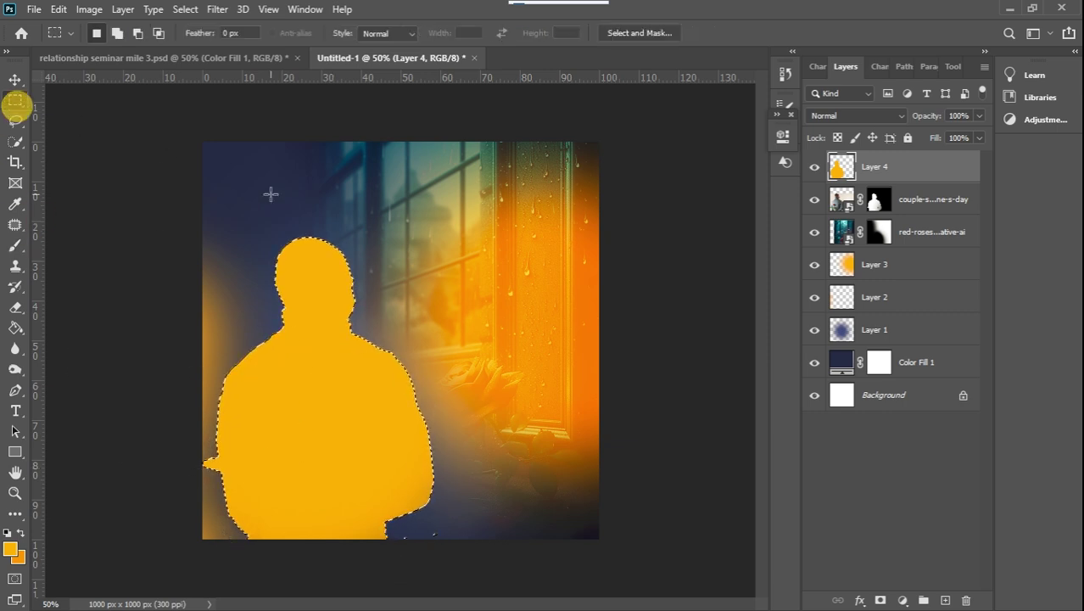
left_click(266, 189)
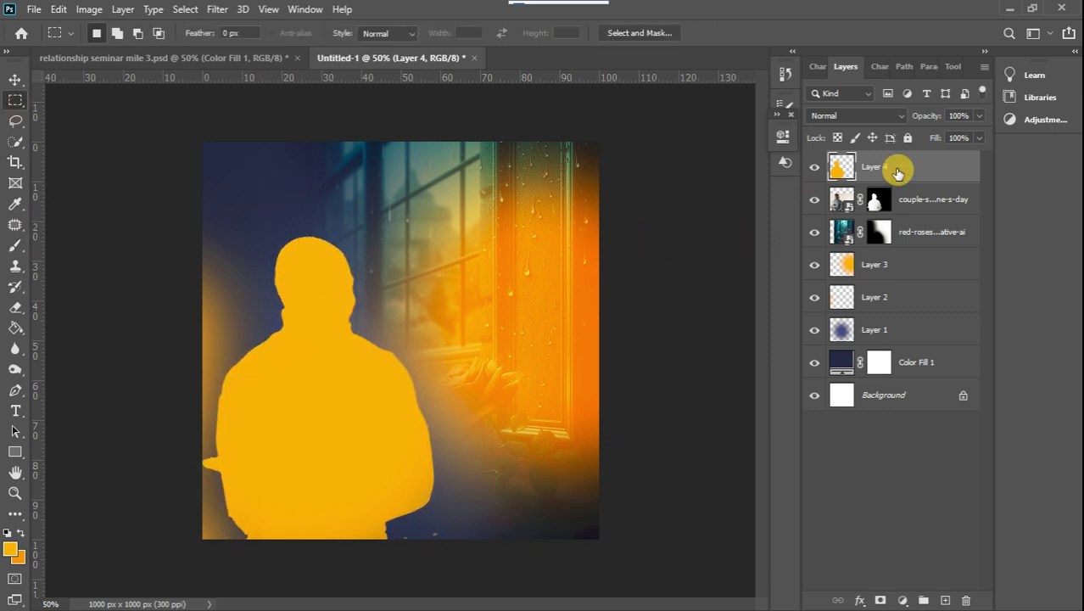
- Blend the orange silhouette into the man with Blend If, splitting the Underlying Layer's dark slider to 59 / 205
double_click(957, 173)
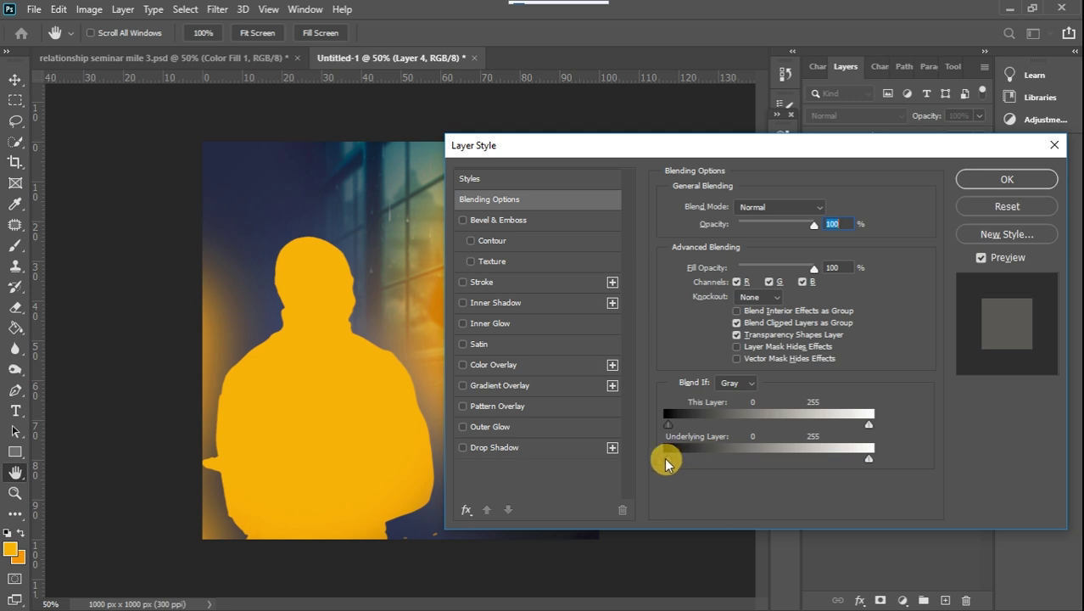
left_click_drag(665, 458, 671, 460)
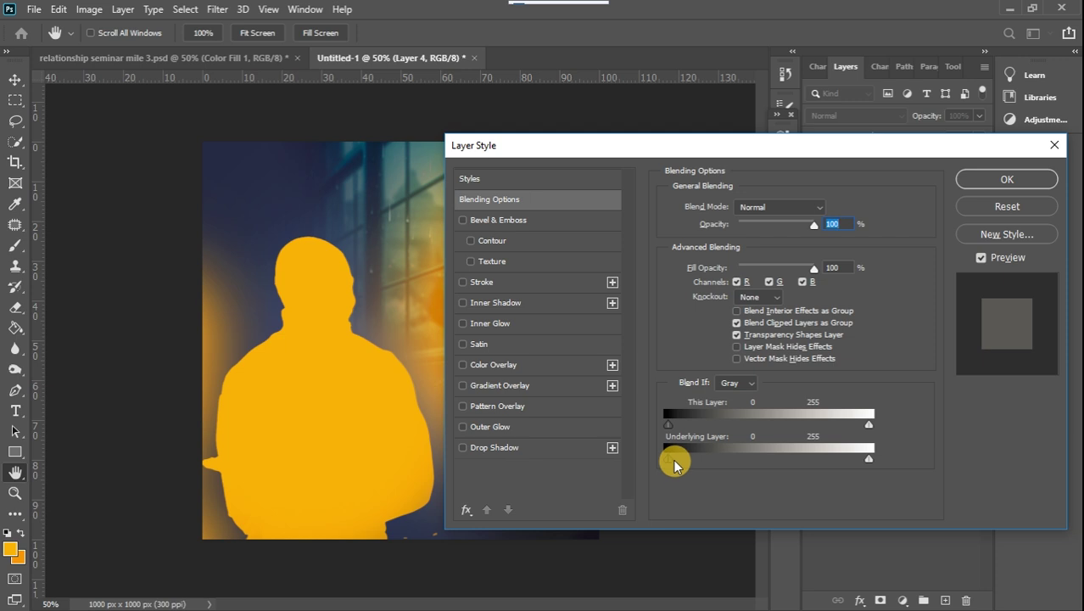
left_click_drag(692, 458, 796, 453)
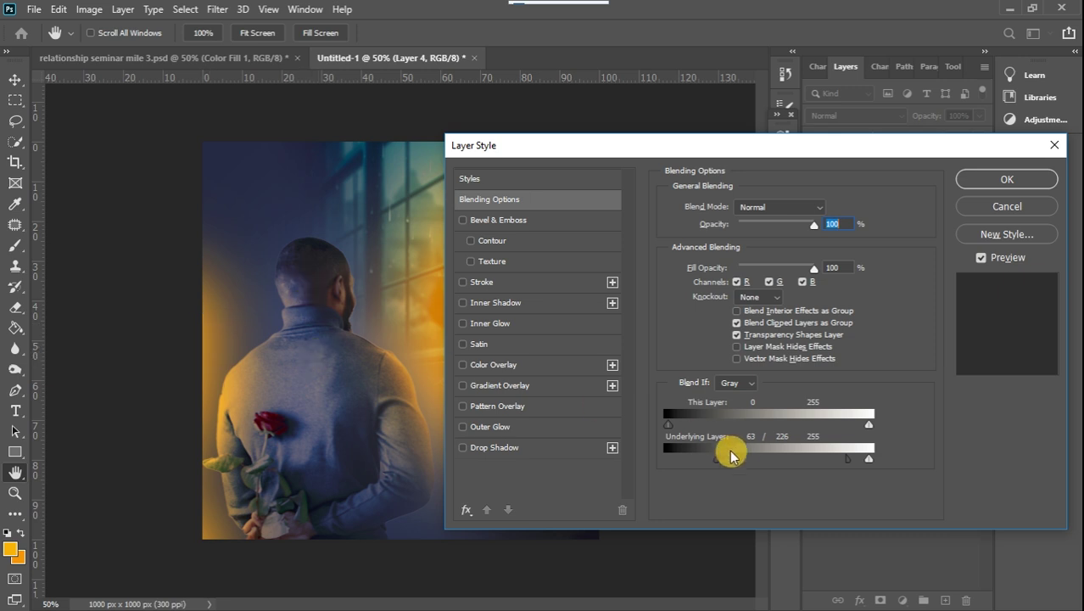
left_click_drag(720, 457, 716, 458)
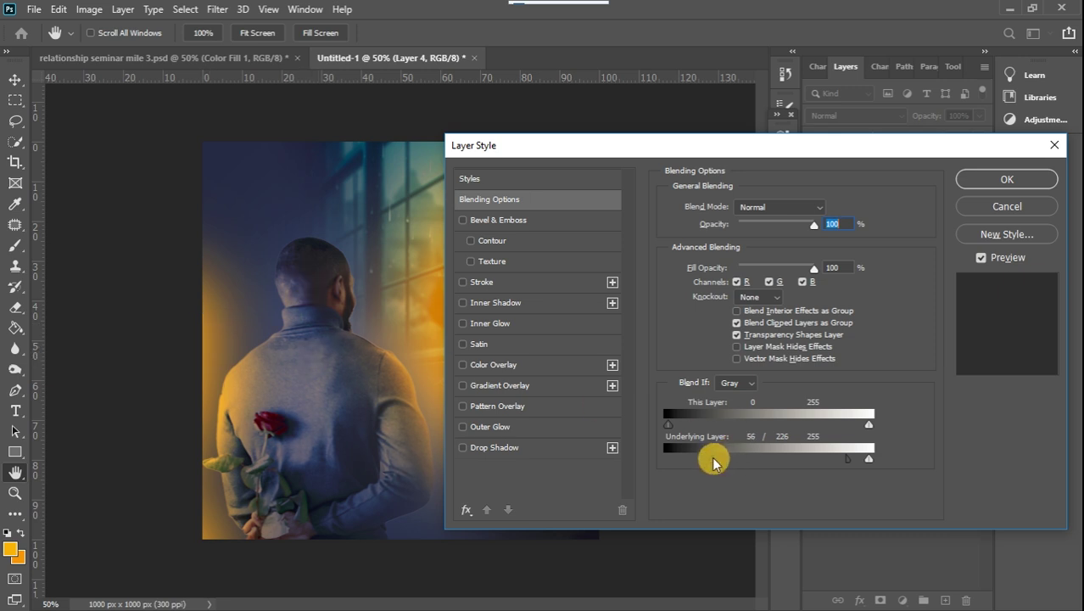
left_click_drag(849, 462, 846, 463)
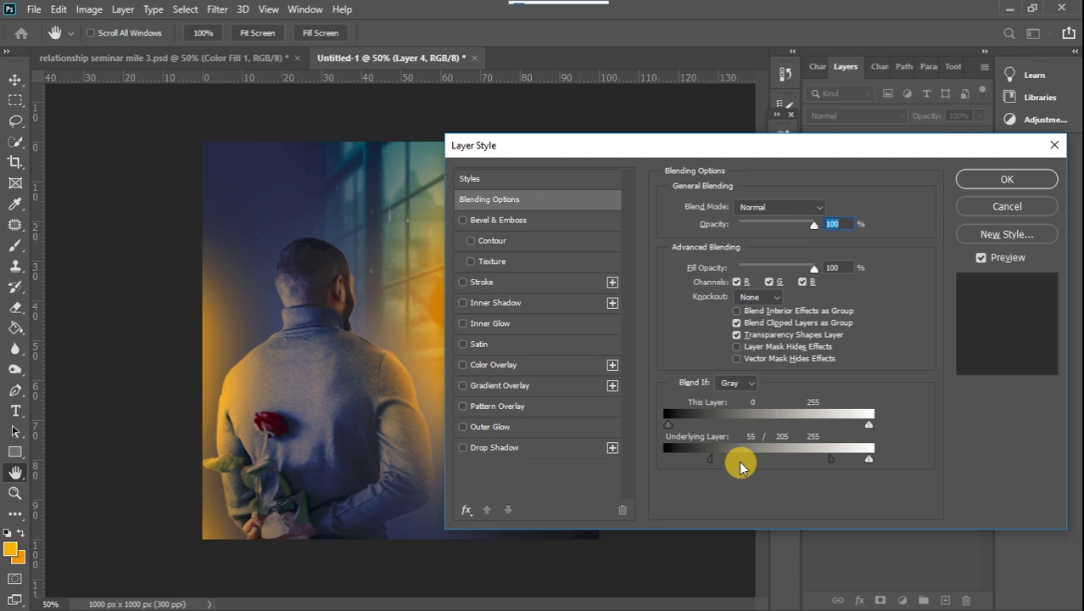
left_click_drag(709, 456, 706, 455)
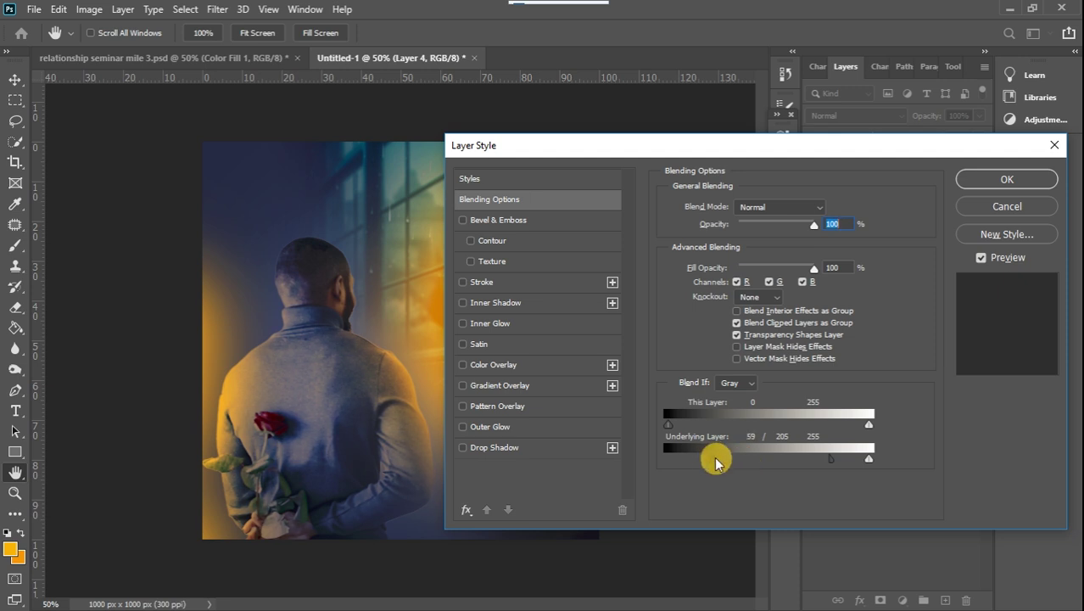
left_click(989, 177)
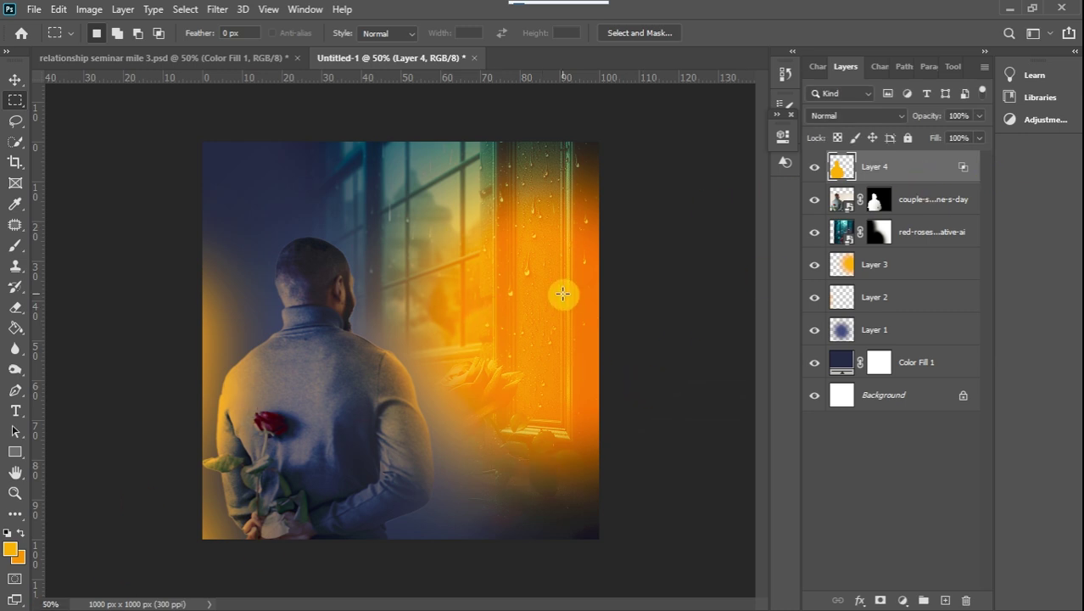
- Lower the opacity of the window's orange glow layer, Layer 3, to 77%
left_click(938, 263)
left_click(979, 115)
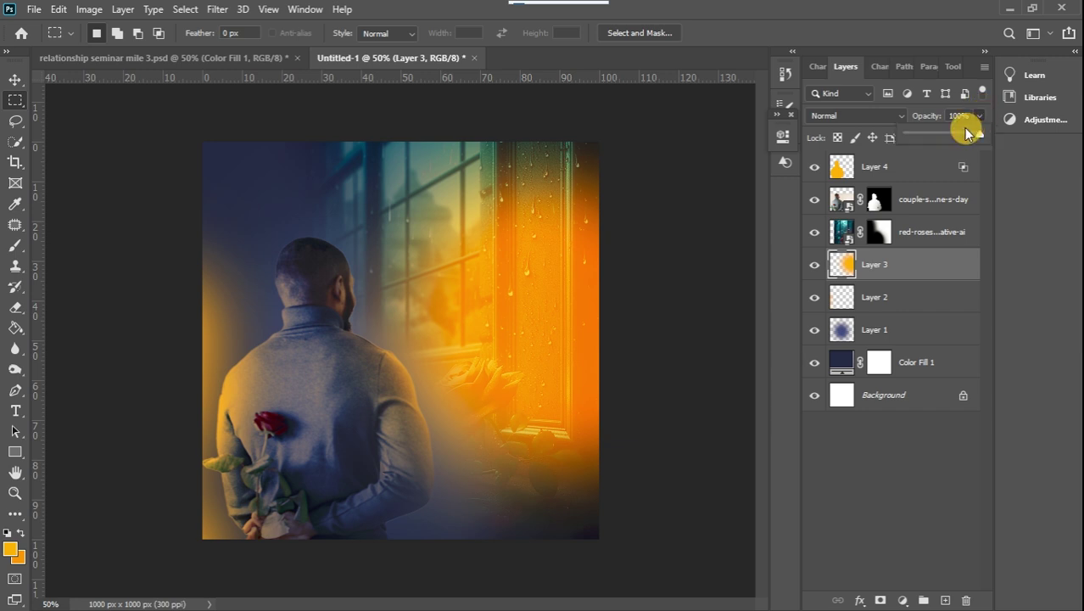
left_click_drag(965, 137, 963, 136)
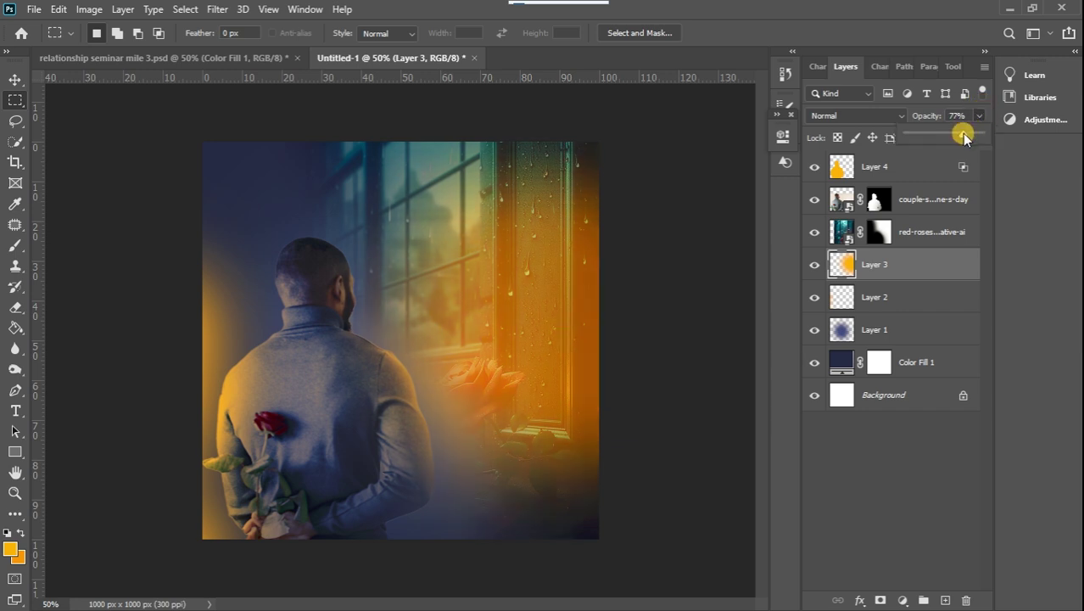
- Apply the Burn tool to the man's cutout layer and rasterize its smart object so it can be painted on
key("v")
left_click(301, 279)
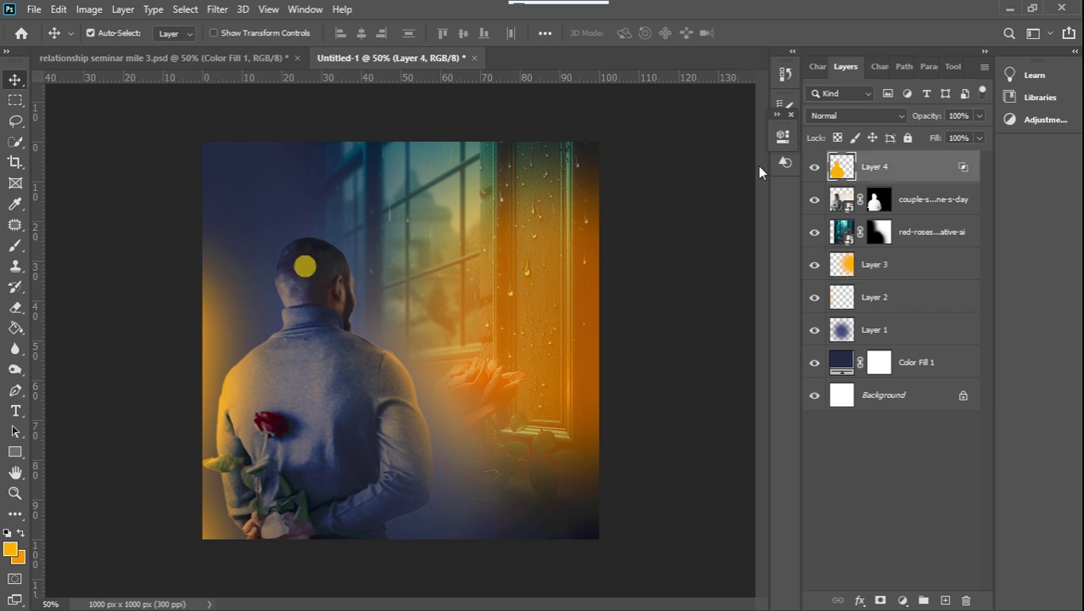
left_click(851, 198)
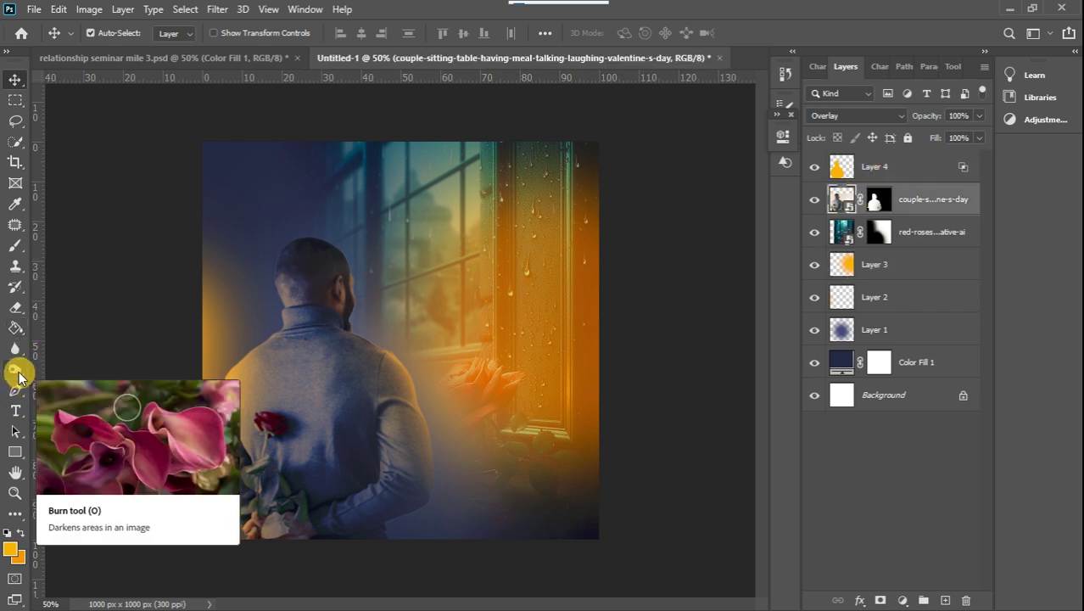
left_click(17, 371)
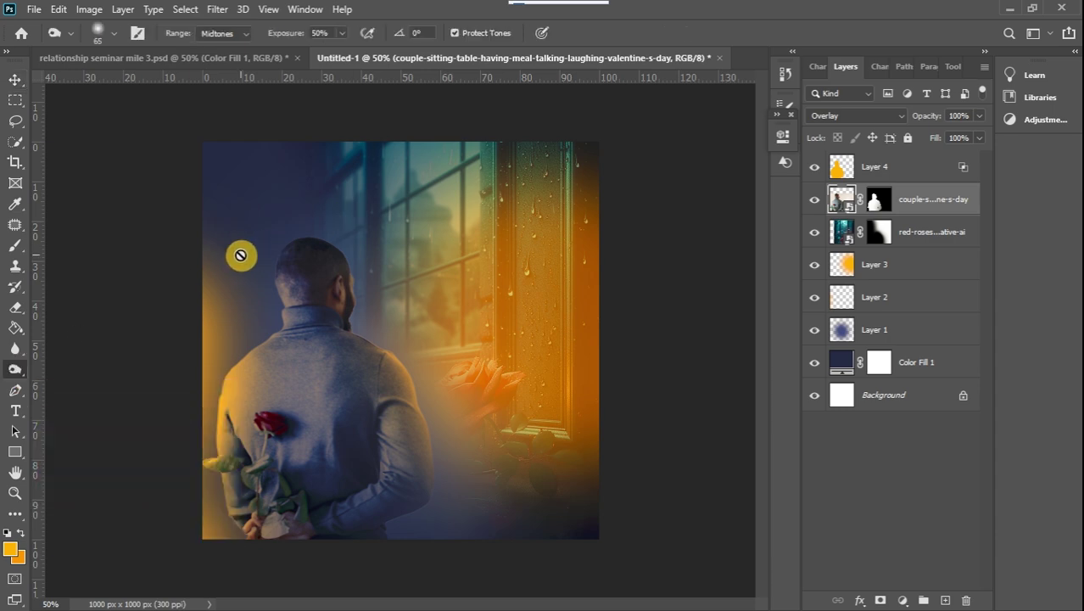
key("ctrl+plus")
key("ctrl+plus")
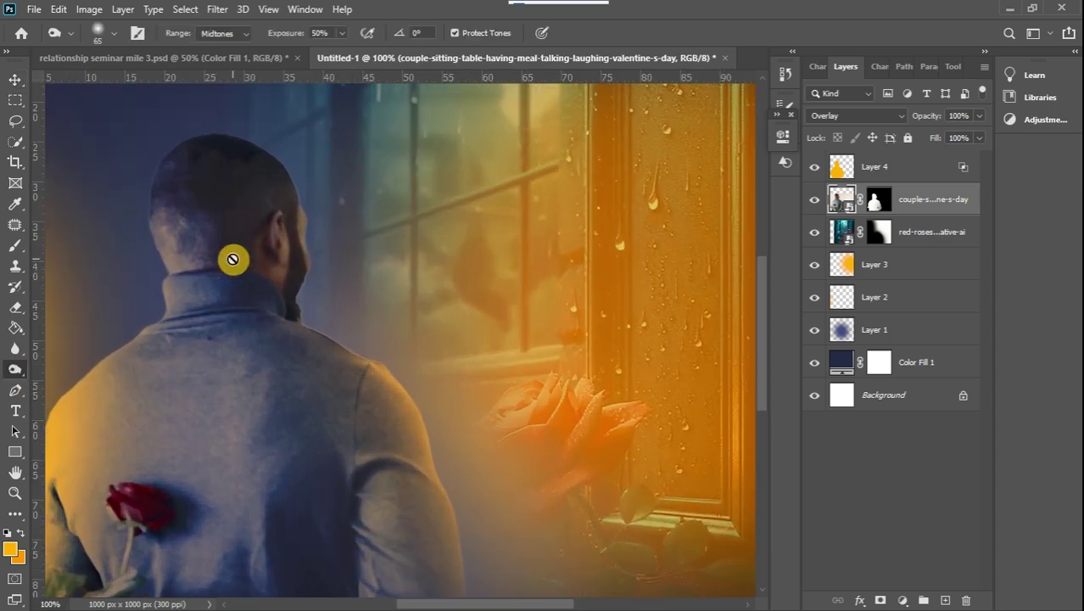
left_click_drag(761, 341, 762, 293)
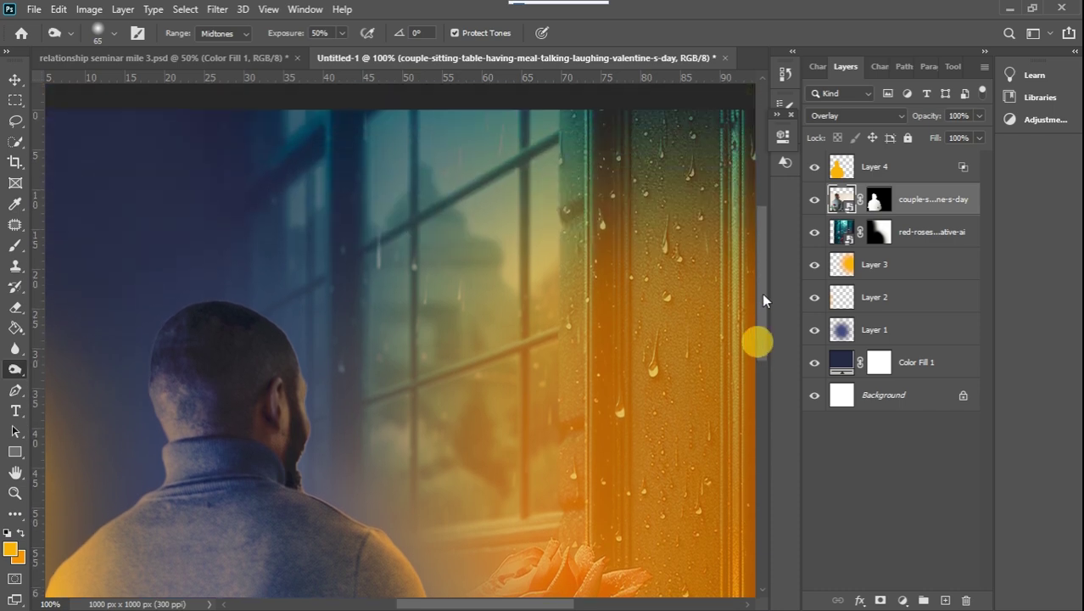
left_click(841, 204)
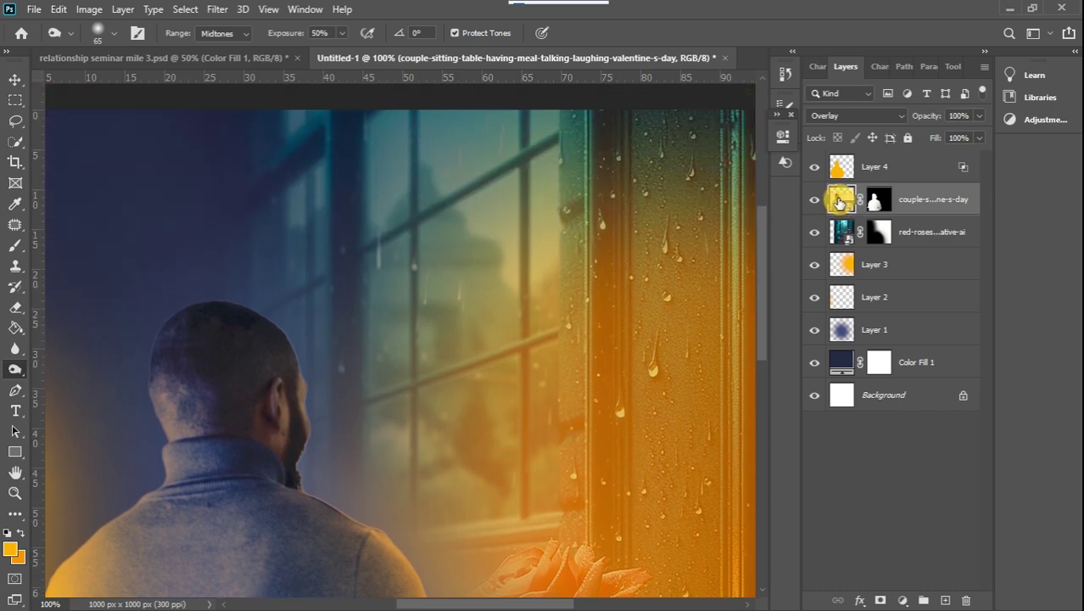
left_click(179, 346)
left_click(528, 252)
- Burn the top of the man's head using a 65 px brush, Midtones range and 50% exposure
mouse_move(227, 317)
left_mouse_down()
mouse_move(197, 336)
mouse_move(174, 321)
mouse_move(136, 383)
mouse_move(164, 303)
mouse_move(174, 295)
mouse_move(148, 329)
mouse_move(139, 403)
mouse_move(143, 340)
mouse_move(169, 308)
mouse_move(242, 301)
mouse_move(290, 342)
mouse_move(254, 318)
left_mouse_up()
key("ctrl+minus")
key("ctrl+minus")
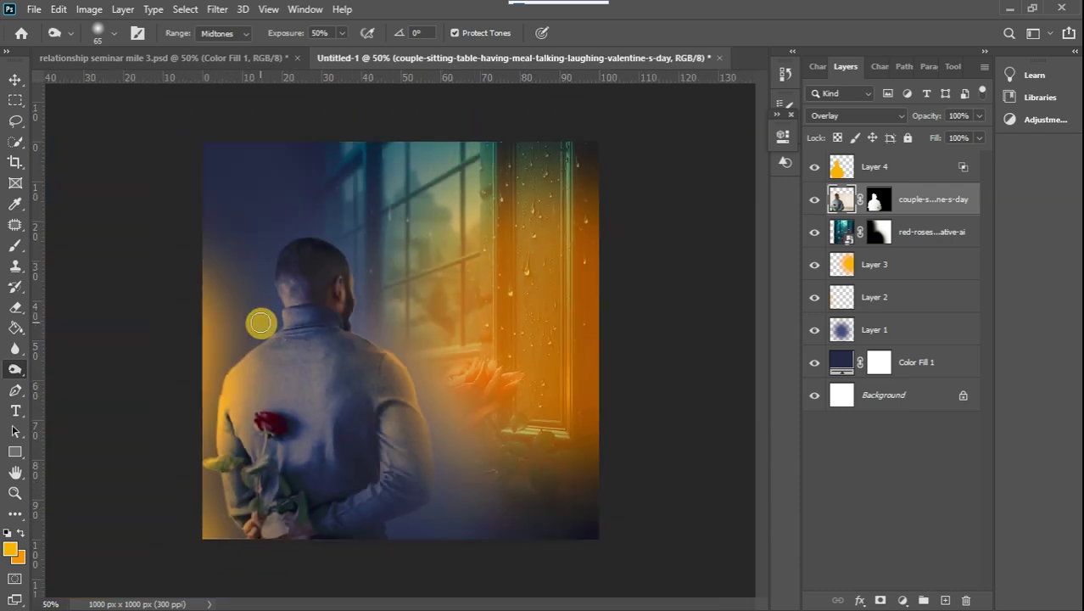
- Link the orange silhouette layer, Layer 4, with the man's cutout layer
left_click(16, 81)
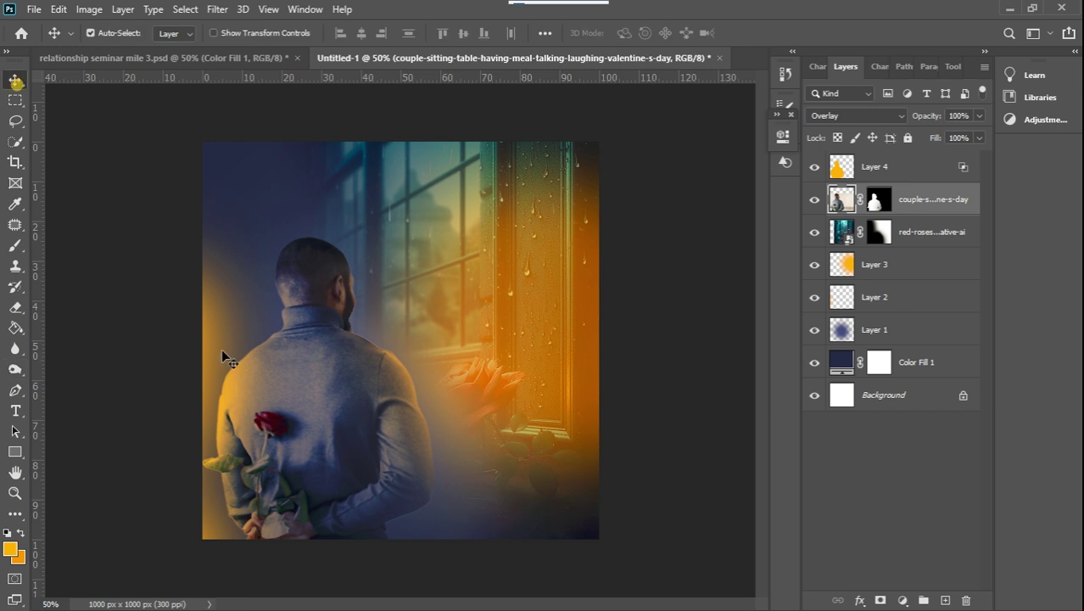
left_click(313, 397)
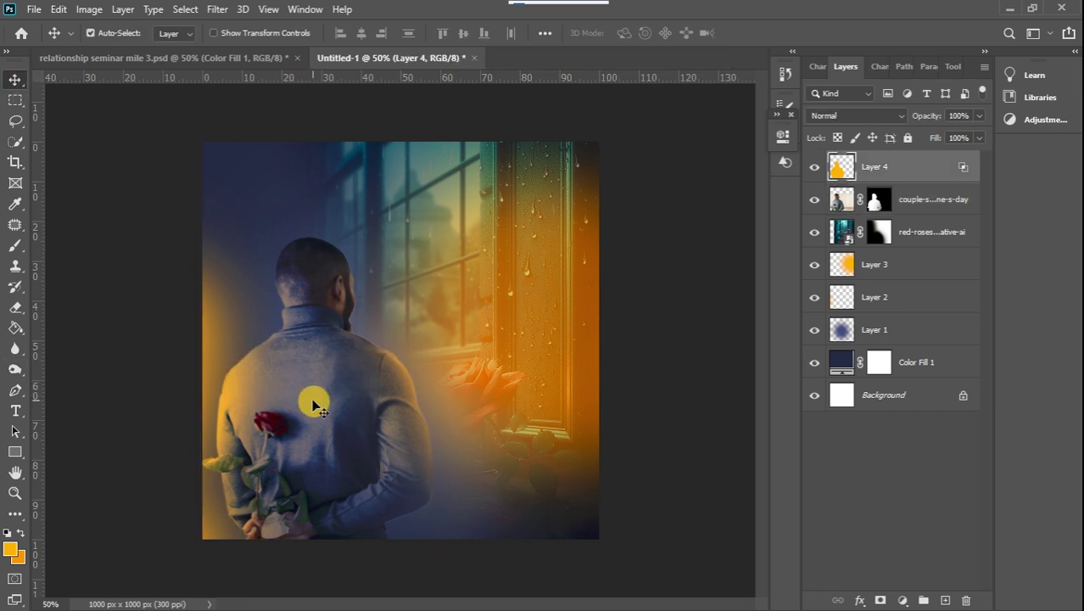
left_click(924, 201, "shift")
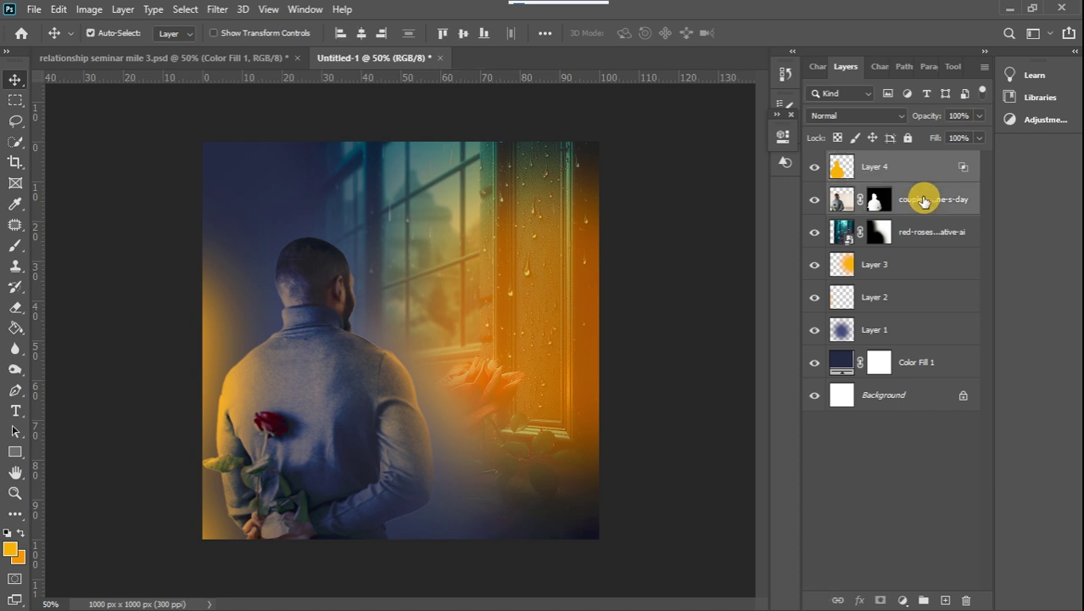
right_click(925, 201)
left_click(782, 336)
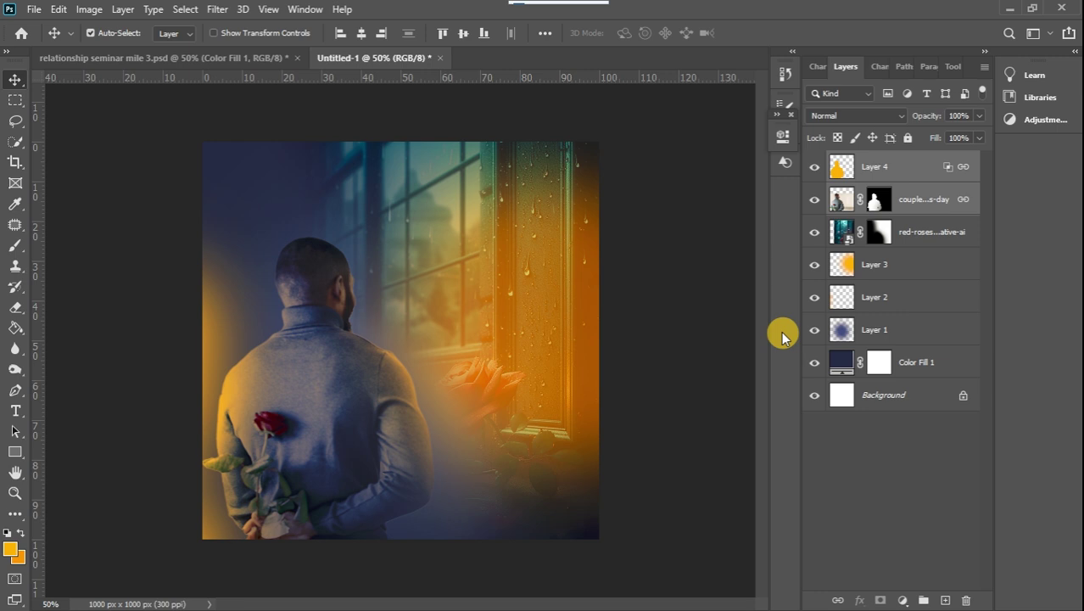
- Move the linked man cutout and orange silhouette layers slightly lower on the canvas
key("ctrl+t")
left_click_drag(330, 389, 329, 420)
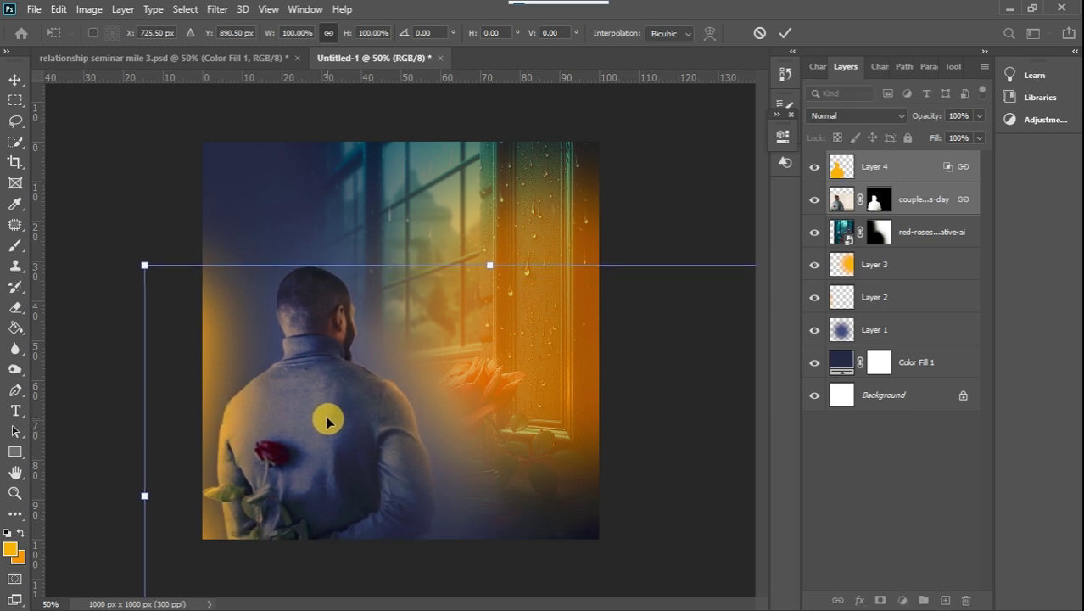
left_click(14, 80)
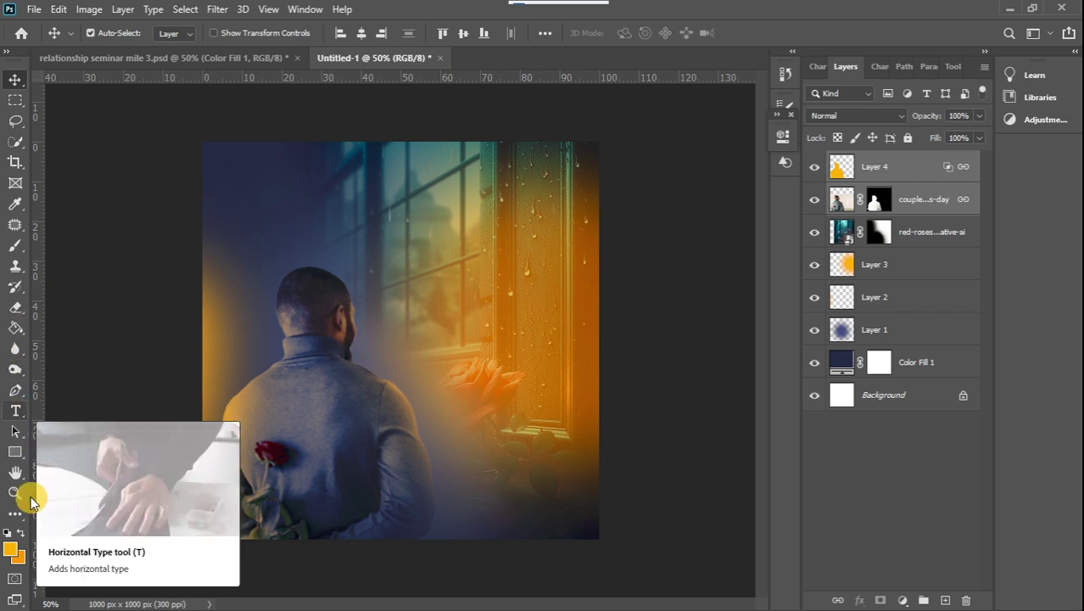
- Set the foreground colour to white and choose the Acumin Variable Concept font for the Horizontal Type tool
left_click(7, 532)
left_click(20, 533)
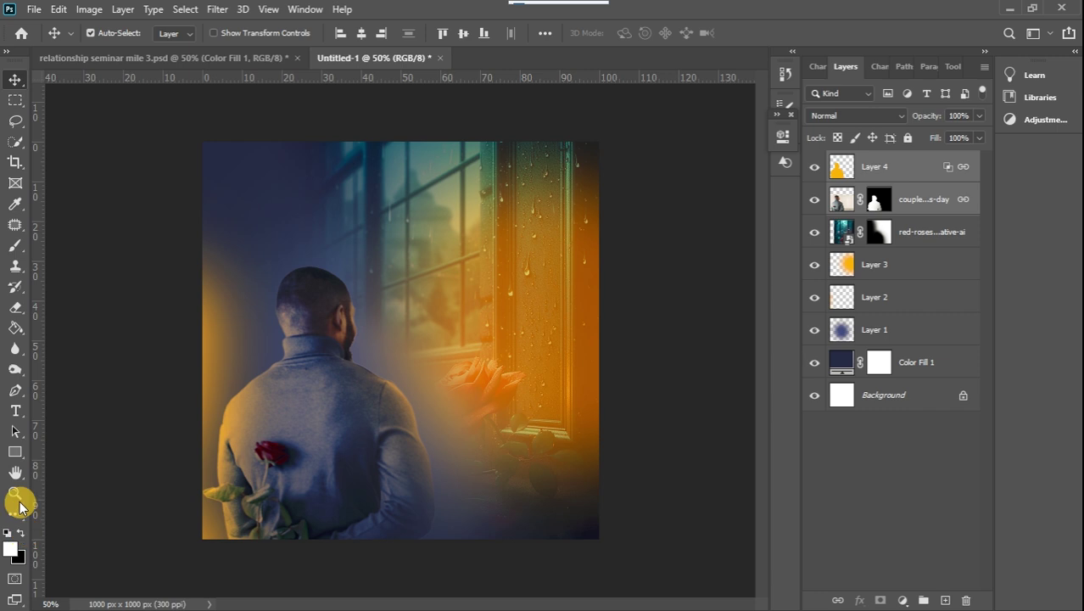
left_click(15, 412)
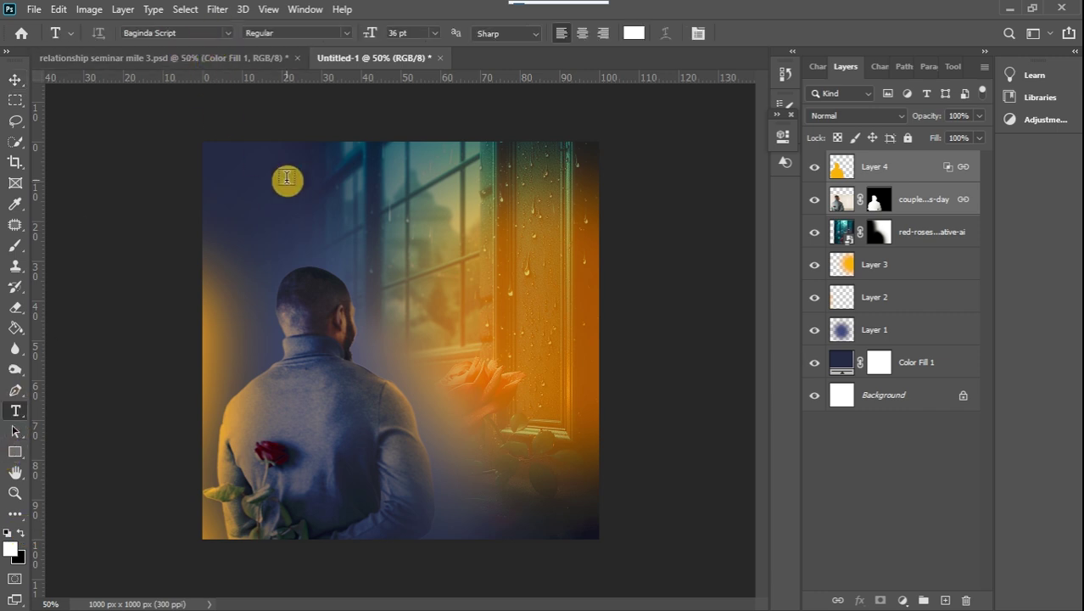
left_click(226, 34)
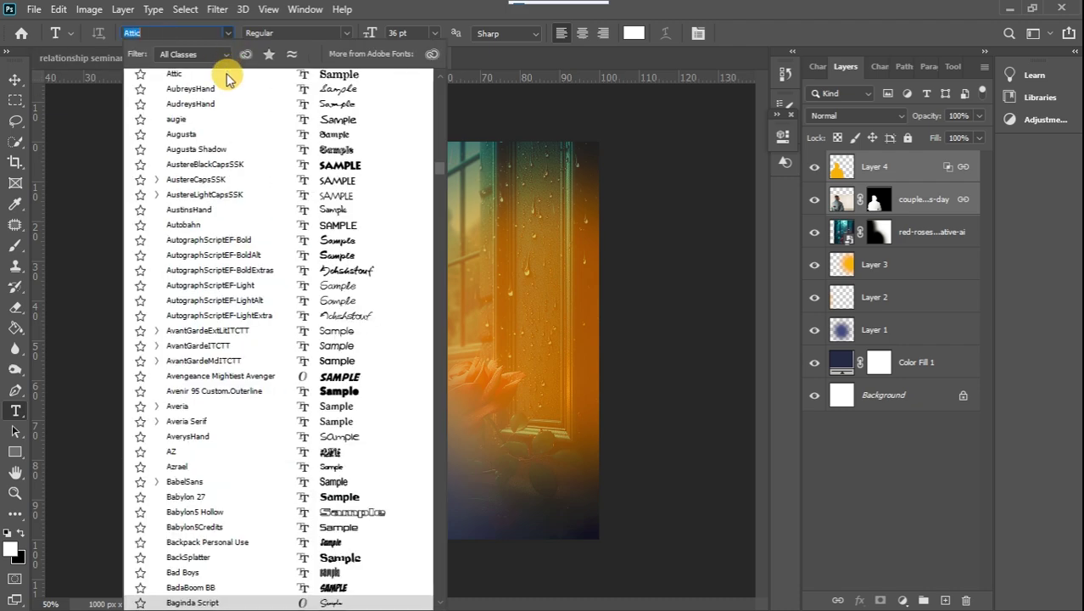
left_click_drag(436, 163, 438, 79)
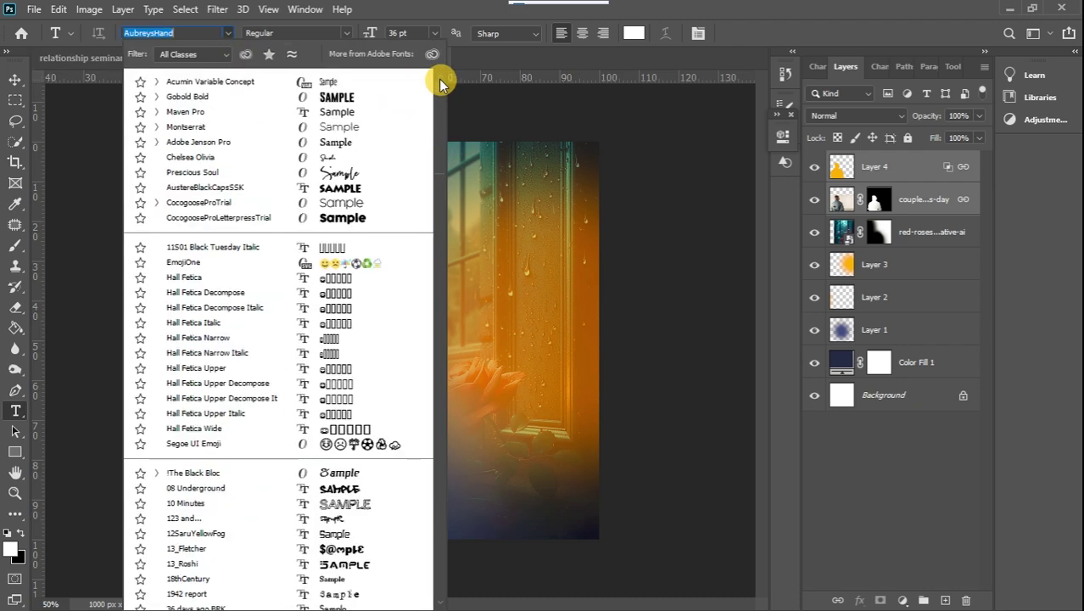
left_click(247, 88)
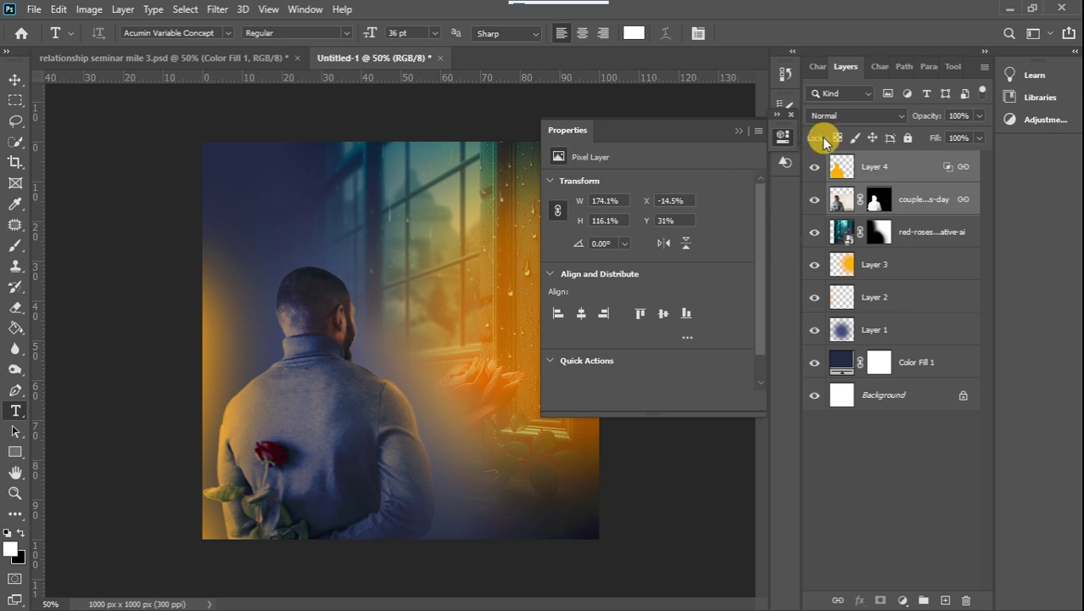
- Add the text "Relation" at 36 pt over the upper part of the window image
left_click(414, 242)
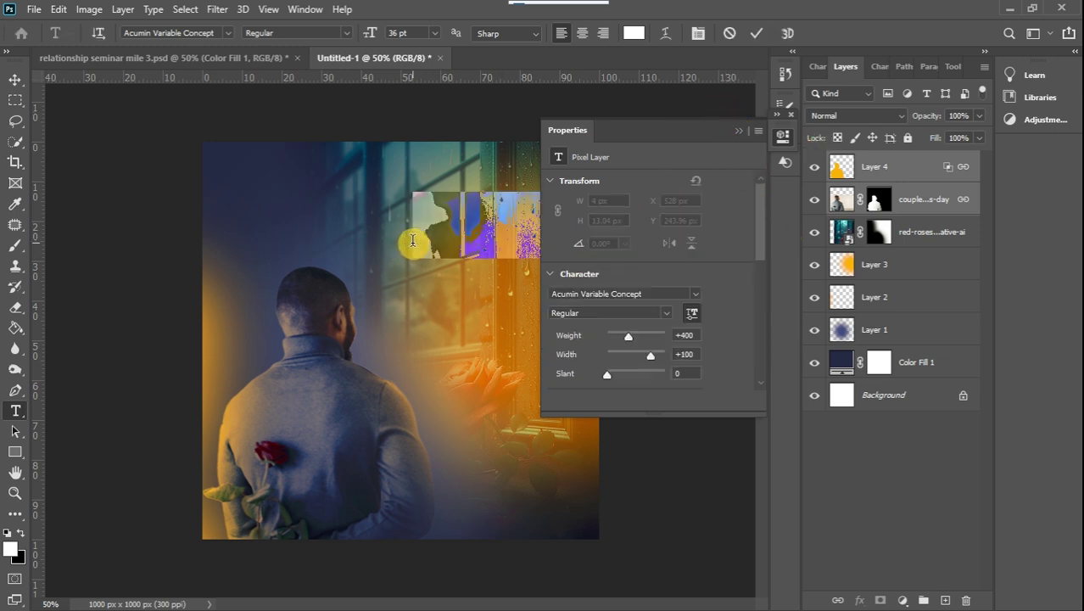
left_click(739, 134)
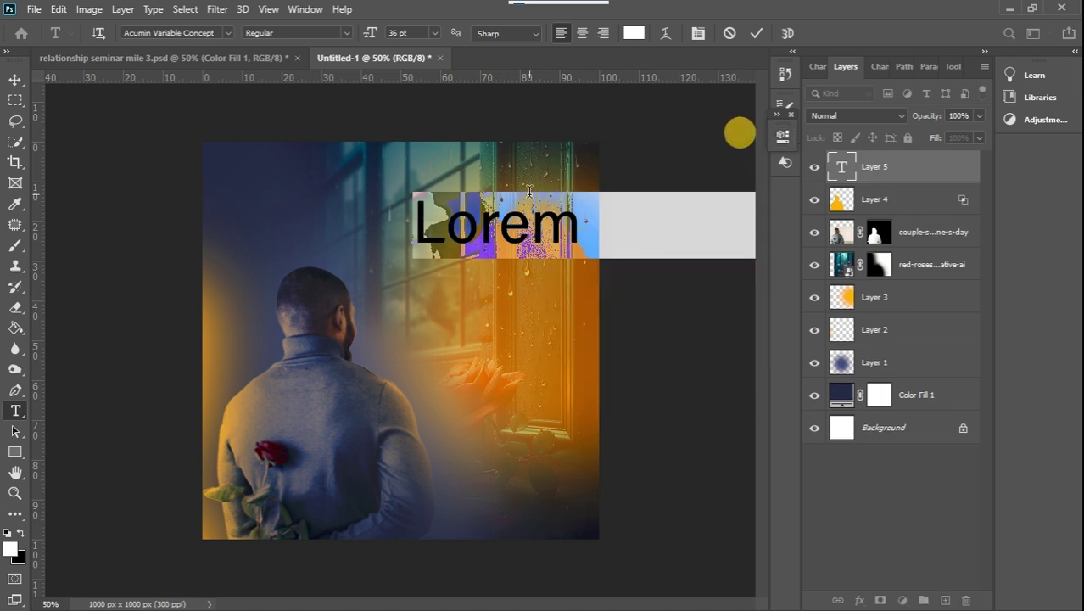
type("Re")
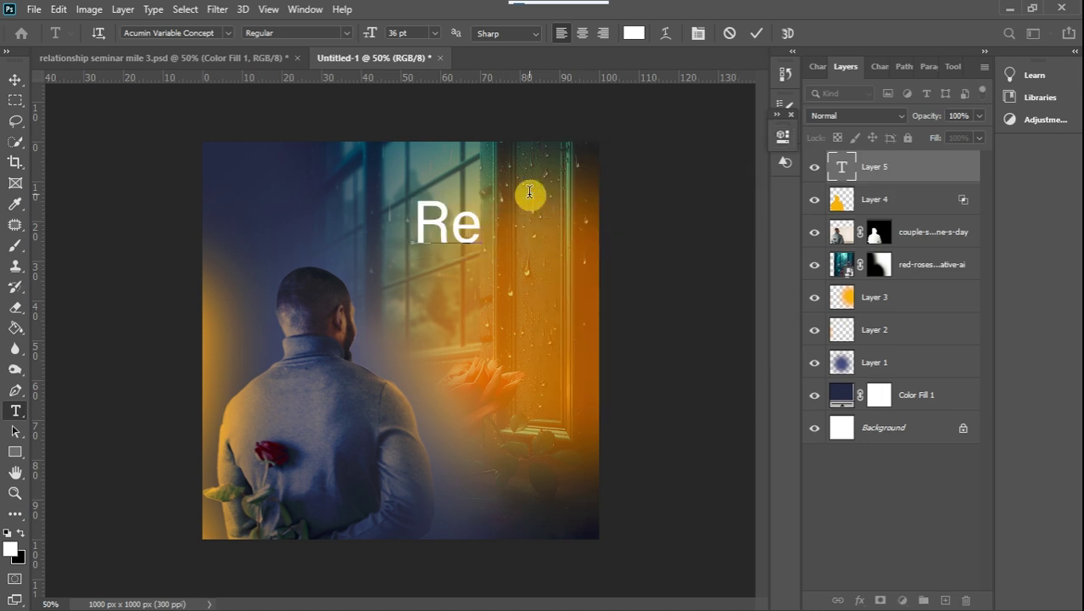
type("lation")
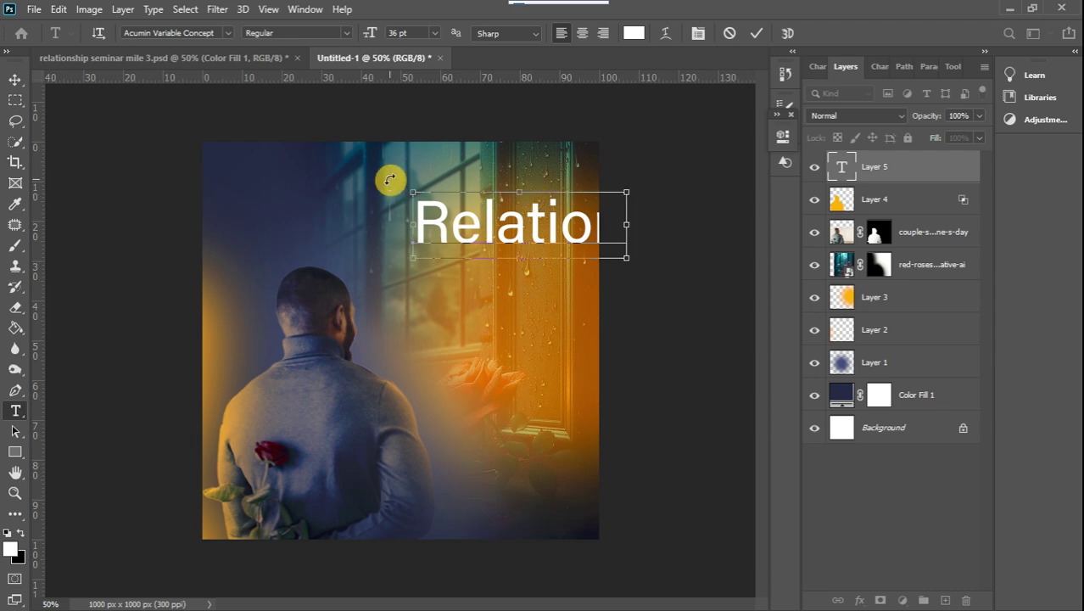
- Try the ExtraCondensed UltraBlack style on the "Relation" text, and settle on Condensed Black
key("ctrl+a")
left_click(347, 33)
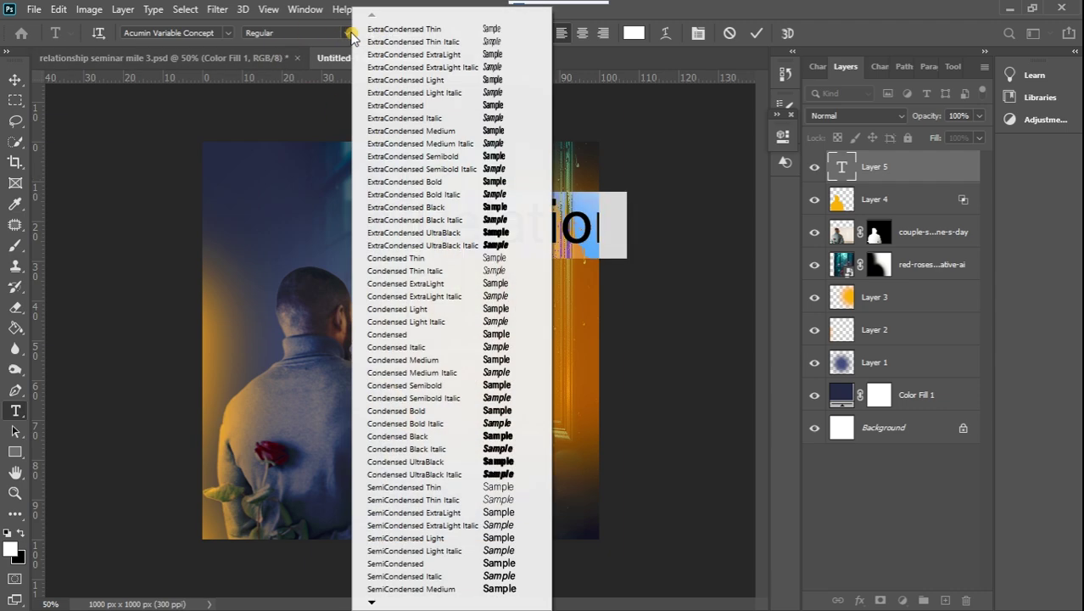
left_click(464, 233)
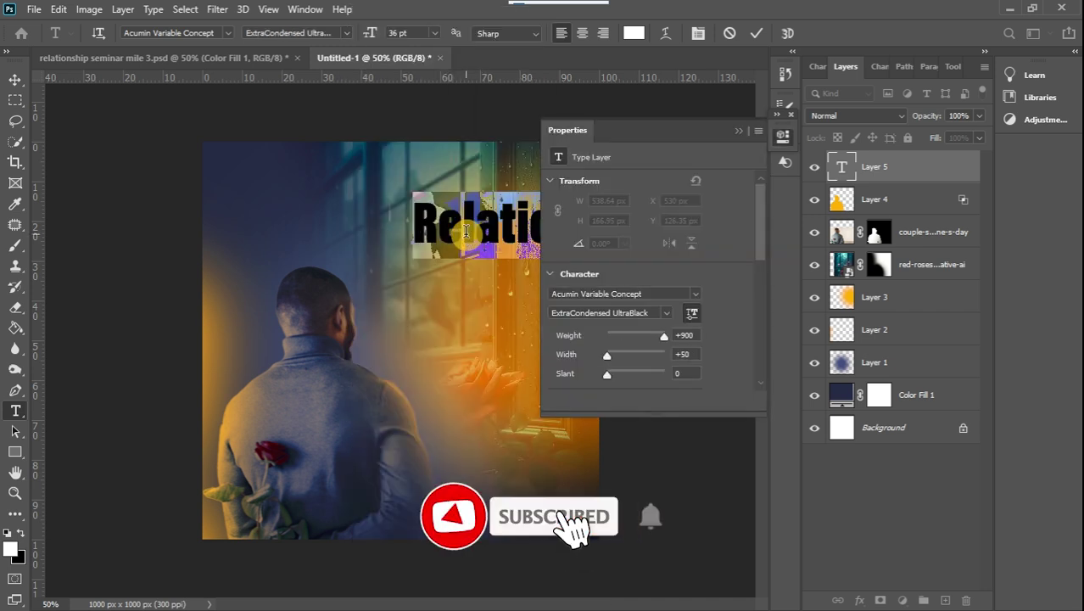
left_click(739, 130)
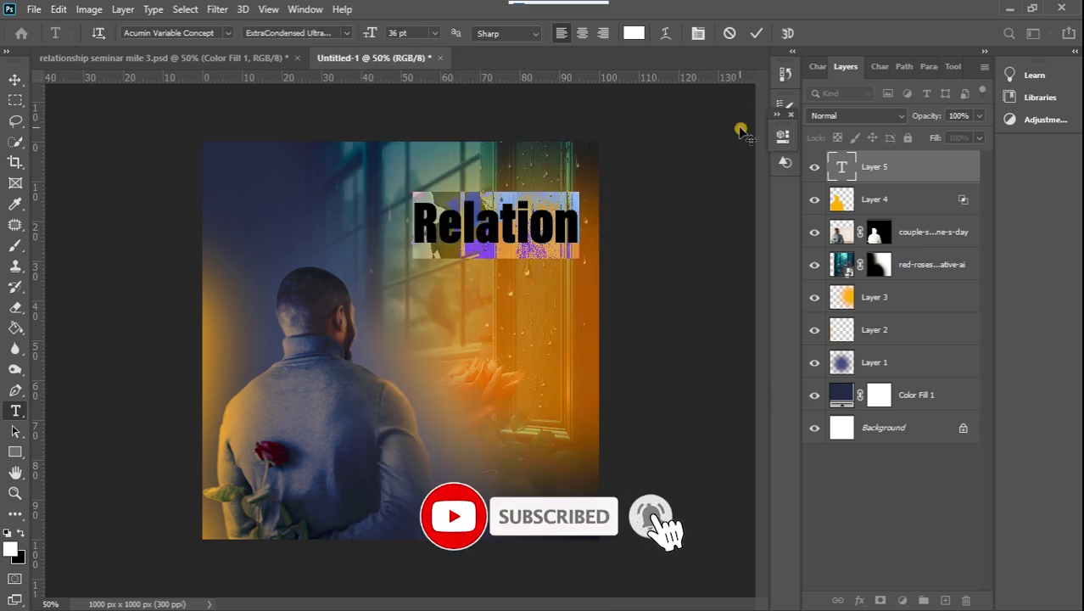
left_click(346, 33)
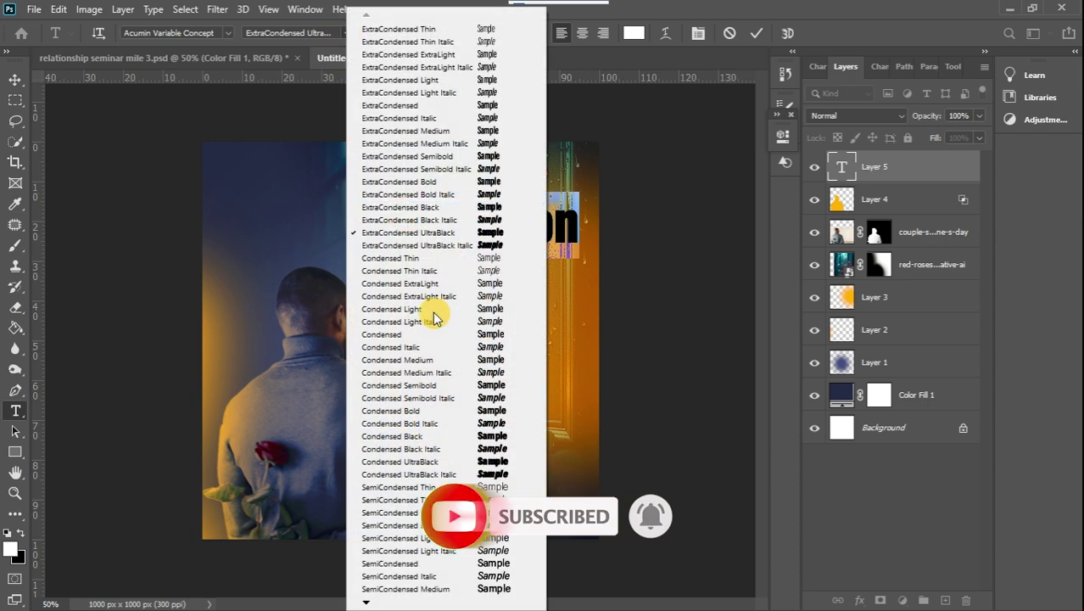
left_click(499, 437)
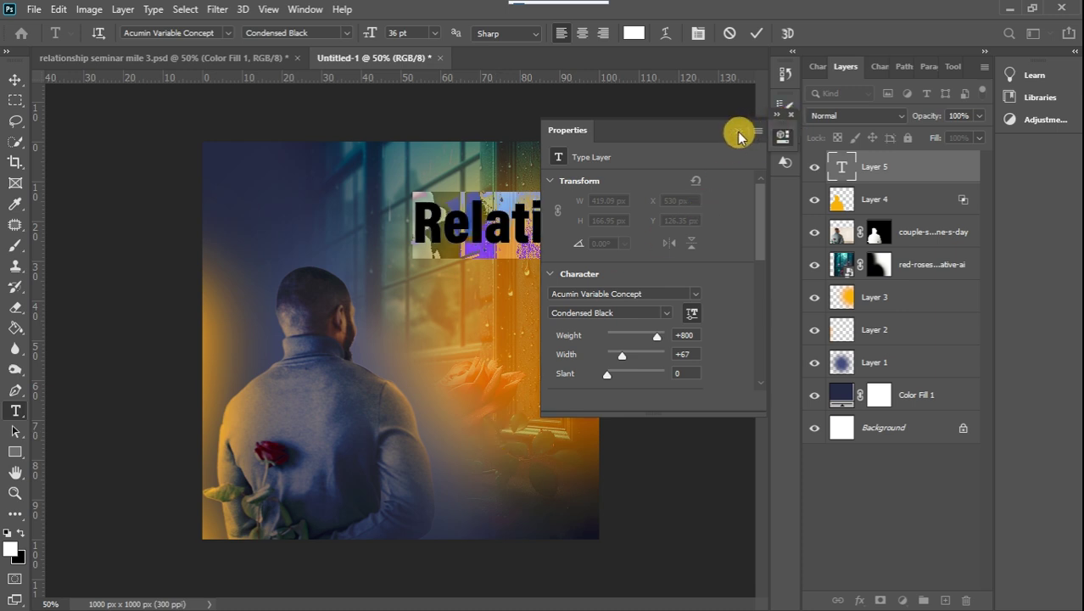
left_click(739, 133)
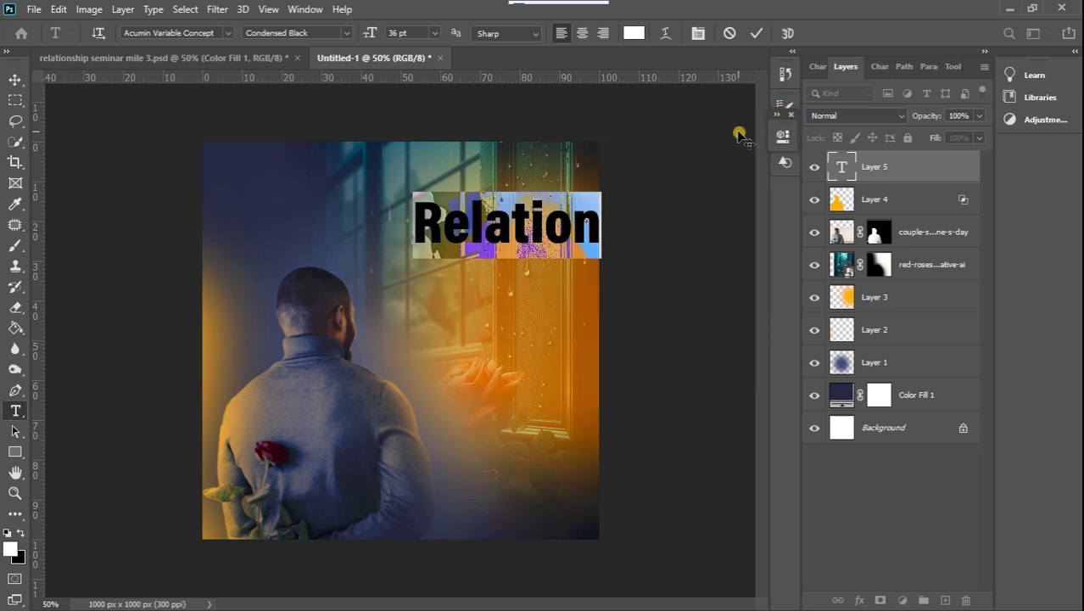
- Retype the title in capitals as "RELATION" and reposition it above and to the right of the man's head
left_click(14, 78)
left_click_drag(516, 224, 481, 245)
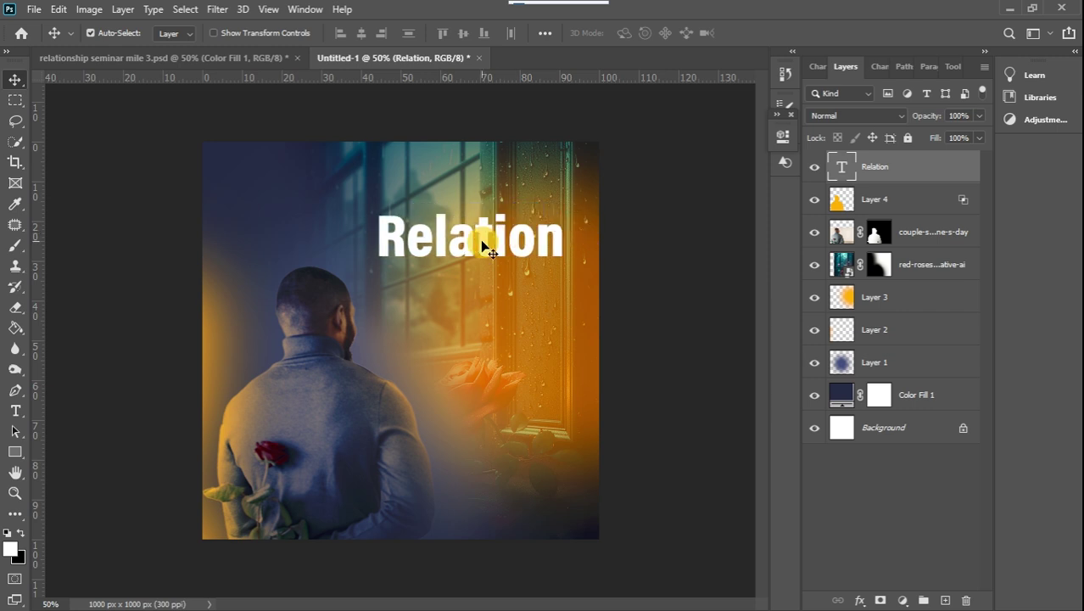
double_click(481, 242)
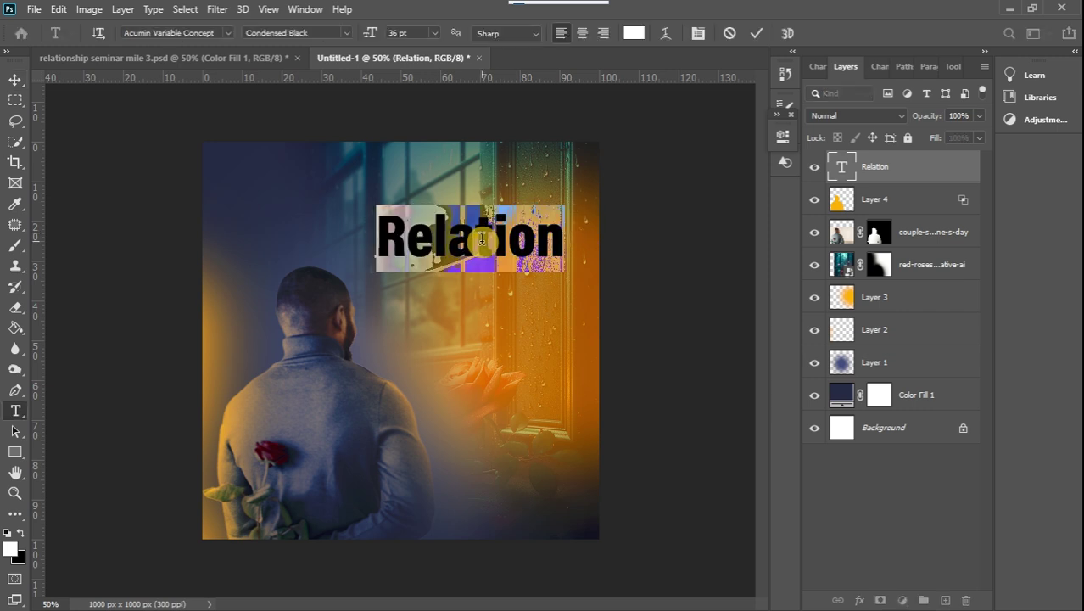
type("RELATION")
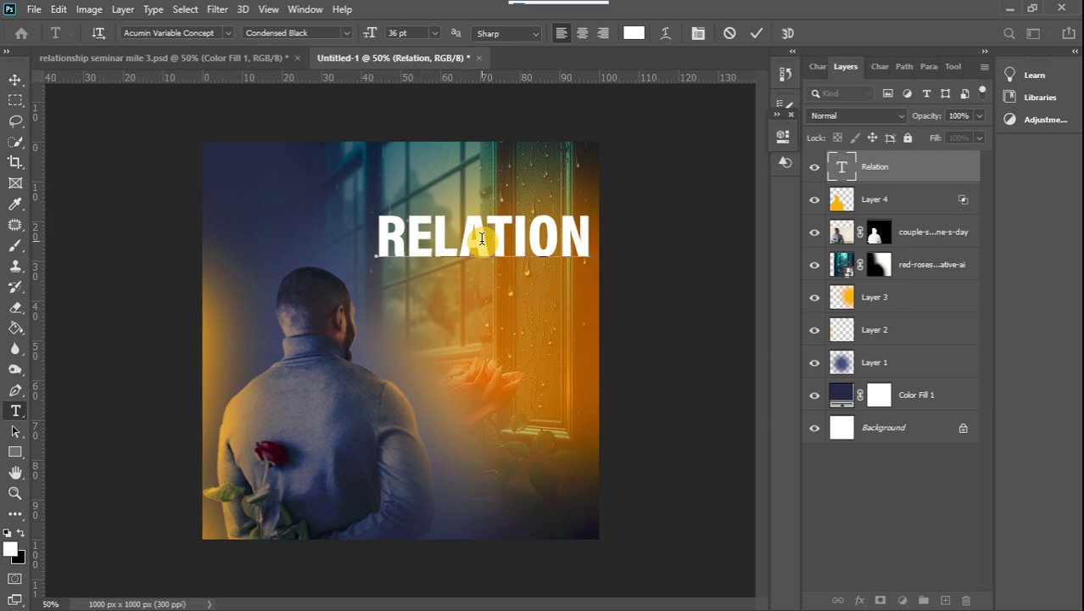
left_click(14, 78)
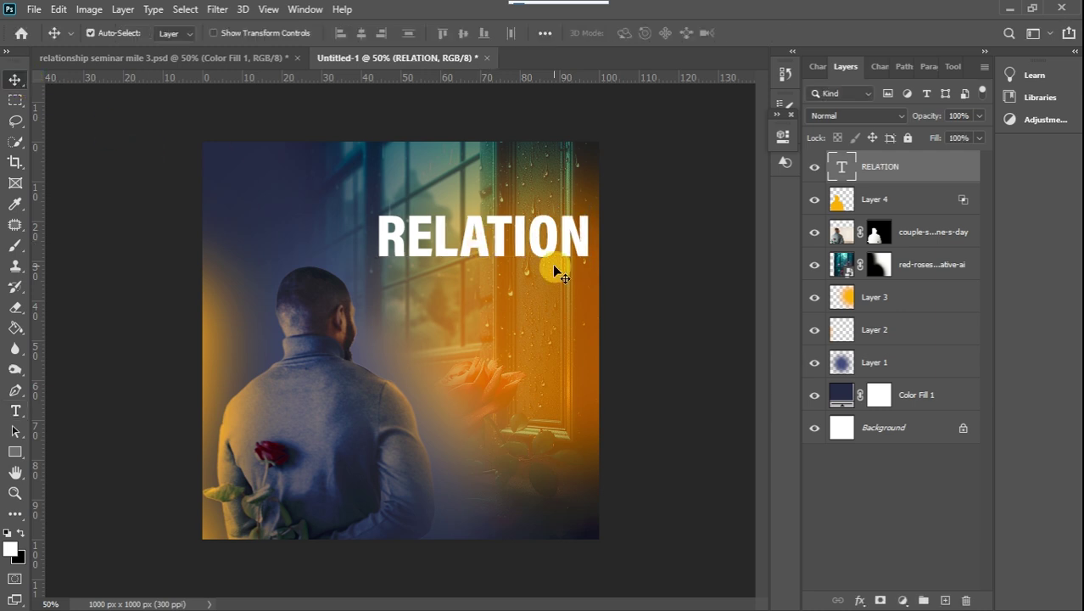
left_click_drag(536, 242, 513, 242)
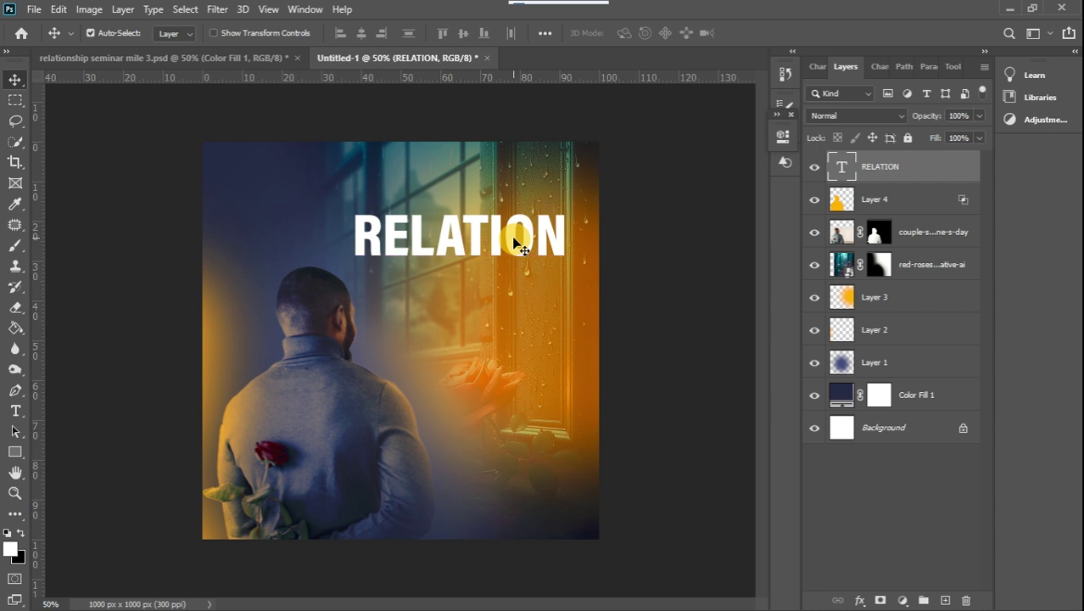
- Duplicate the "RELATION" text, place the copy directly beneath it and change its wording to "SHIP"
key("ctrl+j")
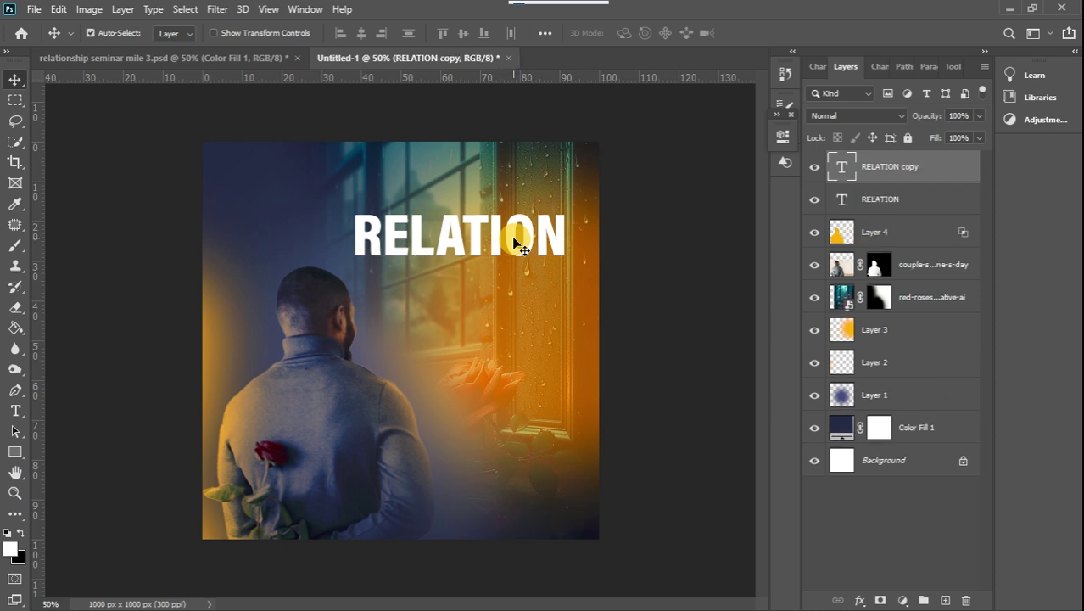
left_click_drag(513, 242, 514, 293)
double_click(513, 290)
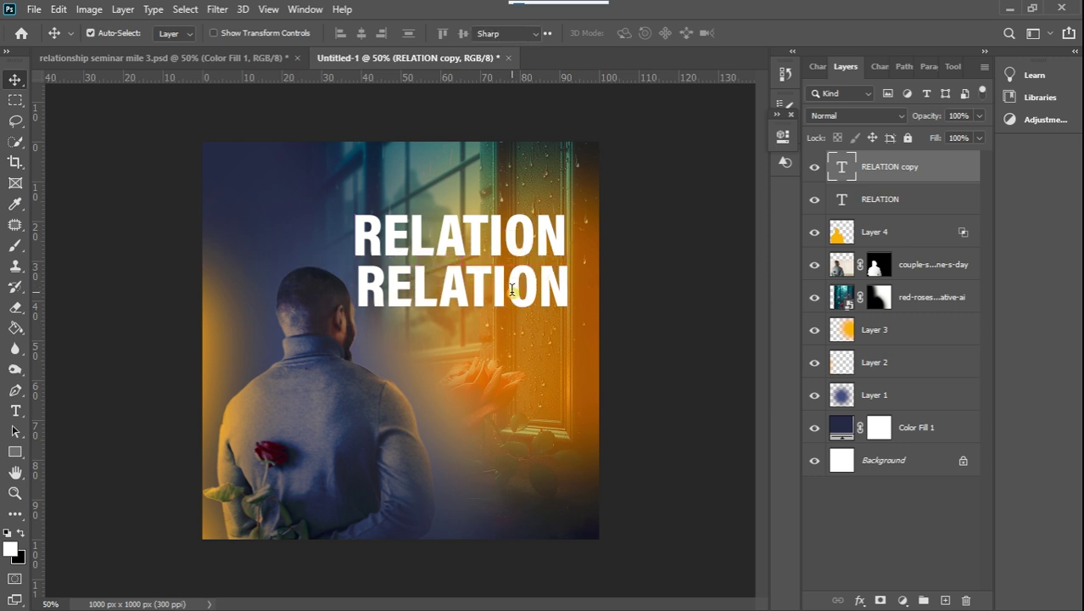
type("SHIP")
left_click(15, 79)
- Append a hyphen to the upper title line so that it reads "RELATION-"
left_click(555, 238)
double_click(562, 235)
left_click(564, 240)
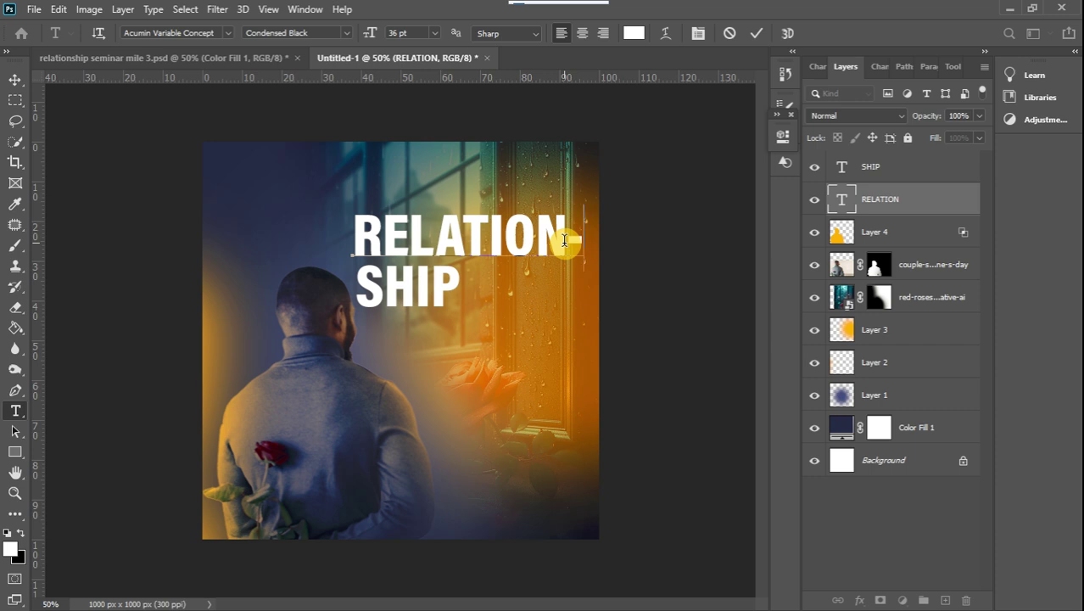
type("-")
left_click(15, 79)
left_click_drag(456, 237, 456, 239)
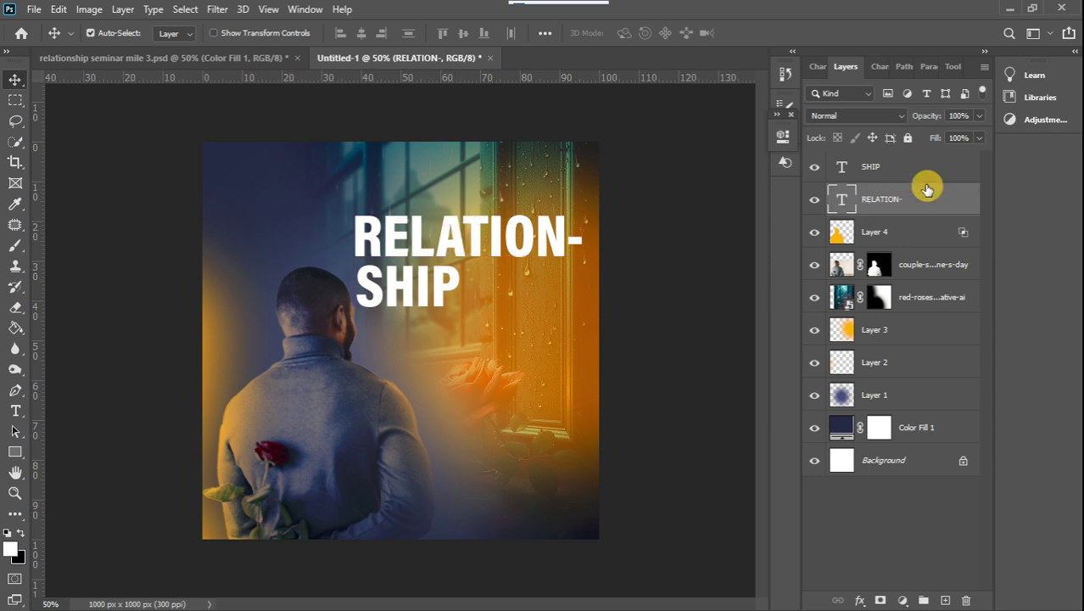
- Scale the "RELATION-" and "SHIP" text layers together to 88.54% and move them slightly higher
left_click(921, 167, "ctrl")
key("ctrl+t")
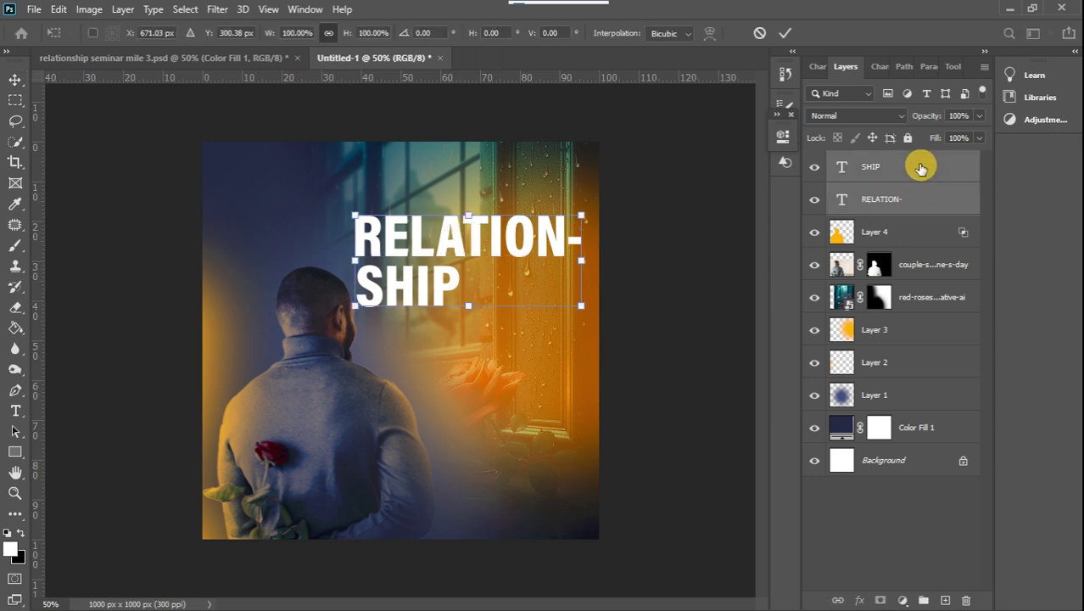
left_click_drag(583, 216, 532, 223)
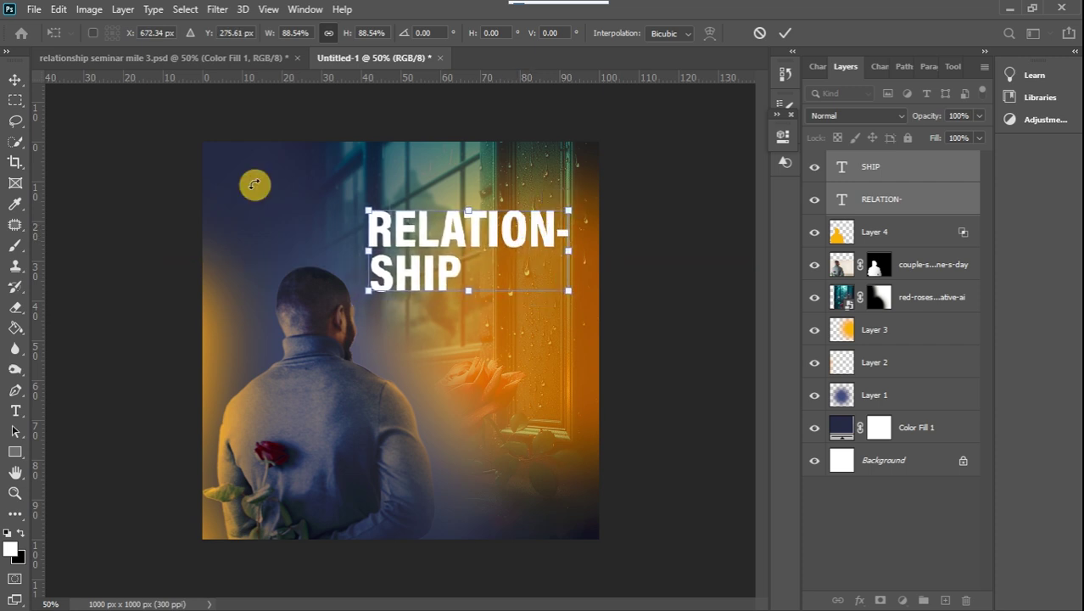
left_click(16, 80)
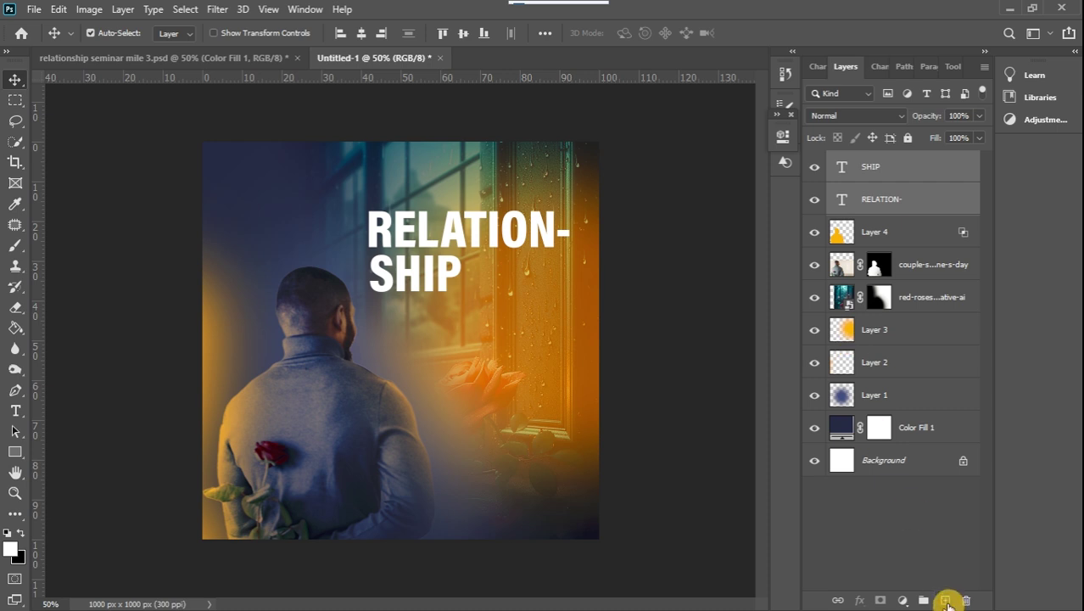
- Add the text "Seminar" in white 36 pt Baginda Script on a new layer below the title
left_click(946, 600)
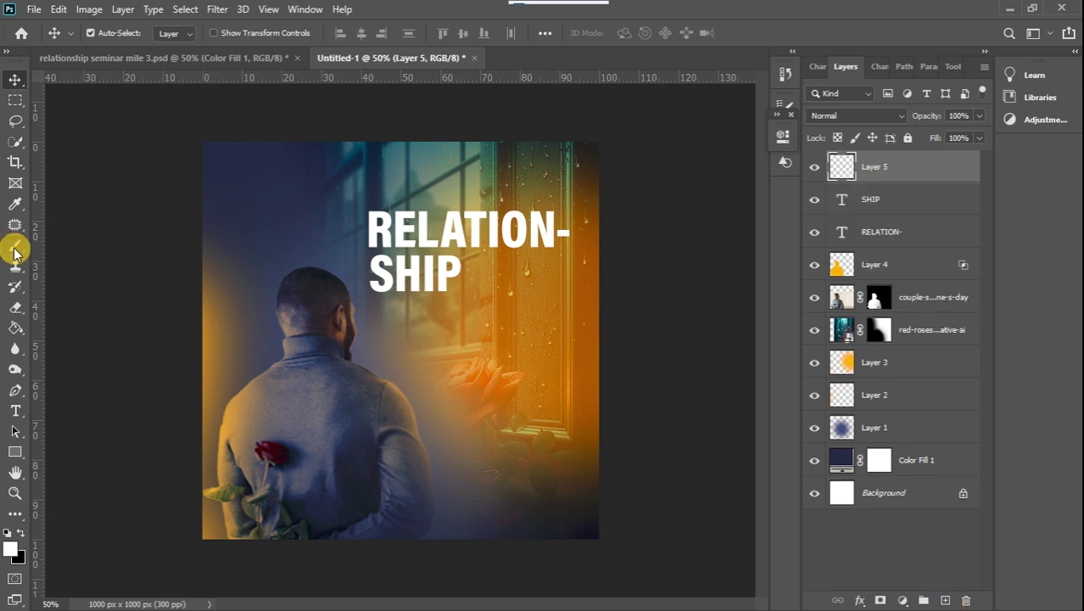
left_click(15, 411)
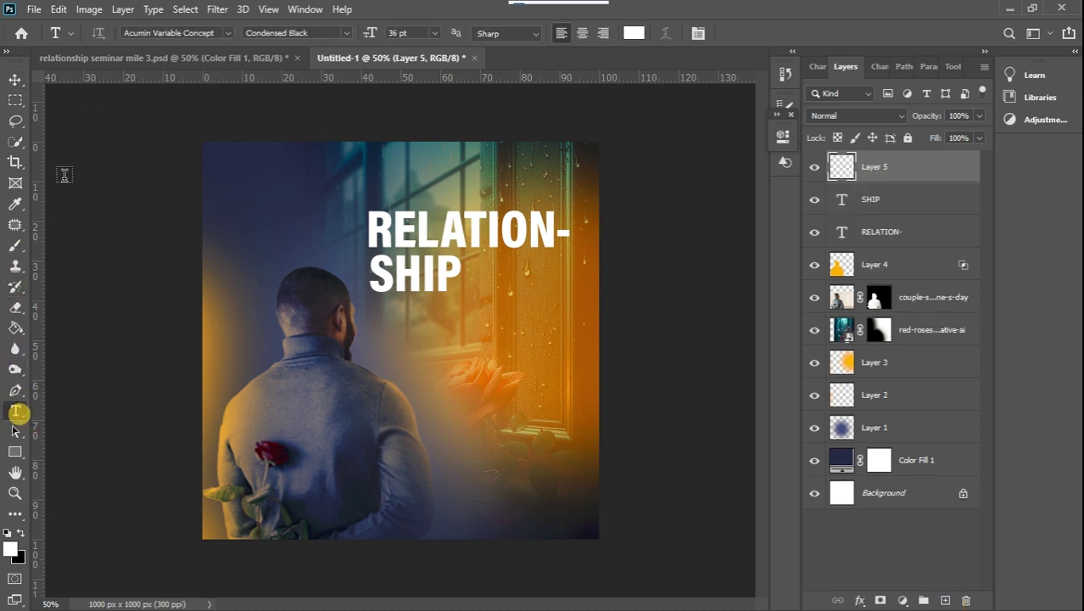
left_click(217, 32)
type("B")
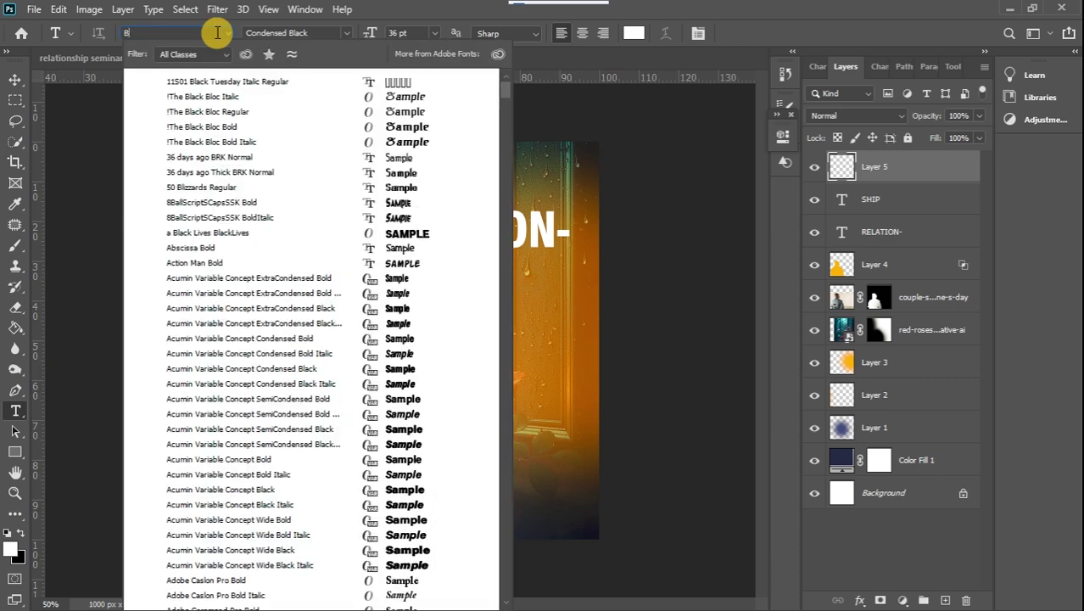
type("A")
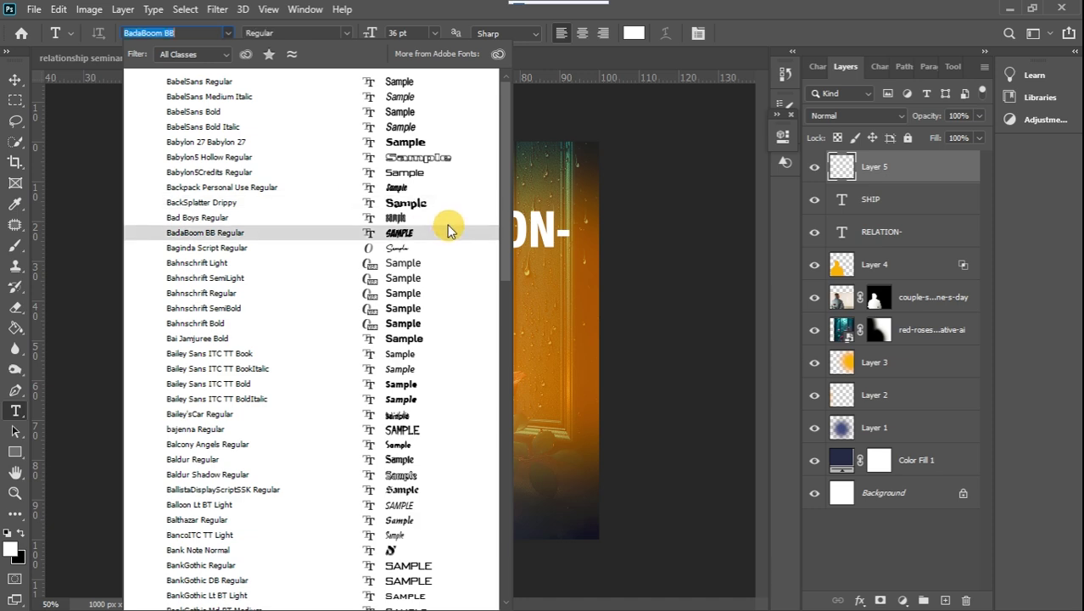
left_click_drag(513, 206, 519, 343)
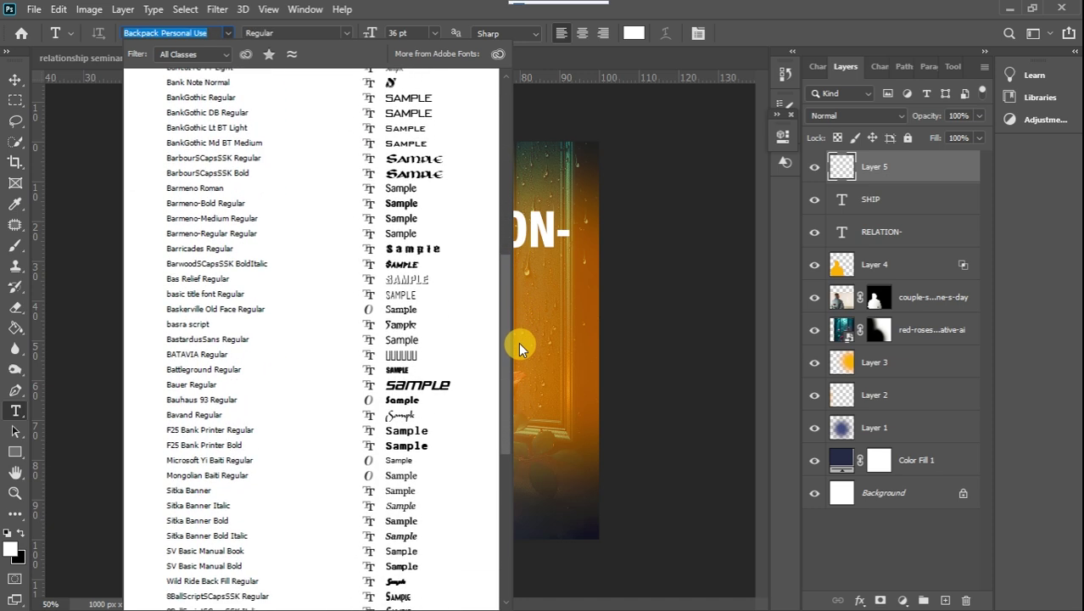
left_click_drag(518, 342, 506, 219)
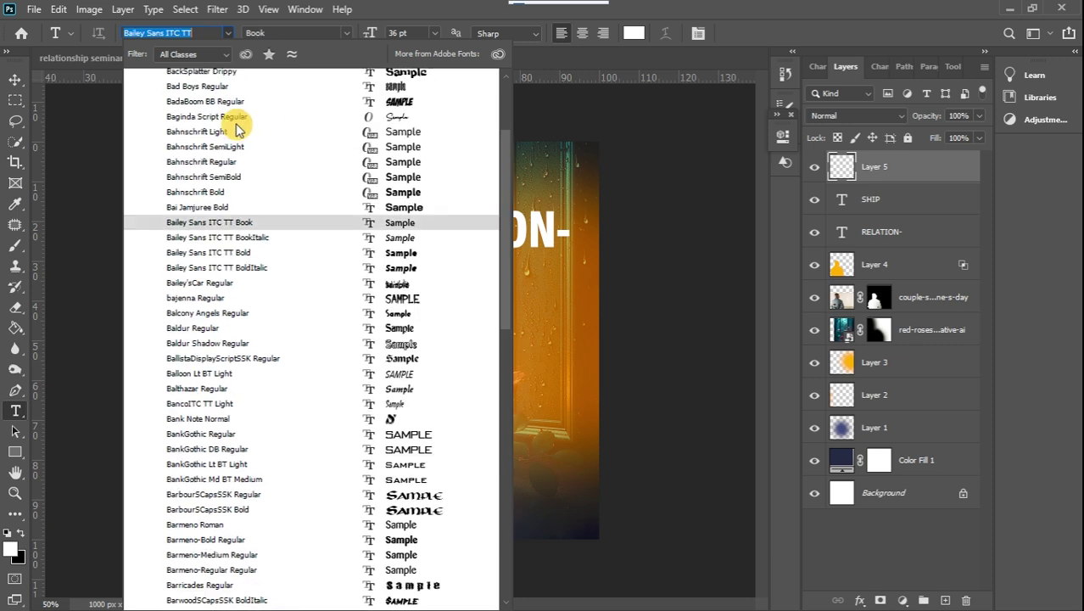
left_click(222, 118)
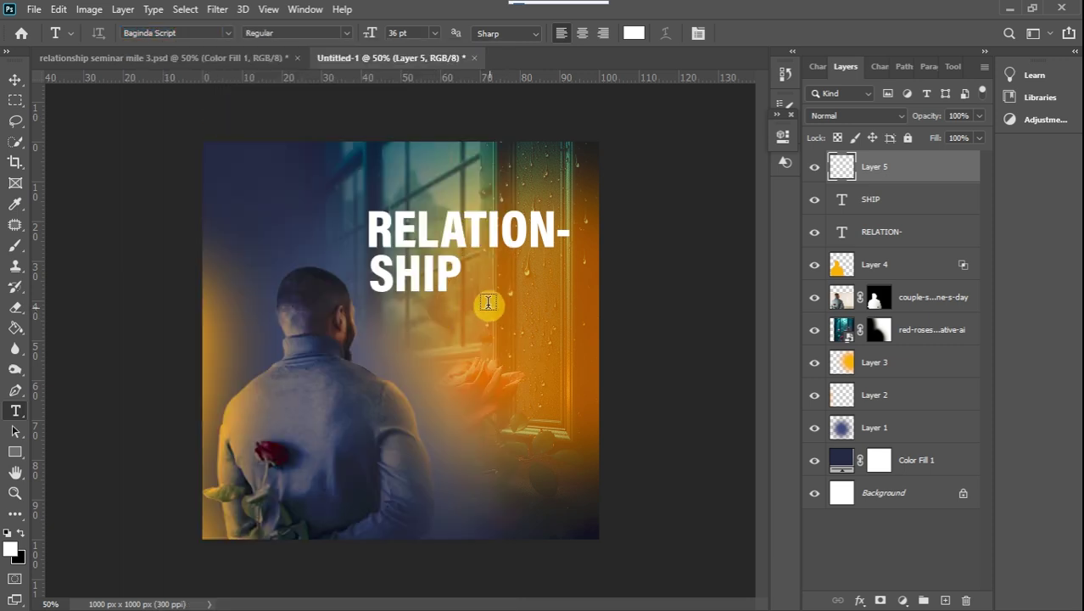
left_click(452, 330)
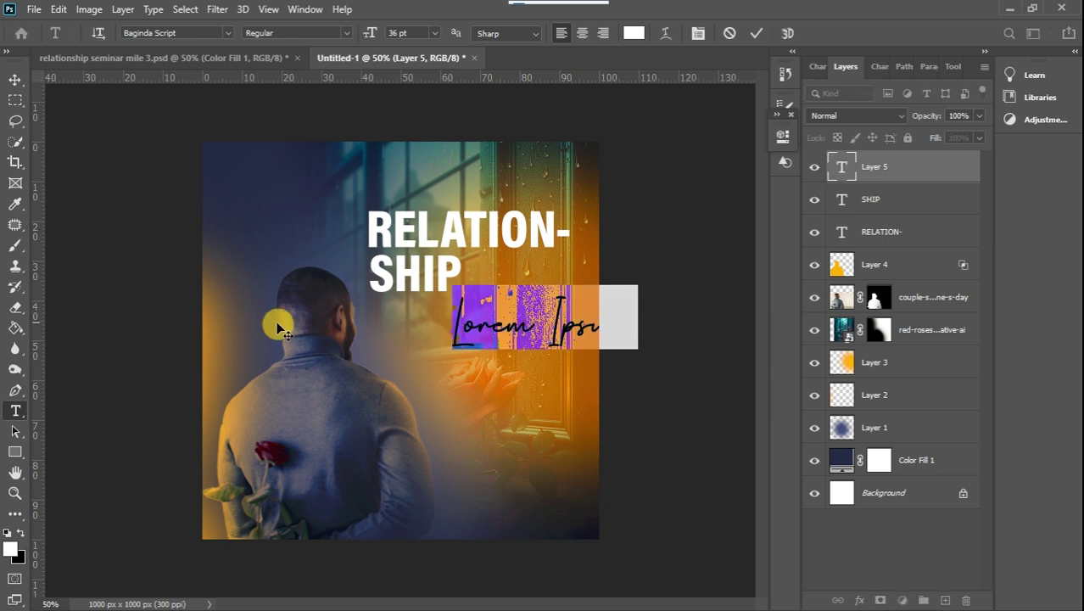
key("BackSpace")
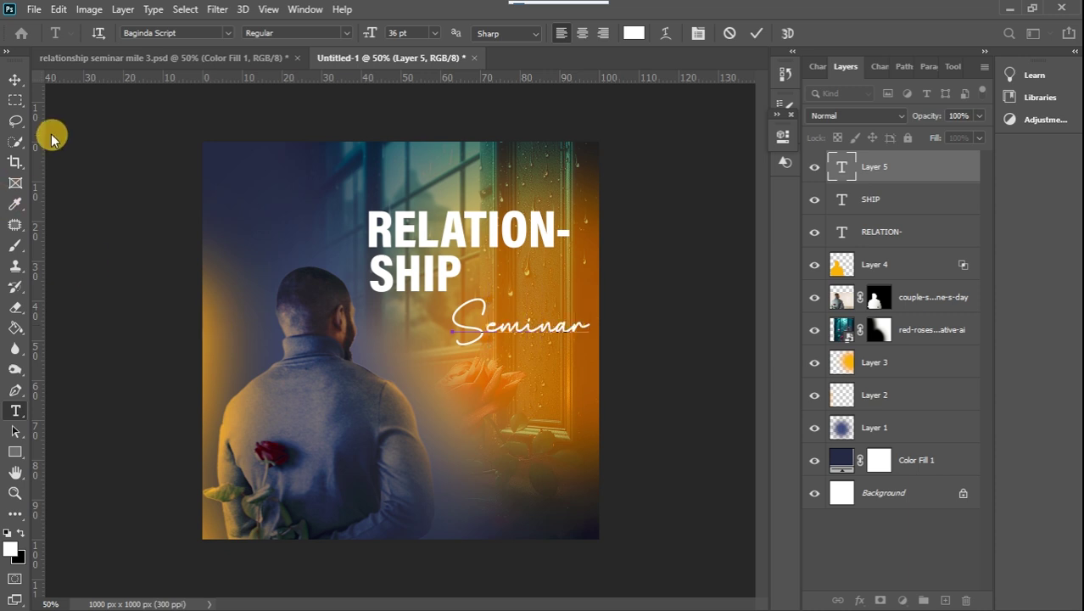
- Scale the "Seminar" text to 65.49% and position it directly beside "SHIP", under the upper title line
left_click(15, 79)
left_click_drag(528, 326, 540, 282)
key("ctrl+t")
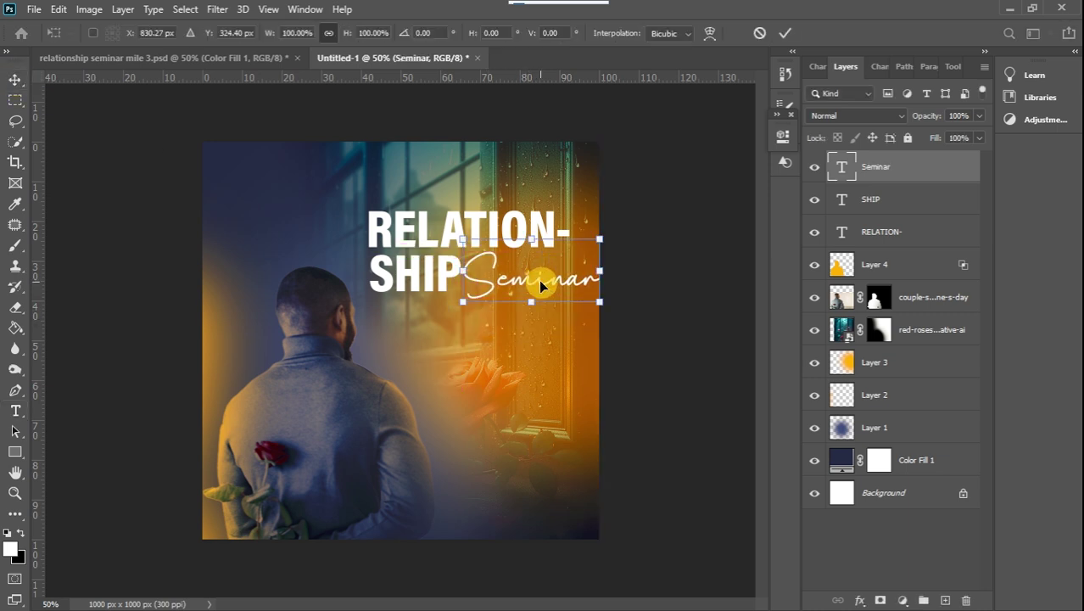
left_click_drag(602, 247, 533, 283)
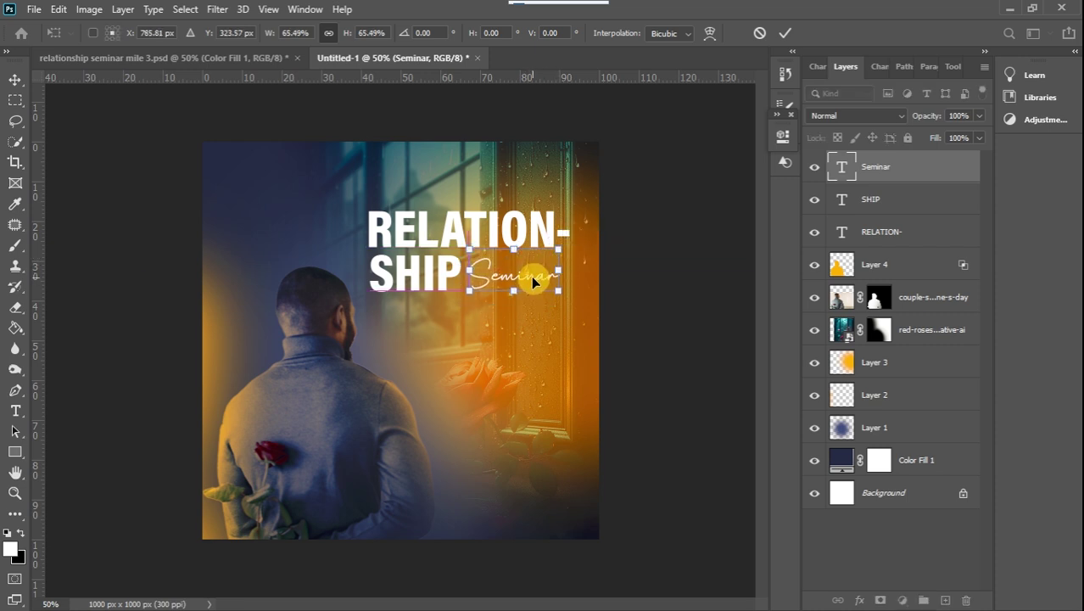
left_click(11, 83)
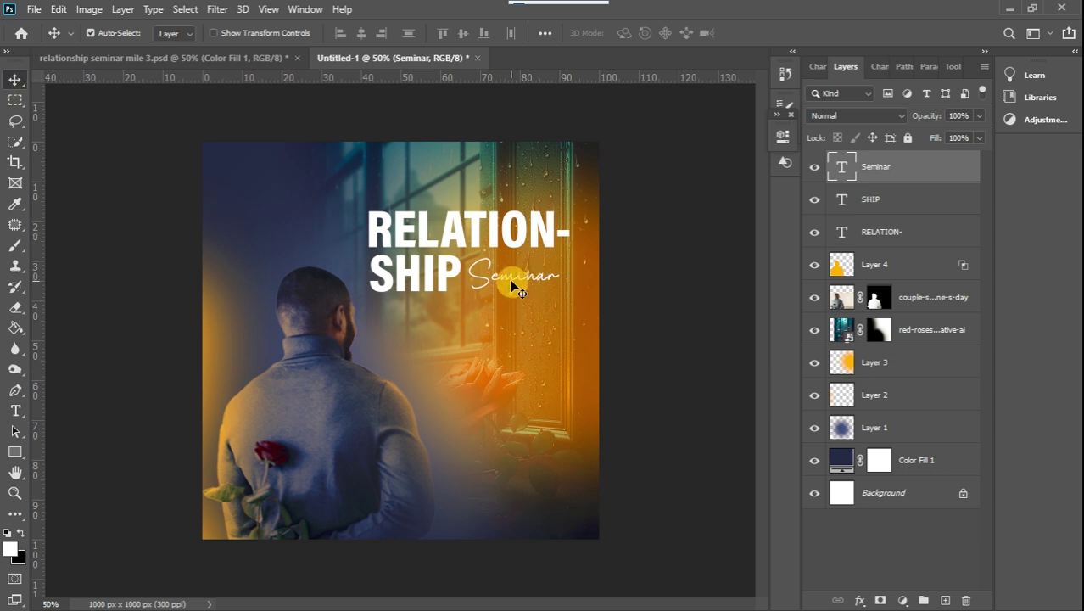
- Retype the upper title line "RELATION-" in mixed case as "Relation"
left_click(460, 239)
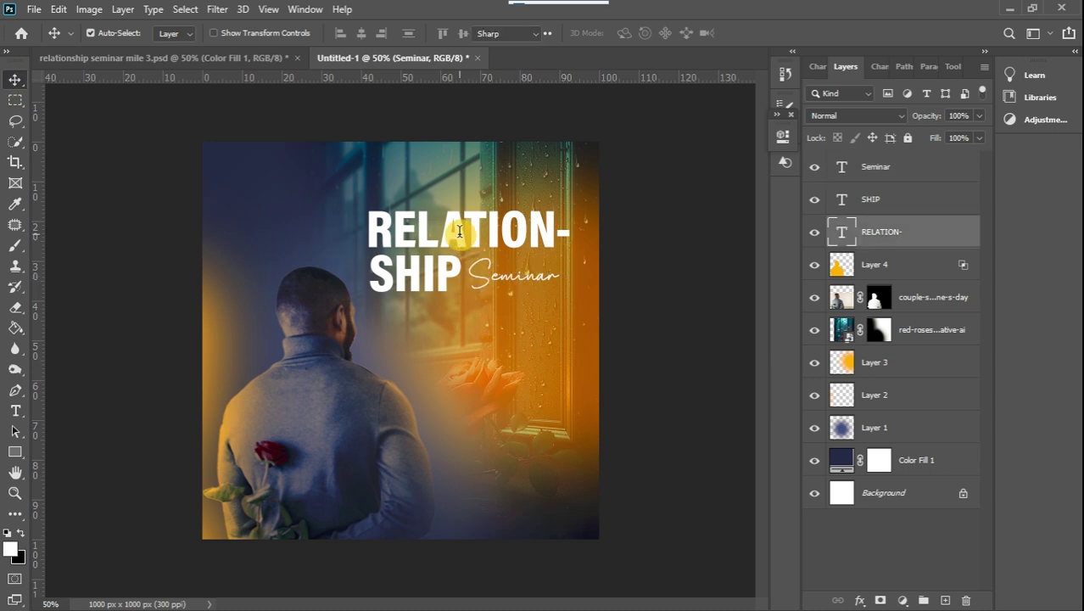
double_click(460, 231)
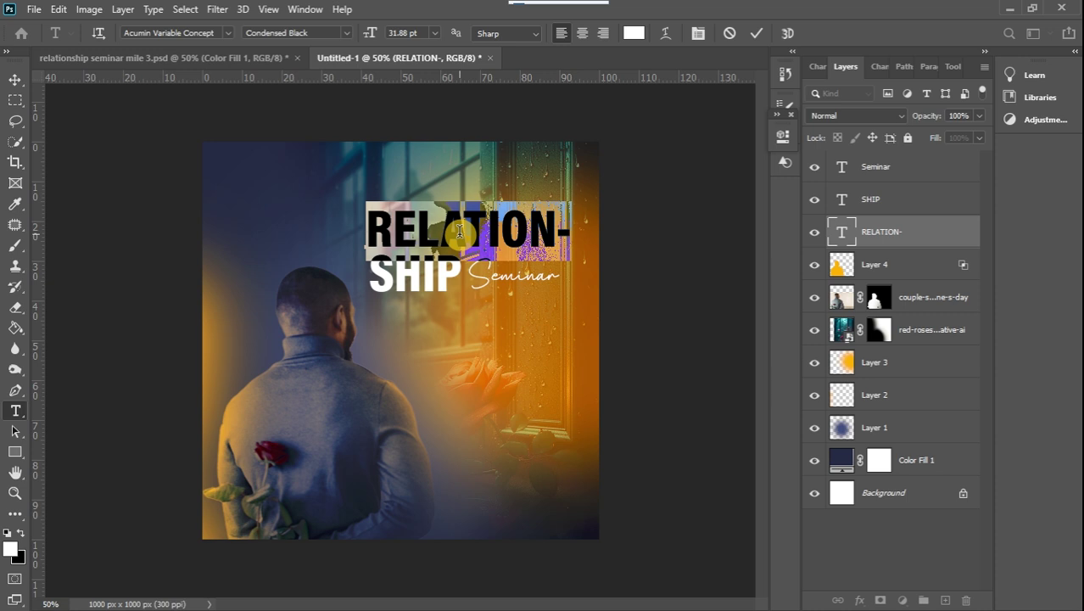
type("r")
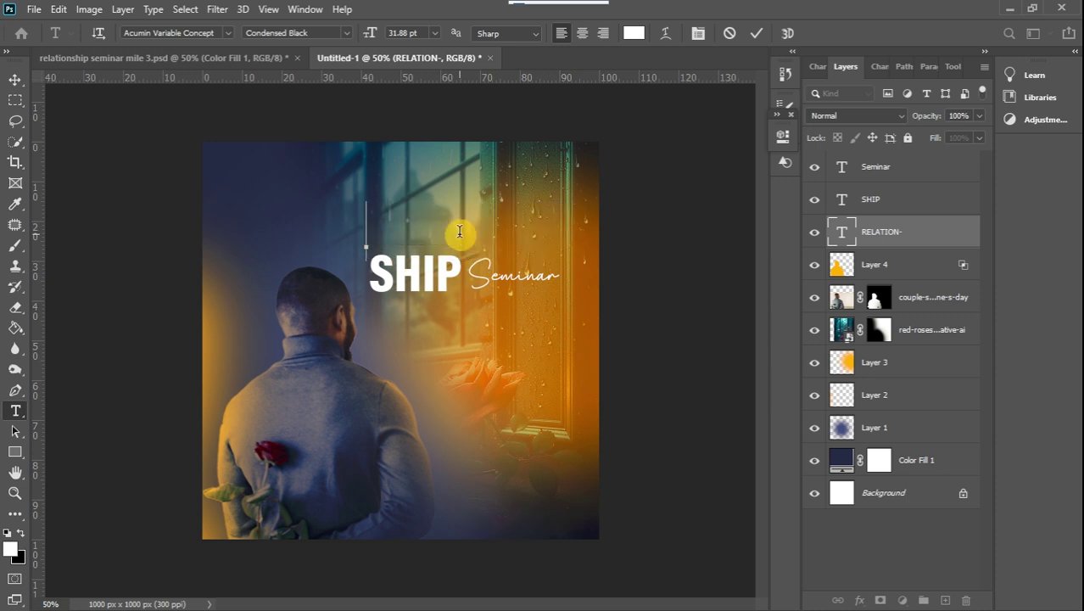
type("Relation")
left_click(15, 79)
- Retype the lower title line "SHIP" in lowercase as "ship"
double_click(409, 279)
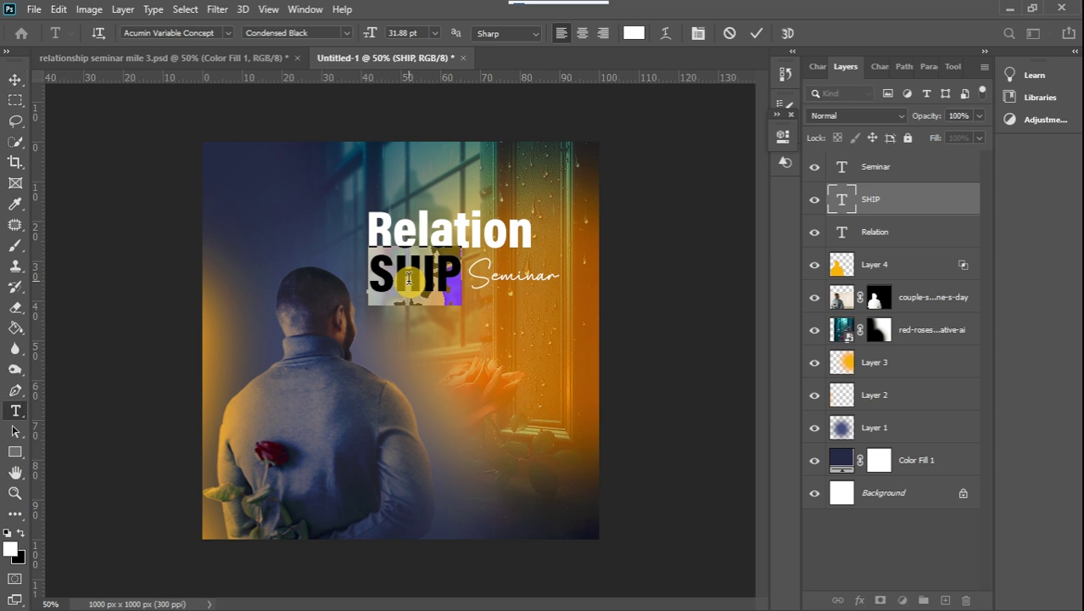
type("s")
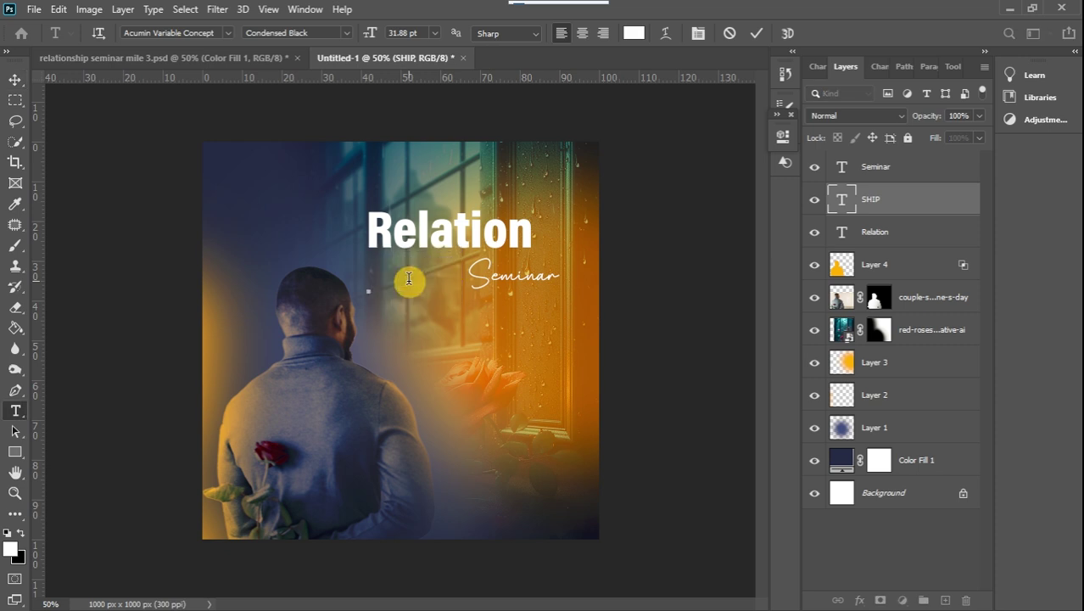
key("BackSpace")
type("ship")
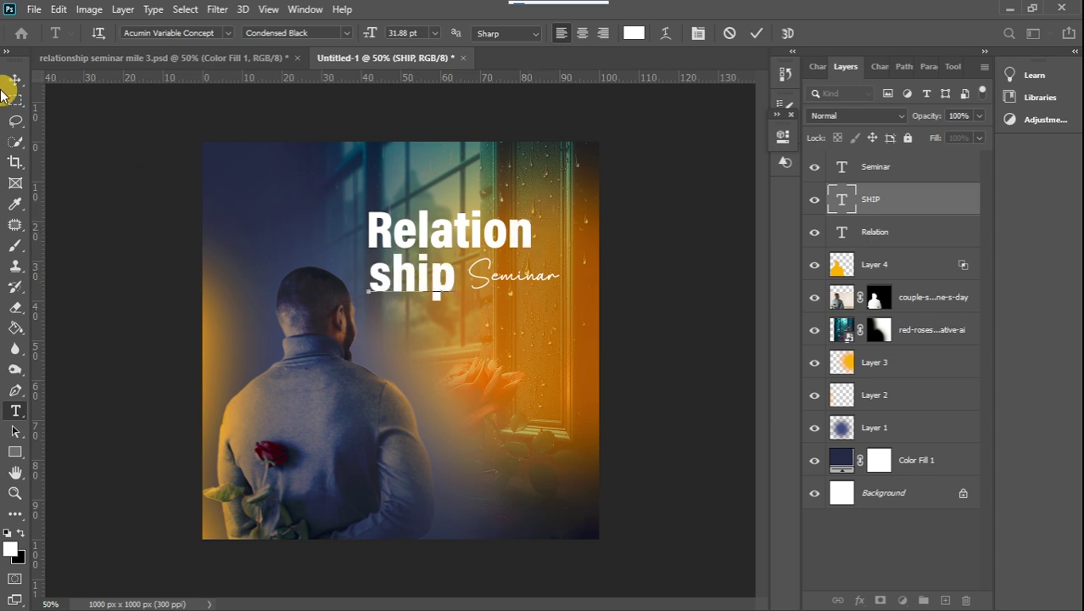
left_click(15, 79)
- Append a hyphen to make "Relation-" and shift both title lines slightly right, bringing "ship" closer to "Seminar"
left_click(485, 235)
double_click(509, 236)
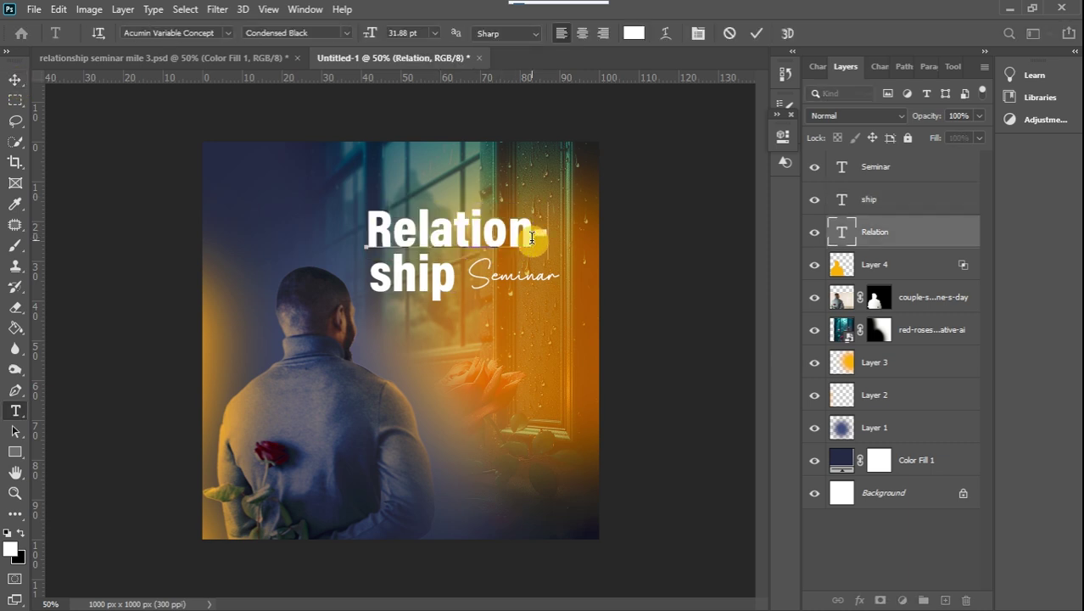
left_click(15, 79)
- Create an empty layer above Layer 3 and sample the brownish orange b36f12 from the artwork as the foreground colour
left_click(925, 362)
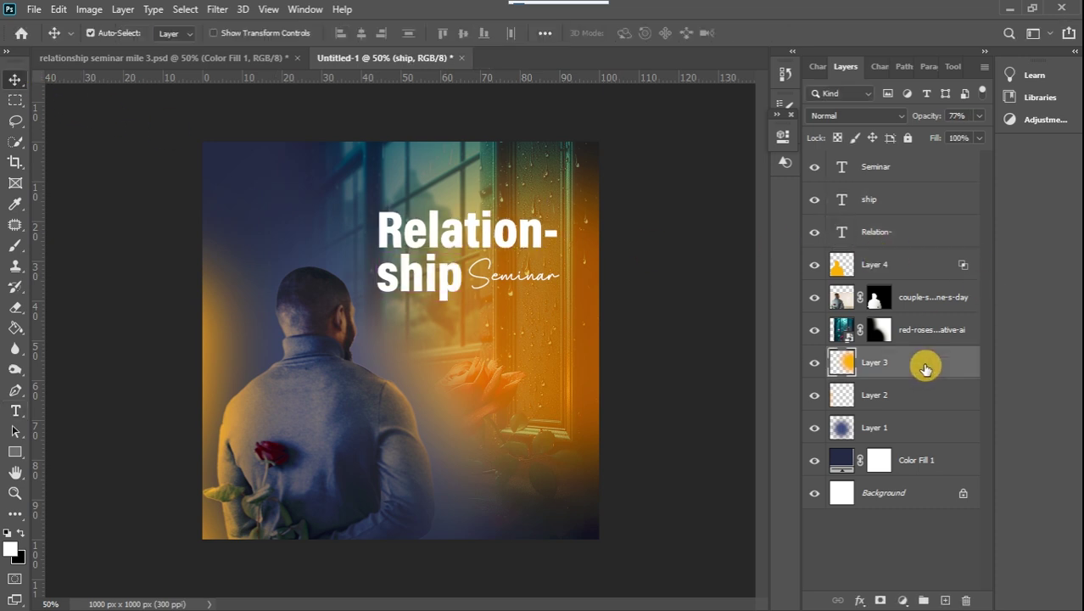
left_click(944, 599)
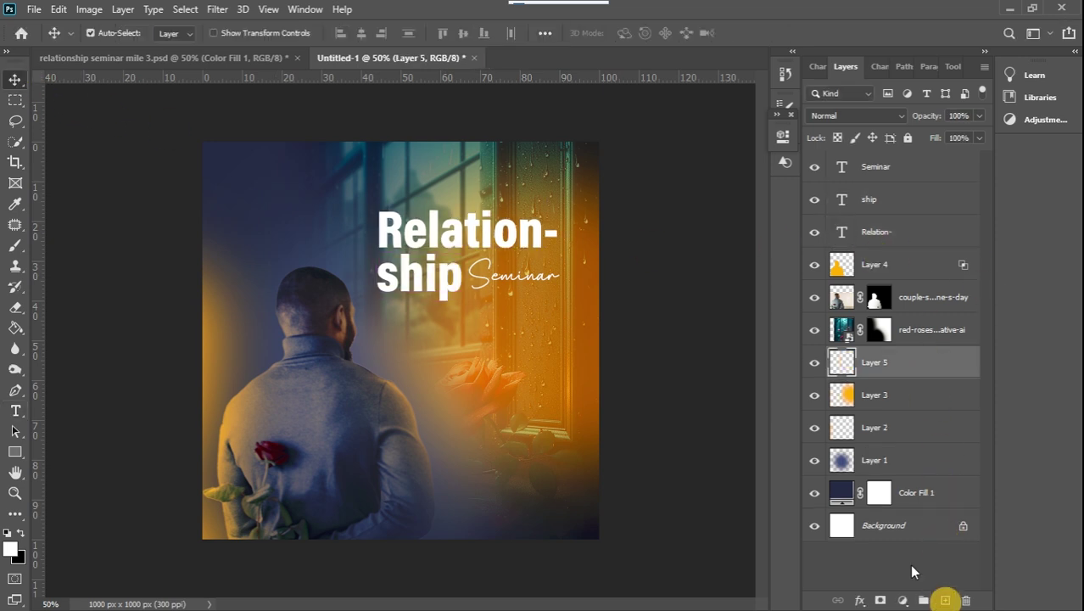
left_click(10, 548)
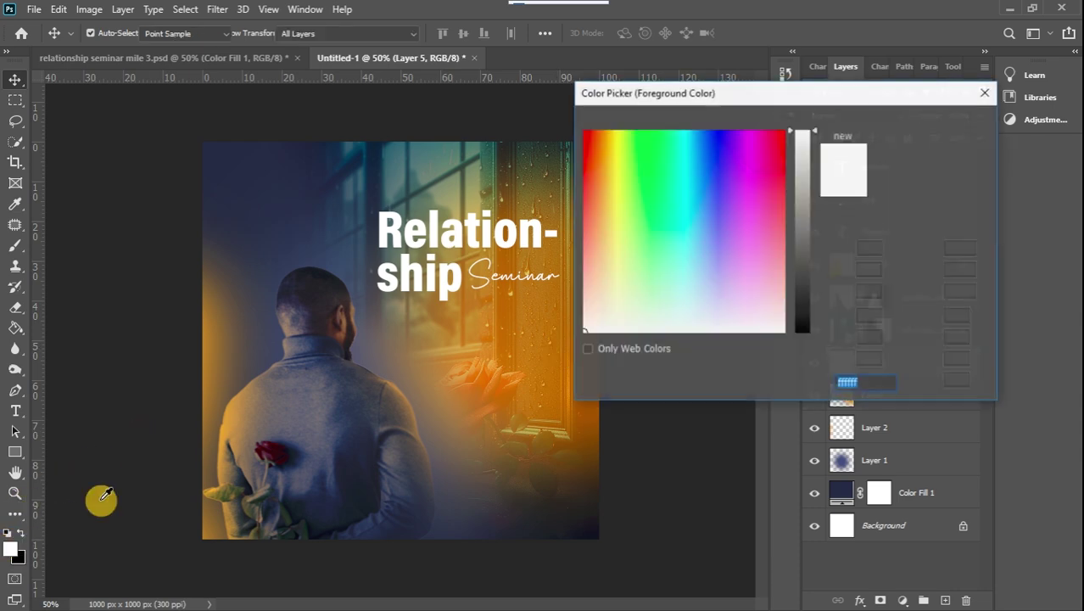
left_click(503, 322)
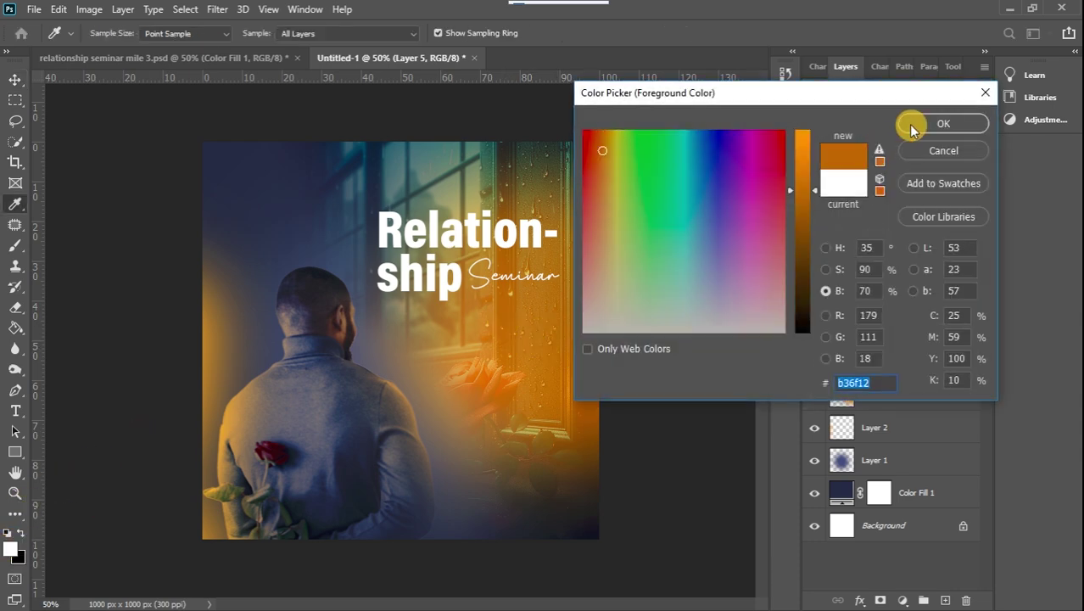
left_click(942, 124)
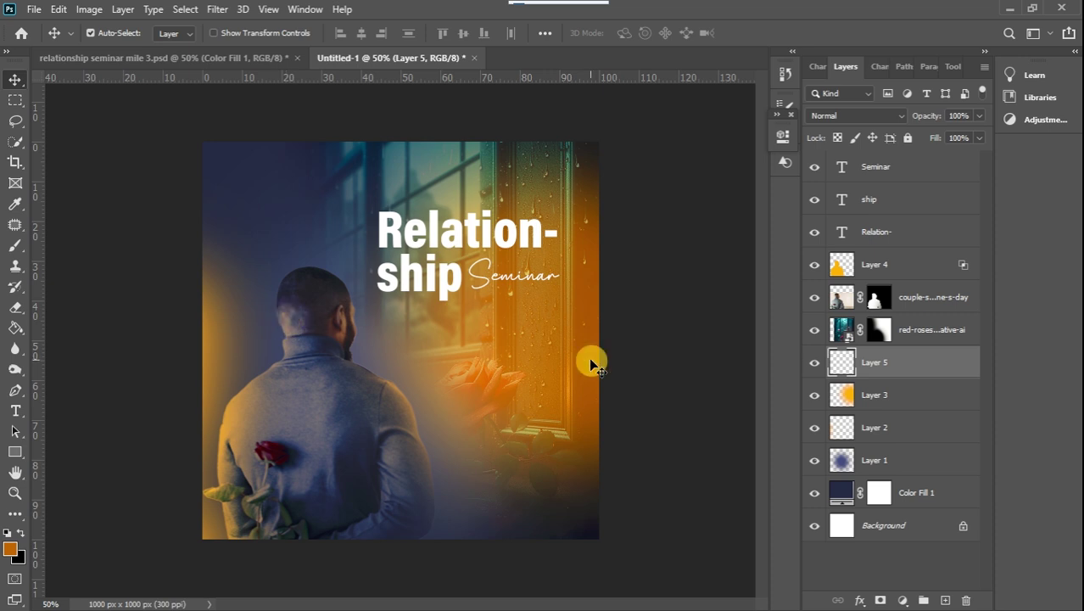
- Try a soft 800 px brush dab of the brownish orange behind the title on the new layer, and undo it
left_click(15, 245)
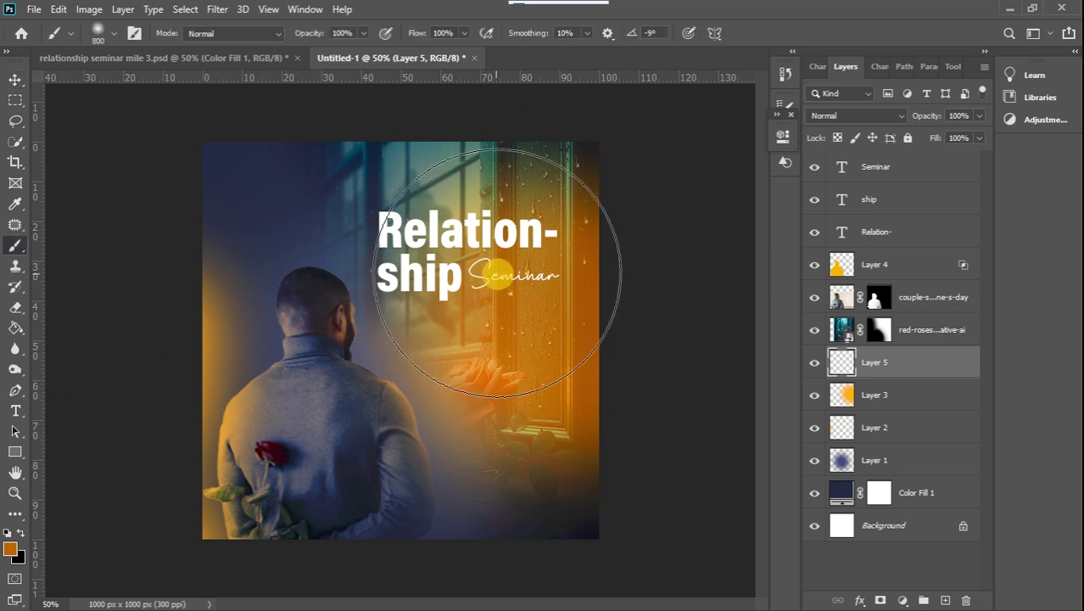
left_click_drag(498, 278, 497, 272)
key("ctrl+z")
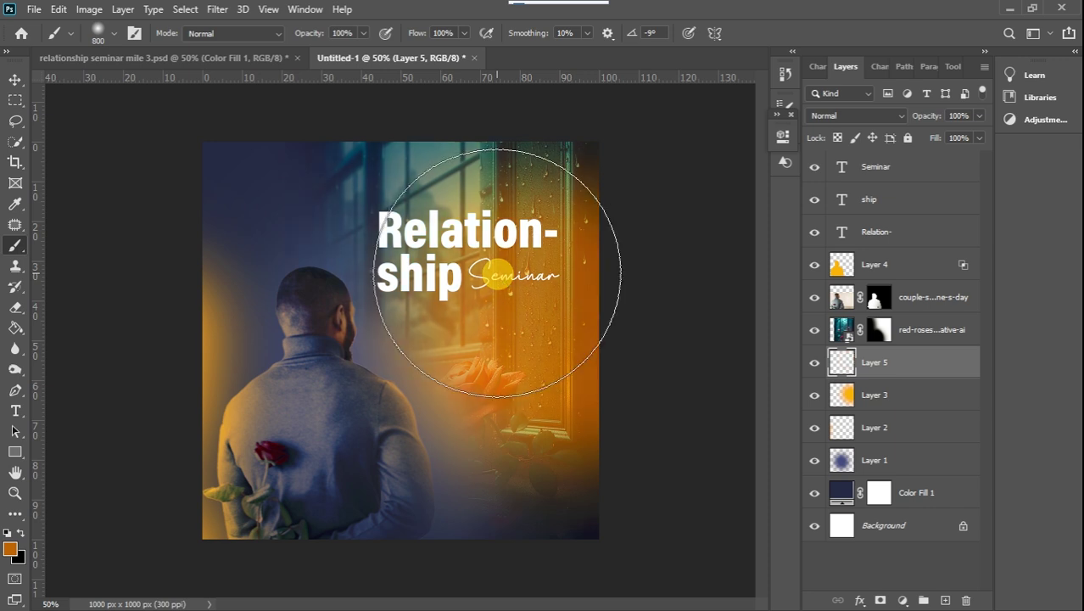
- Set the foreground colour to orange ff911e, try a soft brush glow around the title on Layer 5, and undo the stroke
left_click(10, 553)
left_click_drag(507, 399, 511, 377)
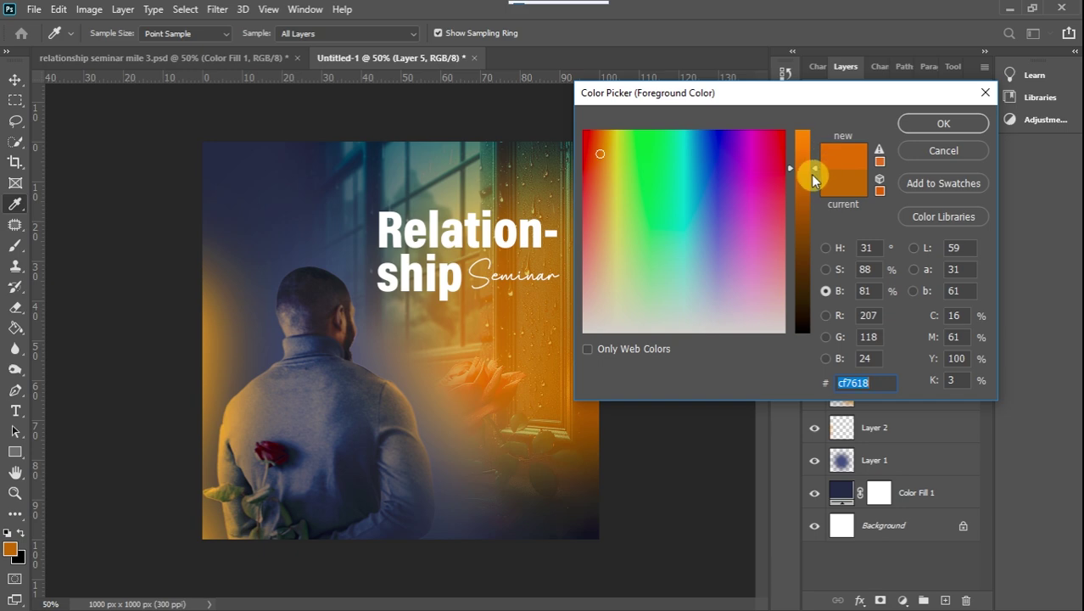
left_click_drag(811, 173, 821, 106)
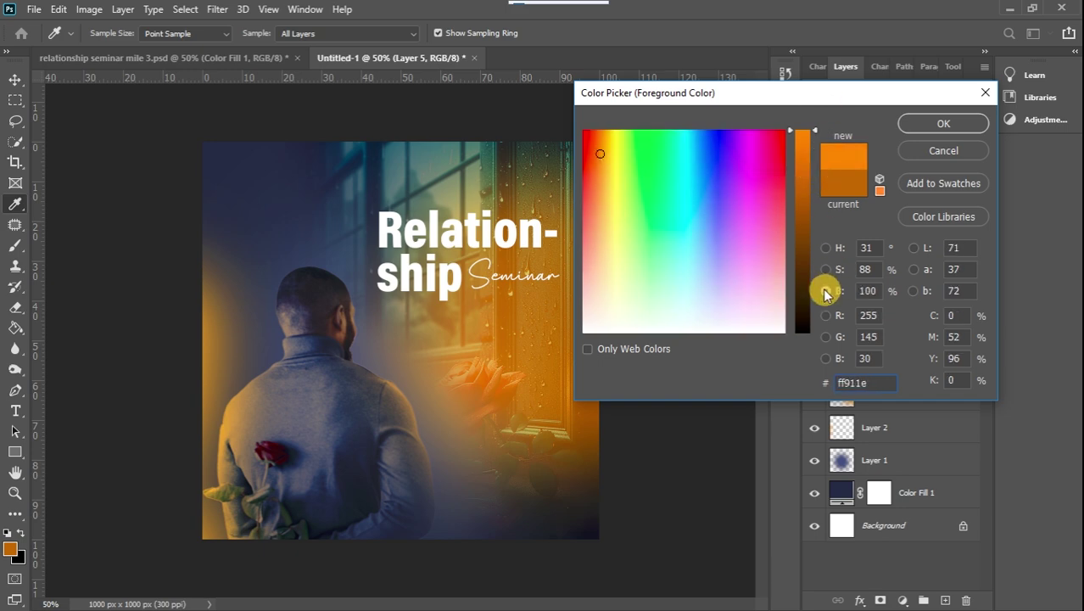
left_click(920, 120)
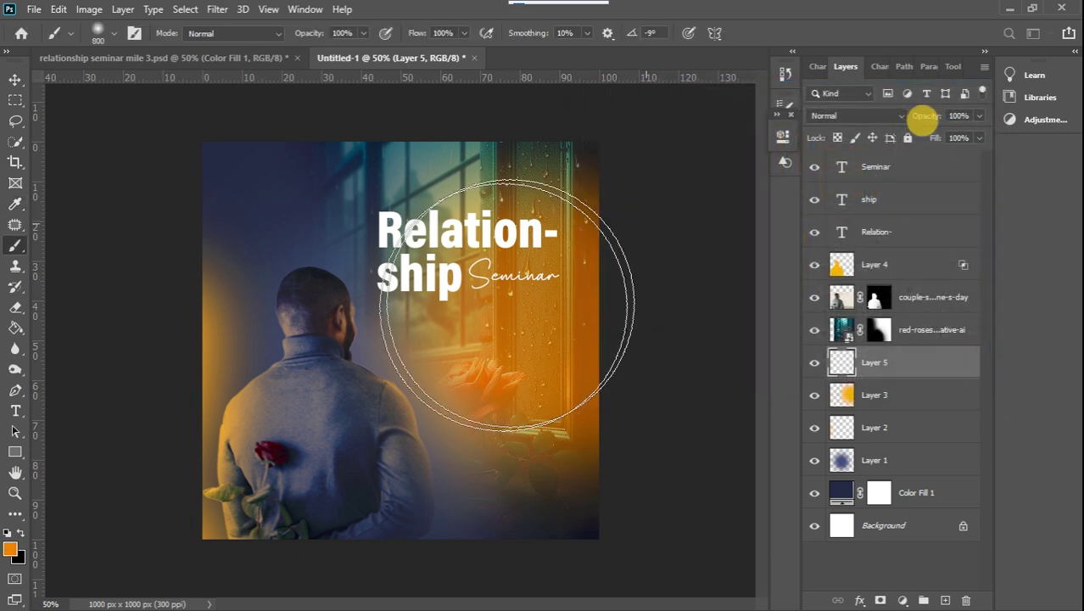
left_click_drag(509, 314, 526, 271)
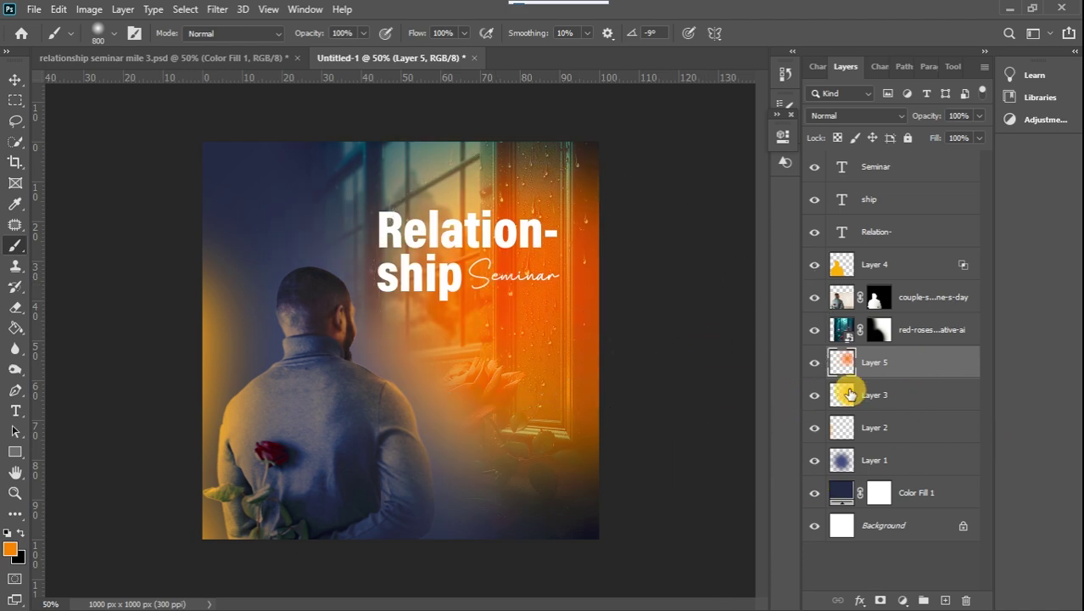
key("ctrl+z")
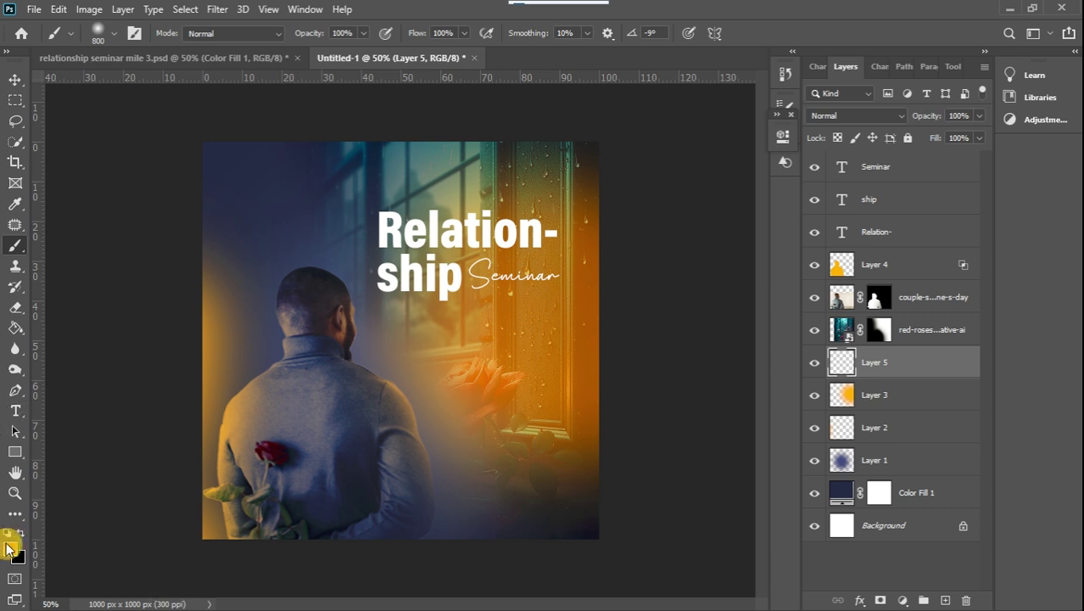
- Set the foreground colour to amber fbb100 and paint one soft 800 px brush glow behind the title on Layer 5
left_click(12, 552)
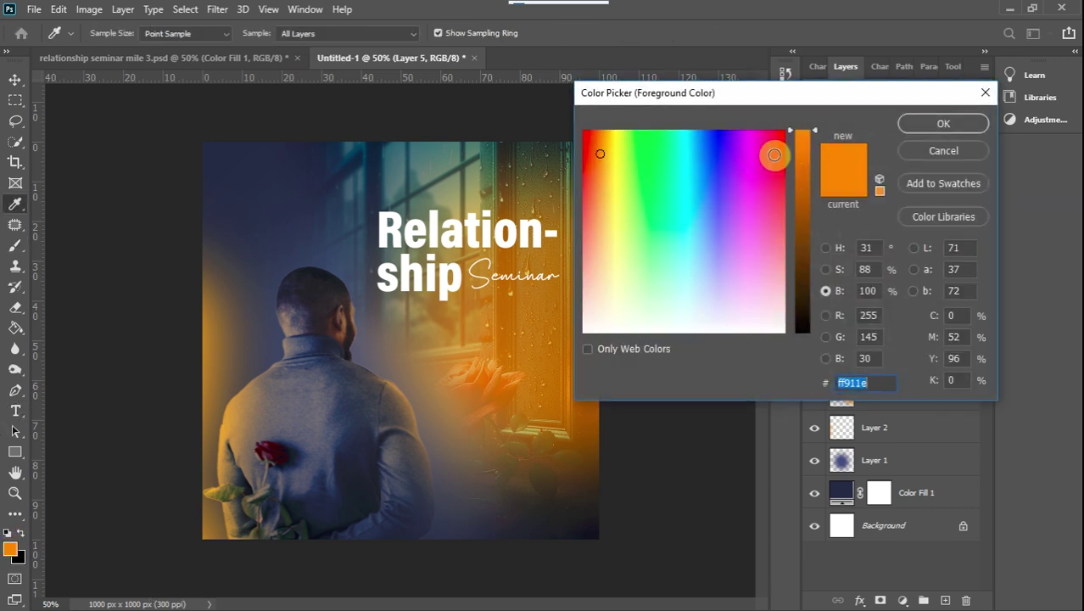
left_click(825, 269)
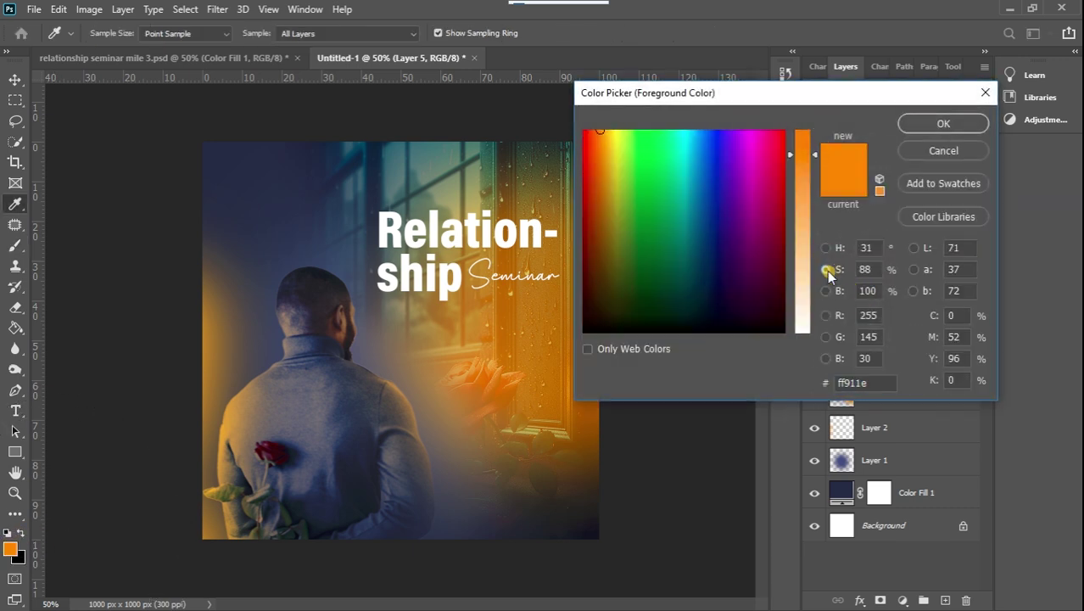
left_click_drag(812, 154, 809, 109)
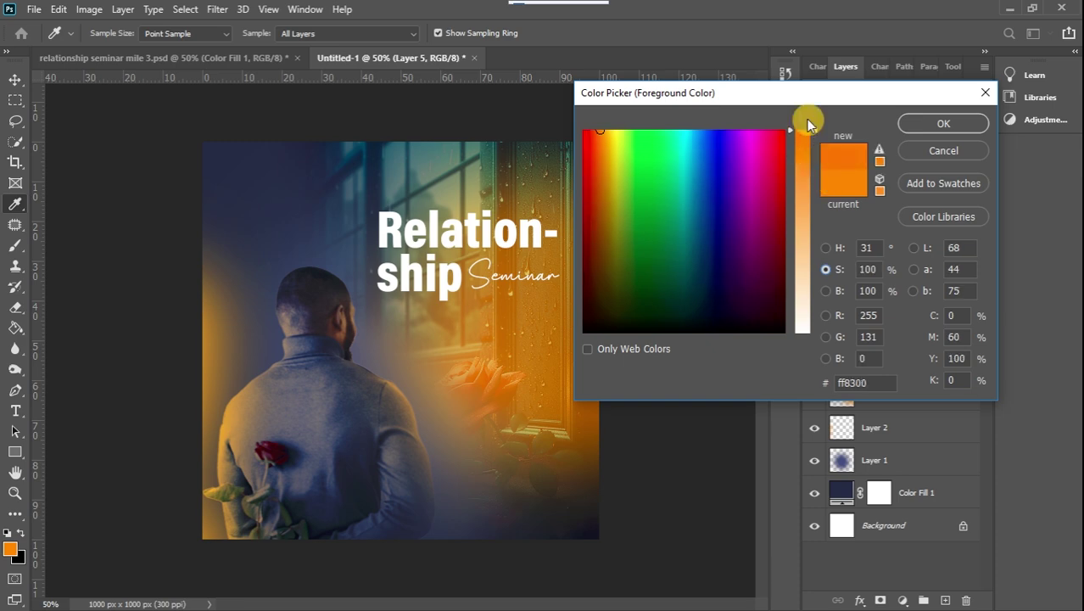
left_click(827, 247)
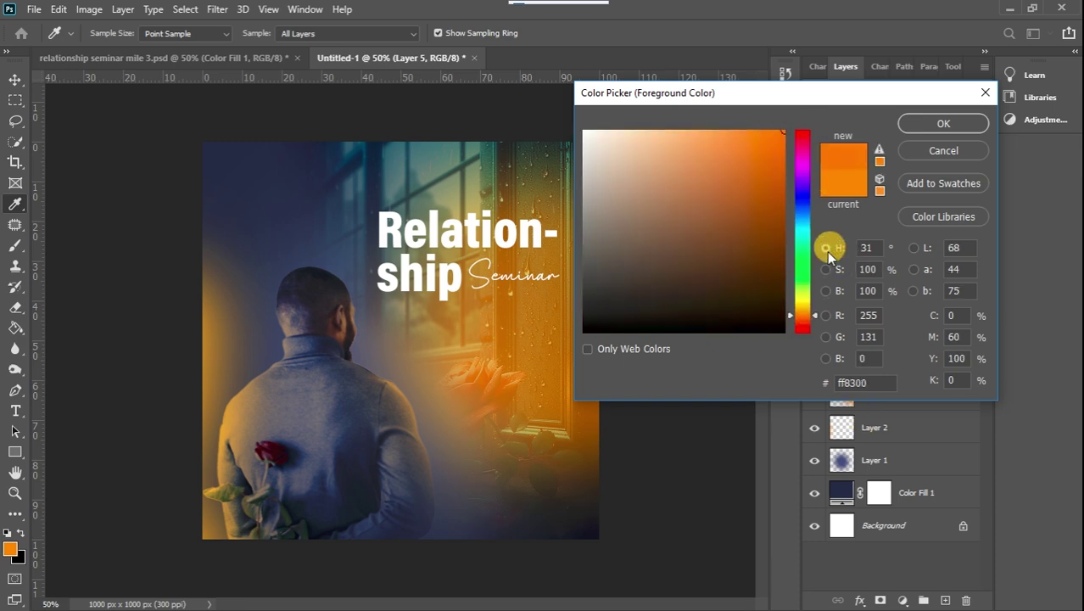
left_click(826, 270)
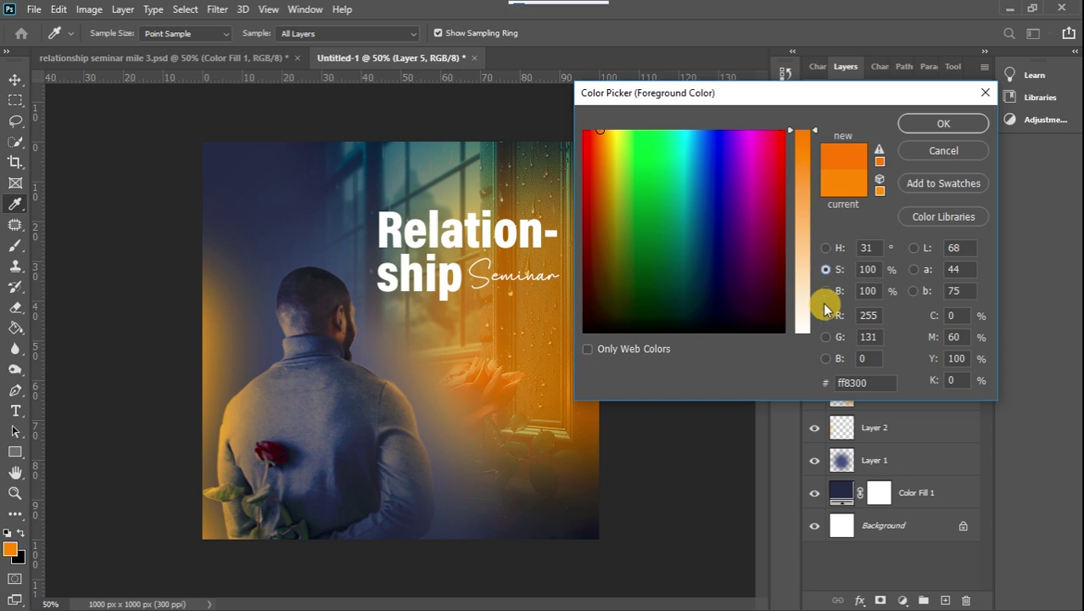
left_click(827, 291)
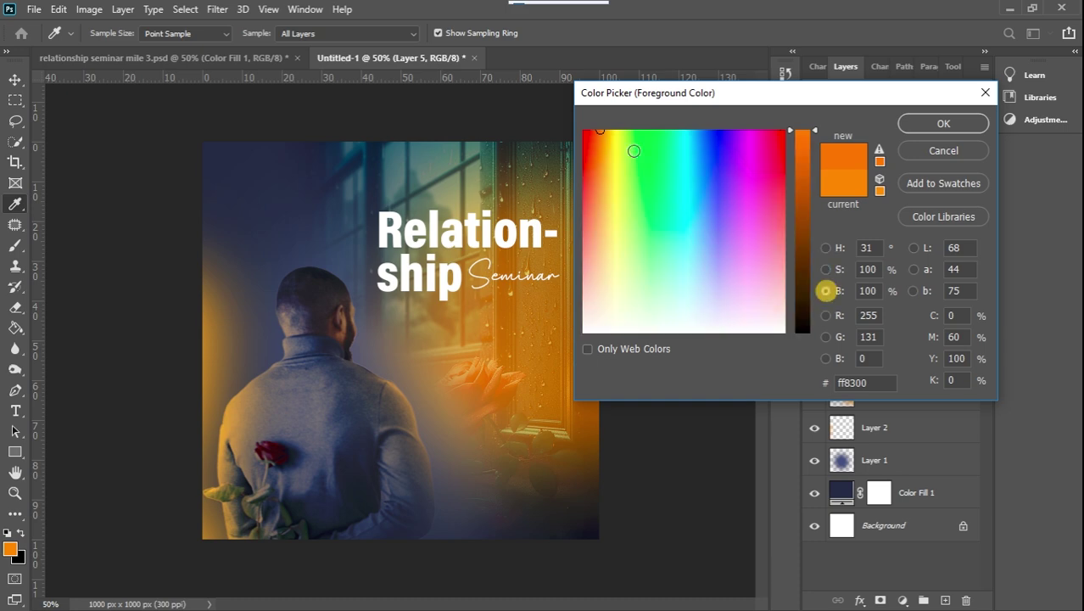
left_click(828, 269)
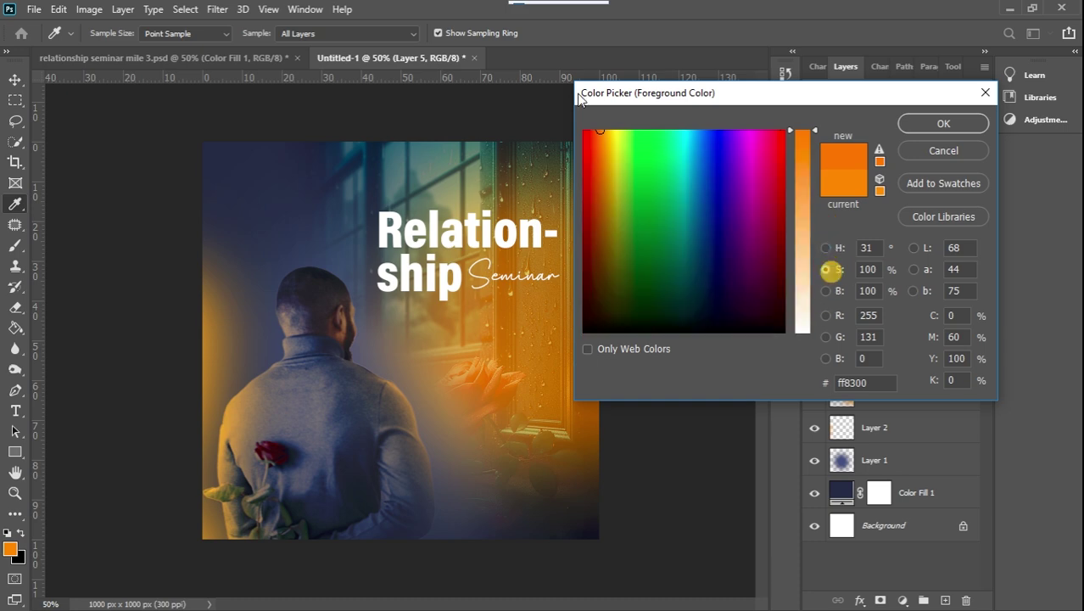
left_click(606, 133)
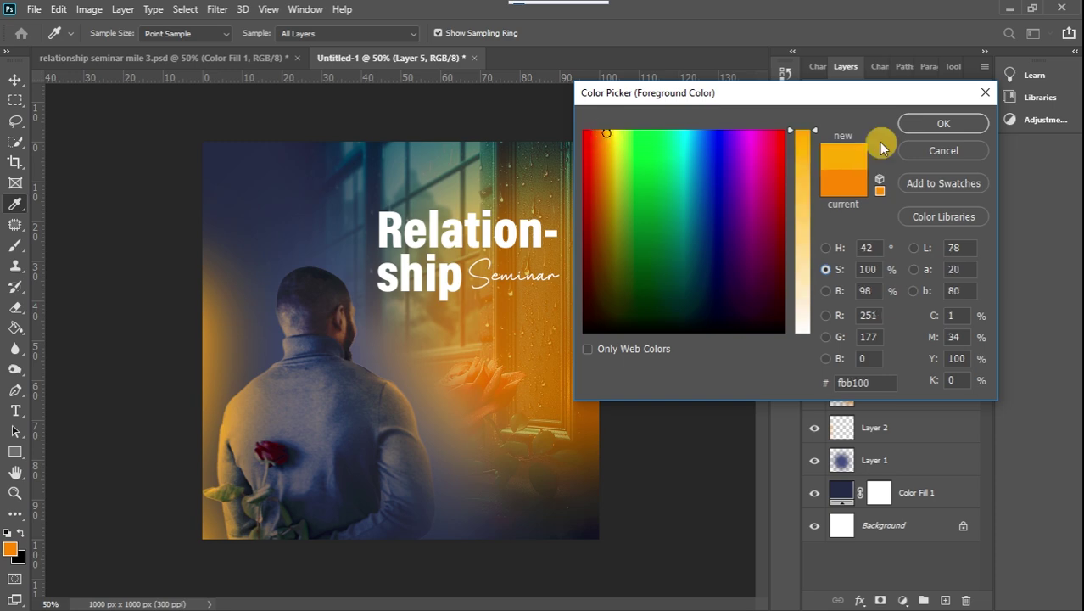
left_click(943, 123)
key("b")
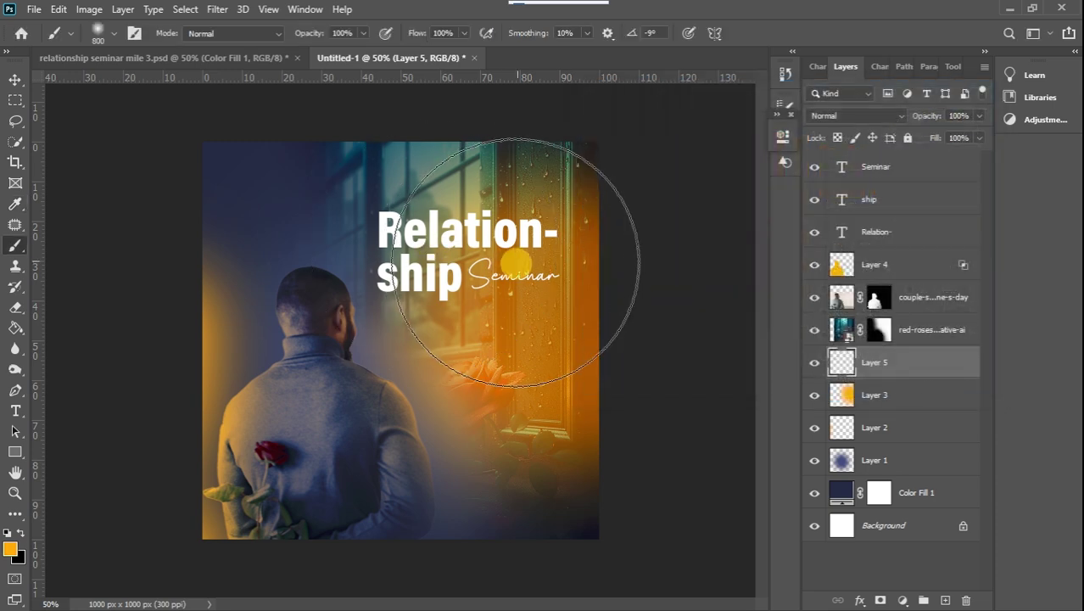
left_click(508, 264)
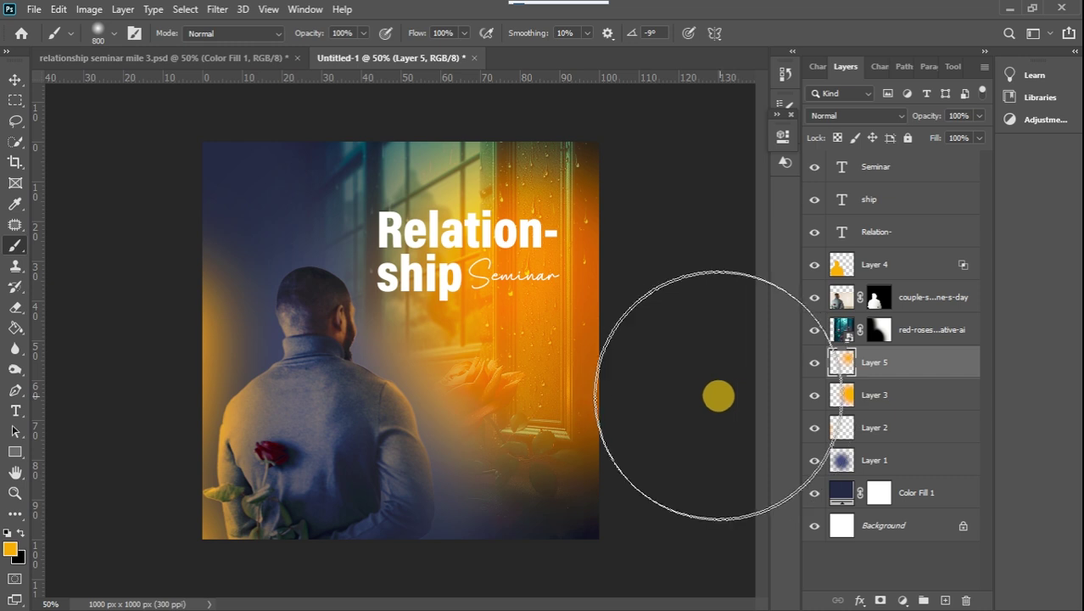
- Move the "Relation-", "ship" and "Seminar" text layers together down and slightly right, to about X 696 px, Y 424 px
left_click(15, 80)
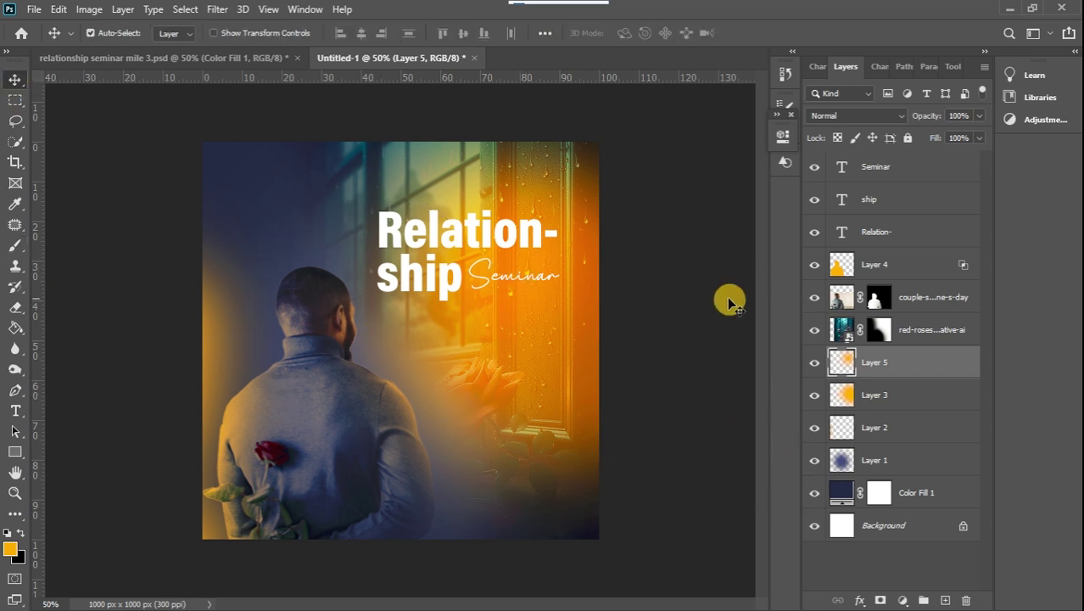
left_click(900, 169)
left_click(906, 198, "shift")
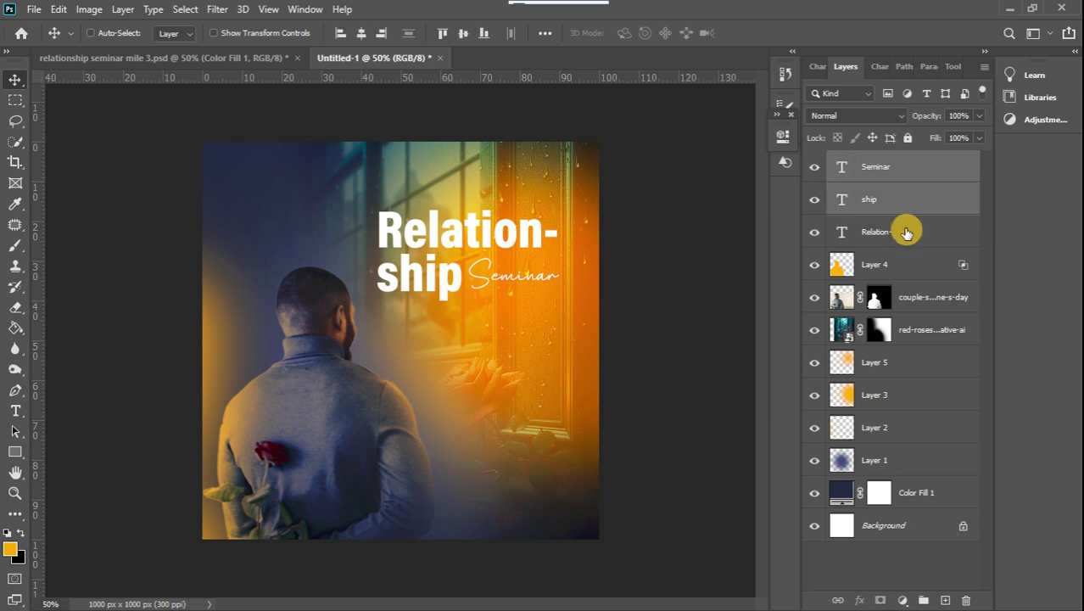
left_click(905, 237, "shift")
key("ctrl+t")
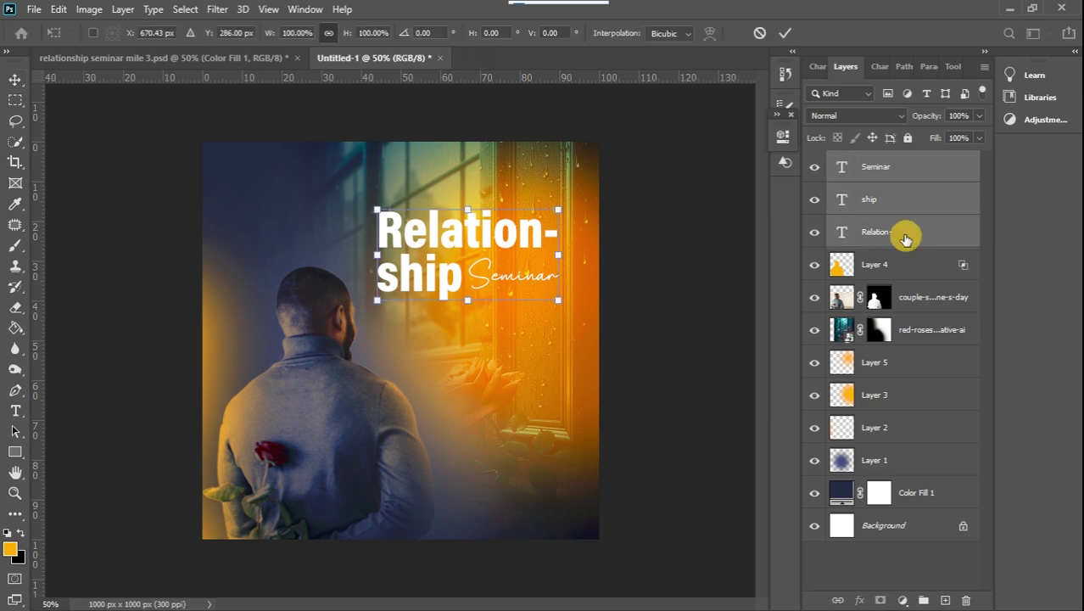
left_click_drag(482, 231, 496, 286)
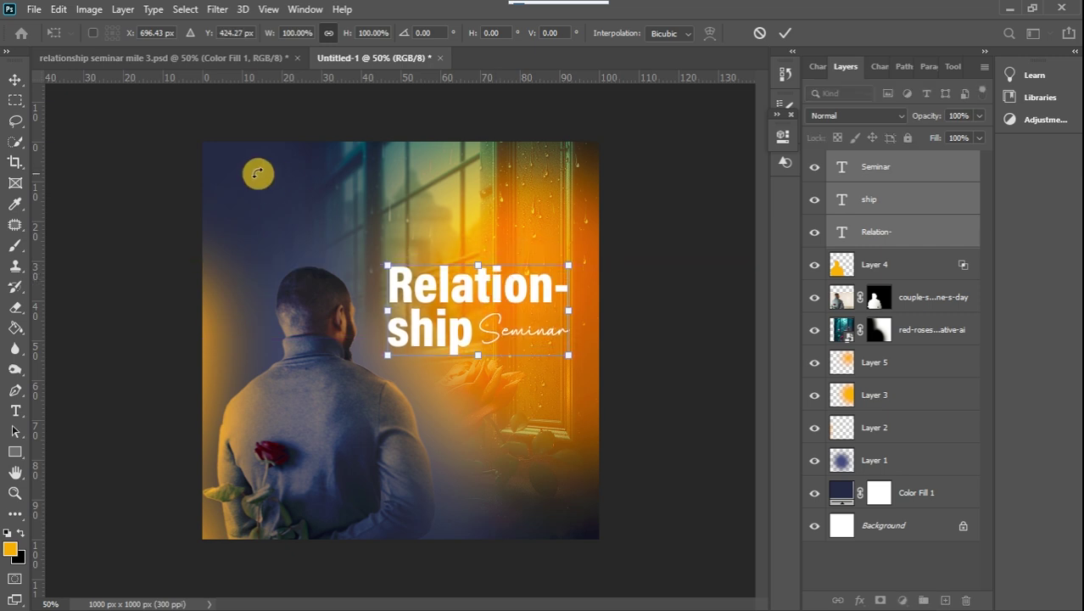
left_click(15, 79)
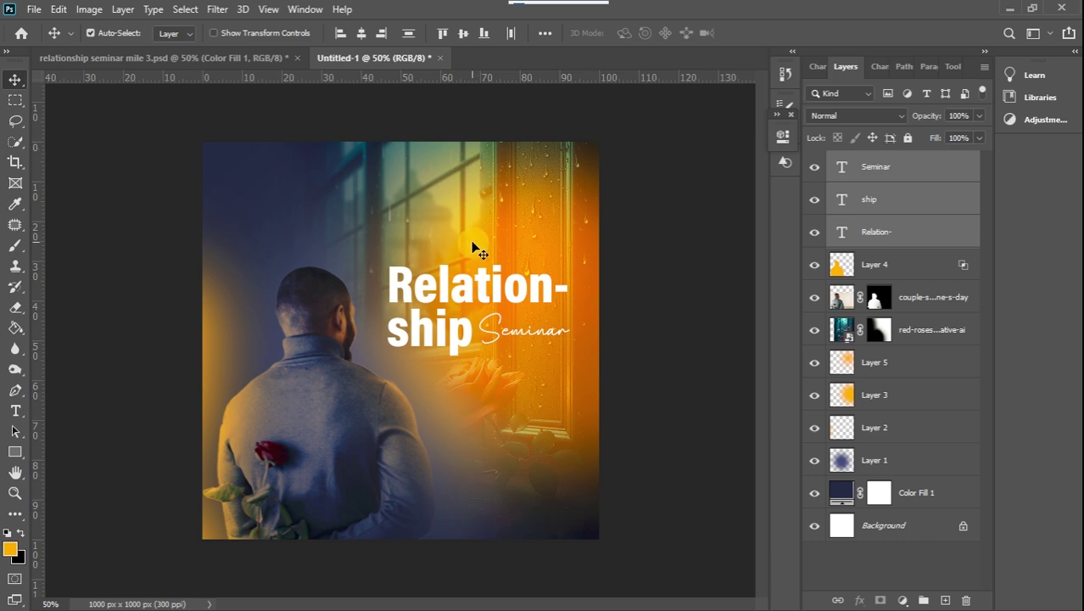
- Place the butterfly from the legacy Nature shapes on the canvas, over the upper part of the title
left_click(306, 9)
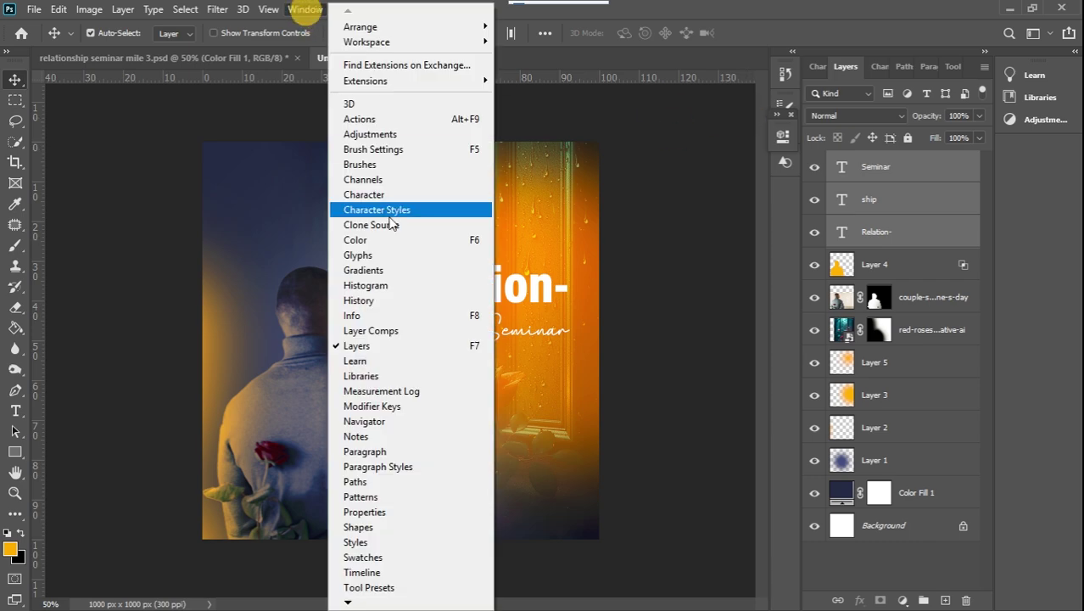
left_click(387, 527)
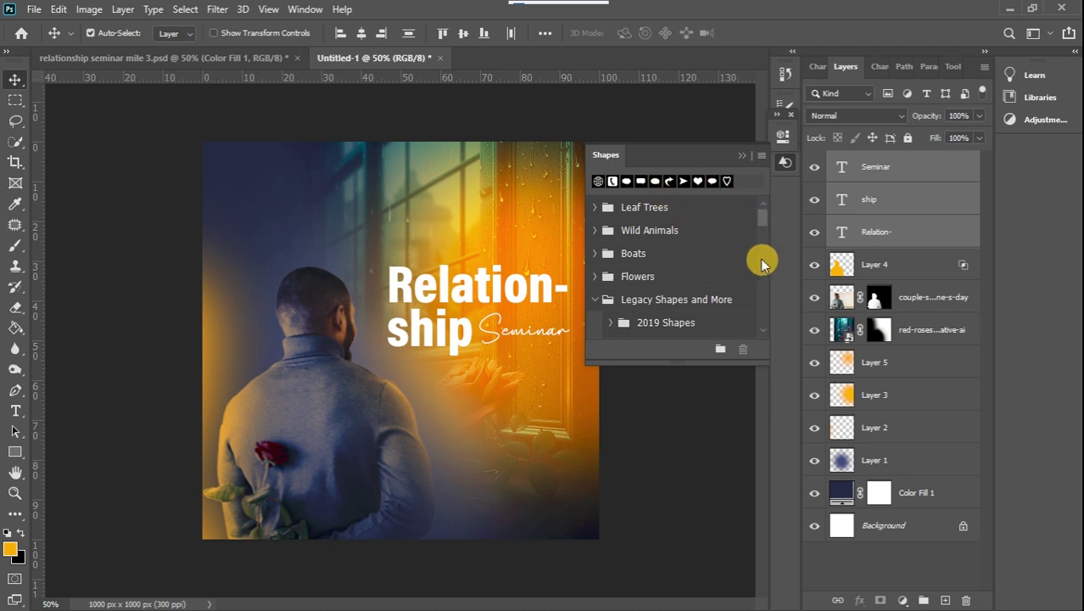
scroll(765, 223, "down", 5)
scroll(768, 246, "down", 10)
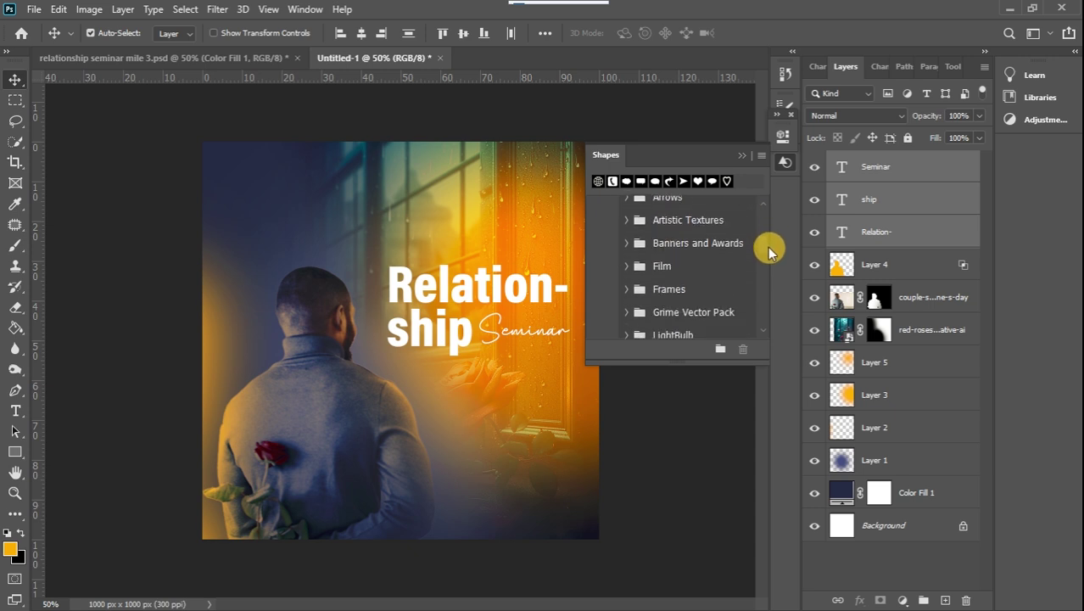
scroll(770, 292, "down", 5)
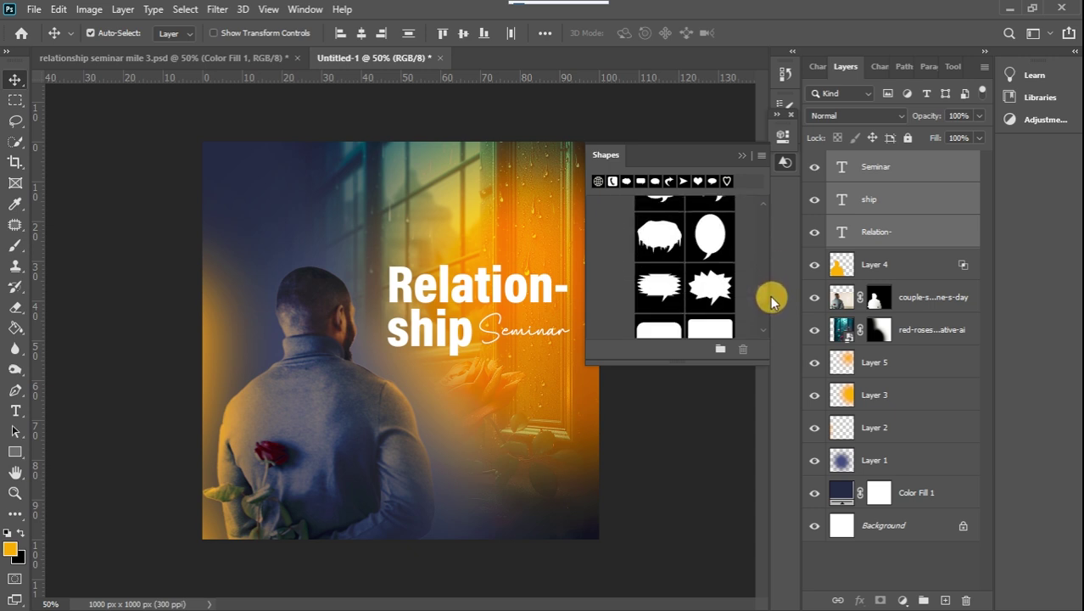
scroll(766, 289, "up", 10)
scroll(766, 263, "up", 1)
scroll(766, 265, "down", 3)
scroll(766, 267, "up", 2)
scroll(766, 266, "down", 1)
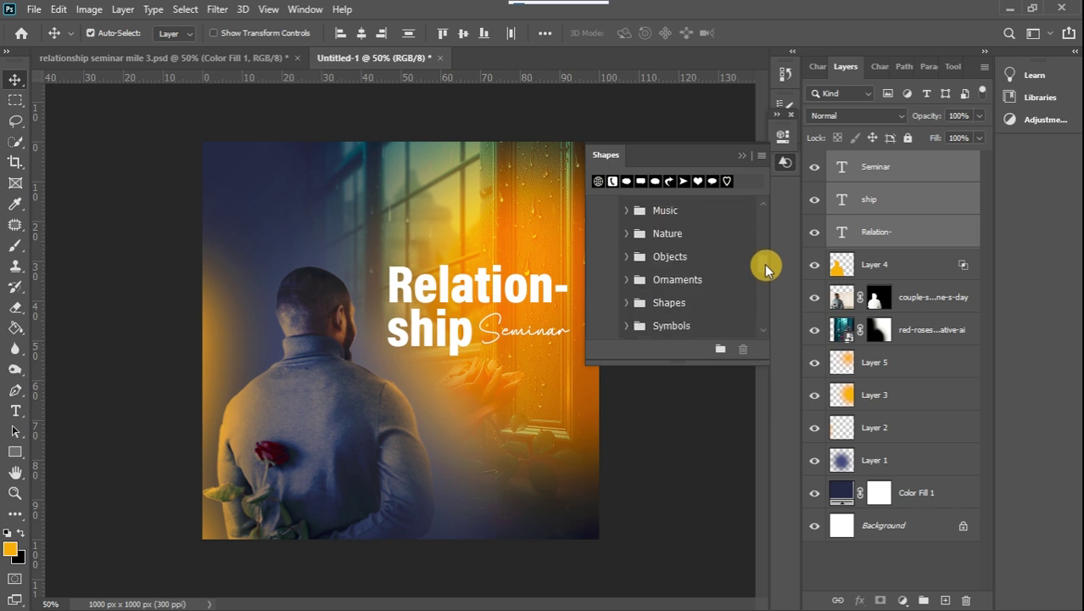
left_click(626, 234)
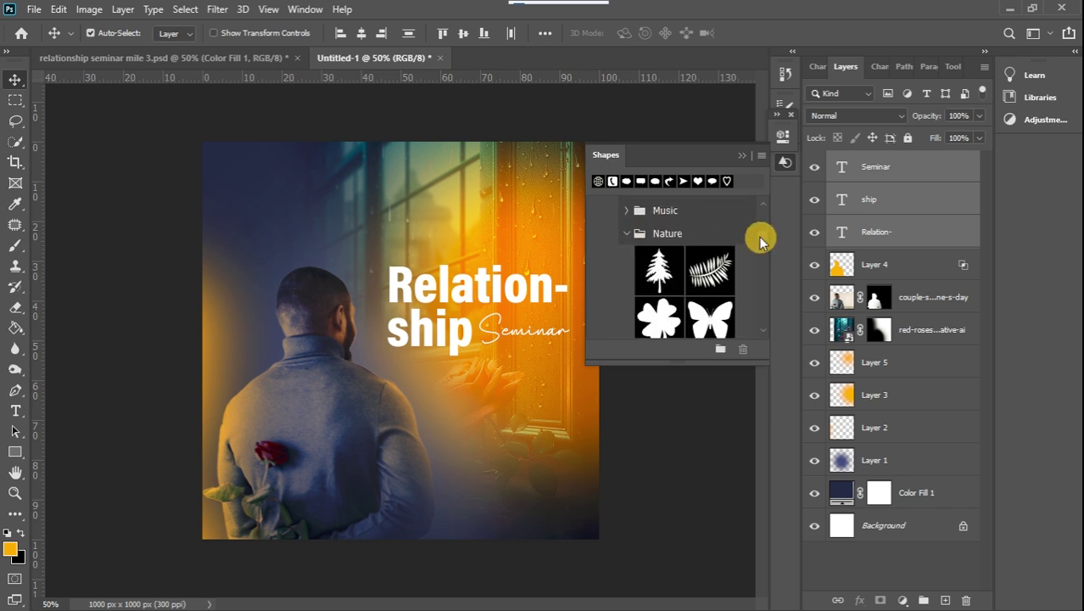
left_click(721, 318)
left_click_drag(721, 318, 452, 210)
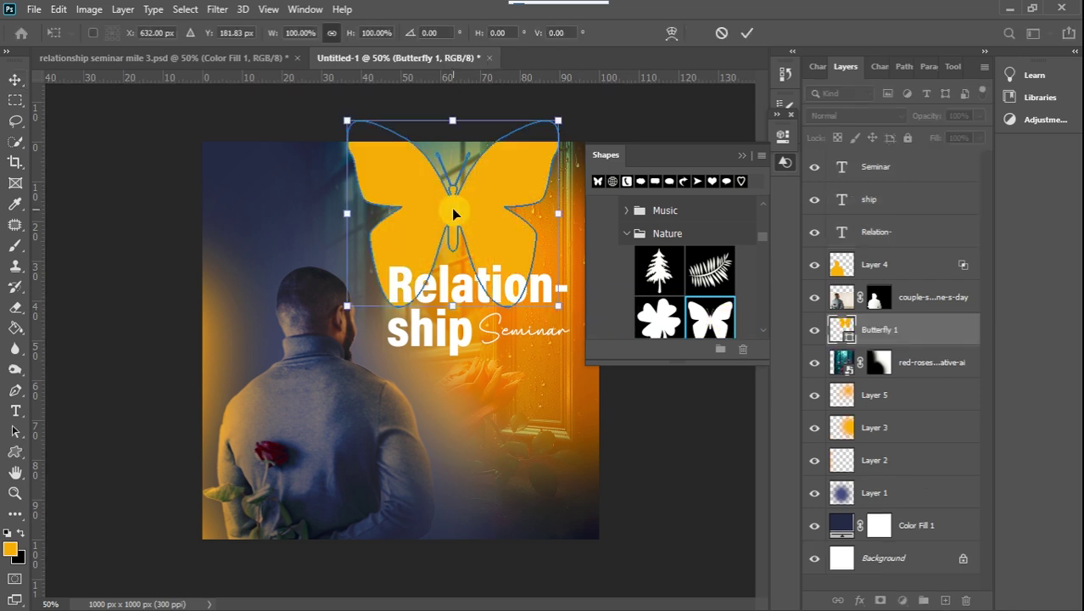
left_click(743, 155)
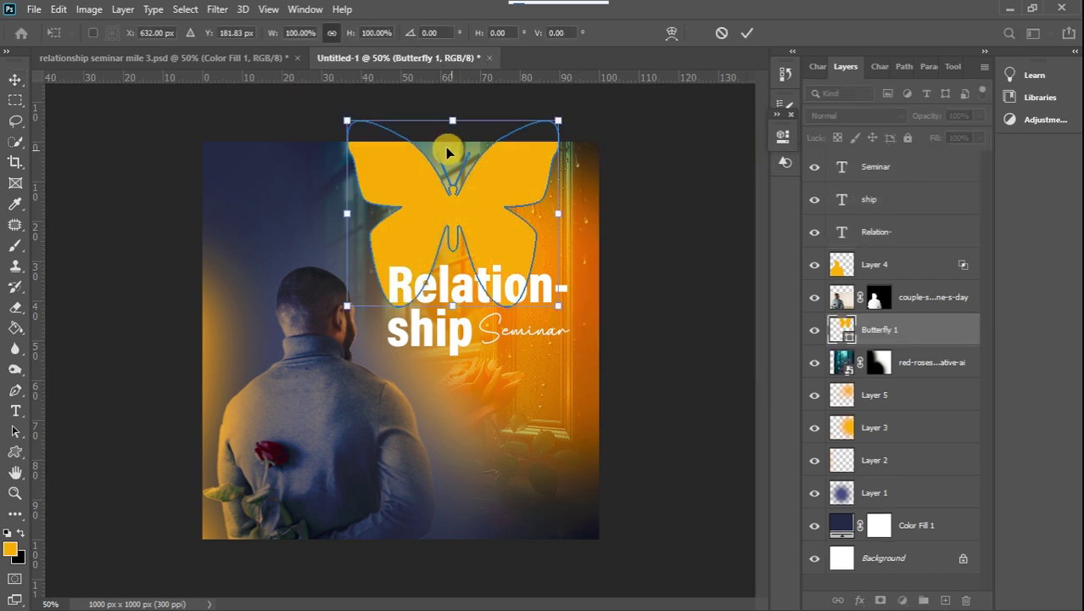
- Scale the butterfly to about 38% and place it just above "Relation-", with its layer directly above Layer 4
left_click_drag(346, 121, 430, 193)
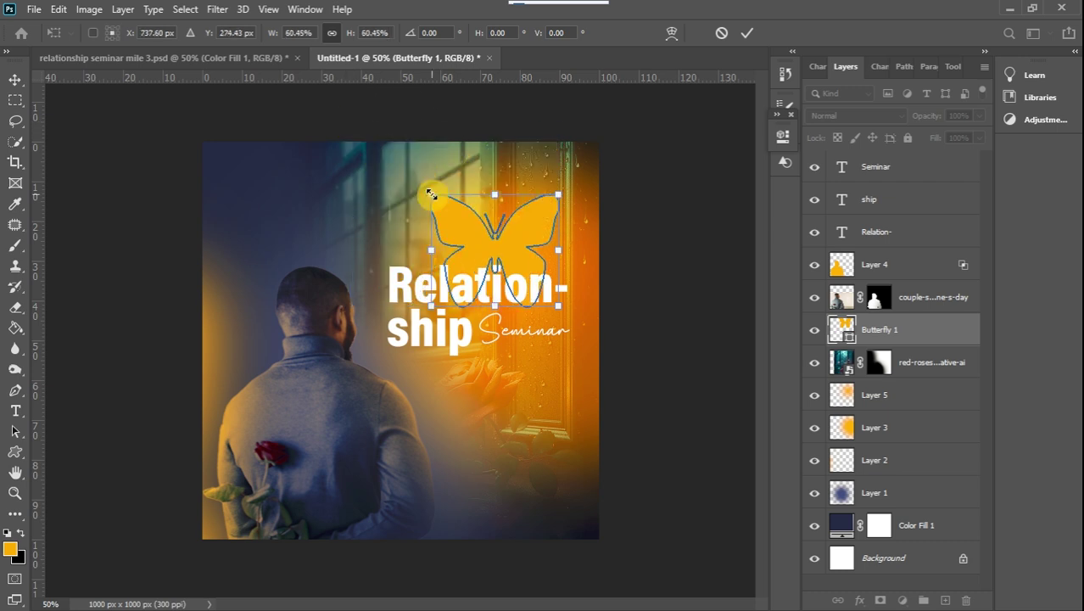
left_click_drag(500, 235, 494, 192)
left_click_drag(426, 153, 464, 195)
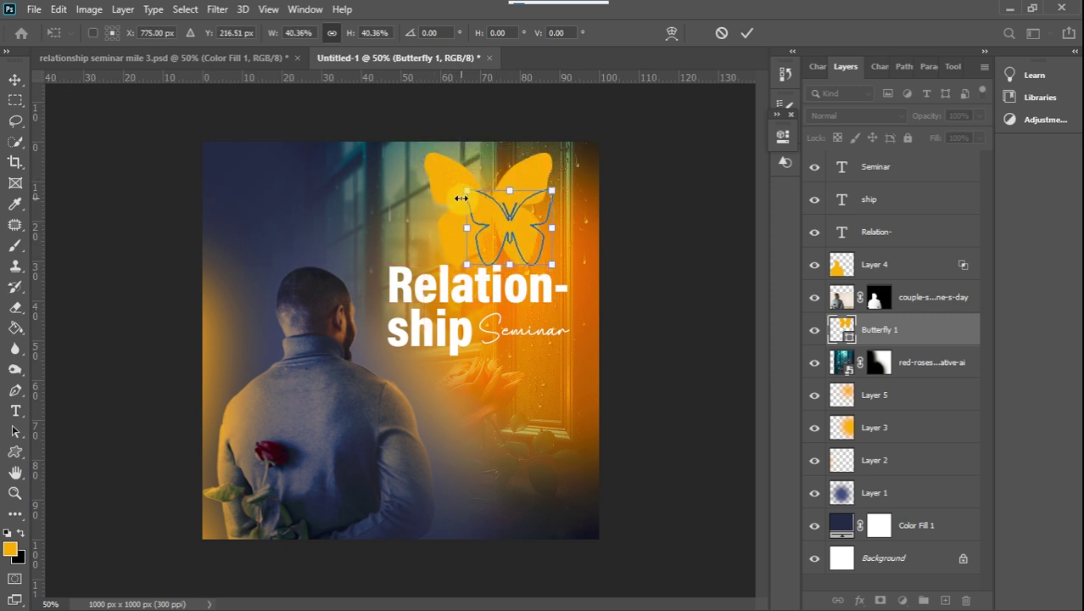
left_click_drag(514, 222, 442, 194)
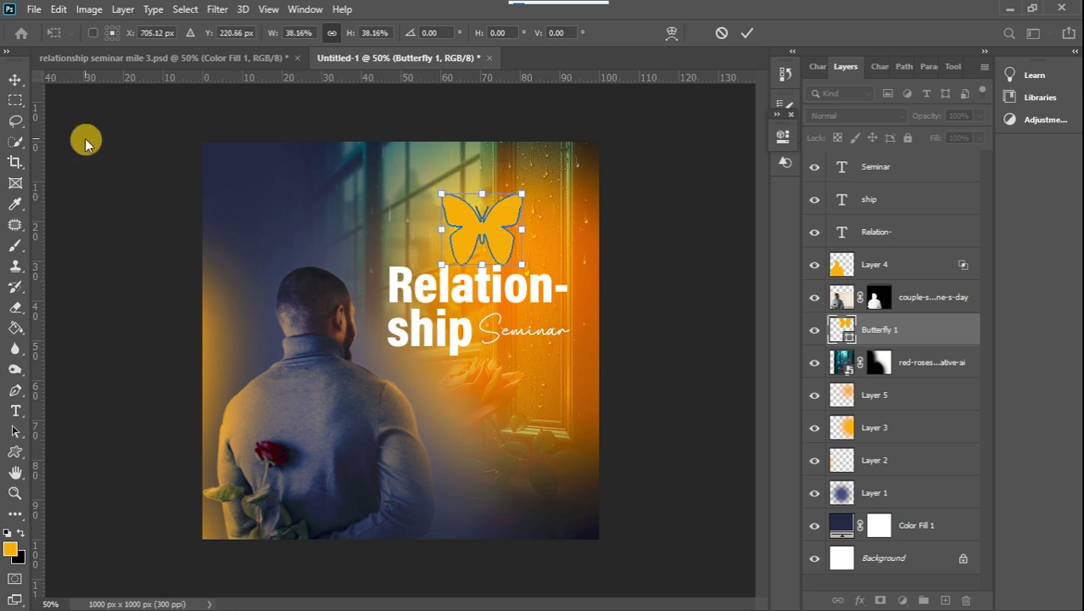
left_click(16, 80)
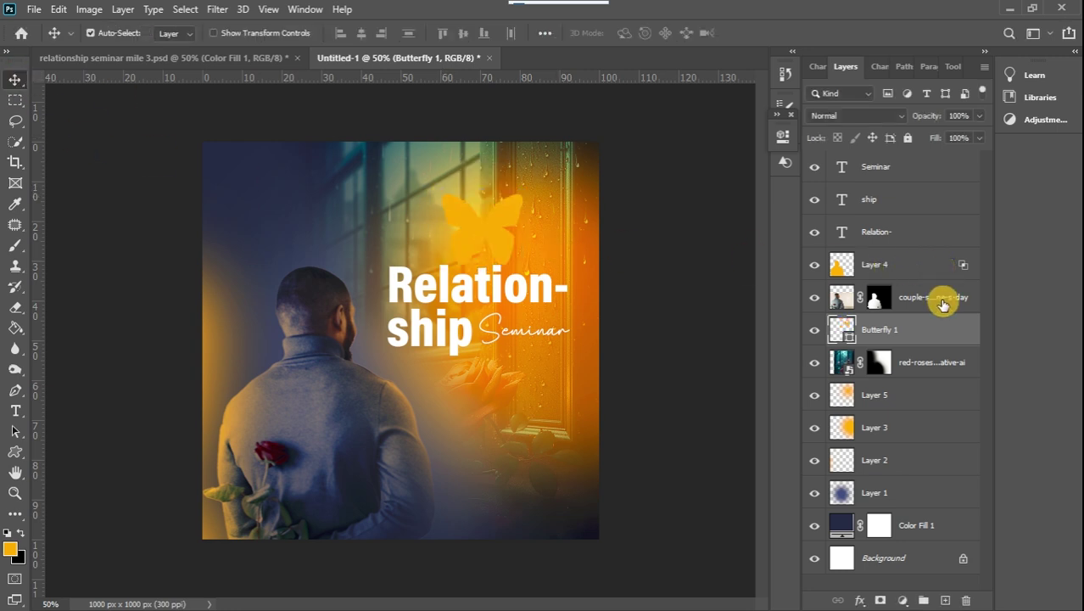
left_click_drag(955, 330, 958, 247)
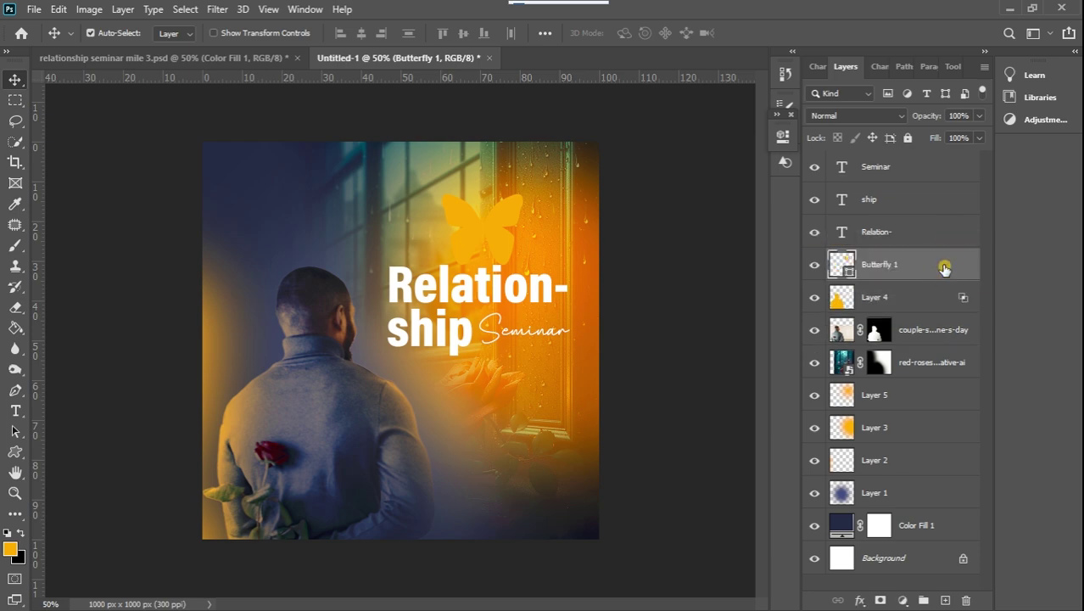
- Enable a Gradient Overlay on the butterfly's layer and show its settings
double_click(944, 268)
left_click_drag(662, 140, 853, 123)
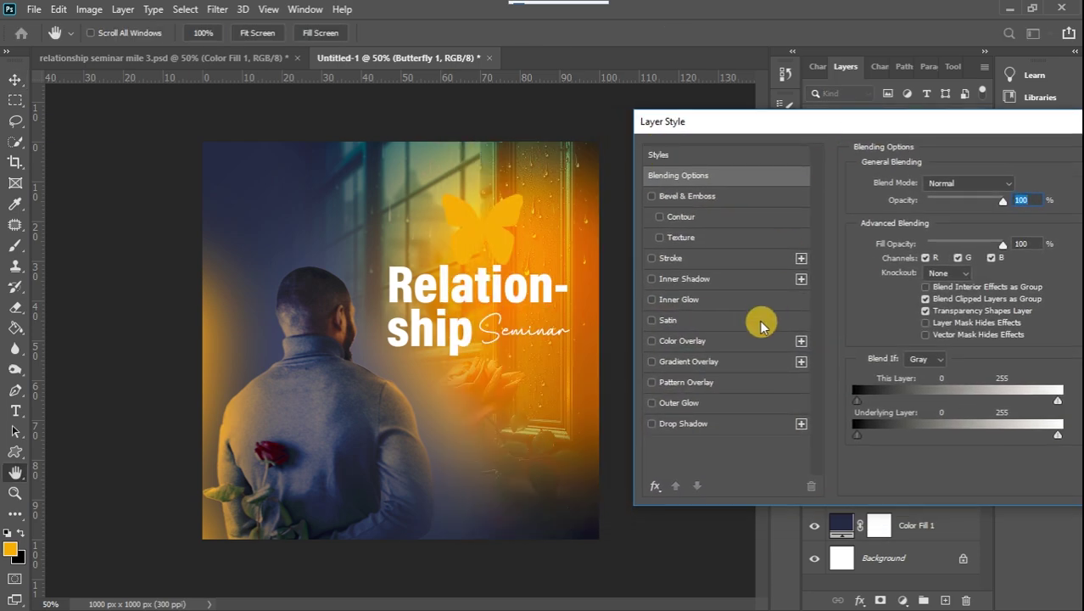
left_click(652, 361)
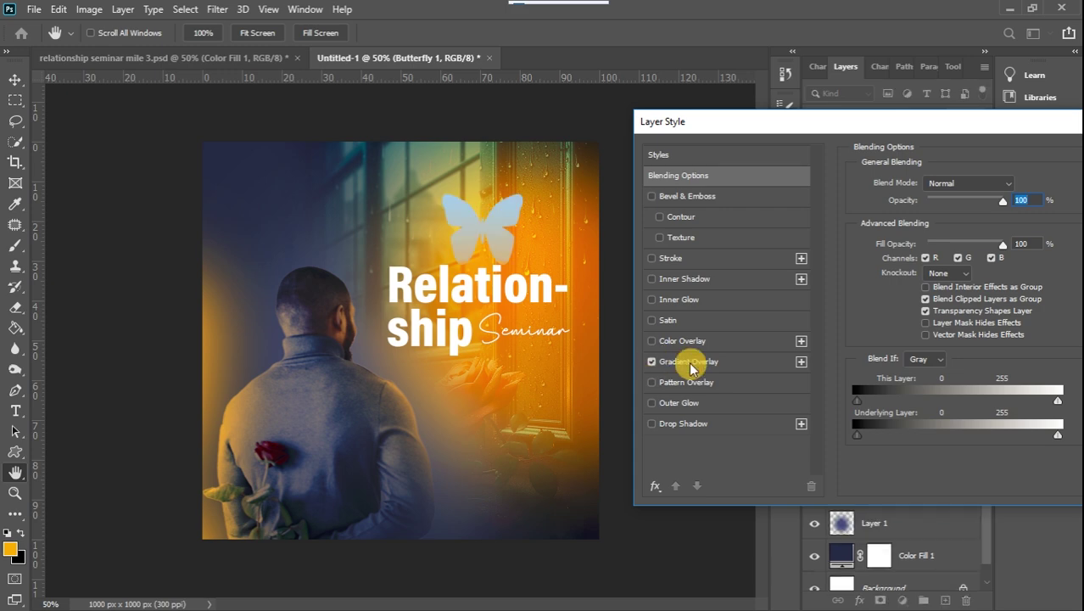
left_click(685, 364)
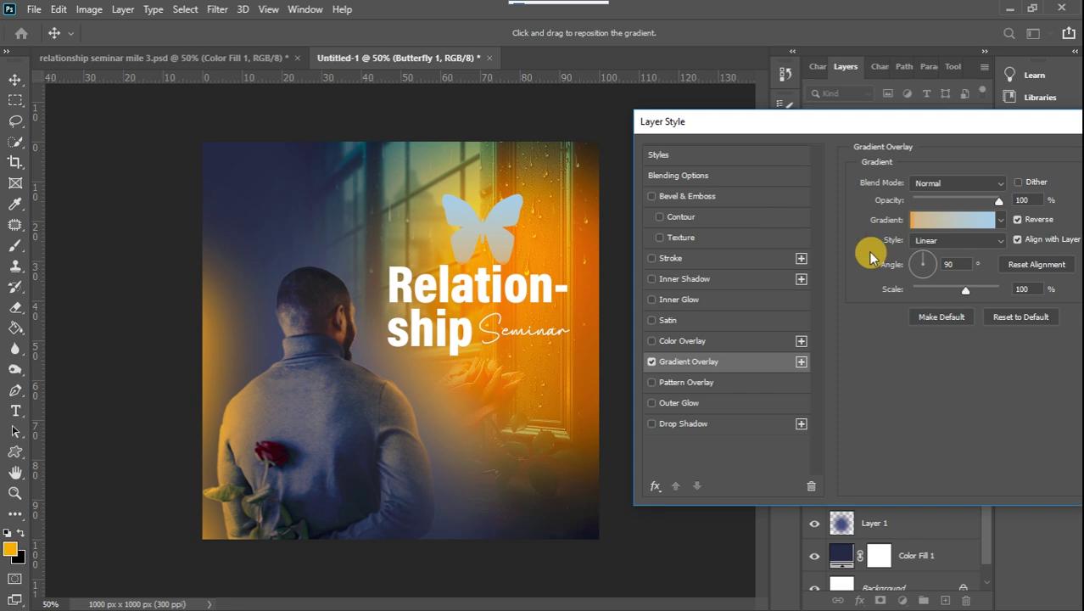
- Recolour the orange stop of the butterfly's gradient with the yellow #dcab1e sampled from the canvas beside the butterfly
left_click(961, 219)
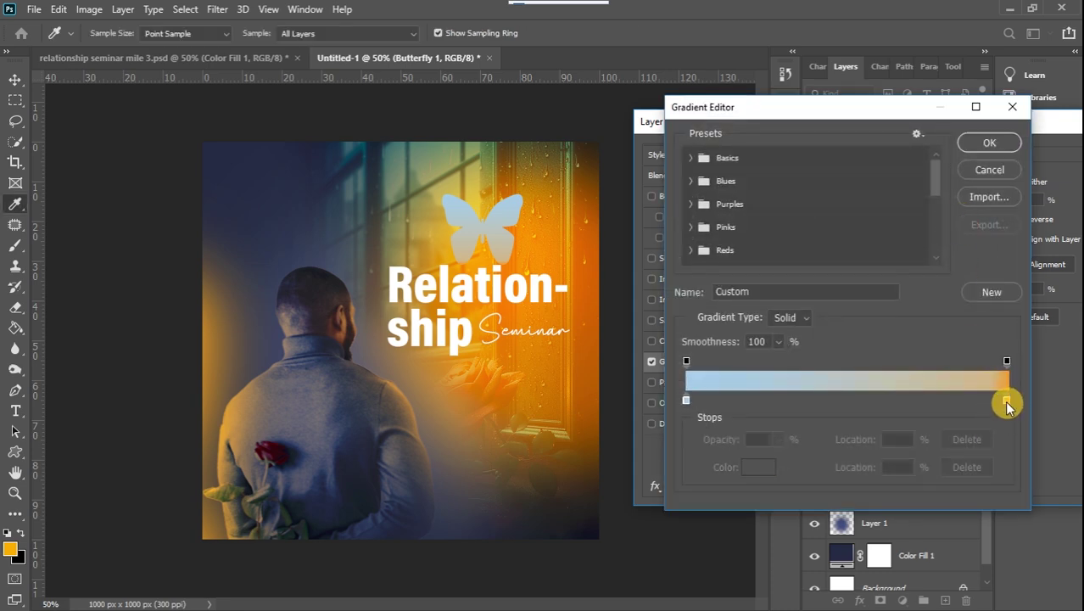
double_click(1007, 404)
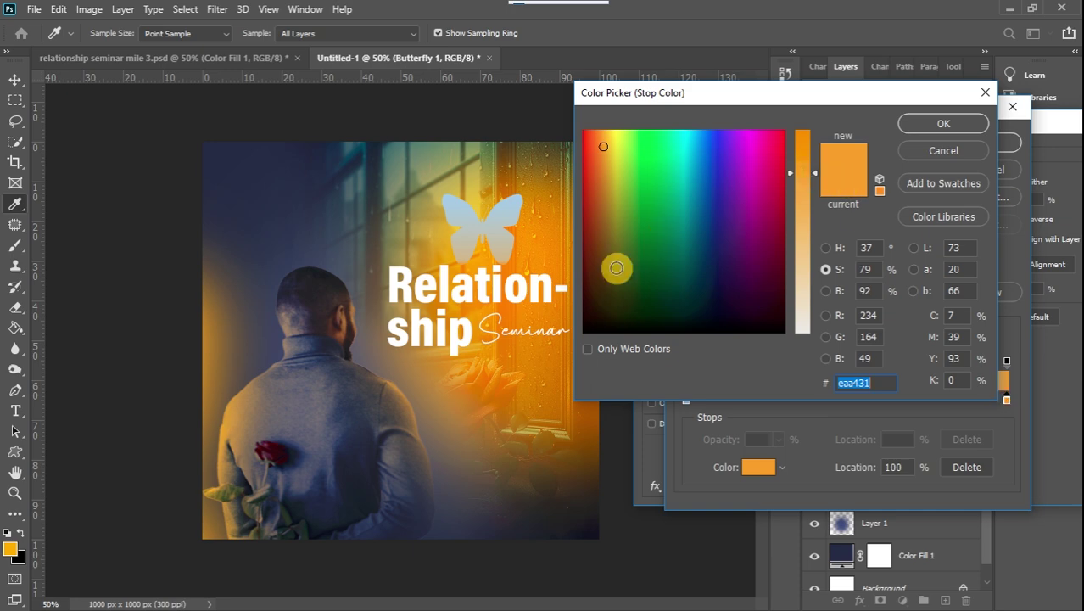
left_click(540, 254)
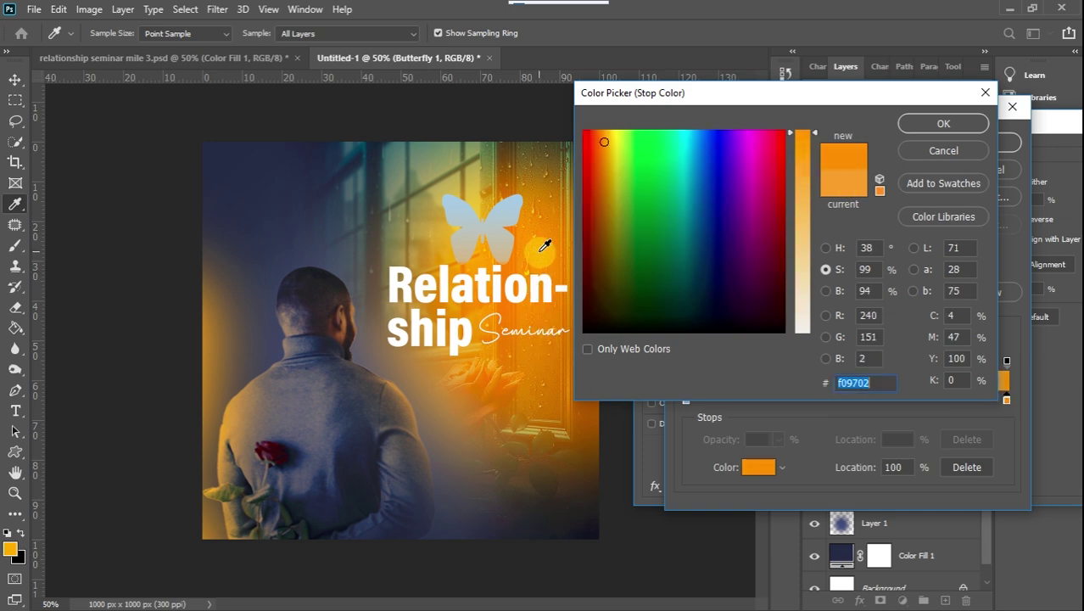
left_click(539, 252)
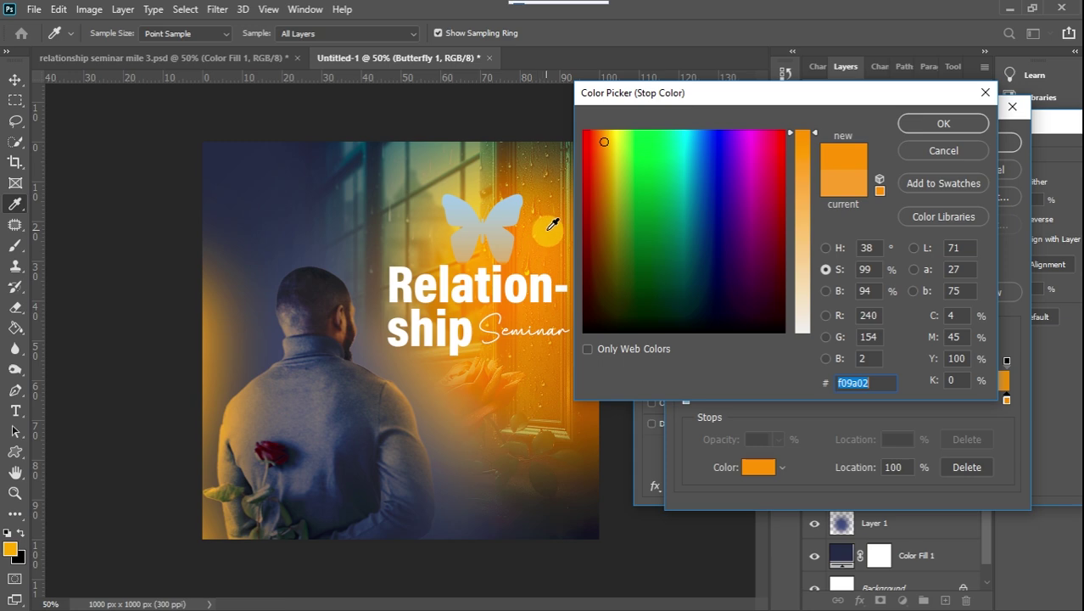
left_click(441, 248)
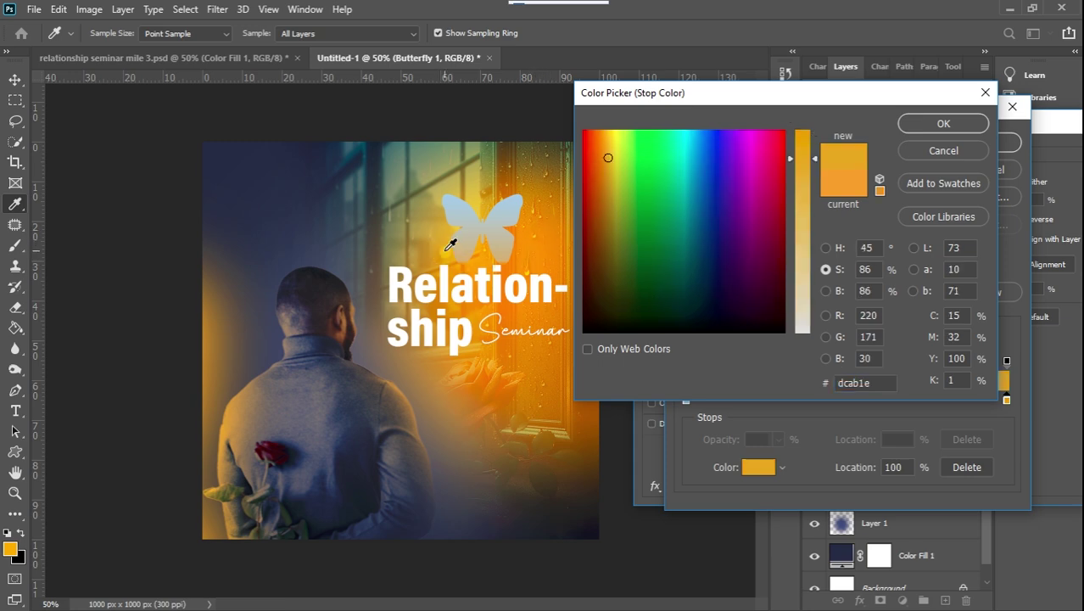
left_click(942, 124)
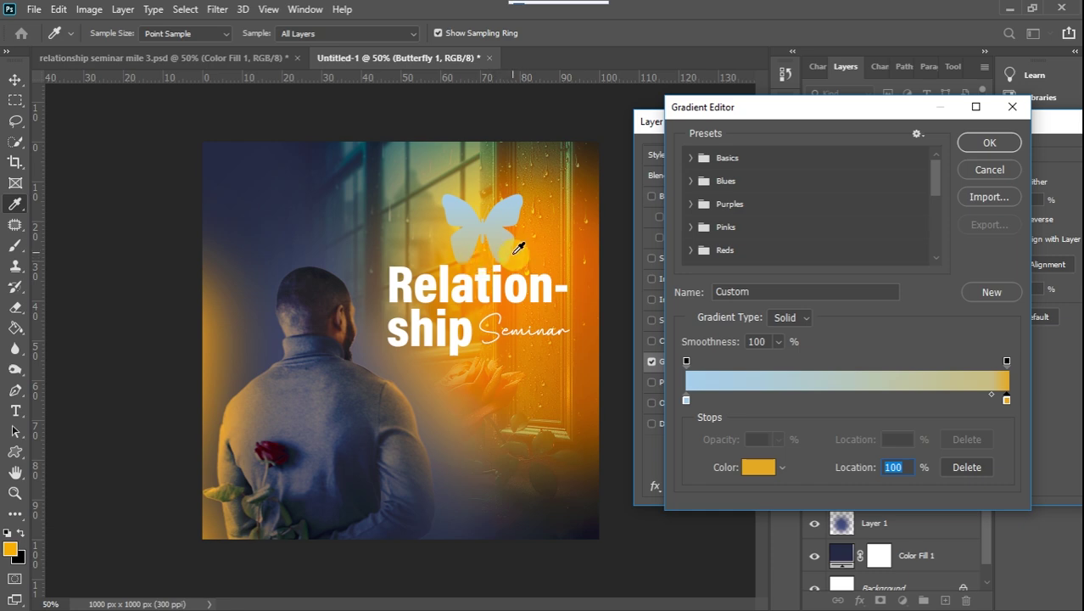
- Add another yellow colour stop near the yellow end of the butterfly's gradient, at location 94%
left_click(976, 397)
mouse_move(974, 401)
left_mouse_down()
mouse_move(946, 402)
mouse_move(1008, 397)
mouse_move(976, 401)
left_mouse_up()
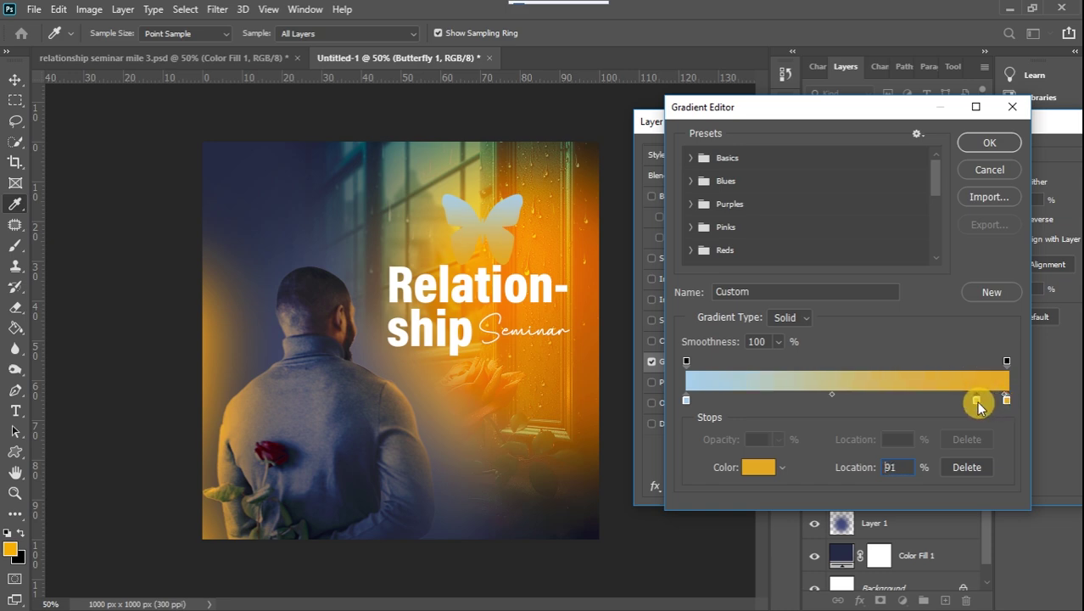
key("Delete")
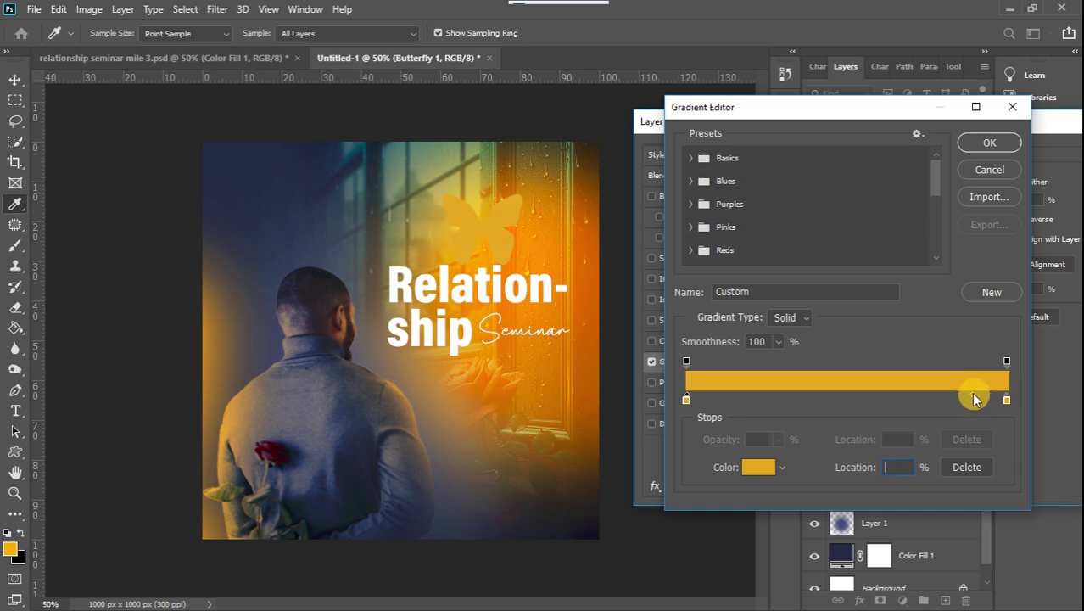
key("ctrl+z")
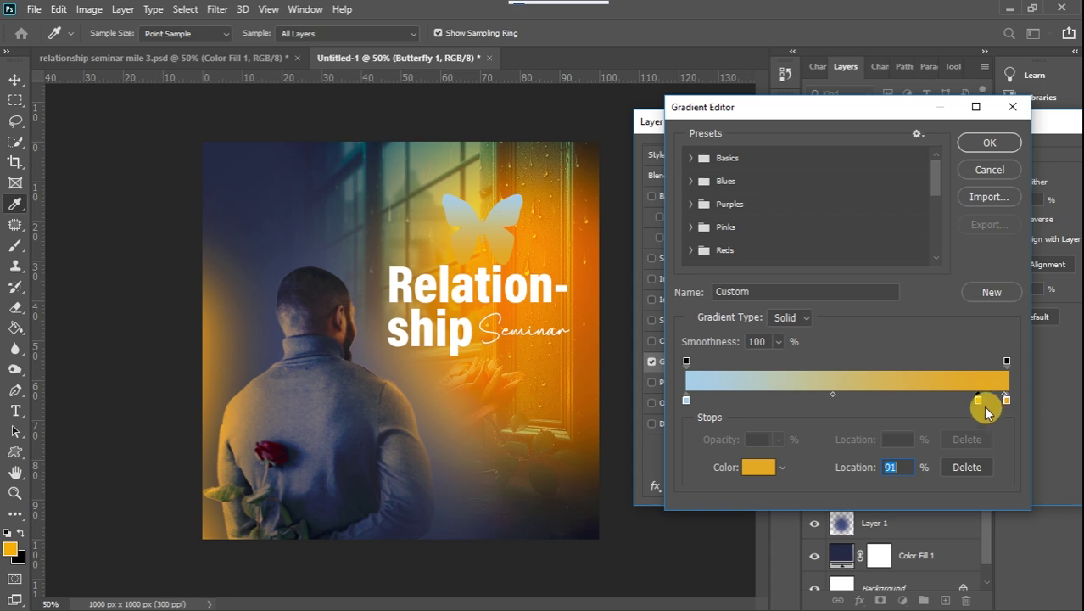
key("ctrl+z")
key("ctrl+z")
left_click_drag(983, 405, 988, 400)
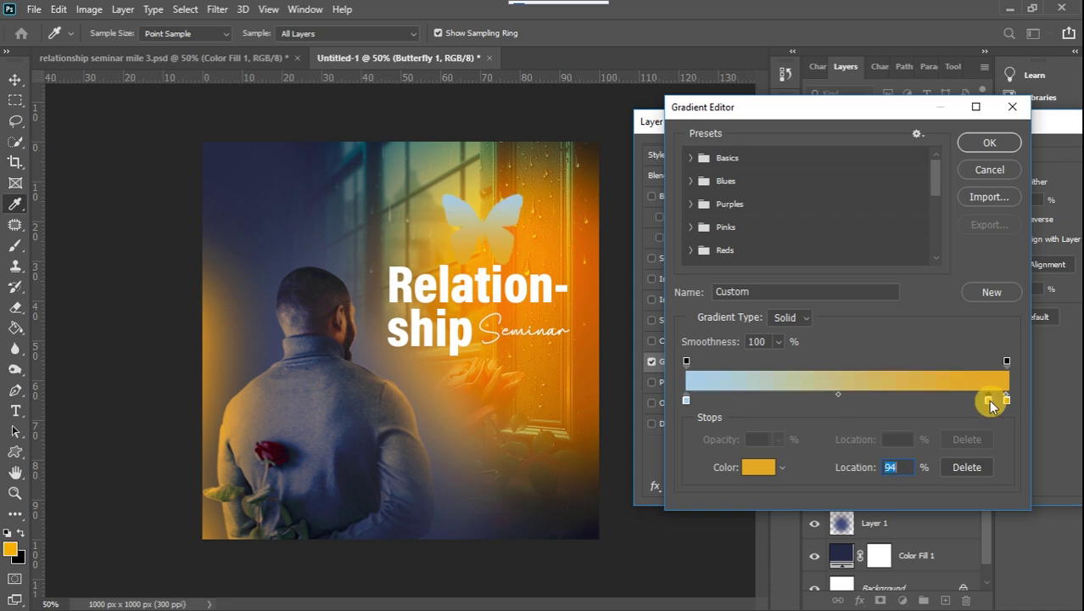
- Shift the midpoint between the blue and yellow stops to 93% and apply the Gradient Overlay to the butterfly
left_click(838, 397)
left_click_drag(934, 397, 968, 400)
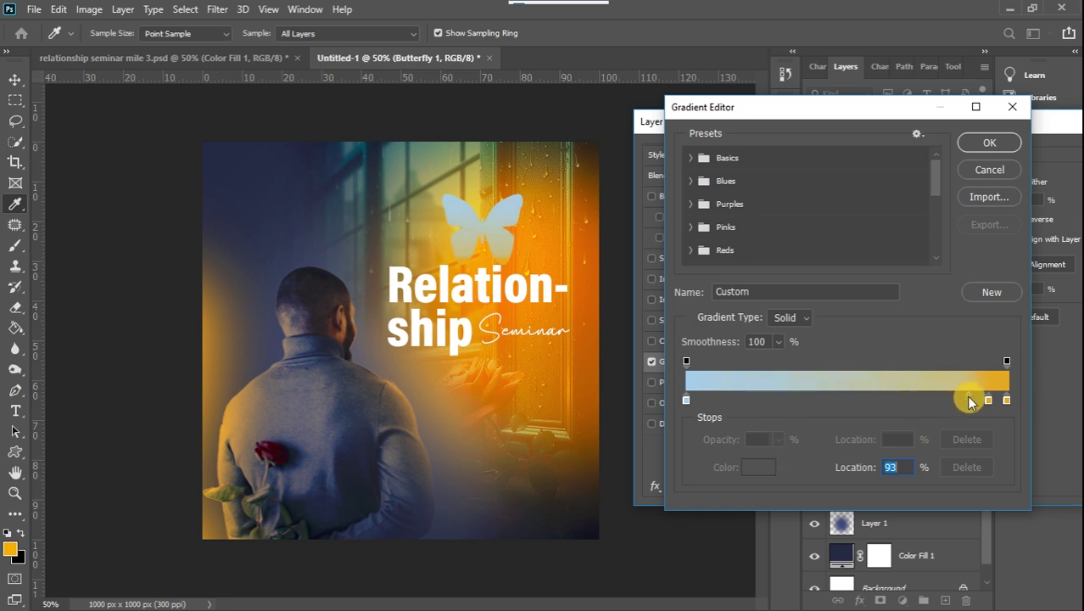
left_click(990, 143)
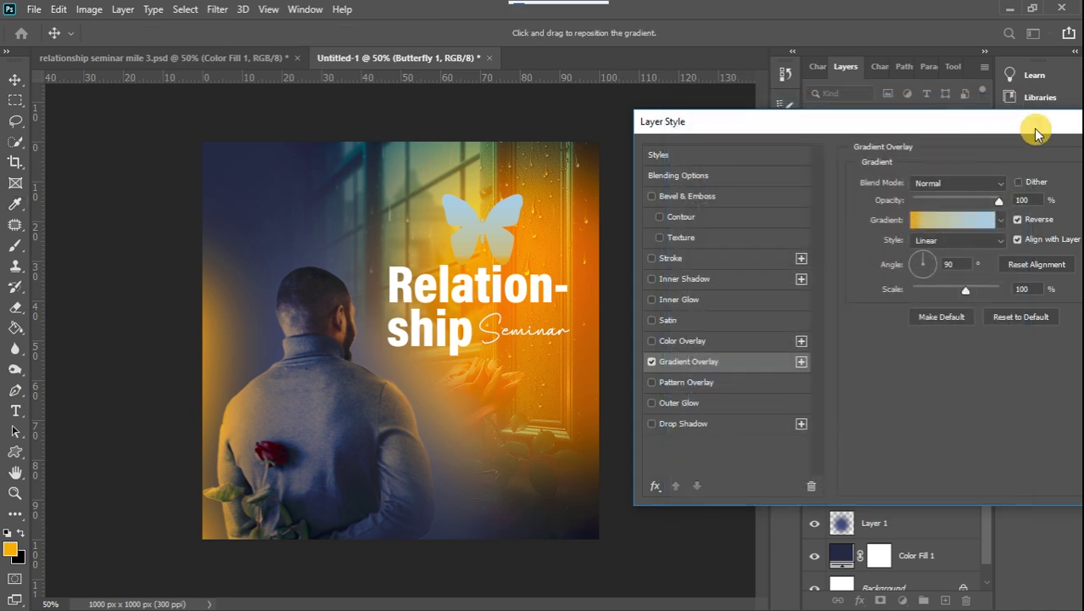
left_click_drag(1033, 128, 824, 125)
left_click(987, 153)
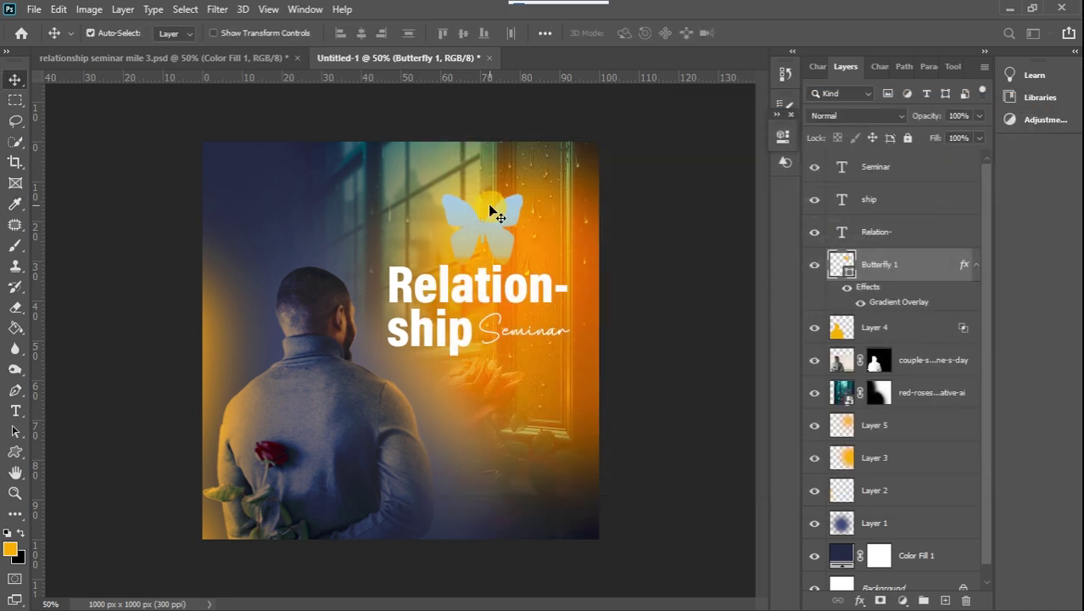
- Scale the butterfly down to roughly two thirds of its size and place it just above the right half of "Relation-"
key("ctrl+t")
left_click_drag(440, 193, 503, 231)
left_click(16, 79)
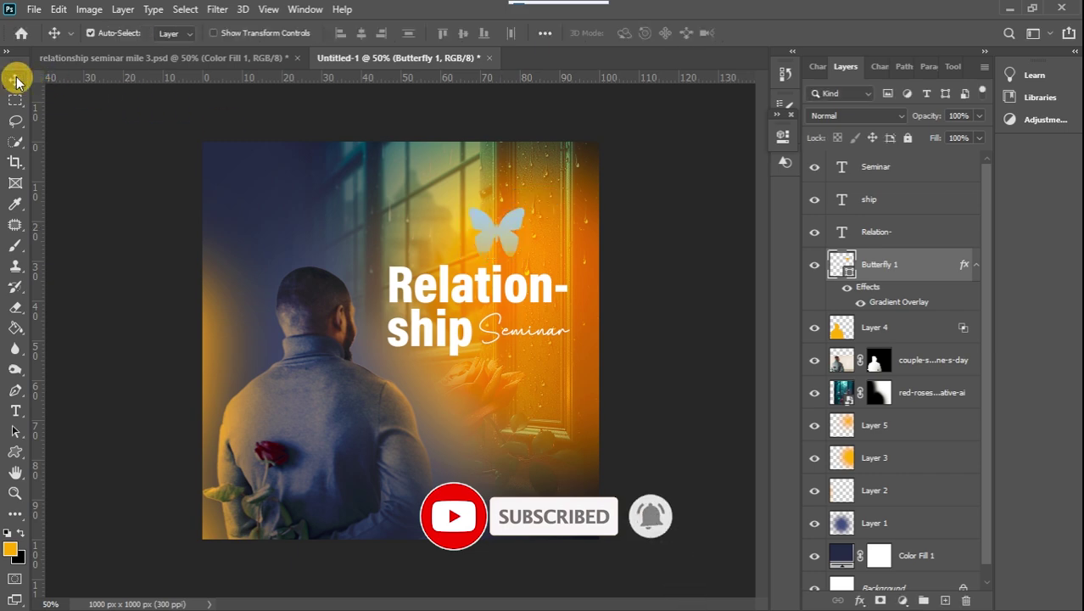
left_click_drag(506, 235, 502, 229)
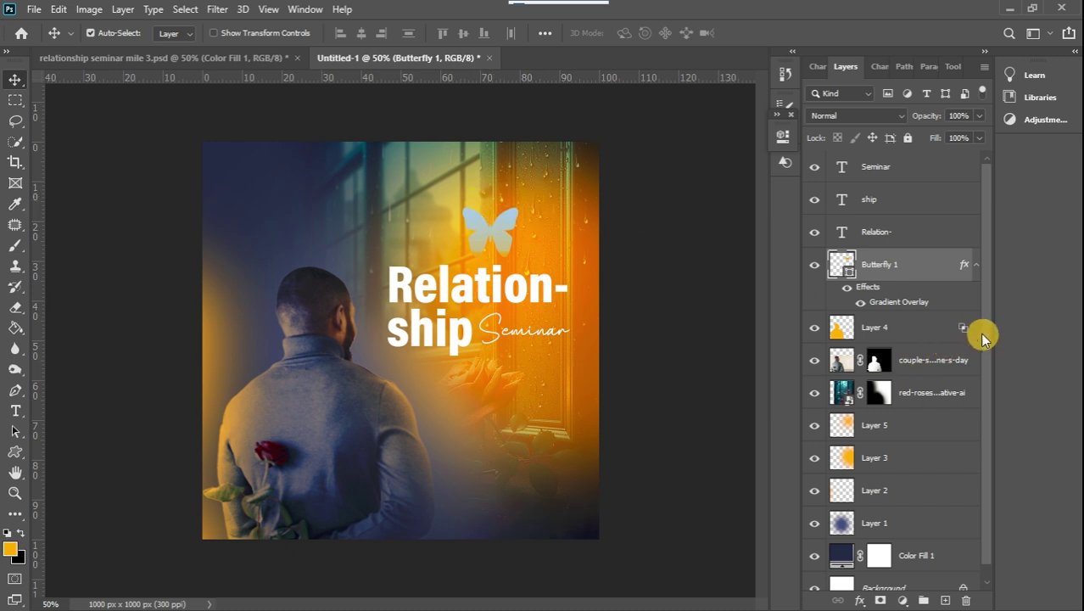
- Compare the flyer with Layer 5 hidden and shown, and add a layer mask to Layer 5
scroll(986, 380, "down", 1)
left_click(814, 412)
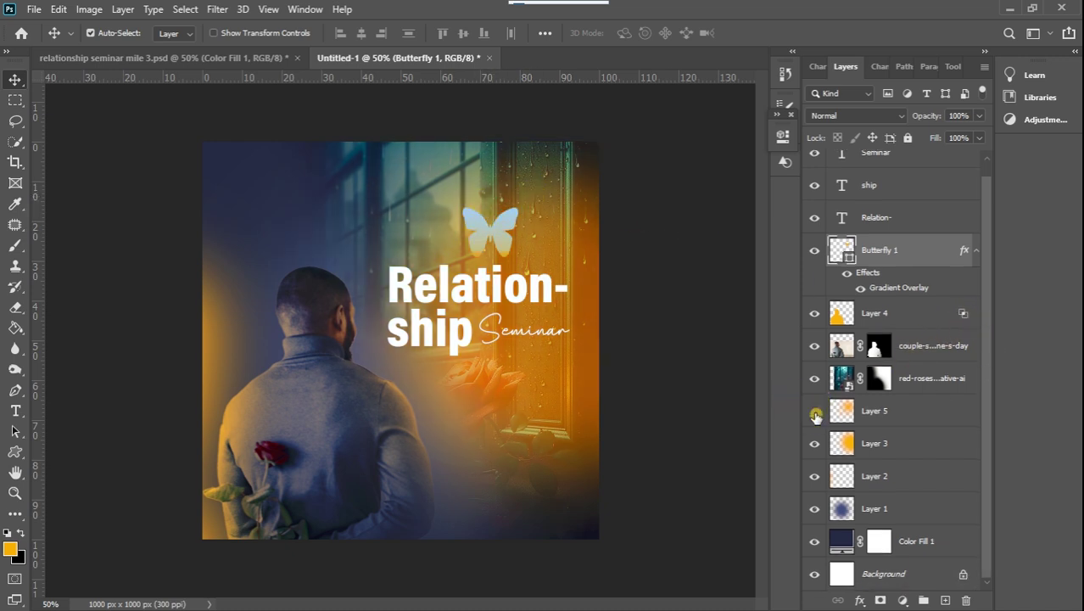
left_click(814, 412)
left_click(814, 412)
left_click(815, 412)
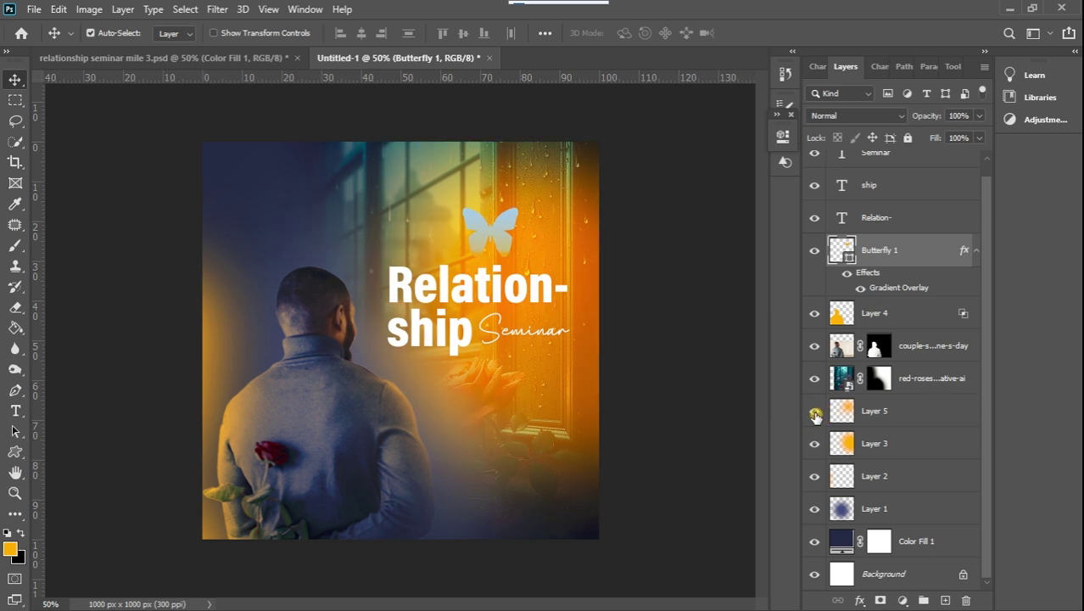
left_click(914, 412)
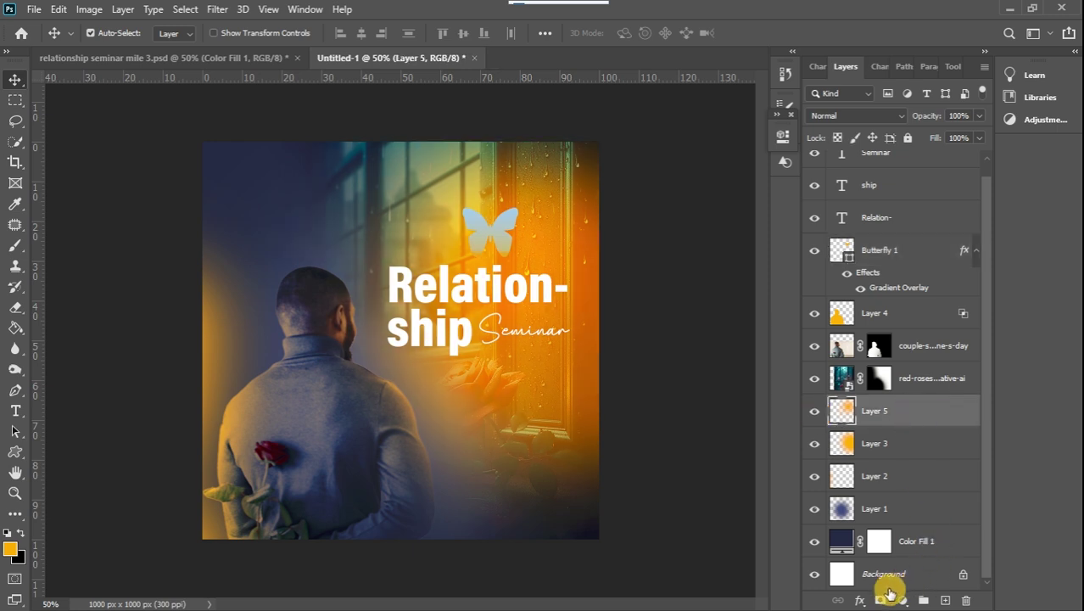
left_click(881, 600)
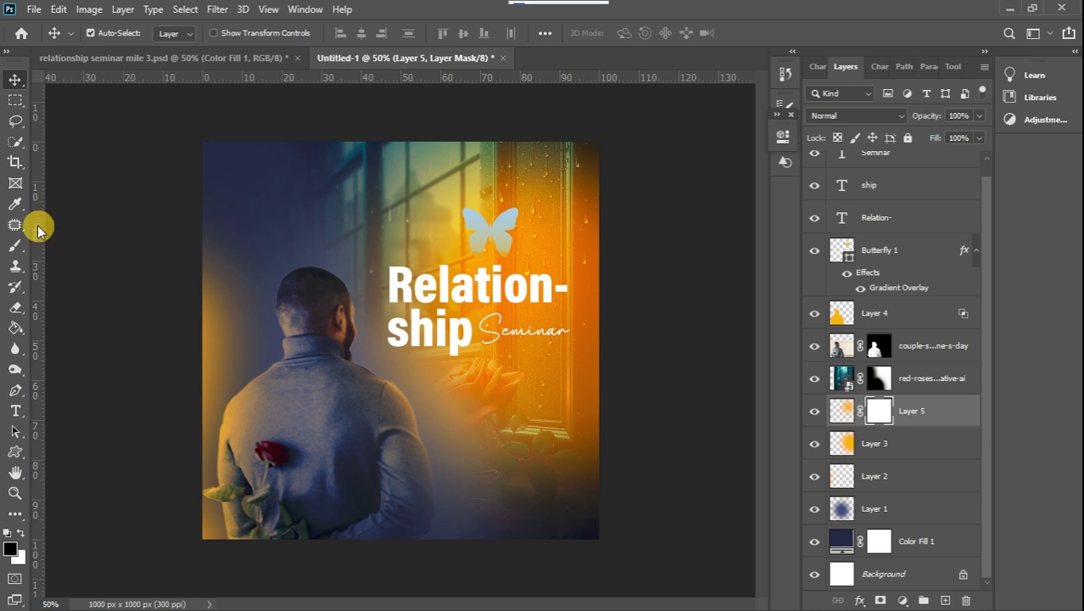
- Paint black on Layer 5's mask with the 800 px soft brush to fade the orange glow along the flyer's upper edge
left_click(15, 246)
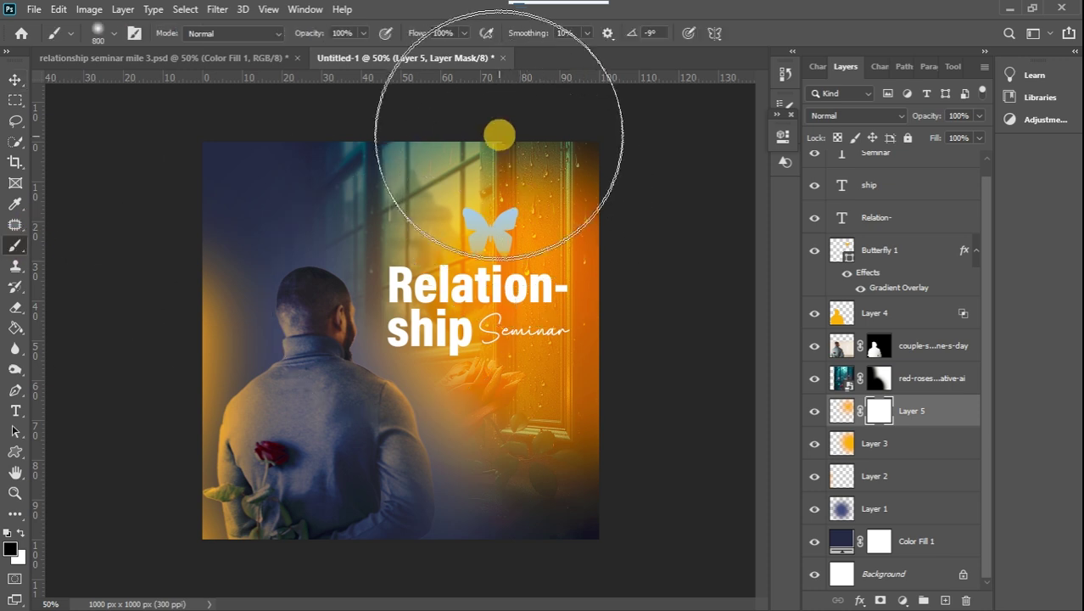
left_click(492, 119)
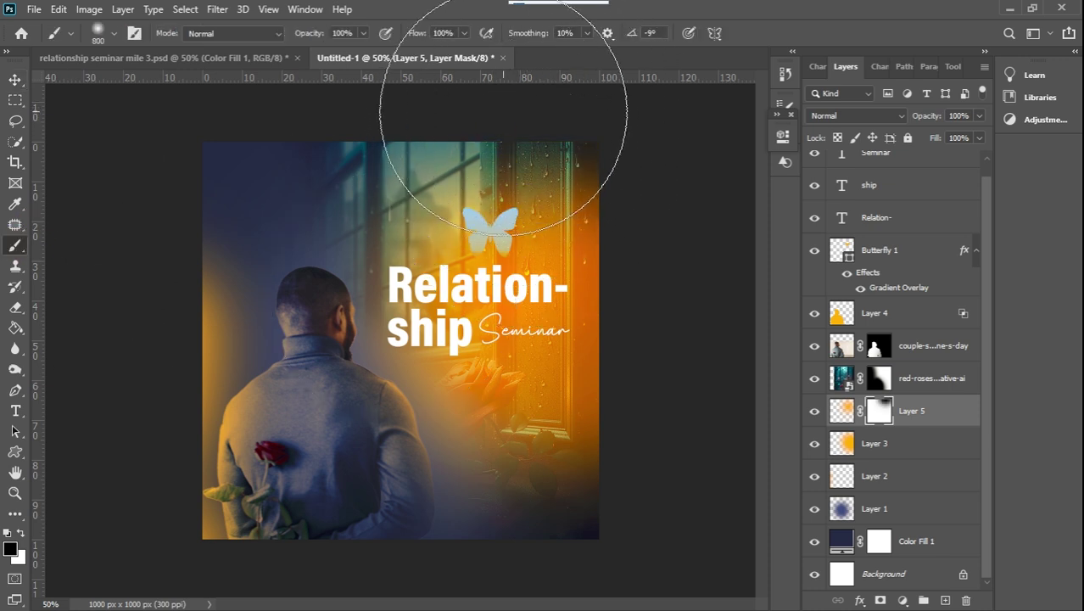
left_click_drag(466, 132, 424, 147)
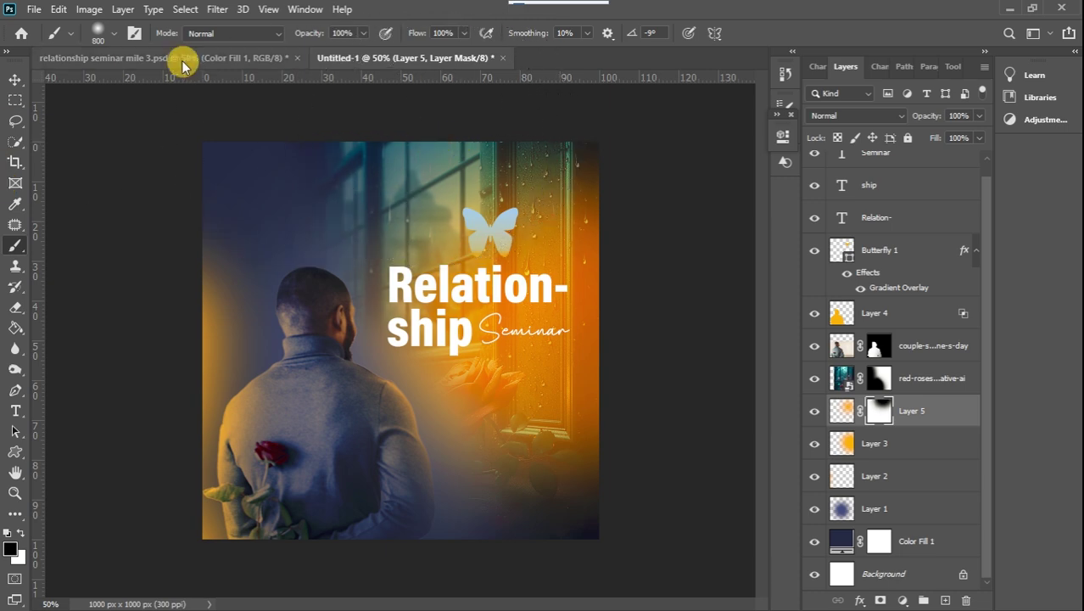
left_click(324, 206)
left_click(15, 79)
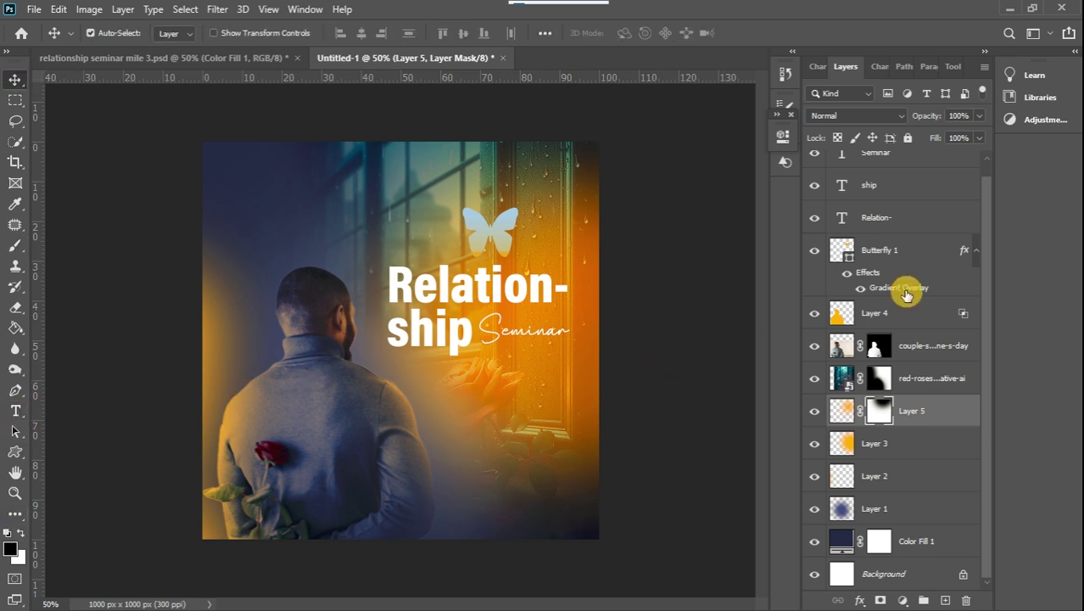
- Create an empty layer above the "Seminar" text layer
left_click_drag(984, 301, 984, 223)
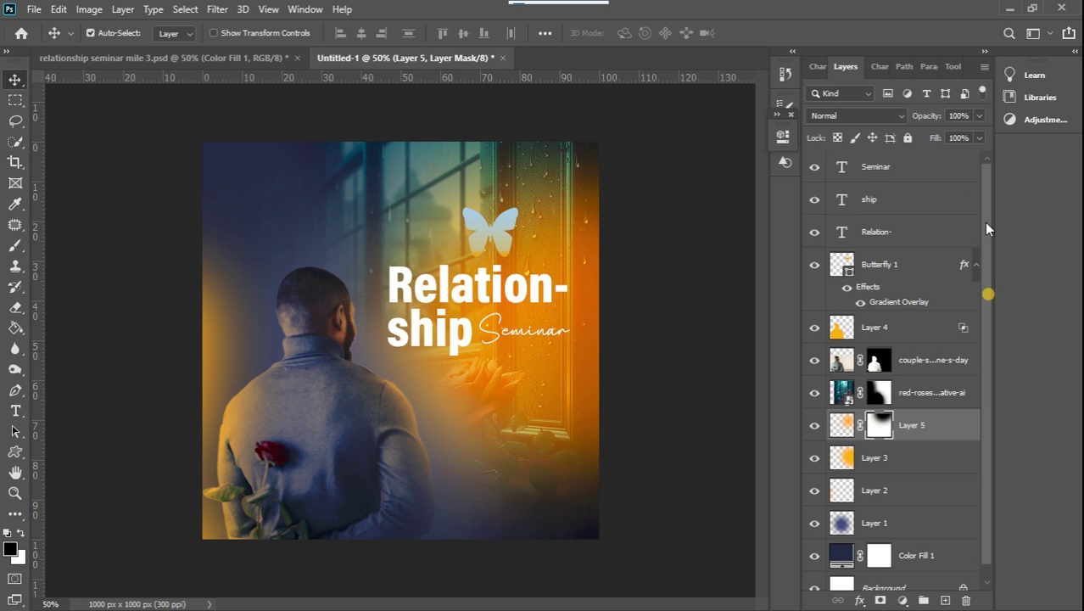
left_click(935, 170)
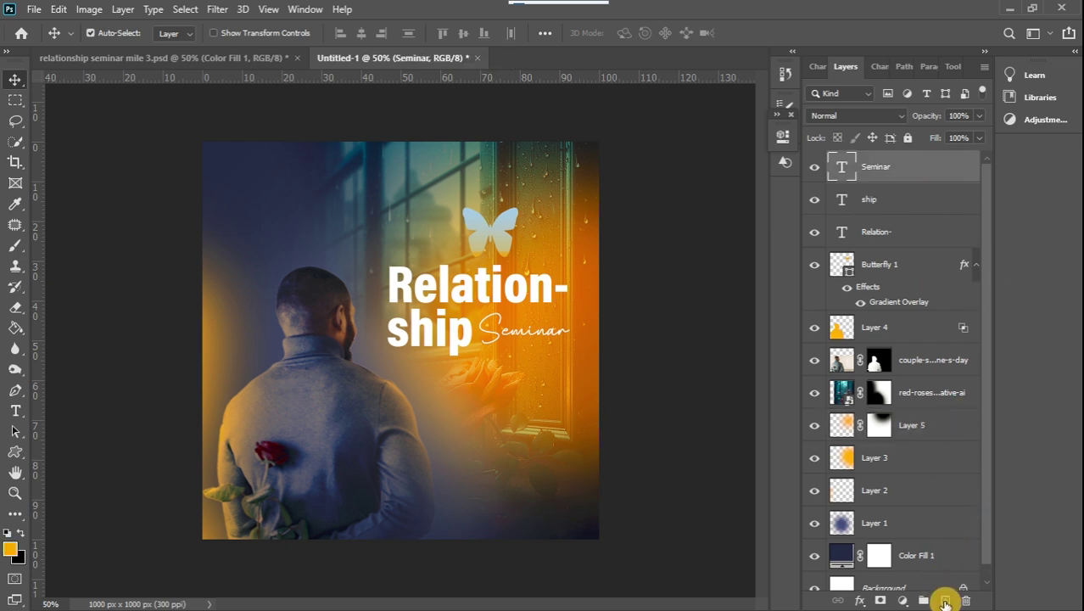
left_click(945, 600)
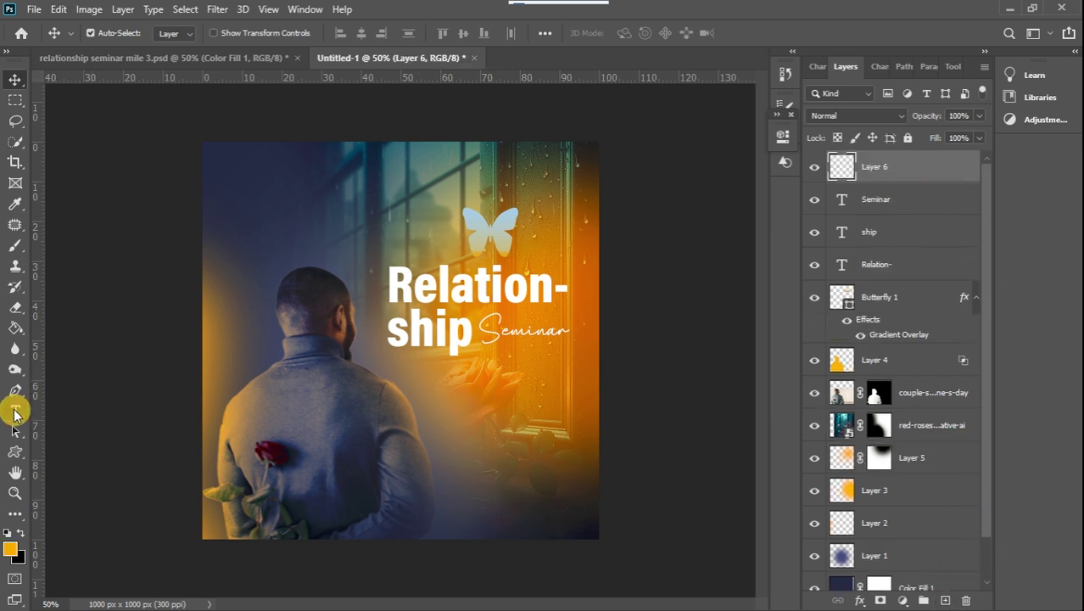
- Draw a white rounded rectangle about 162 × 48 px with a 10 px radius below "ship", at about X 566 px, Y 582 px
left_click(16, 451)
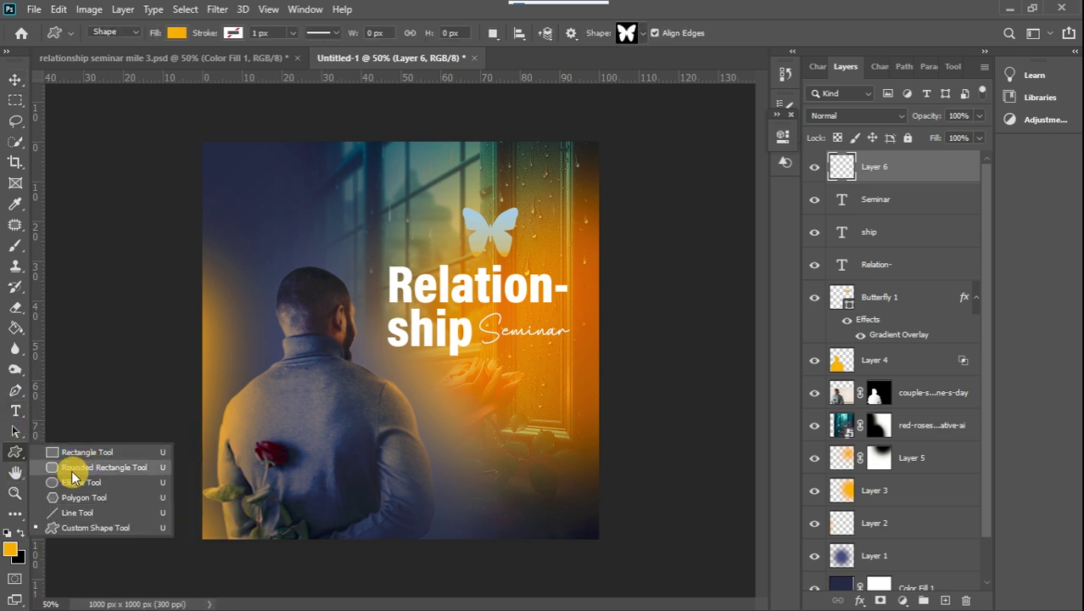
left_click(92, 469)
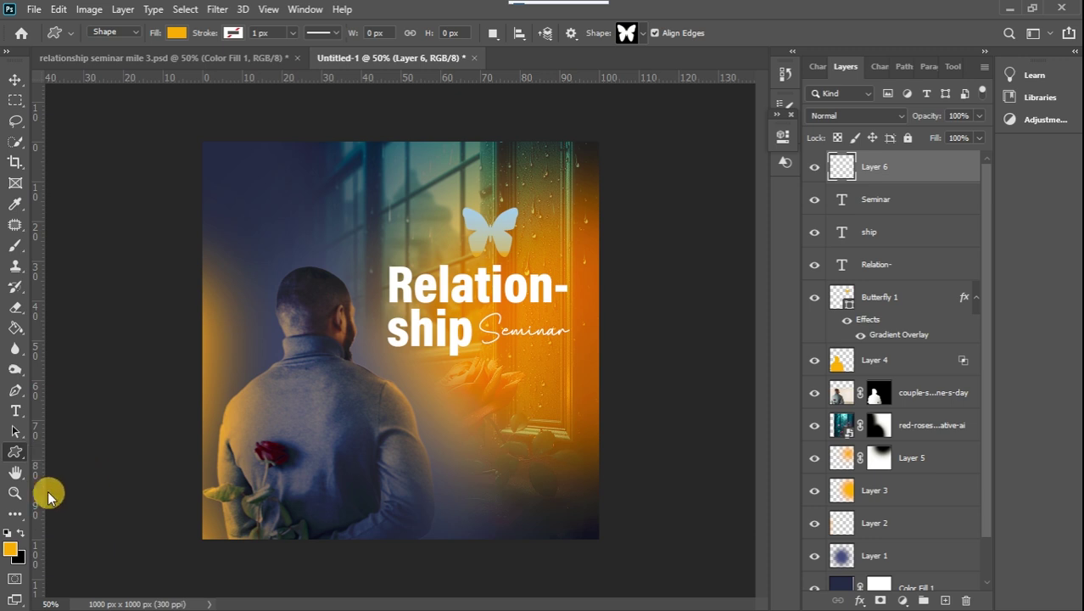
left_click(9, 532)
left_click(22, 534)
left_click(23, 534)
left_click(23, 535)
left_click_drag(429, 376, 490, 391)
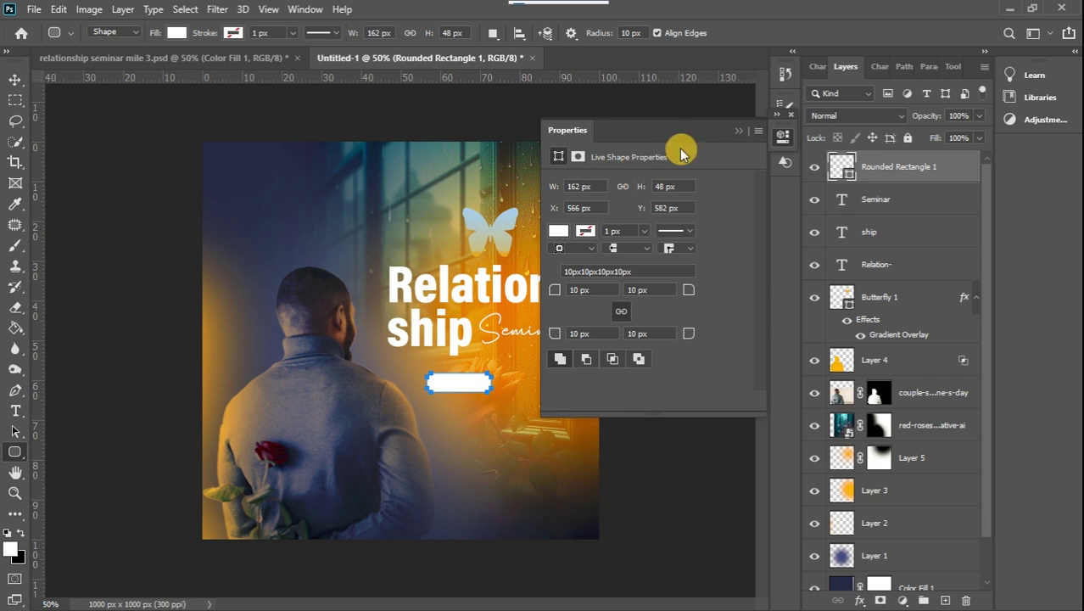
left_click(743, 134)
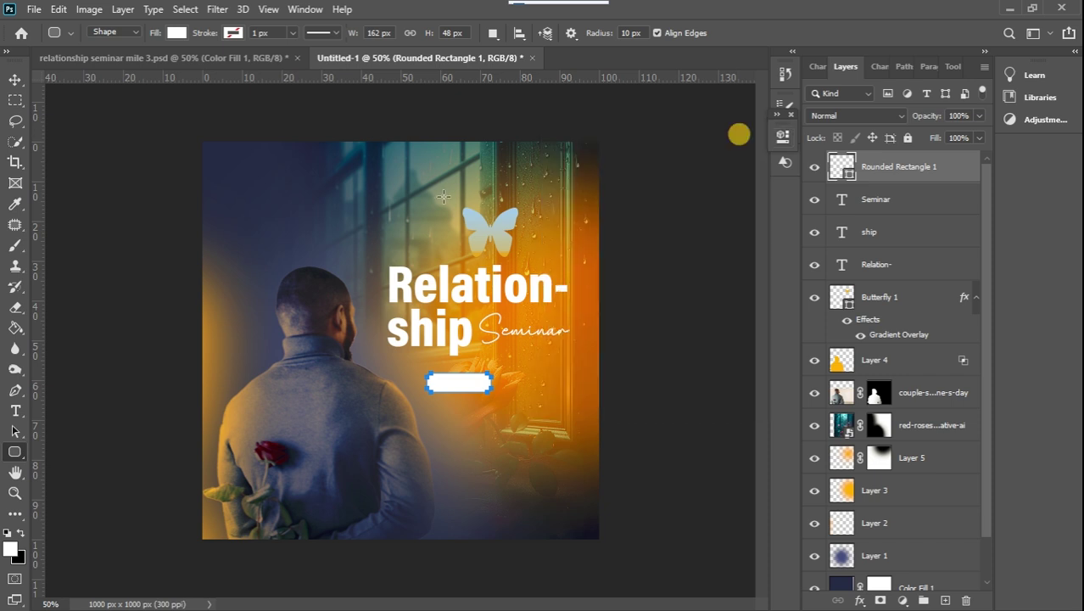
left_click(15, 79)
- Add the black text "2:00PM" just below the white rounded rectangle in Montserrat Regular, 12 pt
left_click(20, 531)
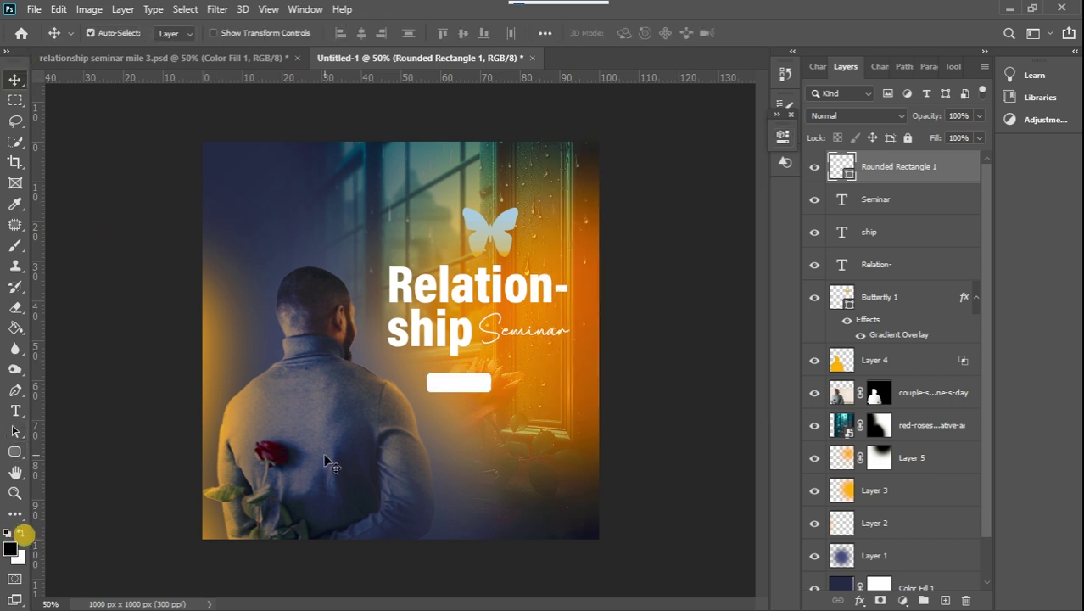
left_click(15, 411)
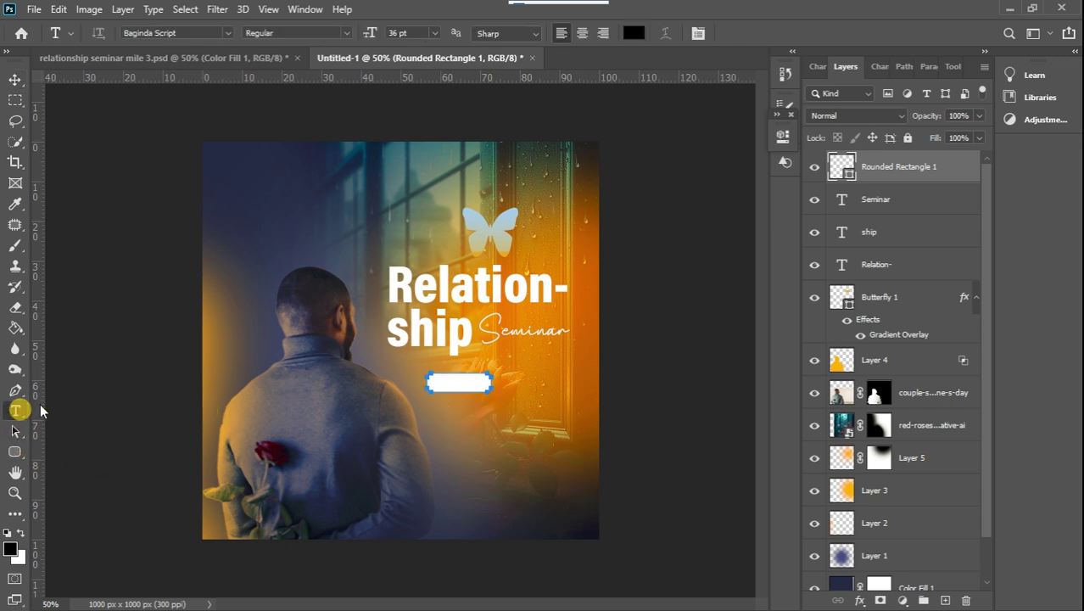
left_click(452, 423)
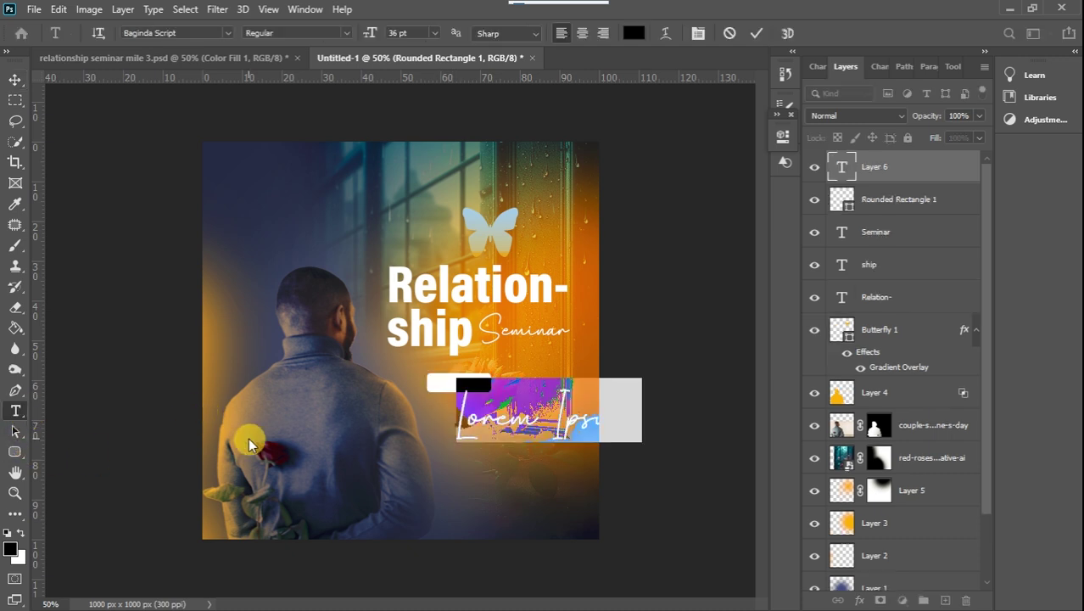
left_click(227, 33)
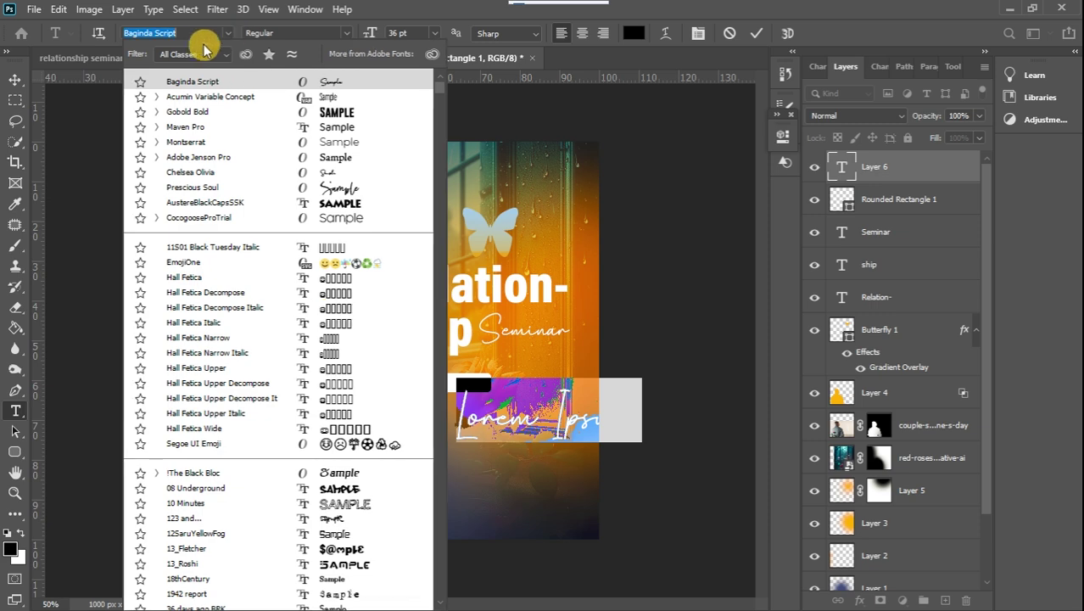
type("mont")
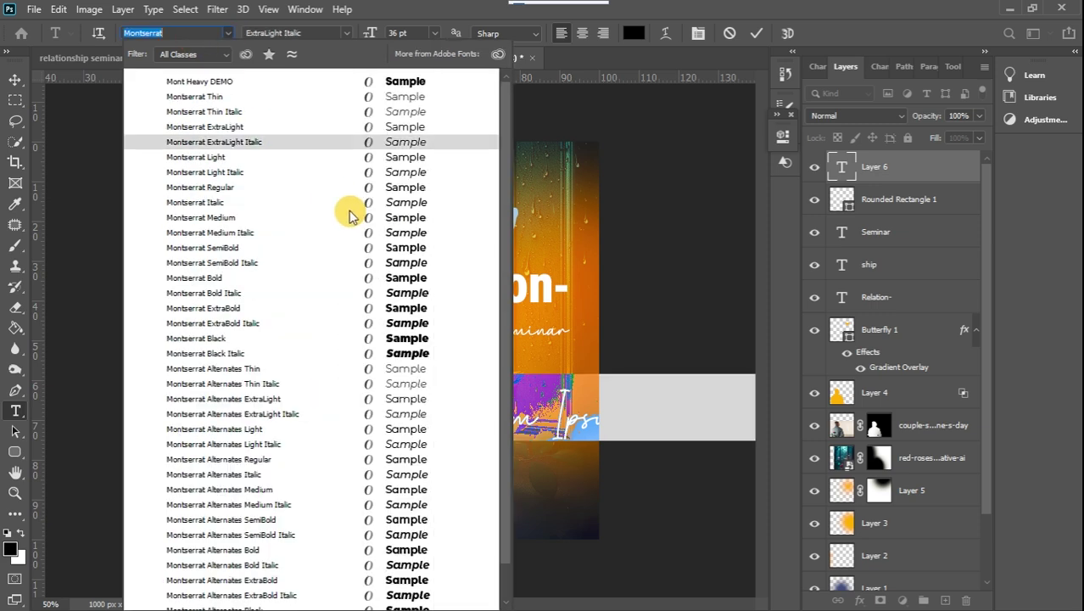
left_click(337, 188)
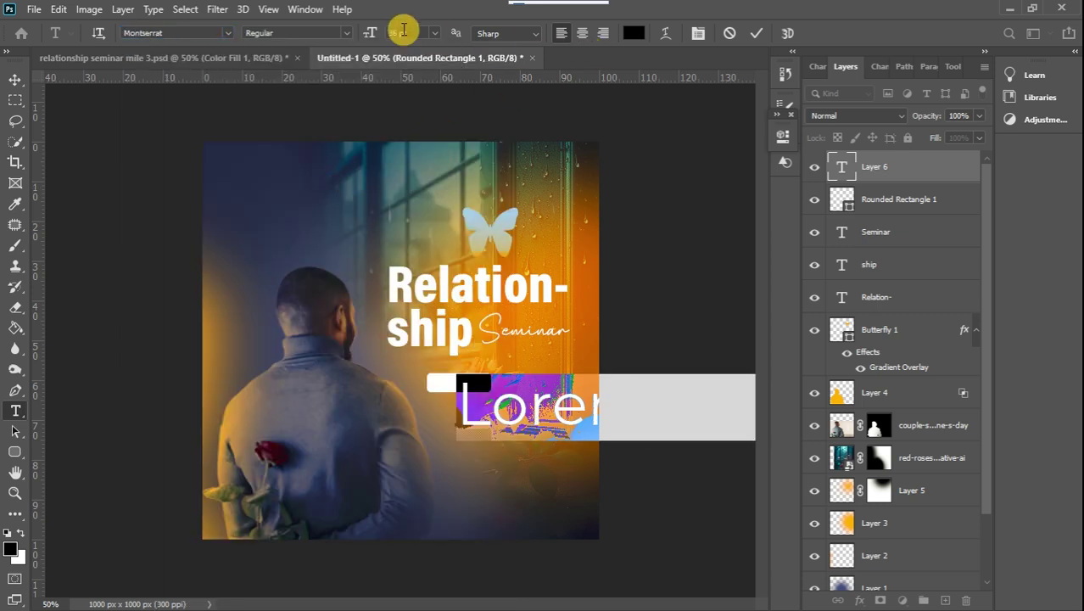
left_click(435, 34)
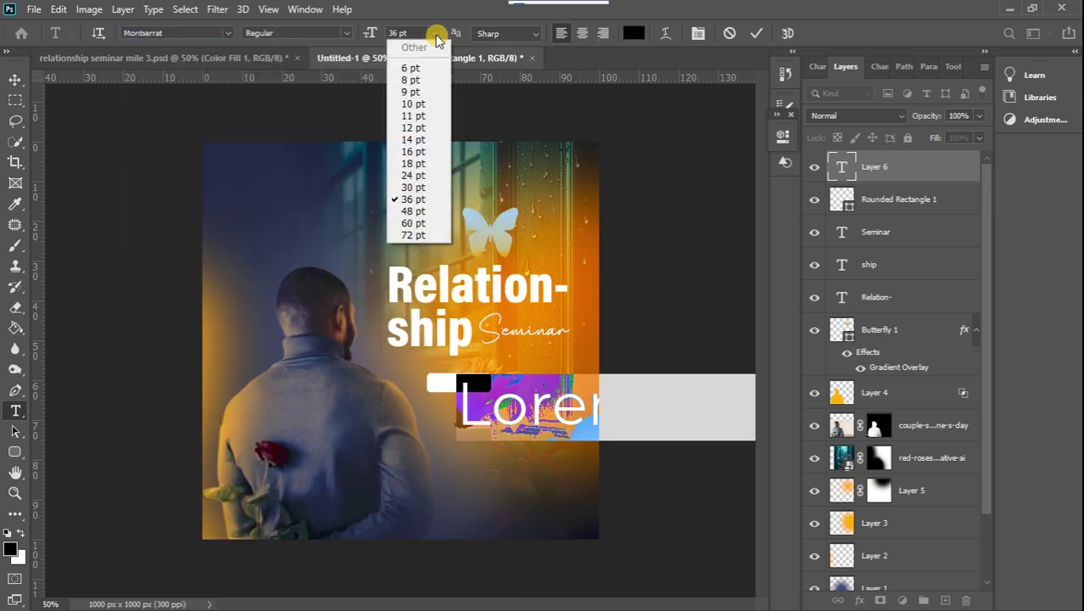
left_click(421, 126)
type("2:00PM")
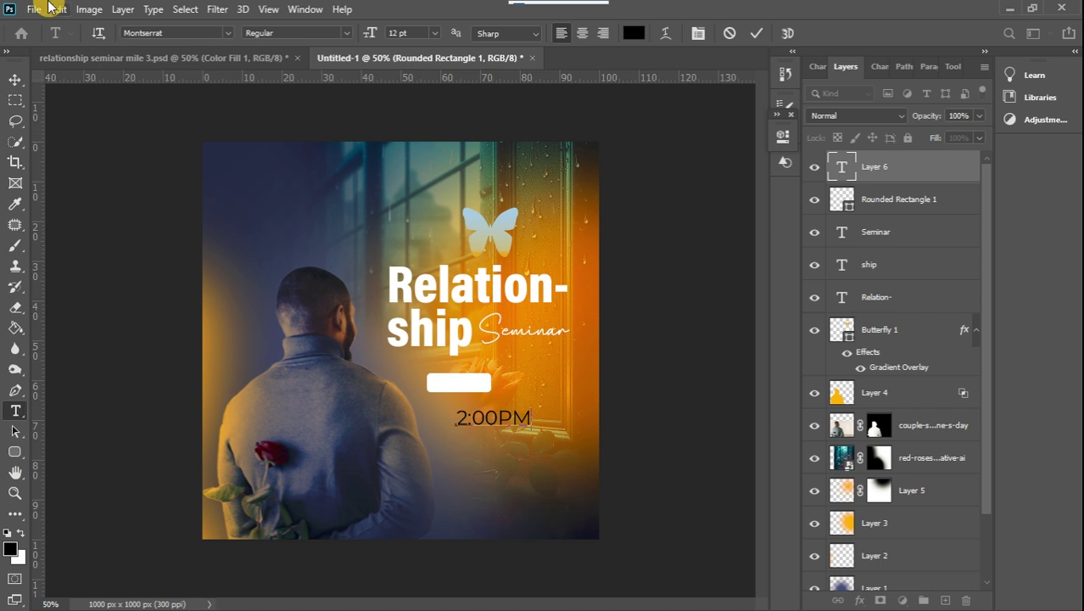
left_click(16, 81)
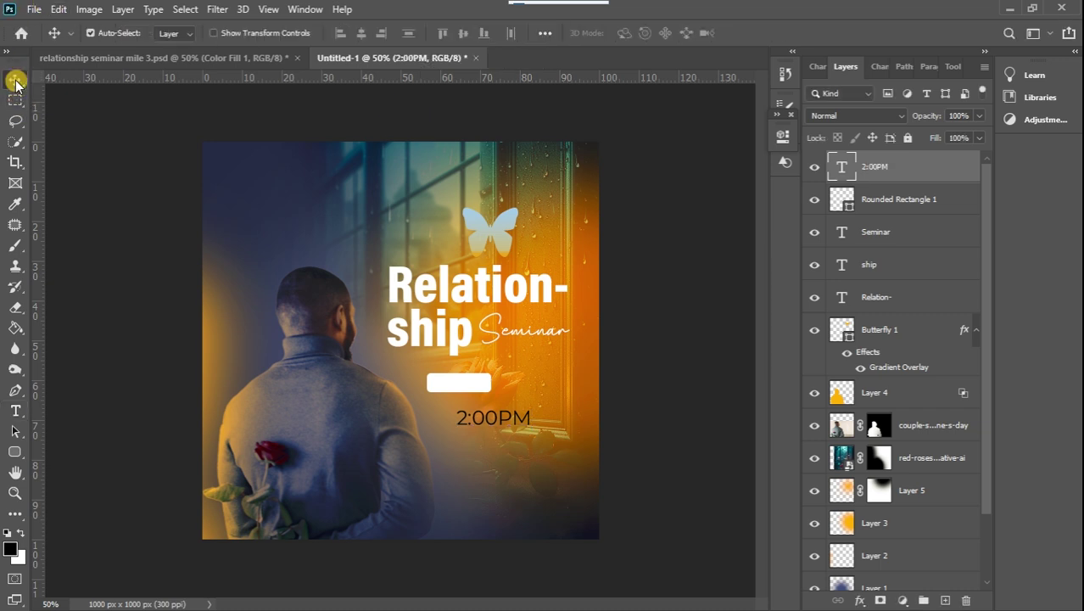
- Scale the "2:00PM" text to about 62% and position it inside the white rounded rectangle with an even left margin
key("ctrl+t")
left_click_drag(526, 431, 469, 380)
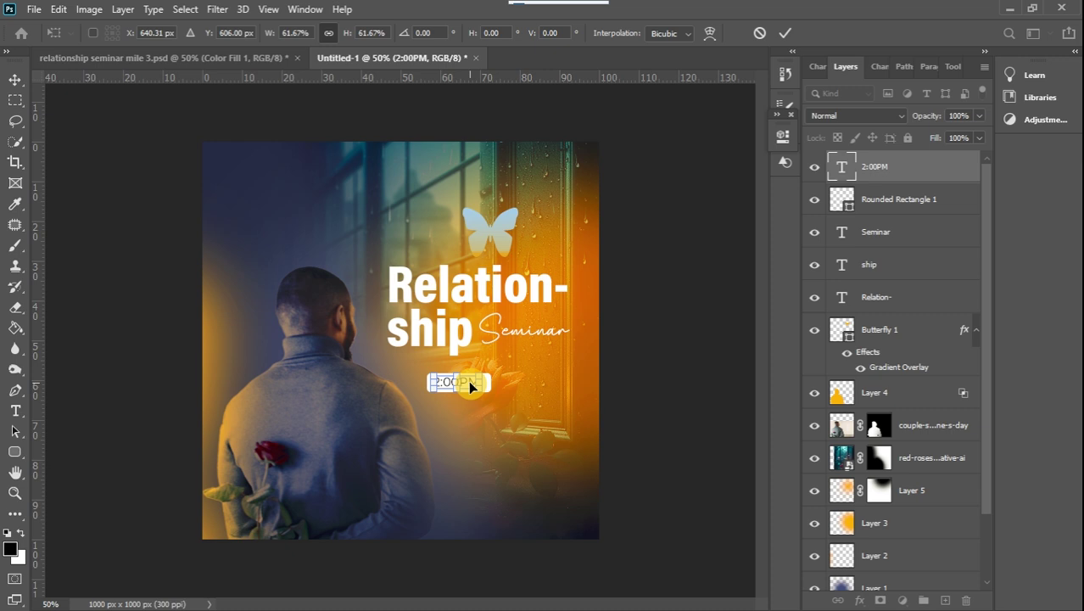
left_click(17, 80)
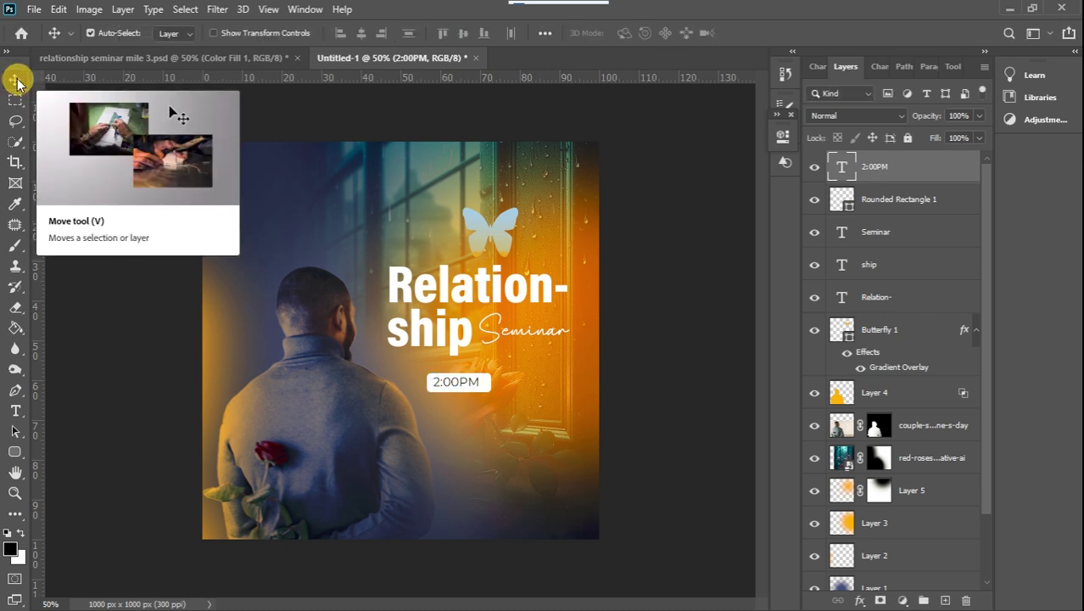
key("Right")
key("Right")
key("Right")
key("Right")
key("Right")
- Stretch the white rounded rectangle rightward to about 222% width, keeping its height, so it ends under the title's right edge
left_click(487, 387)
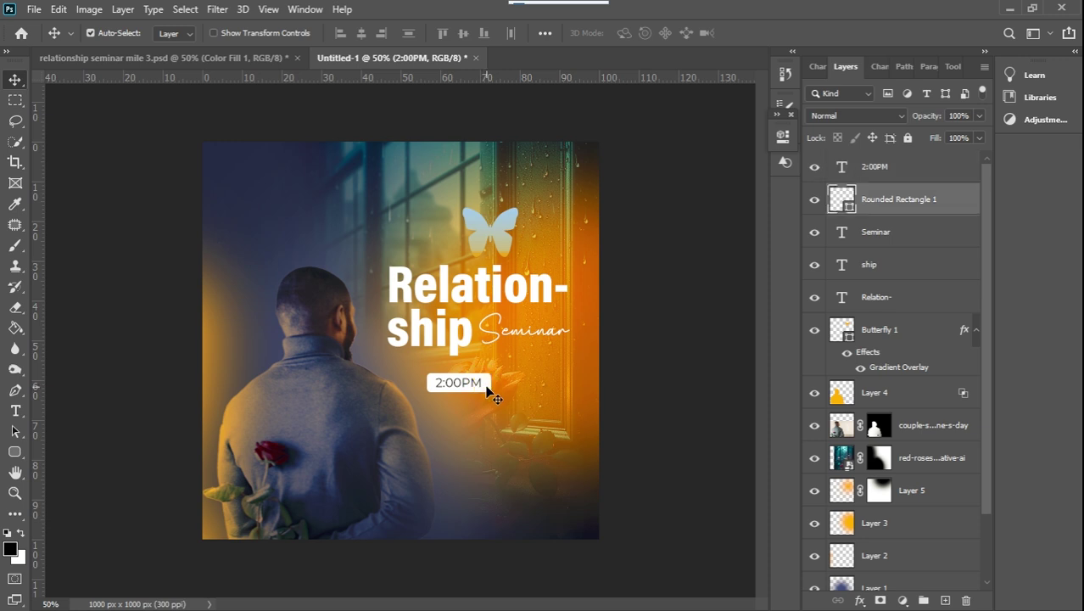
key("ctrl+t")
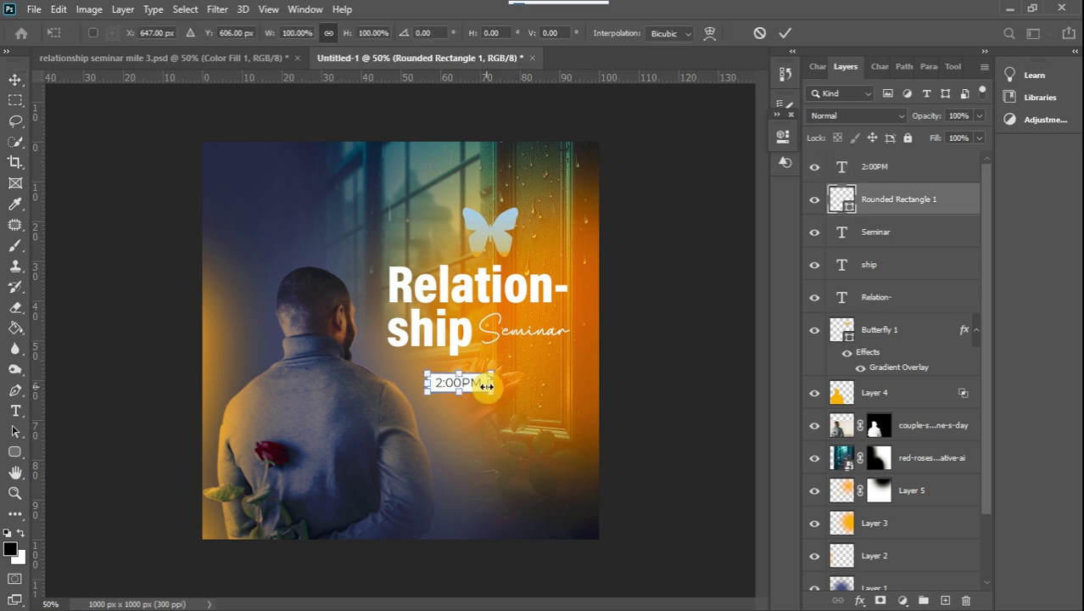
left_click_drag(487, 386, 575, 380)
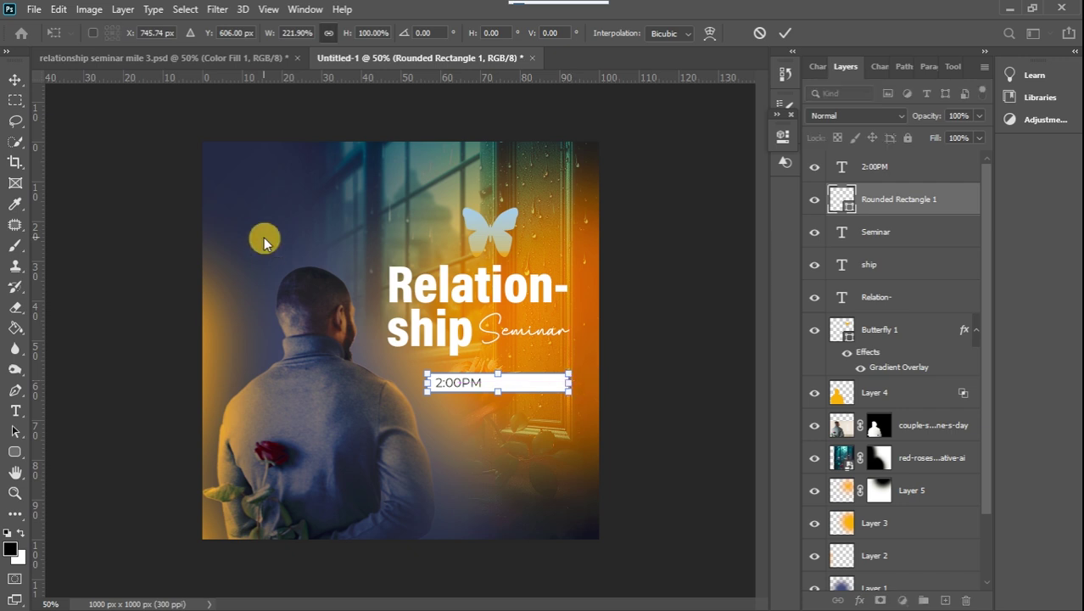
- Undo the widening of the rounded rectangle behind 2:00PM and instead stretch a duplicate of it rightward to about 378 px wide
key("ctrl+z")
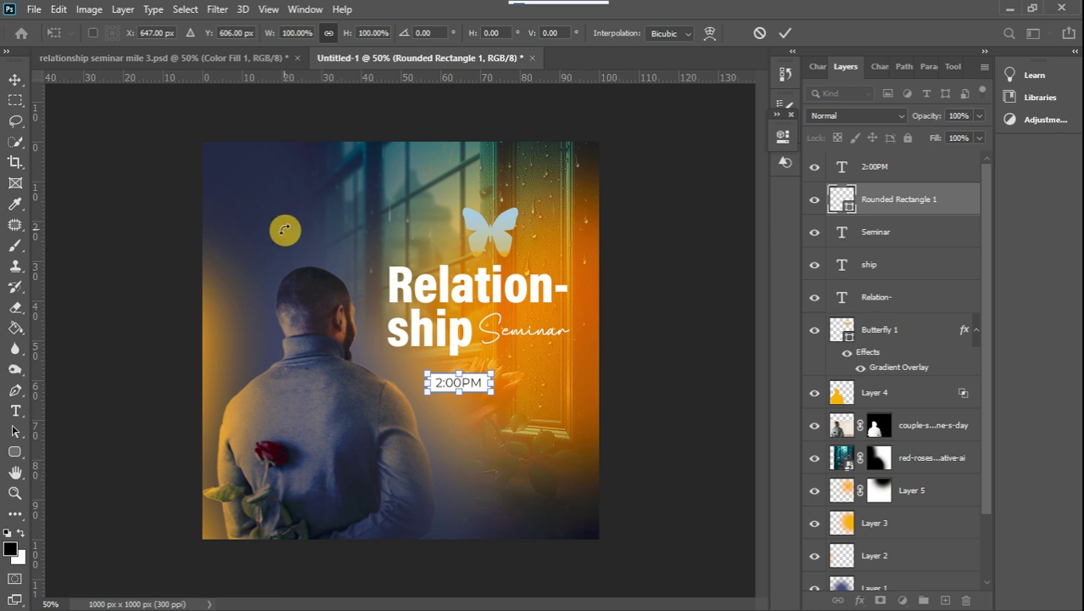
left_click(16, 82)
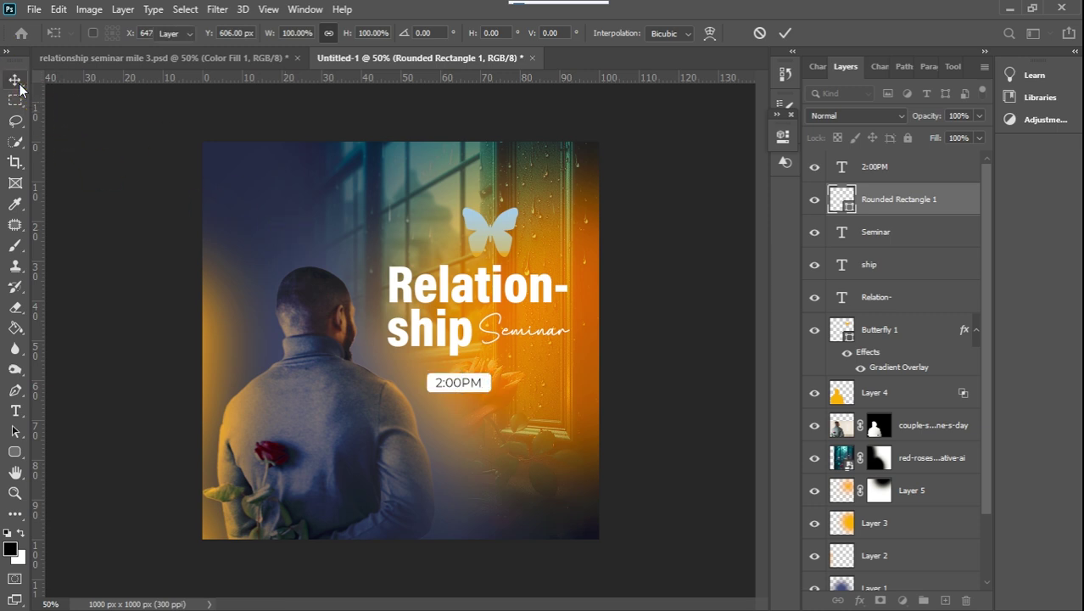
key("ctrl+j")
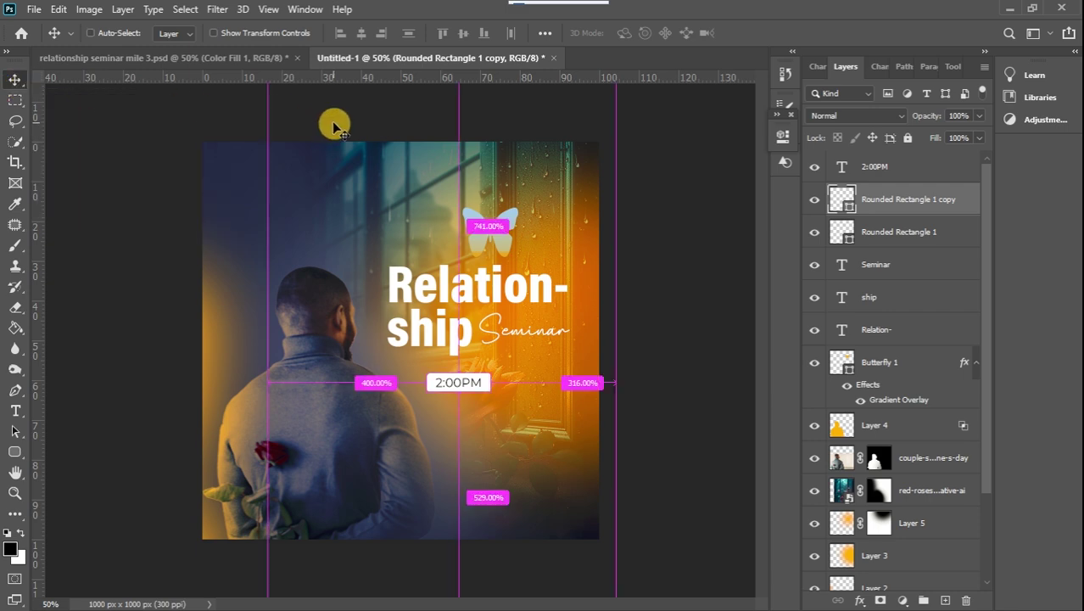
key("ctrl+t")
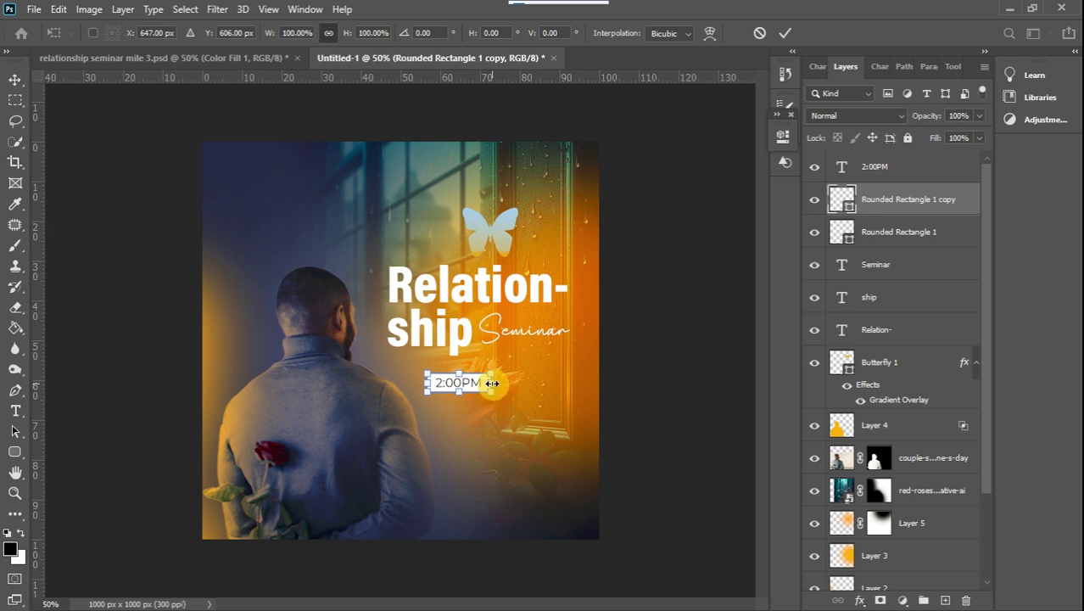
left_click_drag(492, 384, 577, 386)
left_click(15, 78)
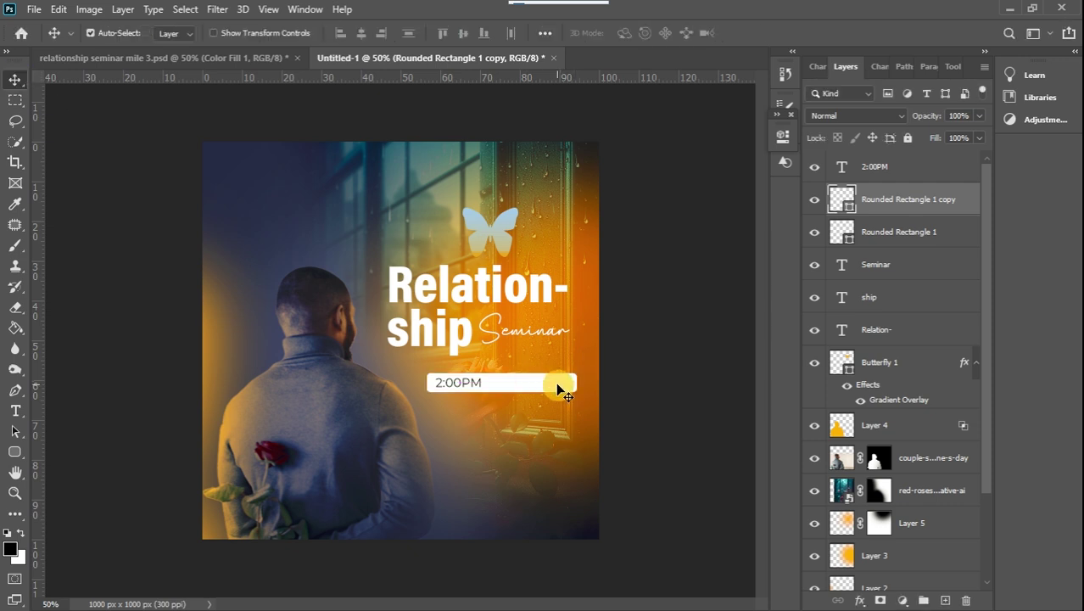
- Remove the fill from the rounded rectangle copy and give it a white stroke about 4.68 px wide
left_click(17, 452)
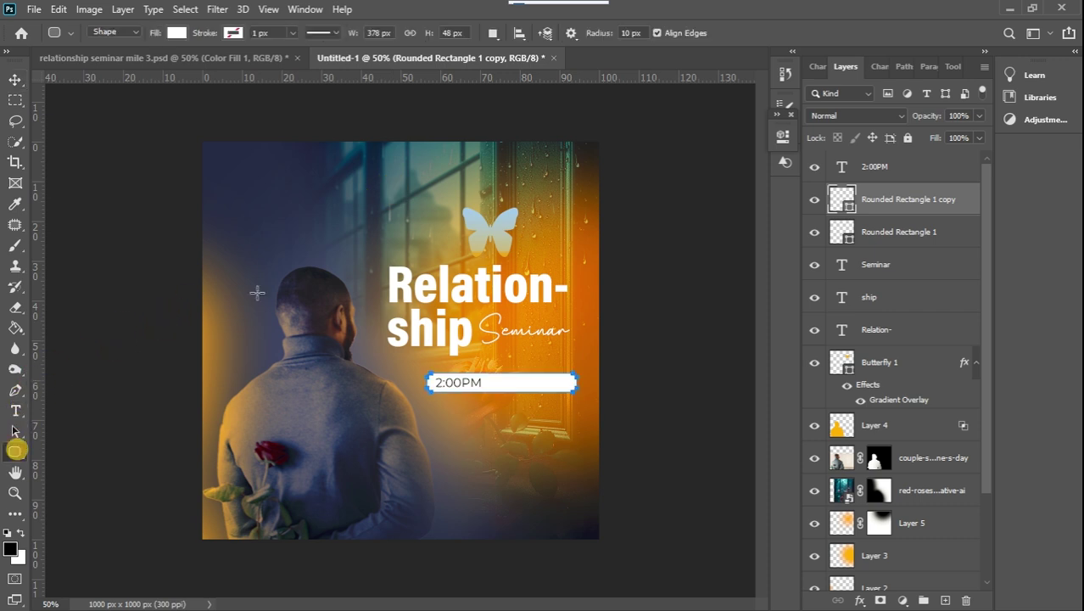
left_click(177, 33)
left_click(82, 64)
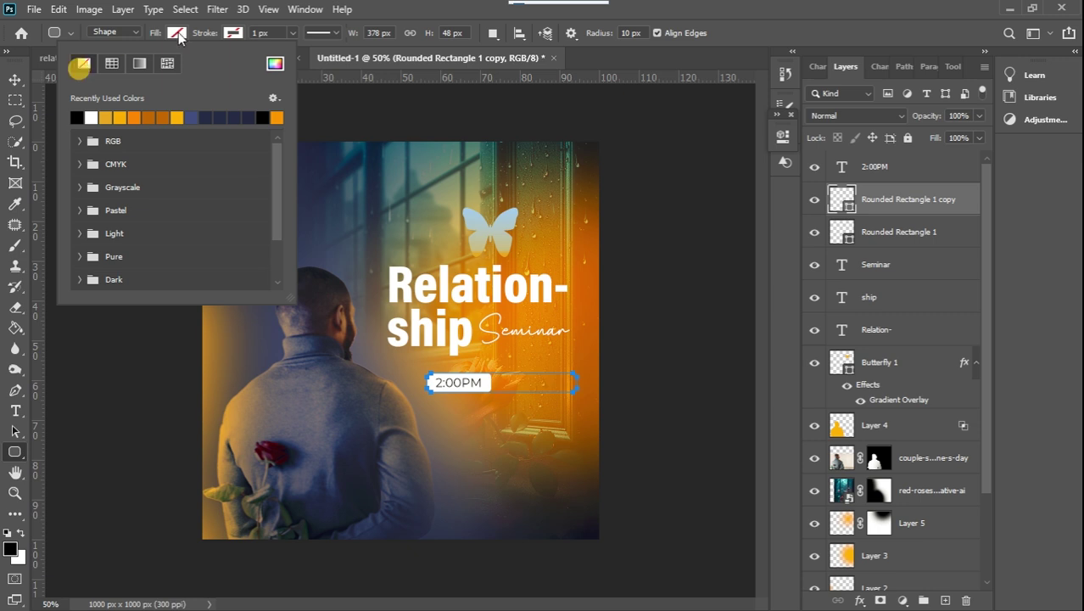
left_click(237, 34)
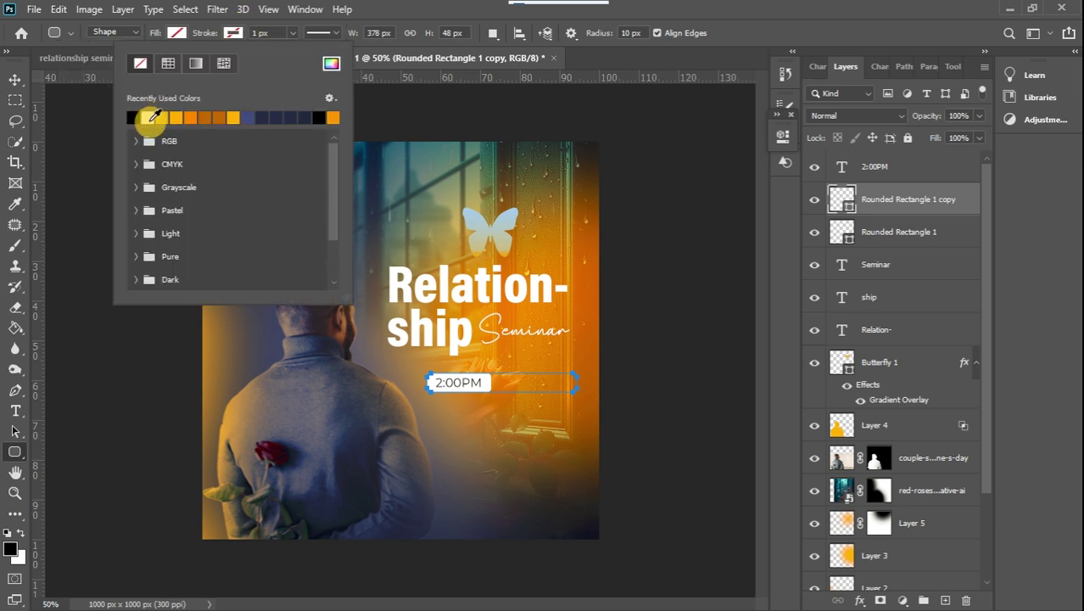
left_click(148, 120)
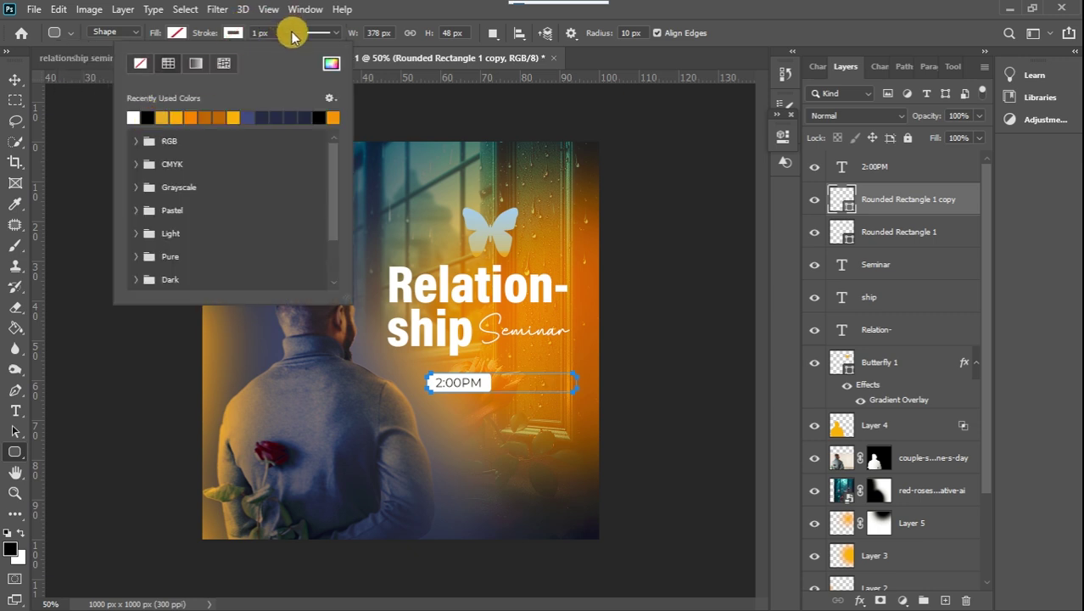
left_click(292, 33)
left_click_drag(291, 49, 295, 56)
left_click_drag(294, 56, 295, 57)
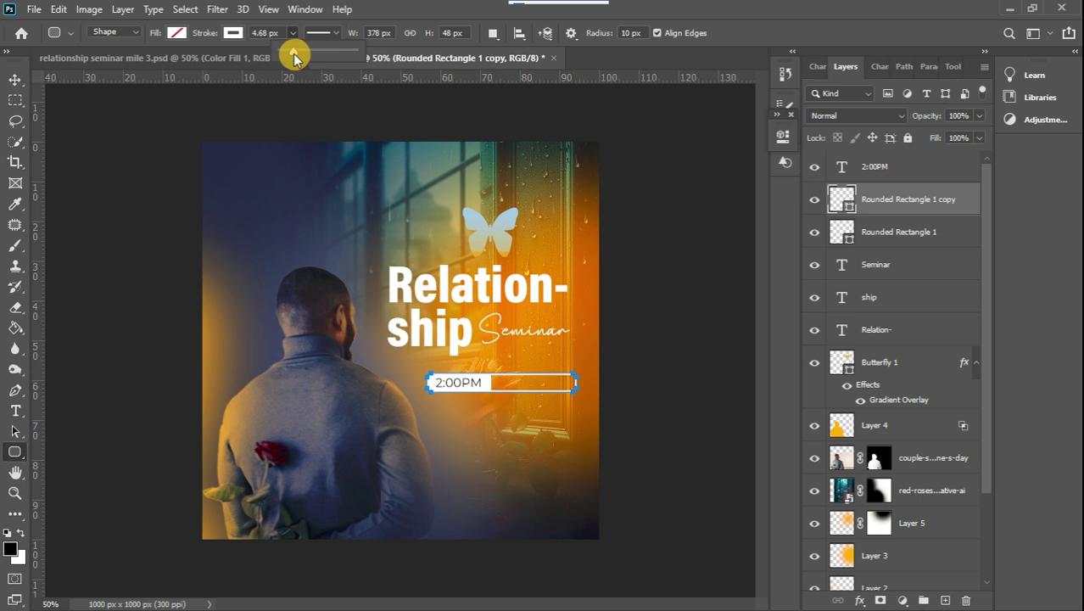
left_click(14, 88)
left_click(15, 85)
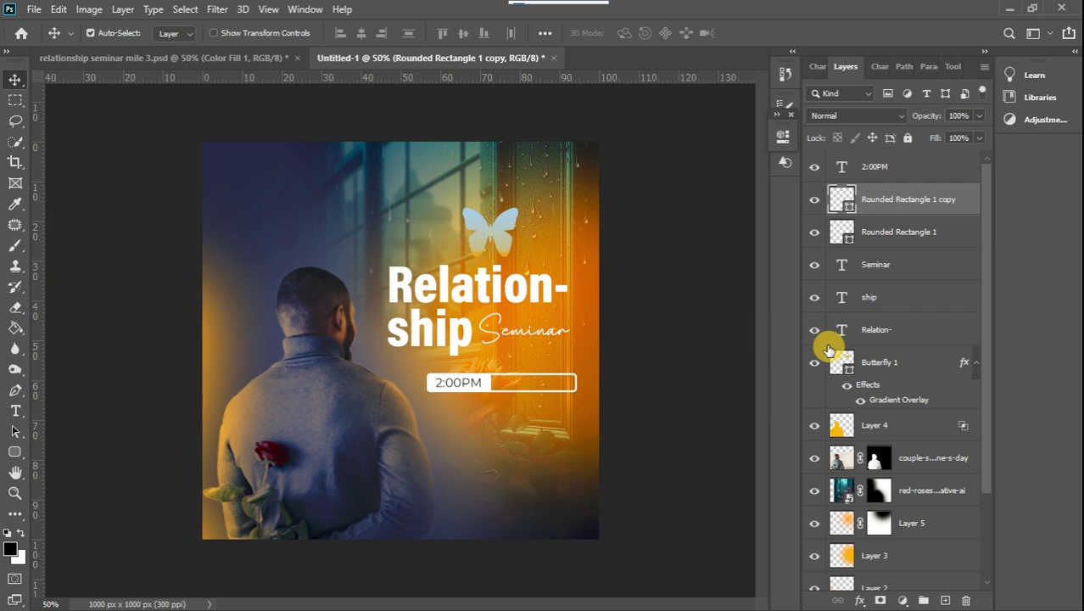
- Shift the red-roses window image slightly to the right in the background
left_click(848, 490)
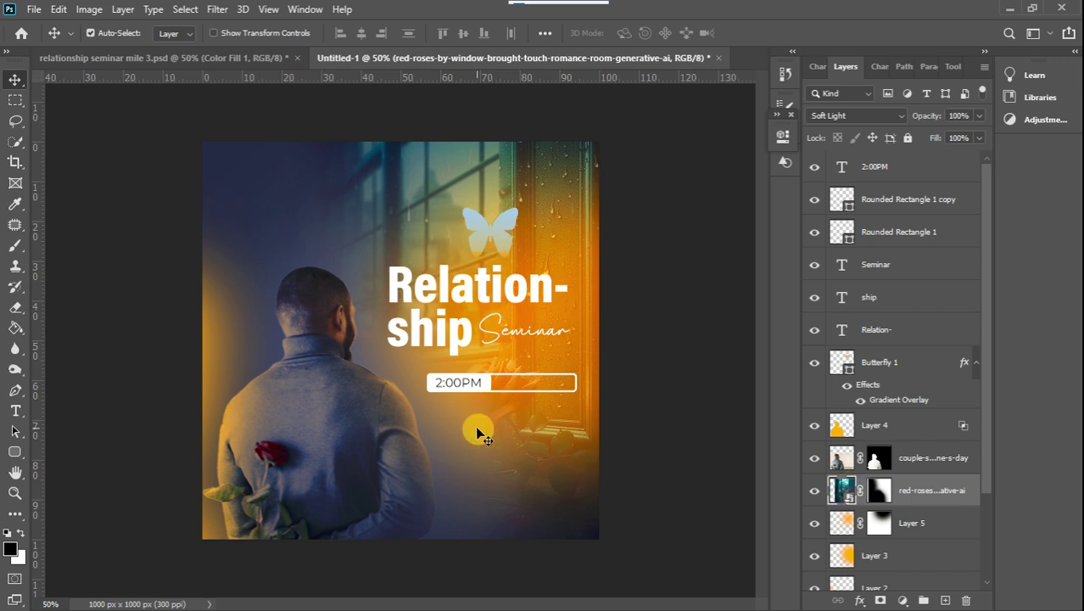
key("t")
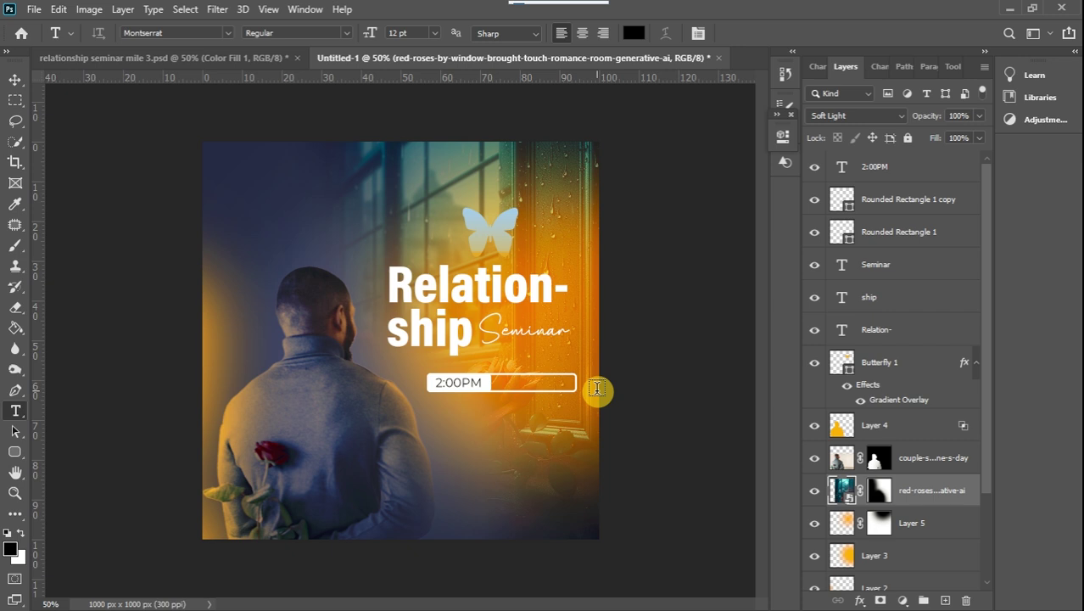
left_click(13, 80)
- Place a duplicate of the 2:00PM text below the outlined box and change its wording to 04 FEBRUARY 2024
left_click(466, 384)
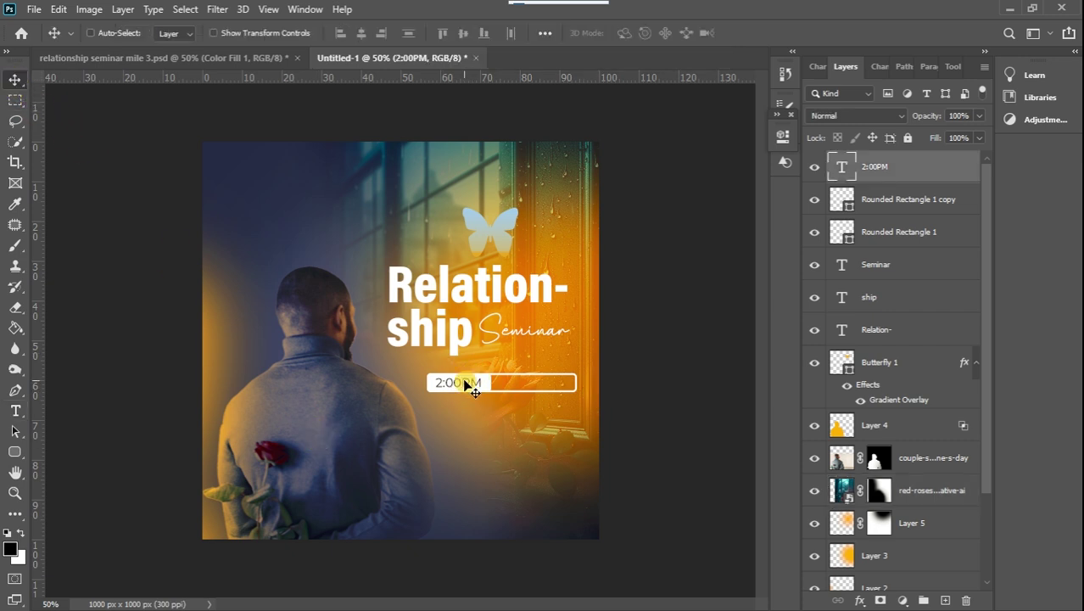
key("ctrl+j")
left_click_drag(466, 383, 472, 440)
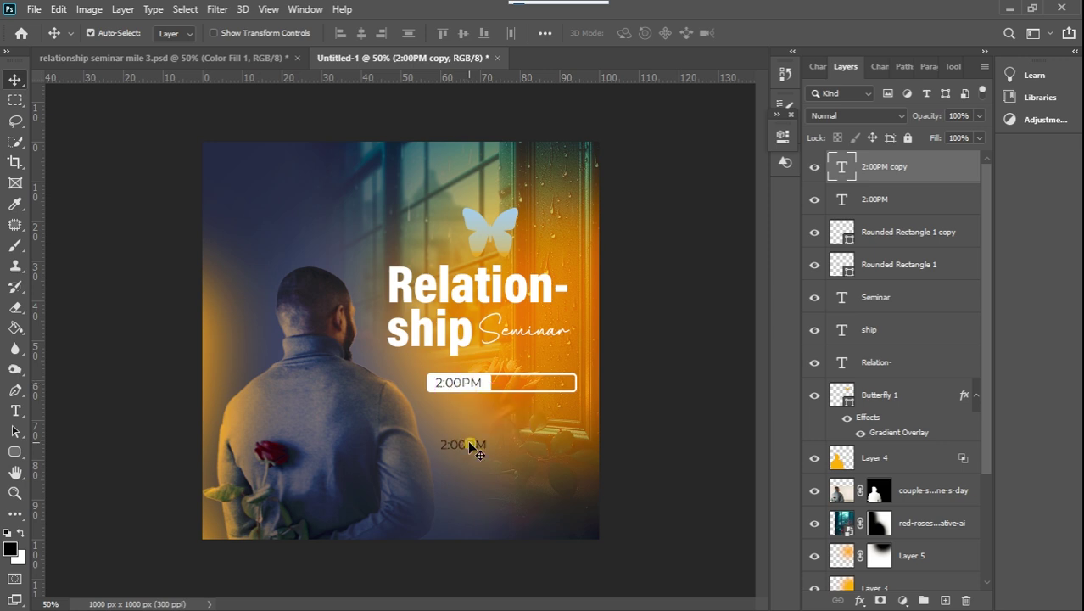
double_click(469, 440)
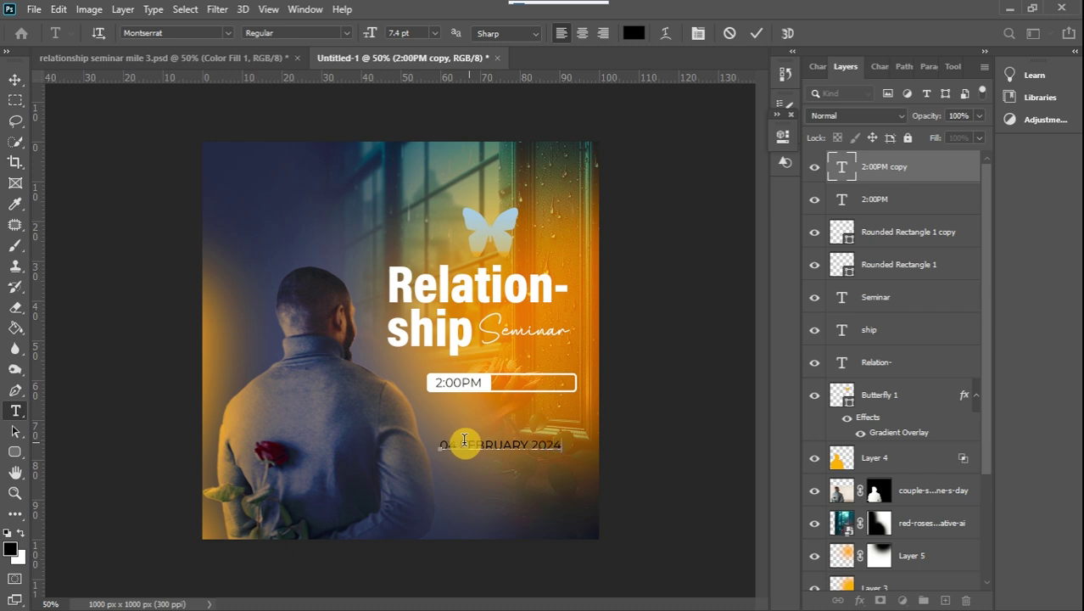
- Tighten the letter spacing of the 04 FEBRUARY 2024 text and change its colour to white, sampled from the Relation- title
key("ctrl+a")
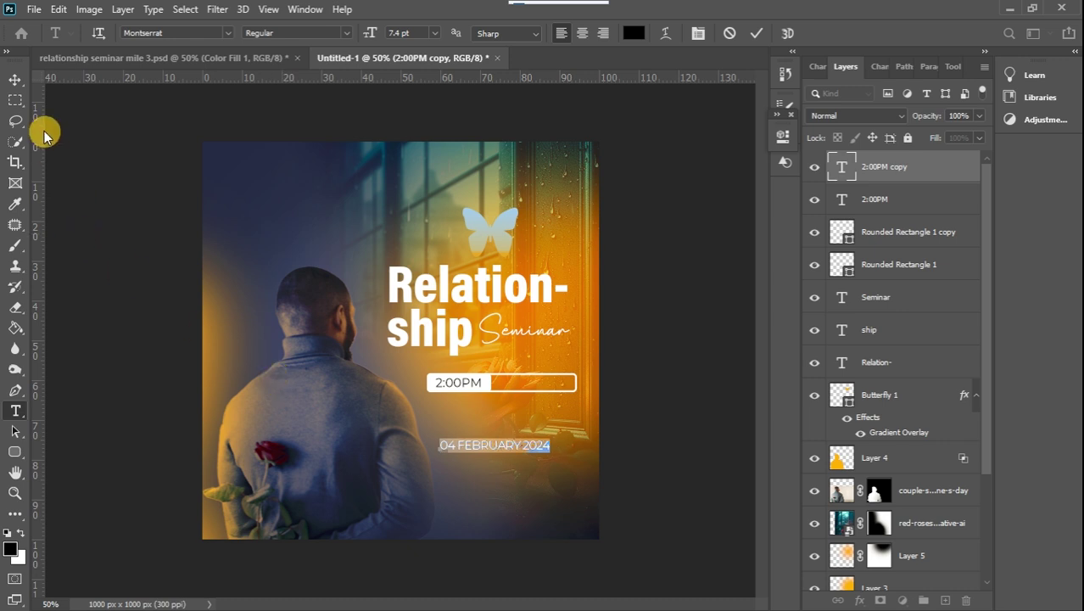
left_click(15, 79)
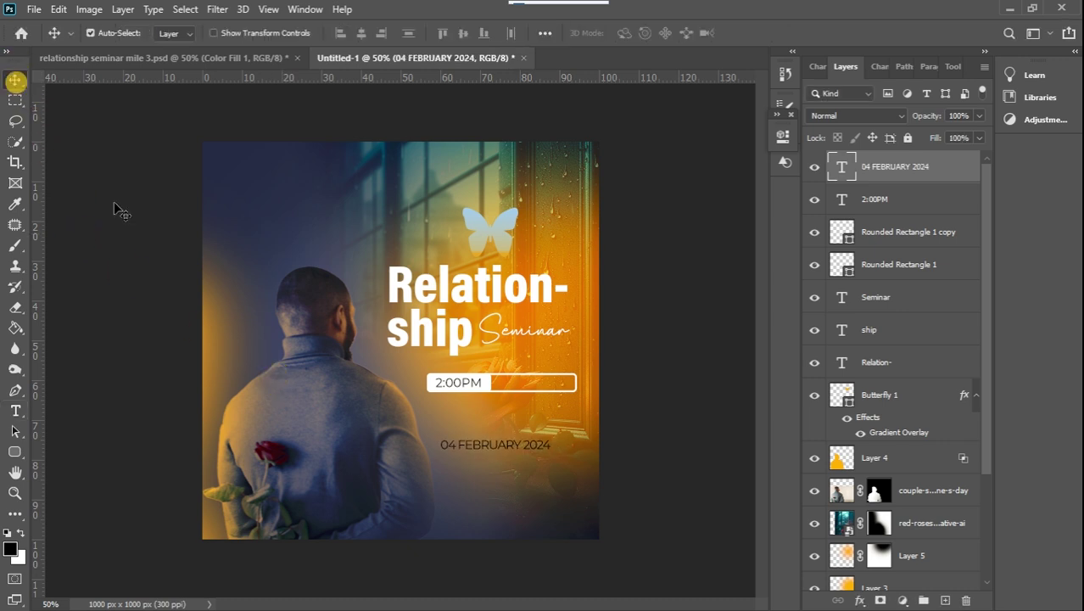
double_click(506, 446)
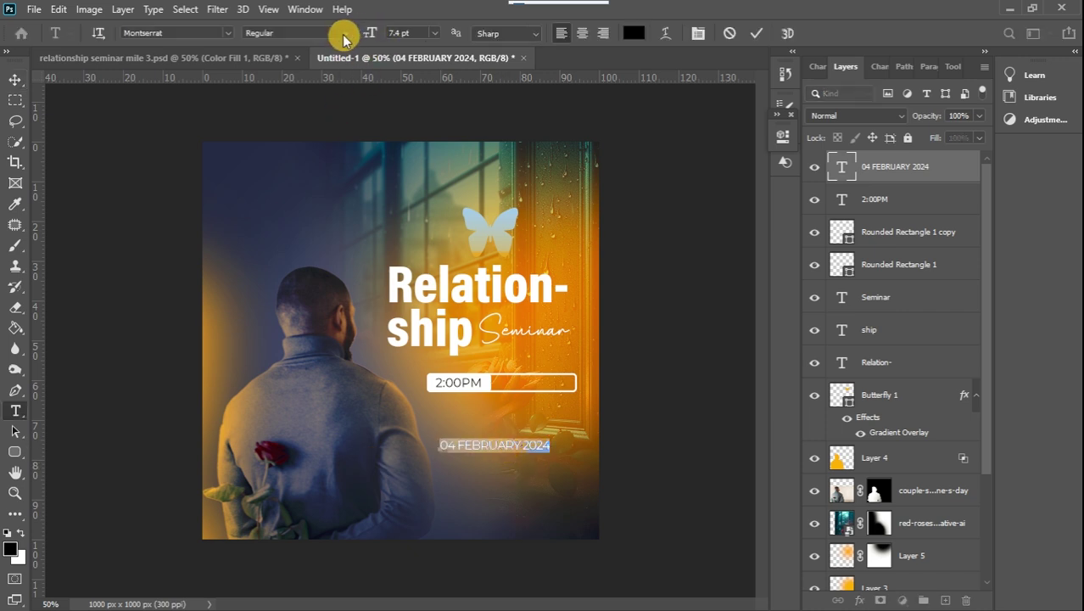
left_click(634, 32)
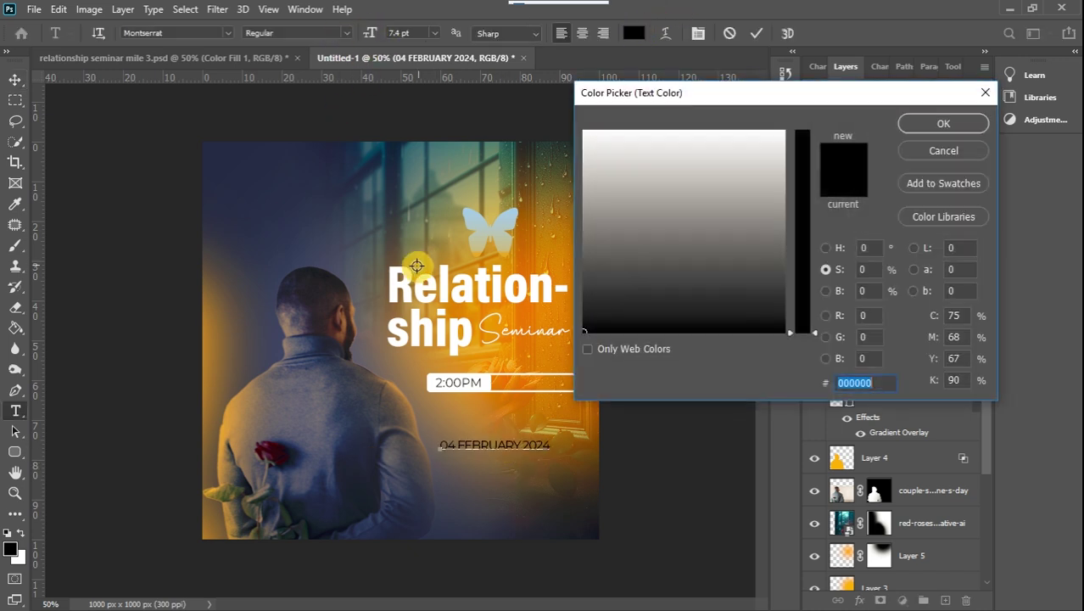
left_click(392, 283)
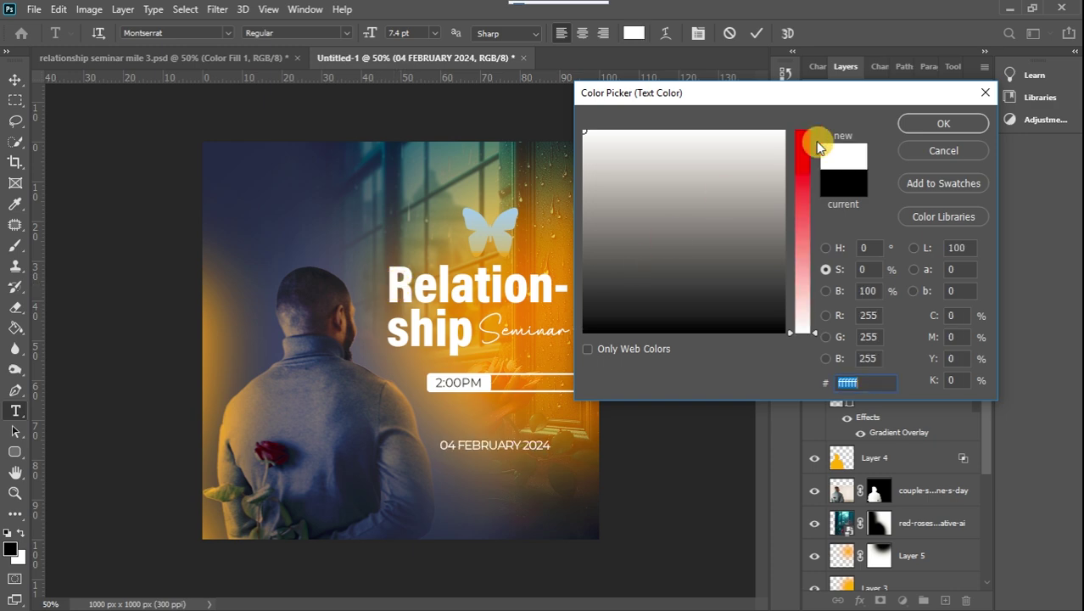
left_click(941, 123)
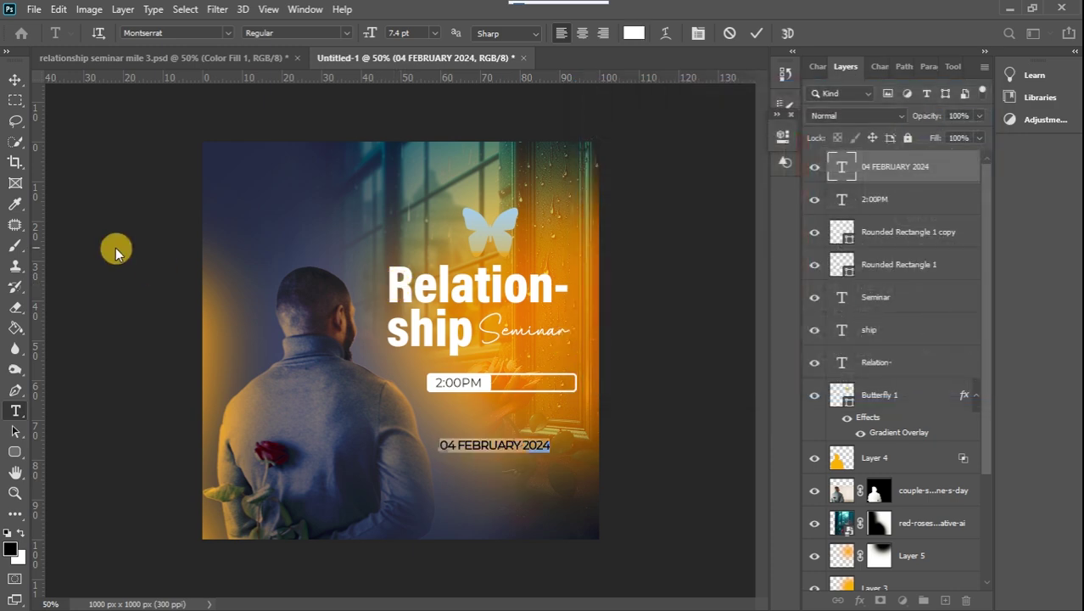
left_click(15, 79)
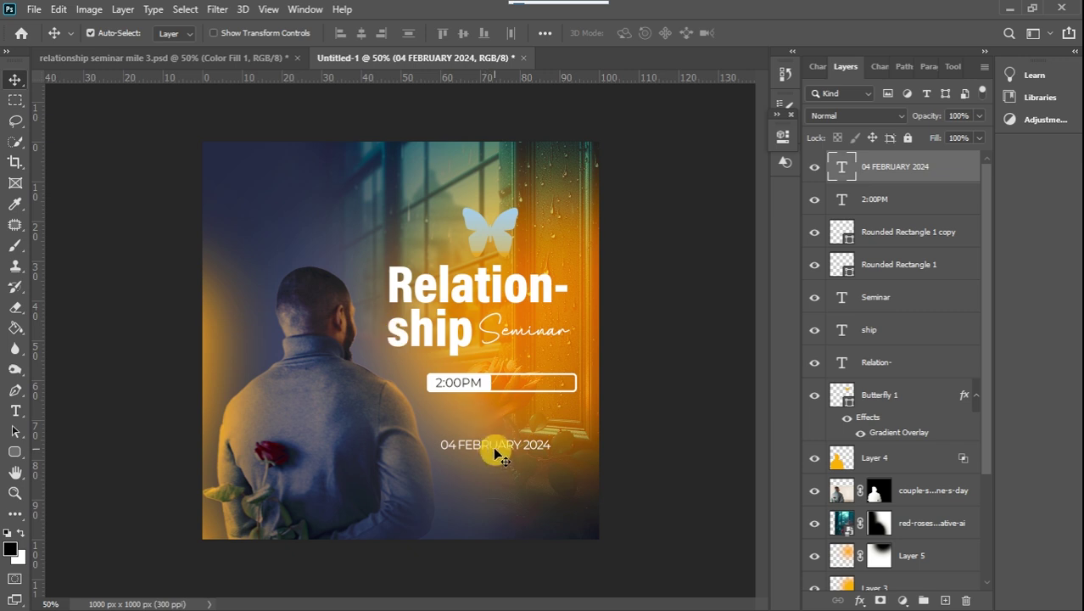
- Move the date text into the outlined box beside 2:00PM and shorten it to 04 FEBRUARY
left_click_drag(503, 449, 818, 376)
double_click(571, 382)
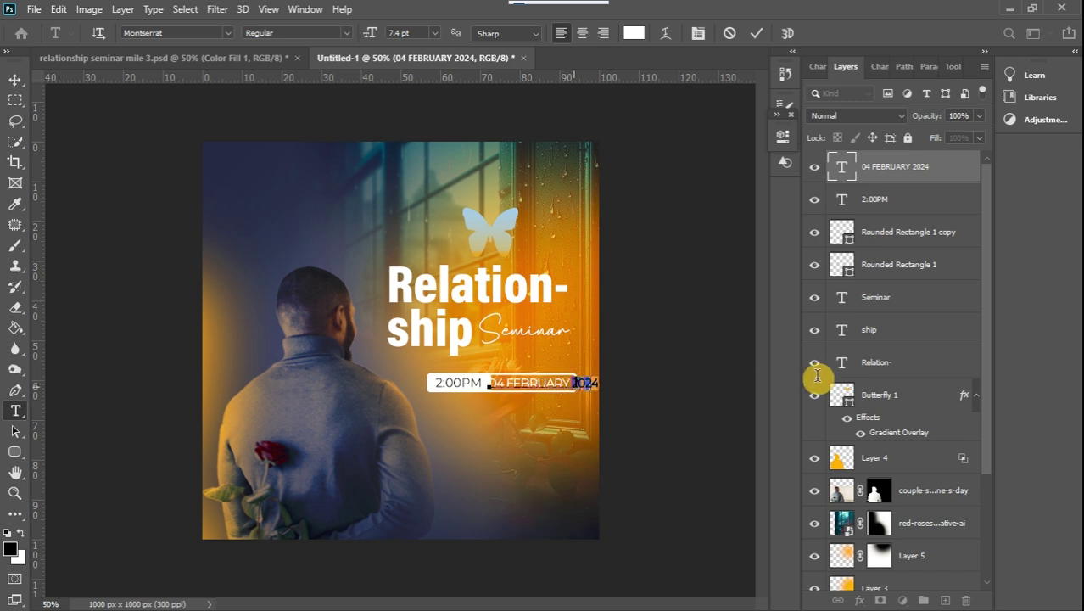
key("BackSpace")
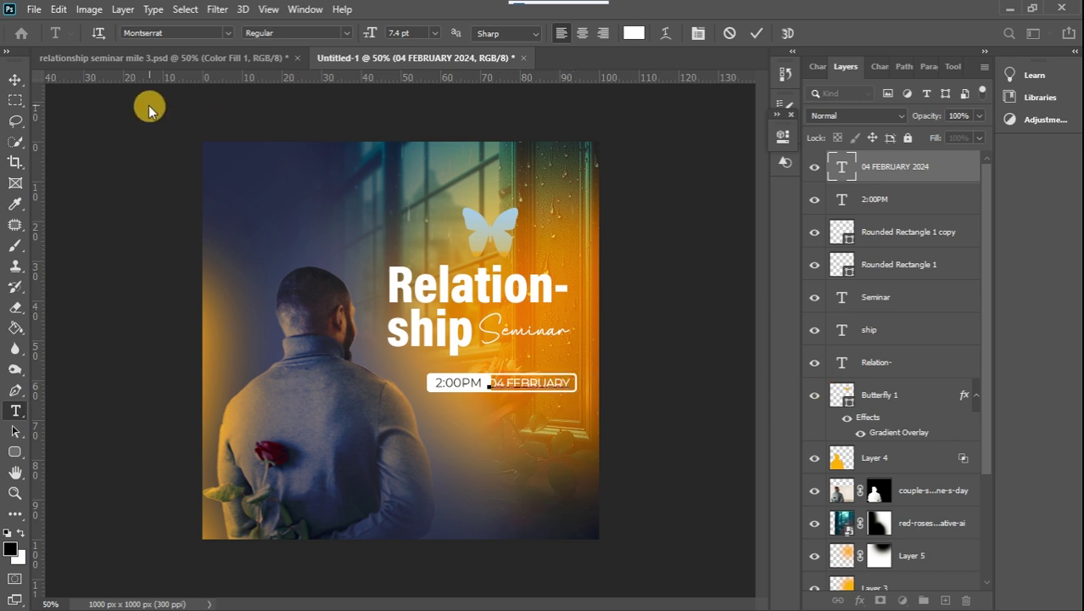
left_click(16, 80)
left_click_drag(536, 383, 543, 388)
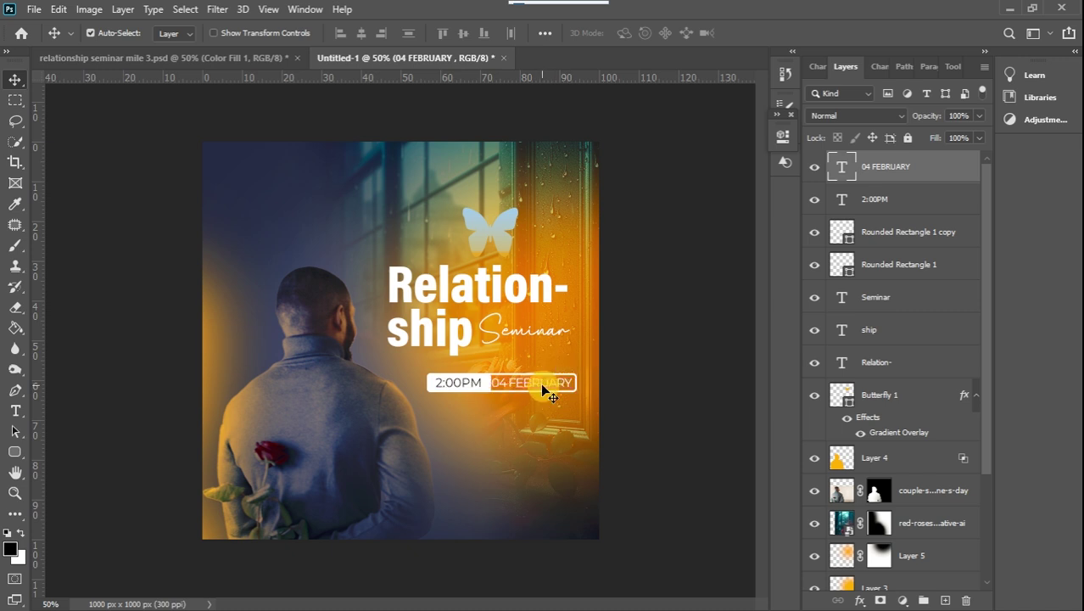
- Scale the 04 FEBRUARY text down slightly so it fits inside the outlined box with margins on both sides
key("ctrl+t")
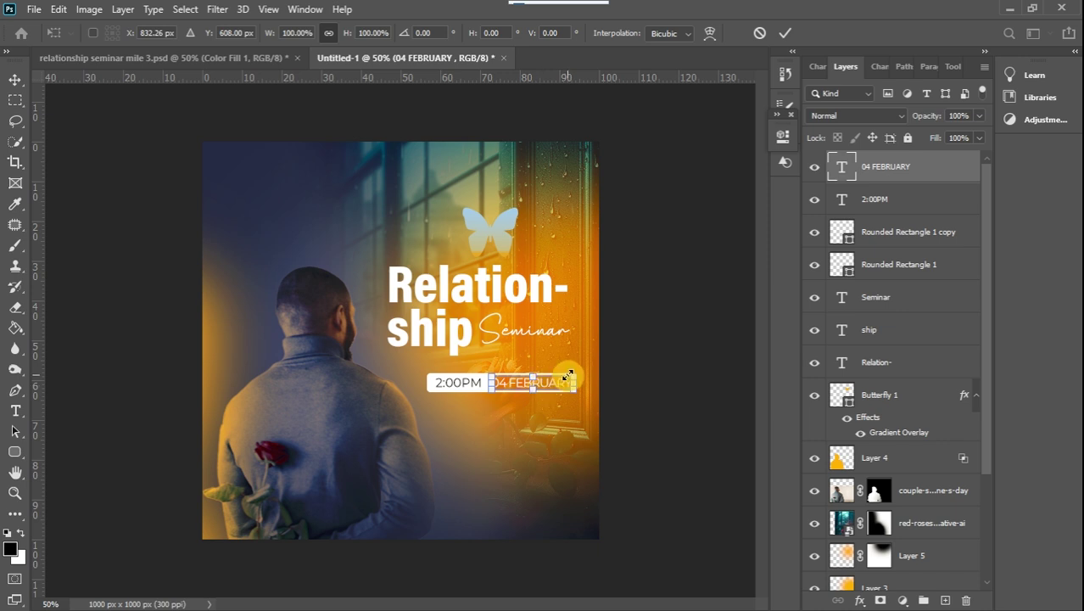
left_click_drag(577, 381, 565, 381)
left_click(8, 83)
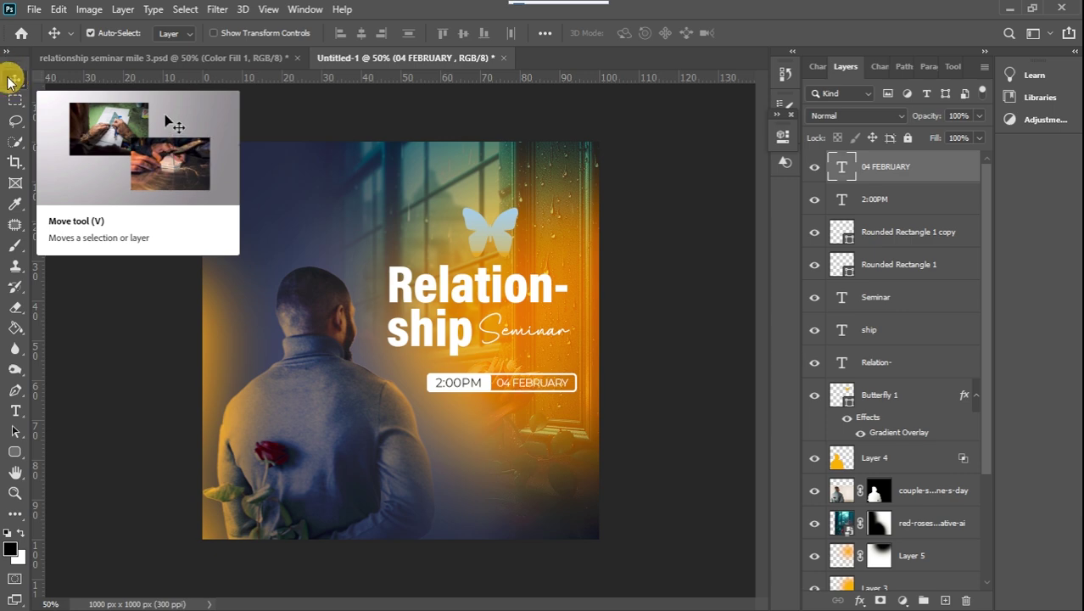
- Draw a white rectangle about 1046 by 410 px directly above Layer 4, covering the poster's lower right and running past its edges
left_click(382, 460)
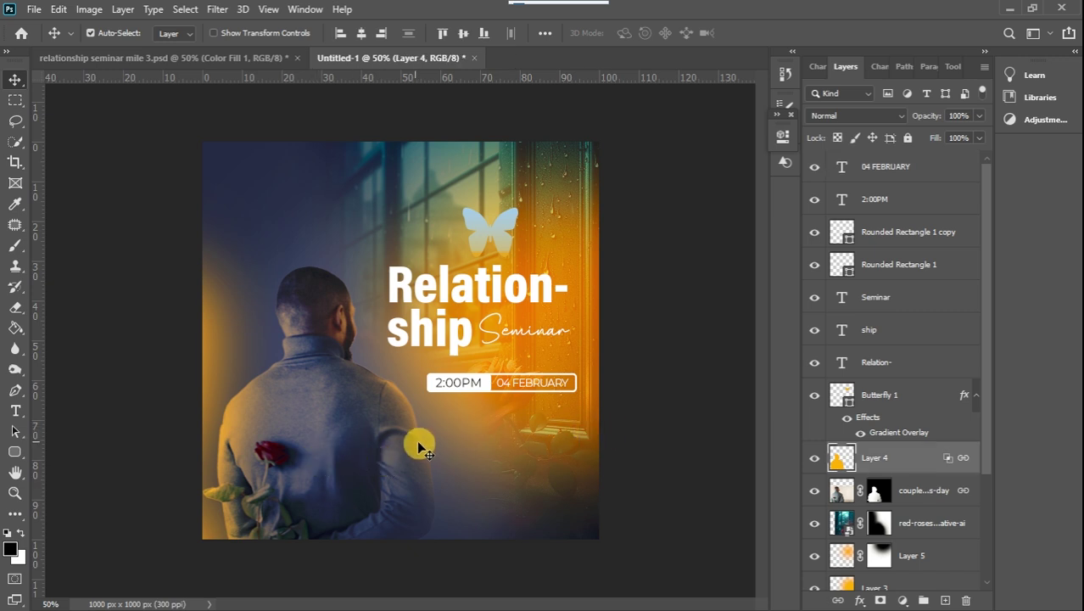
left_click(14, 451)
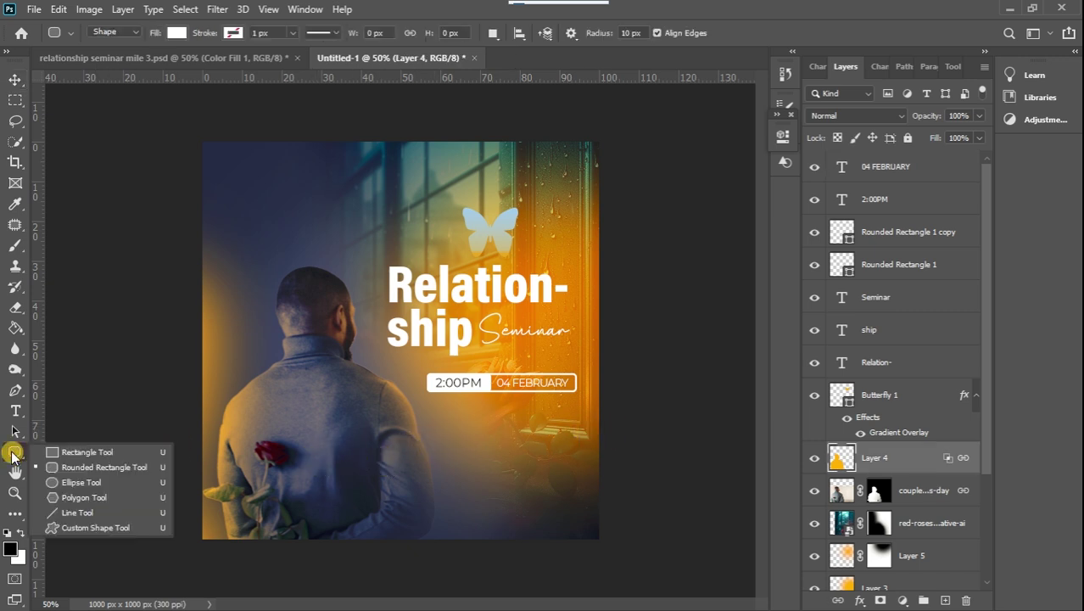
left_click(83, 455)
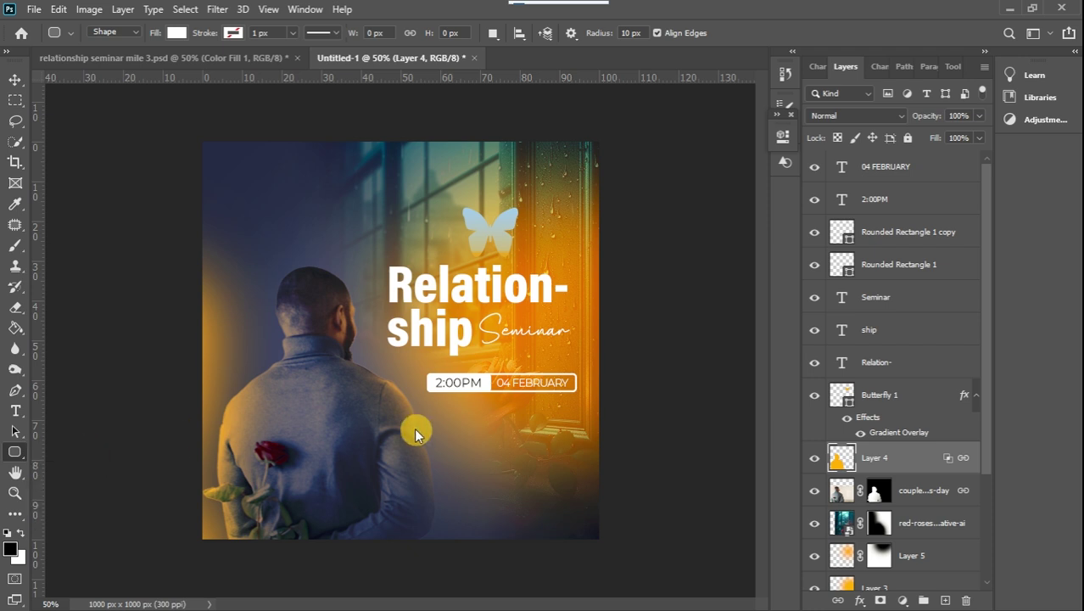
left_click_drag(259, 428, 675, 591)
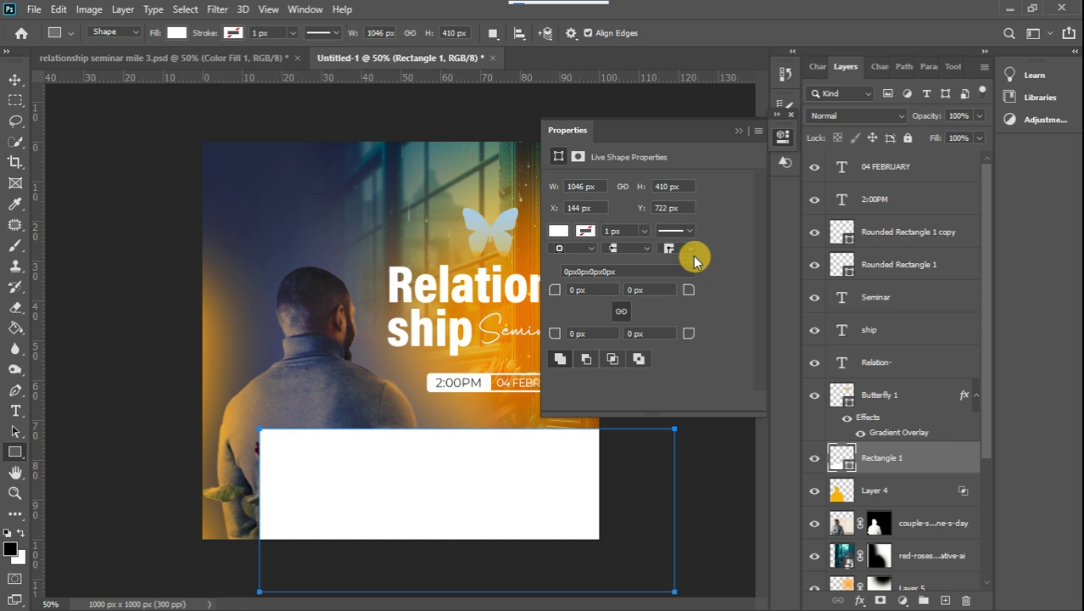
left_click(738, 130)
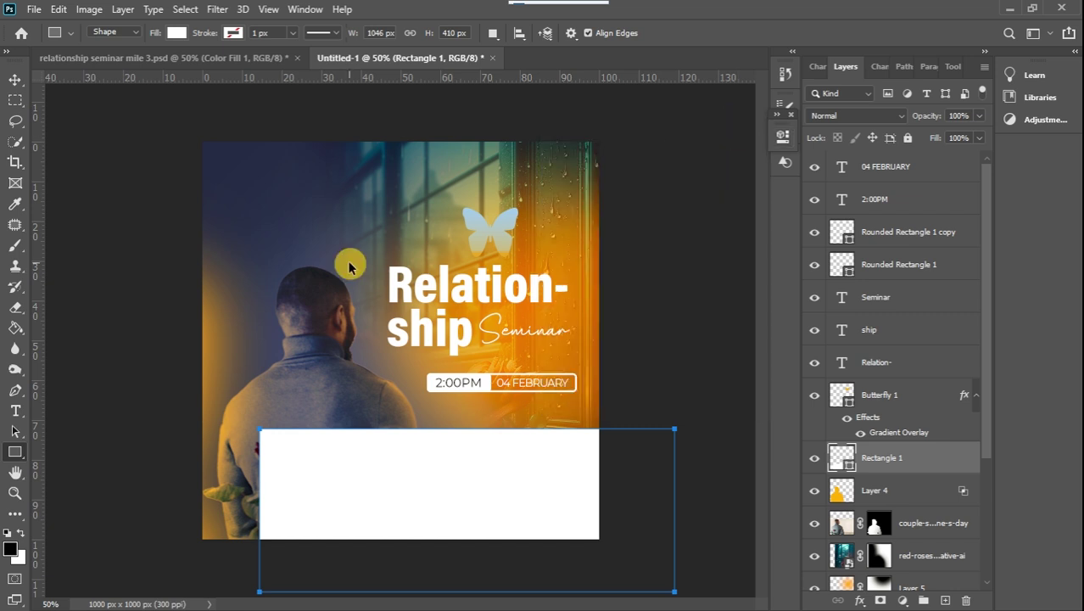
- Rotate the white rectangle by -5.23° so its upper edge slants upward, accepting its conversion to a regular path
key("ctrl+t")
left_click_drag(706, 433, 690, 415)
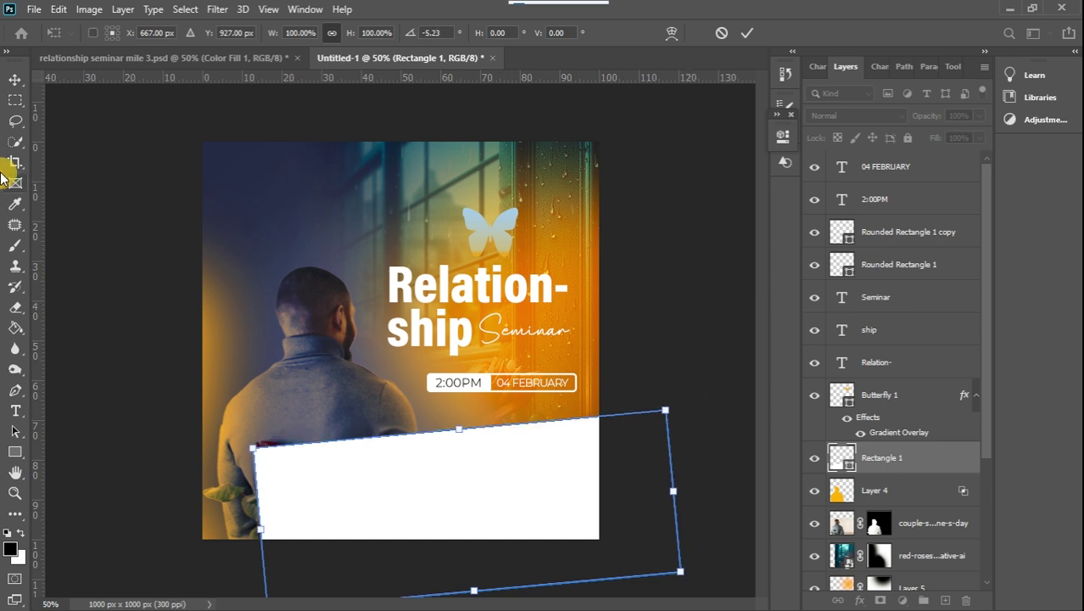
left_click(15, 79)
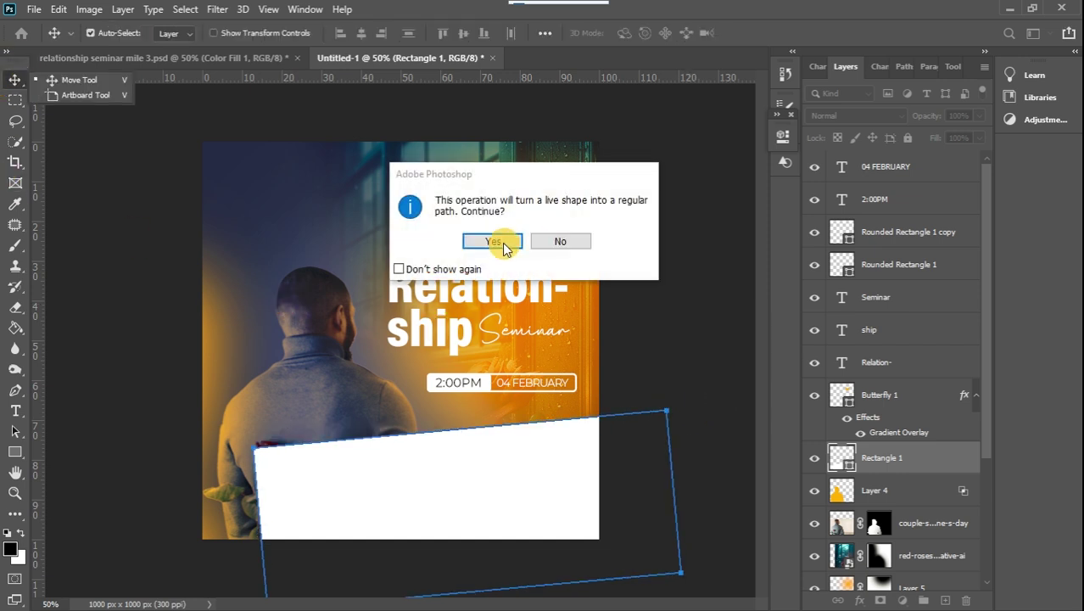
left_click(546, 243)
mouse_move(1067, 253)
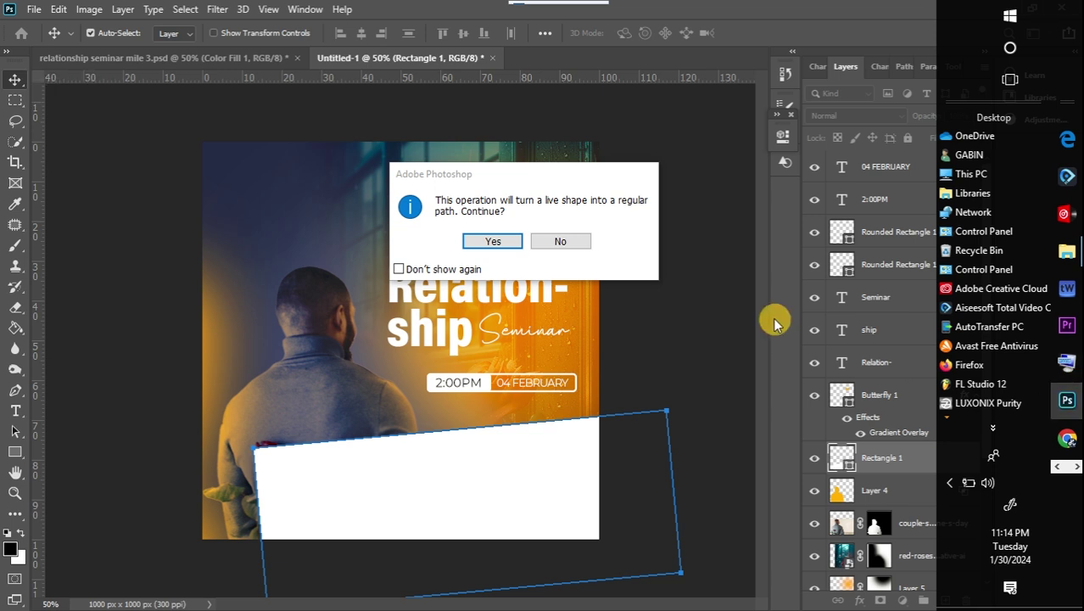
left_click(494, 242)
left_click(494, 241)
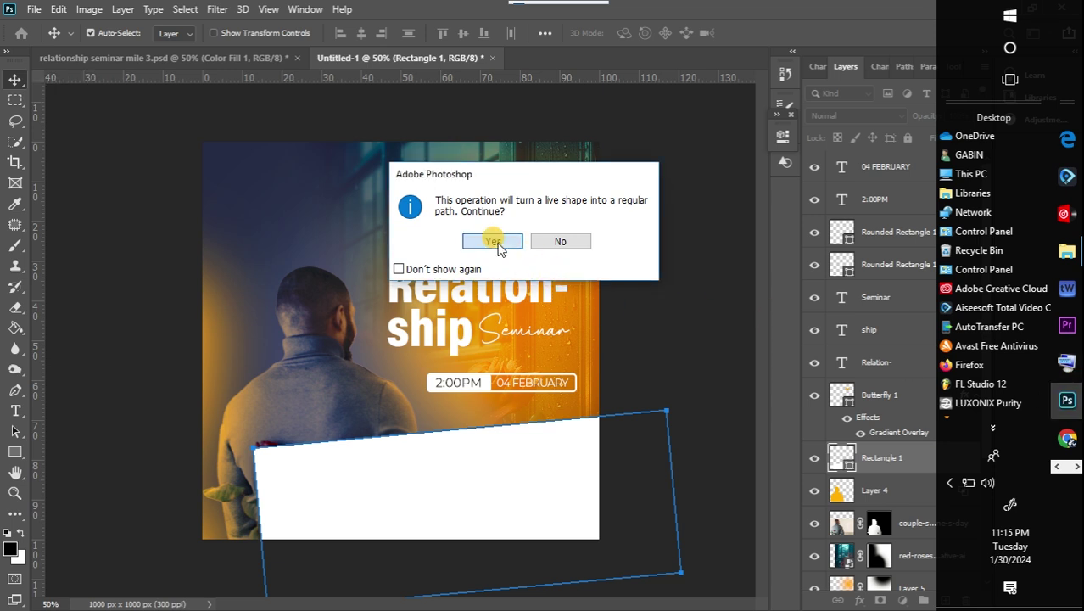
left_click(18, 76)
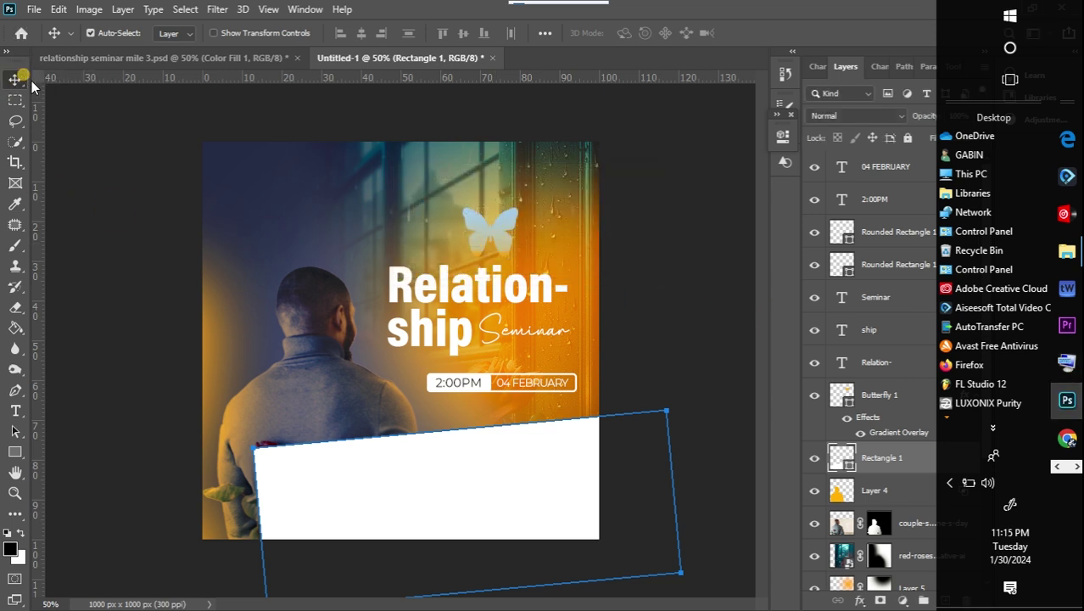
left_click(706, 291)
key("super")
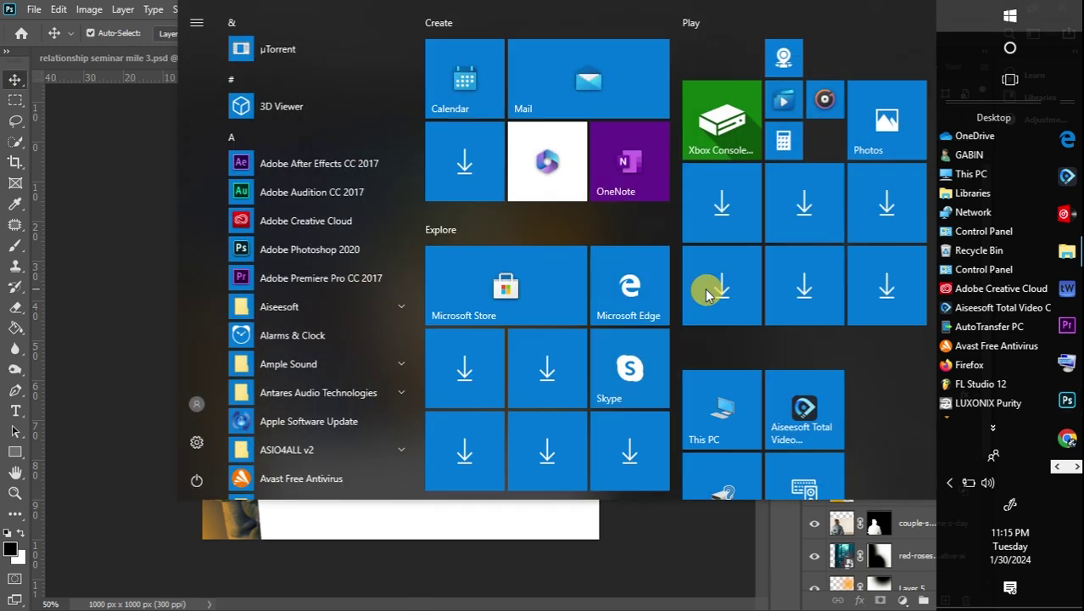
key("super")
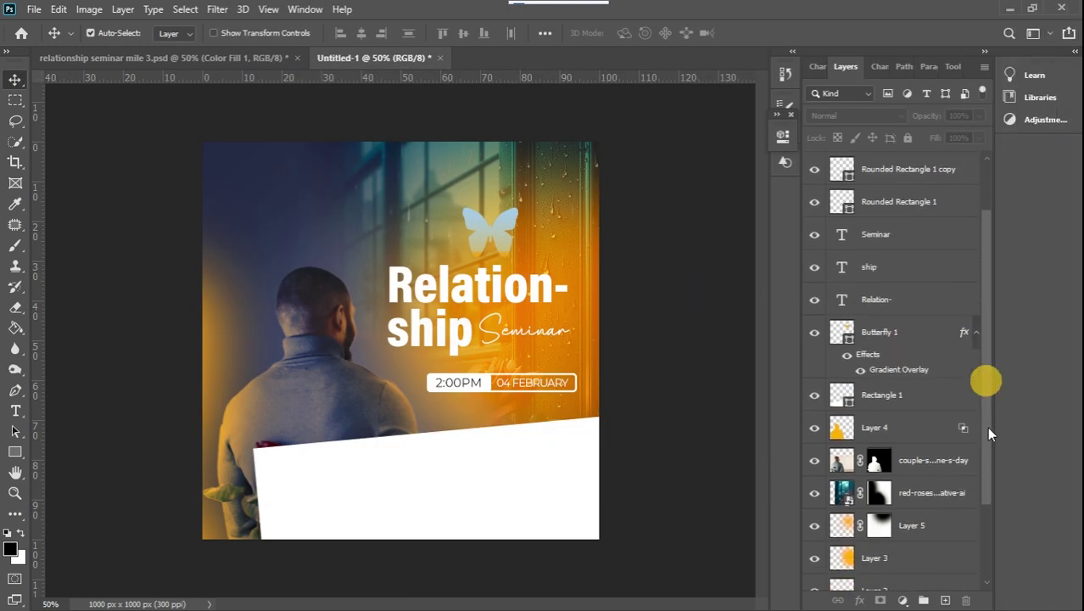
- Move the Rectangle 1 layer down in the stack, directly beneath the masked photo layer of the man
scroll(985, 377, "down", 1)
scroll(990, 362, "down", 3)
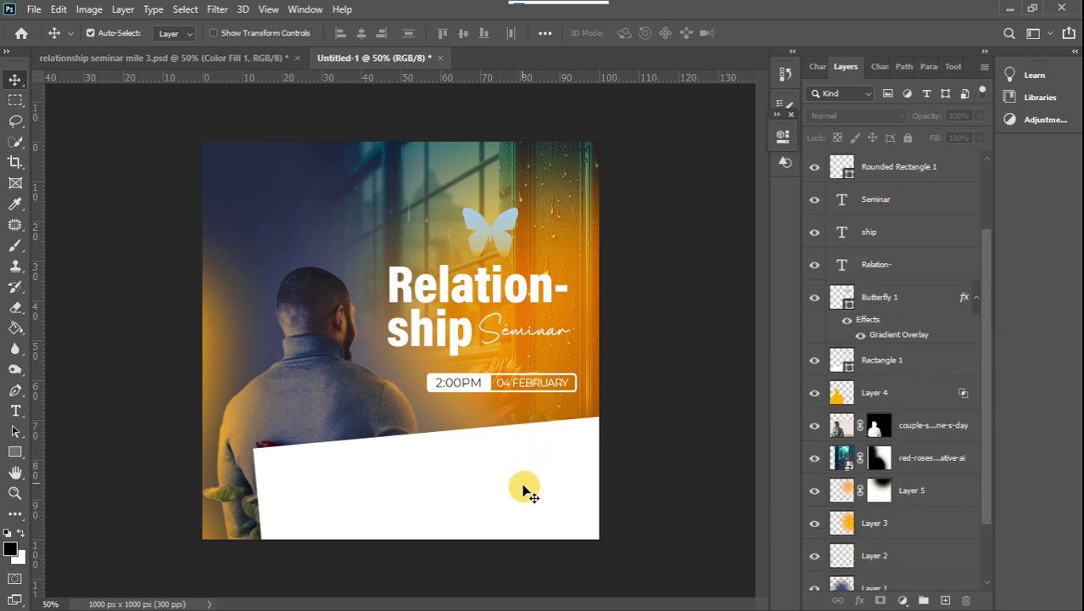
left_click(517, 482)
left_click_drag(955, 365, 948, 433)
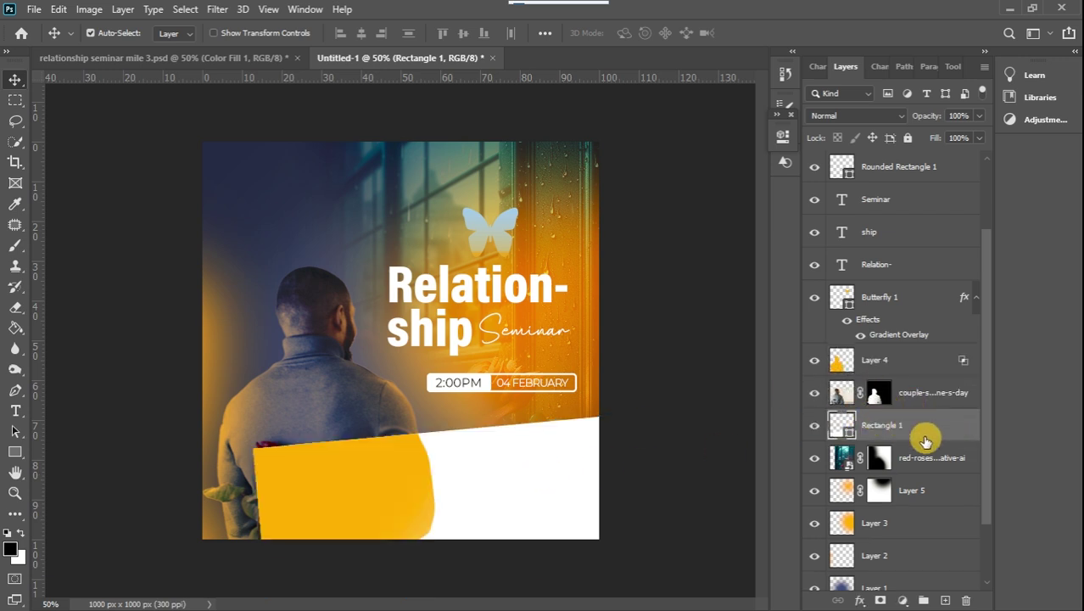
- Mask Rectangle 1 out over the man, painting black with an 800 px brush at 74% hardness inside a selection loaded from Layer 4, and deselect
left_click(880, 601)
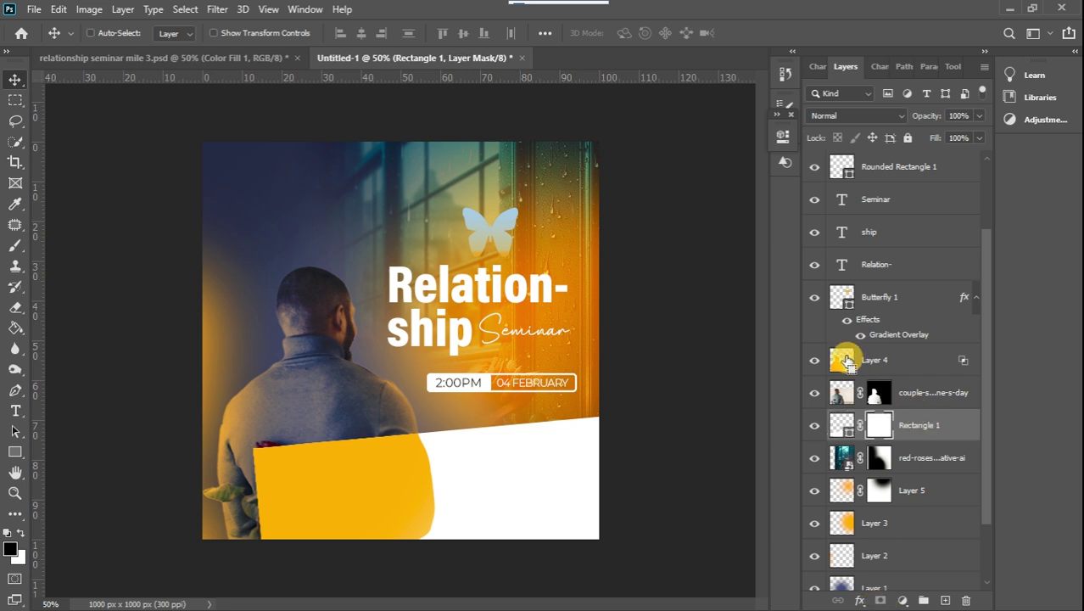
left_click(844, 362, "ctrl")
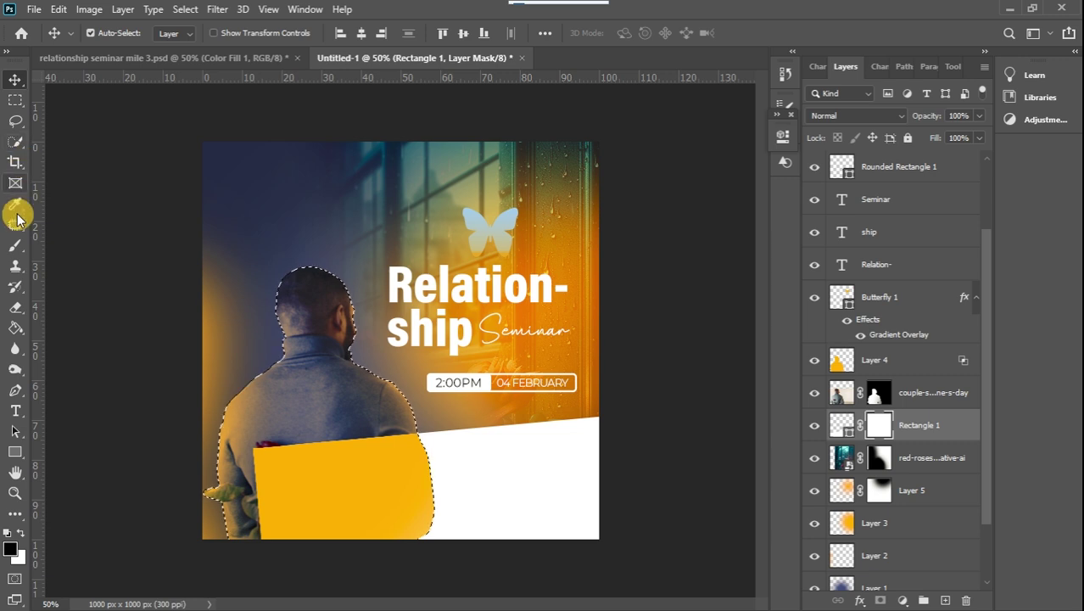
left_click(16, 245)
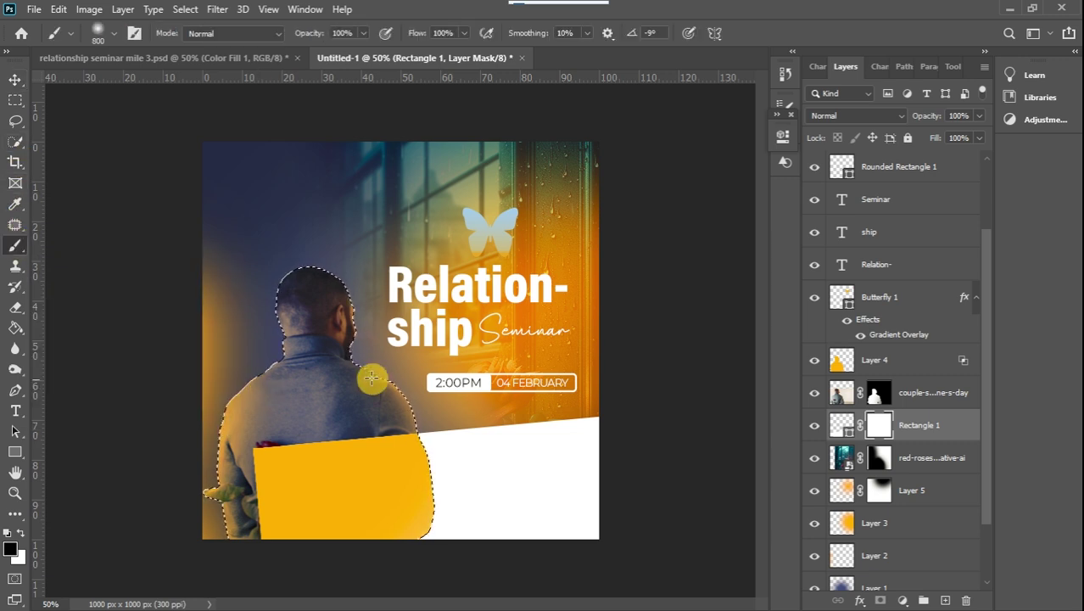
right_click(358, 354)
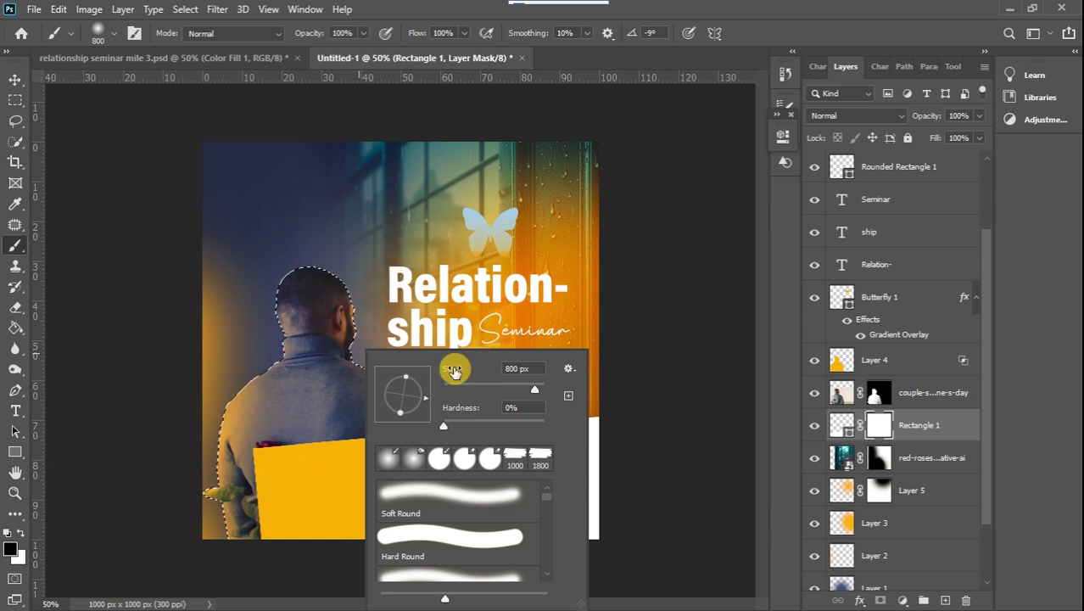
left_click_drag(444, 426, 519, 438)
left_click(19, 82)
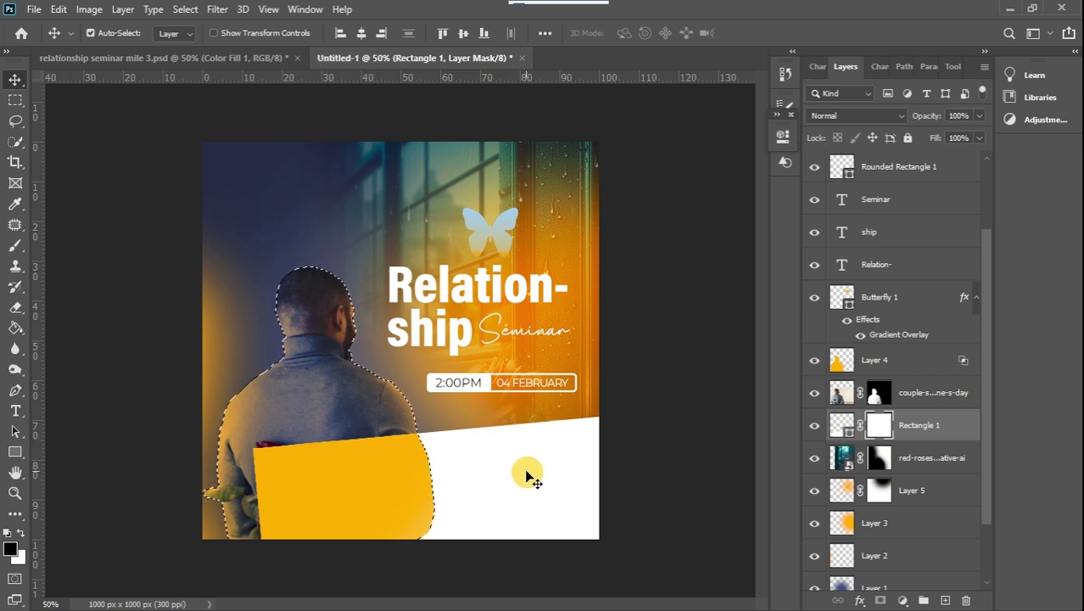
left_click(15, 243)
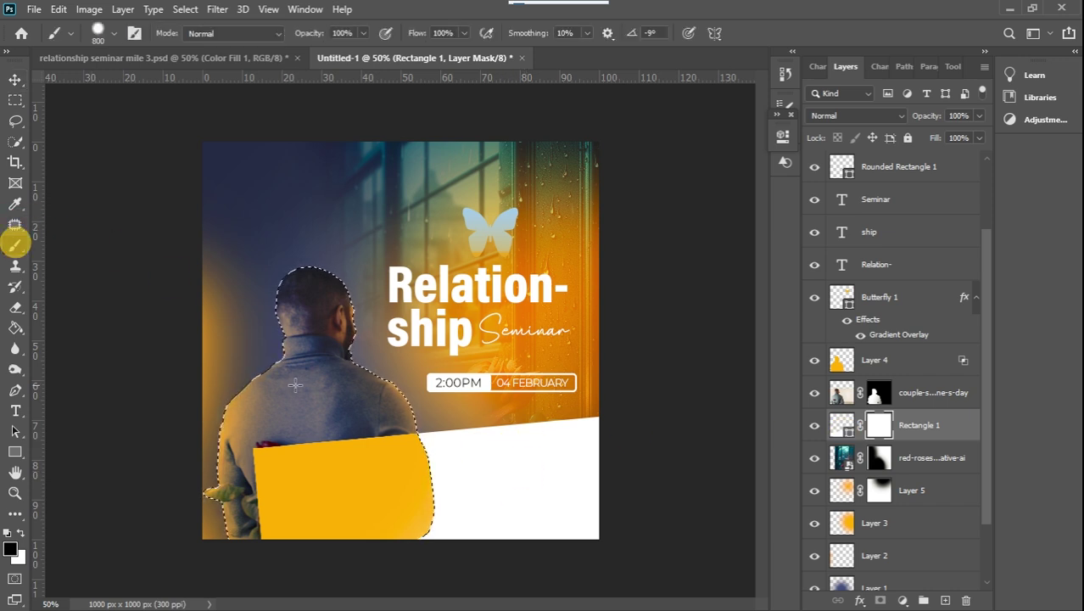
mouse_move(265, 469)
left_mouse_down()
mouse_move(272, 483)
mouse_move(287, 461)
mouse_move(284, 484)
mouse_move(294, 443)
left_mouse_up()
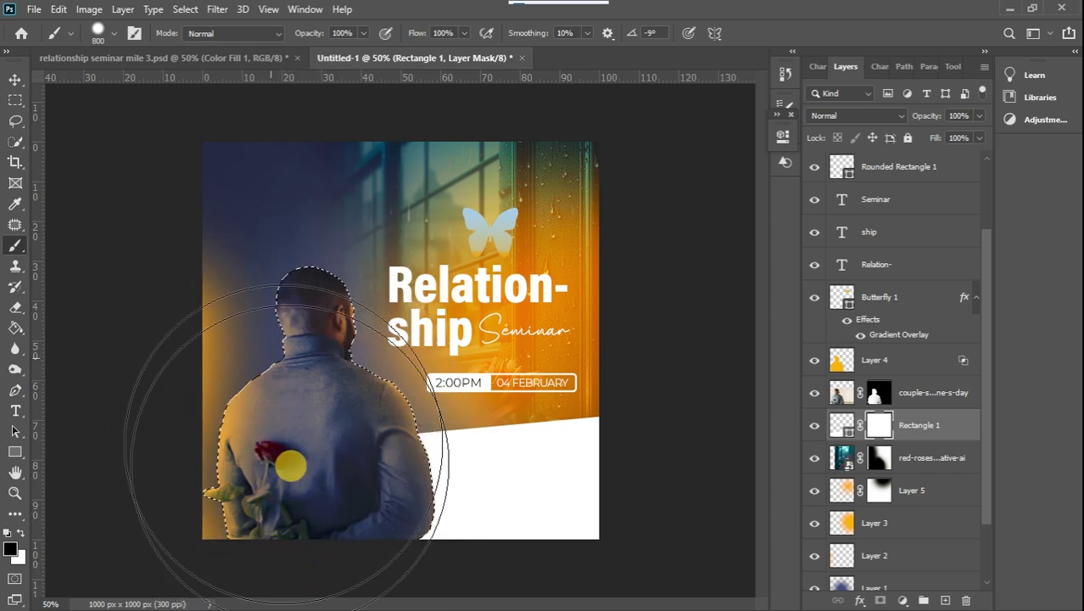
left_click(14, 104)
left_click(346, 177)
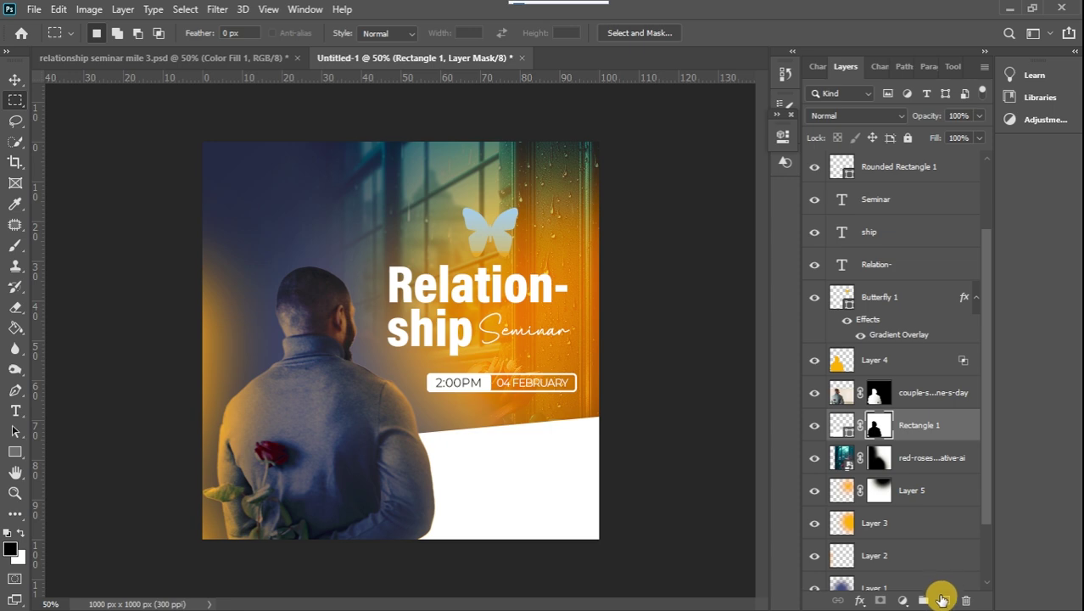
- Add a new layer directly above Rectangle 1 and set the brush to 200 px with 0% hardness
left_click(944, 600)
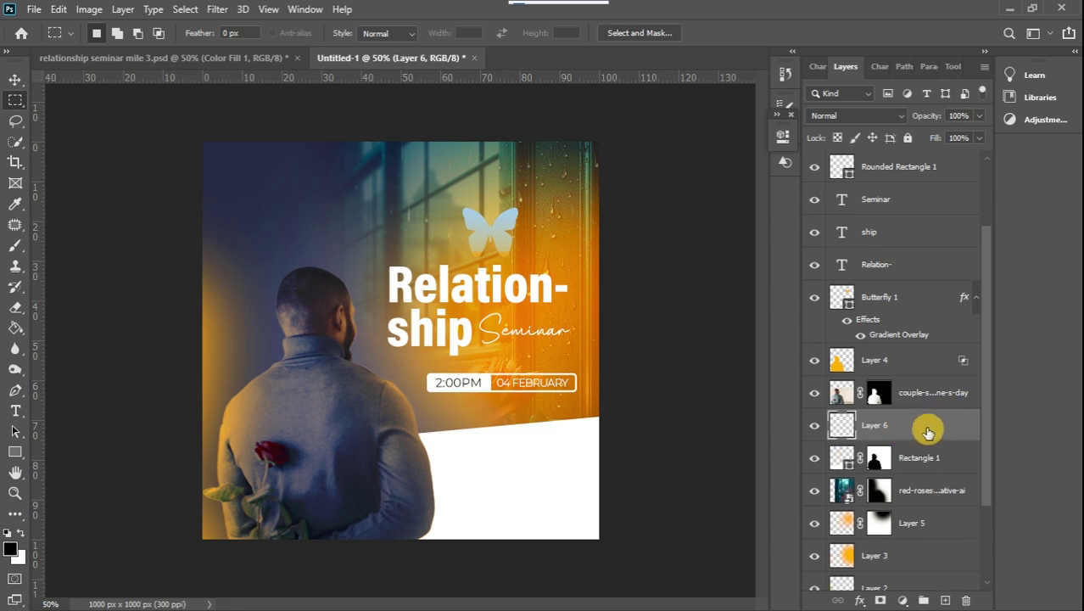
left_click(15, 245)
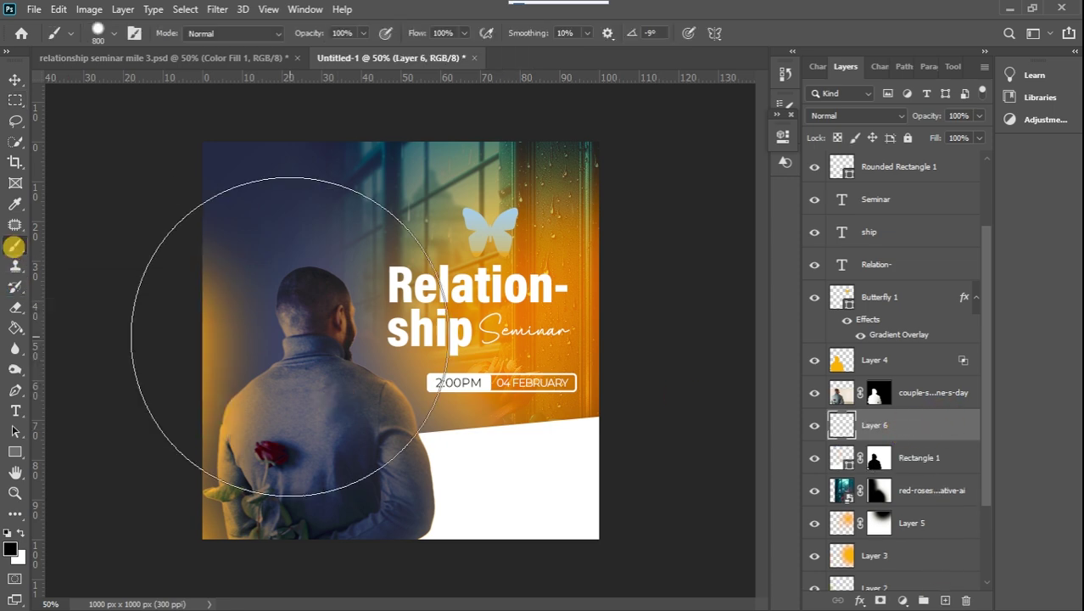
key("bracketleft")
key("bracketleft")
key("bracketleft")
key("bracketleft")
key("bracketleft")
key("bracketleft")
key("bracketleft")
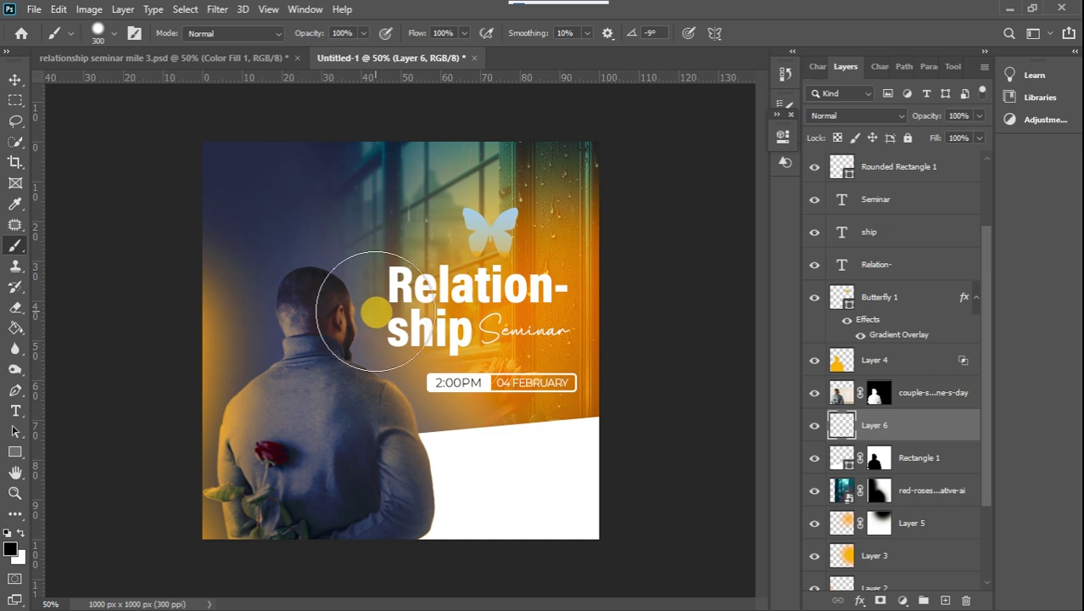
key("bracketleft")
key("bracketleft")
right_click(378, 311)
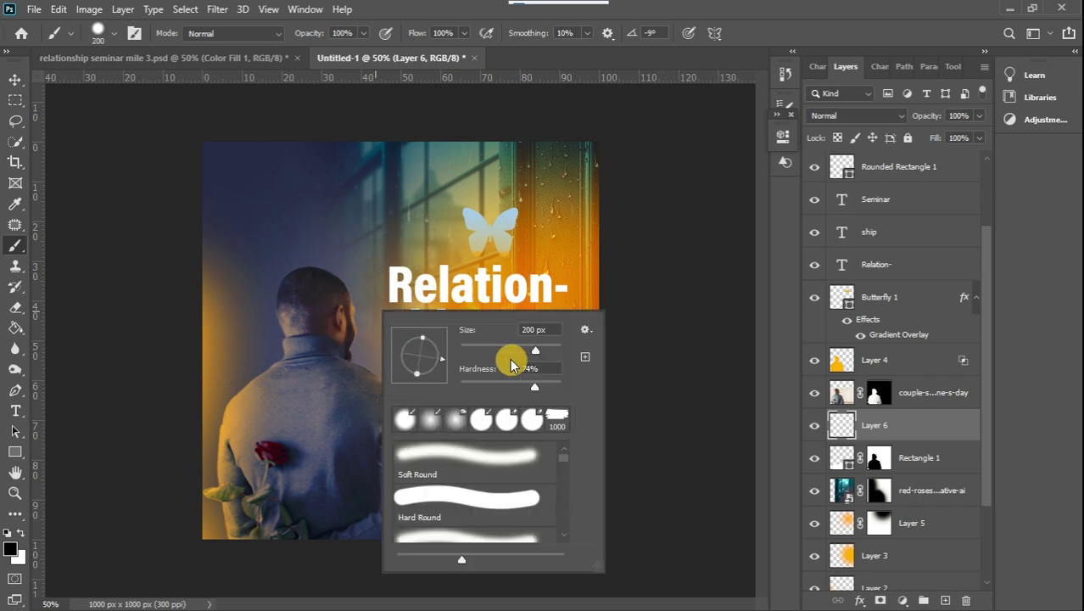
left_click_drag(531, 391, 447, 390)
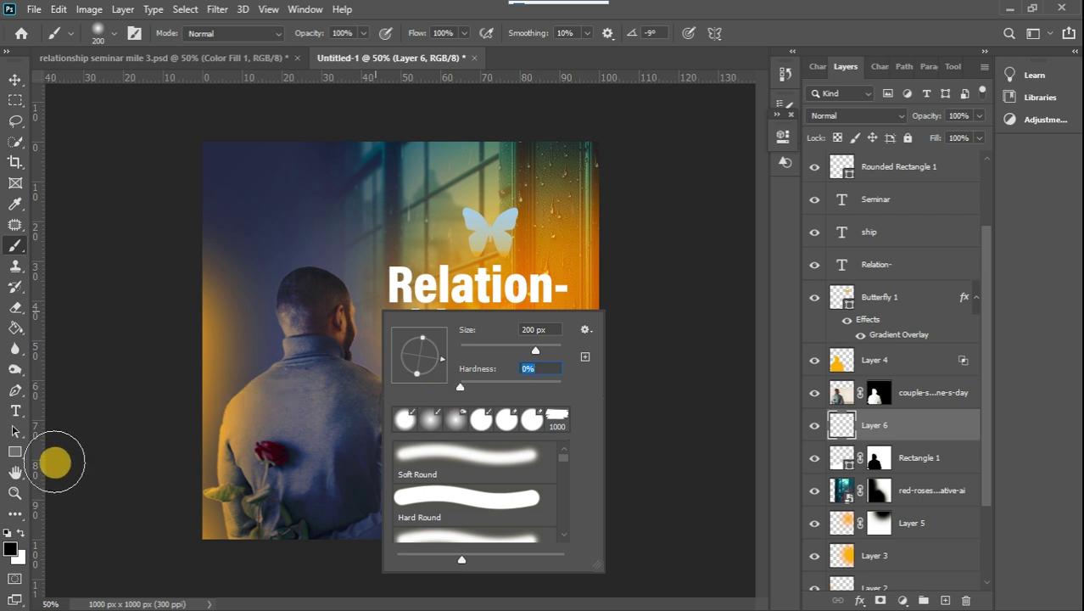
- Sample the dark blue of the poster's upper background and paint a soft shadow along the man's arm over the white shape
left_click(10, 548)
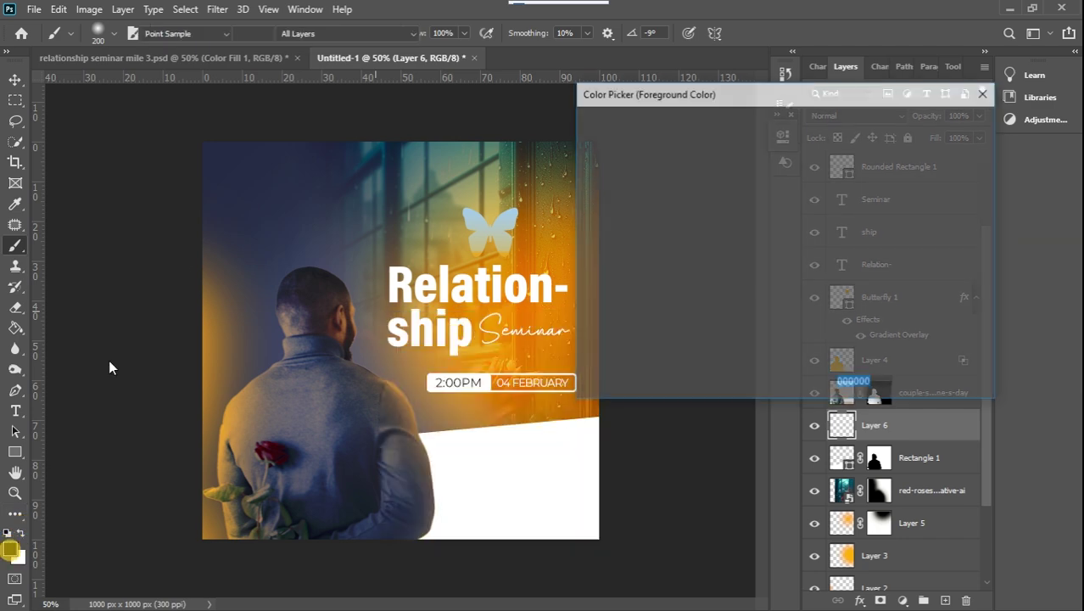
left_click(303, 159)
left_click(933, 123)
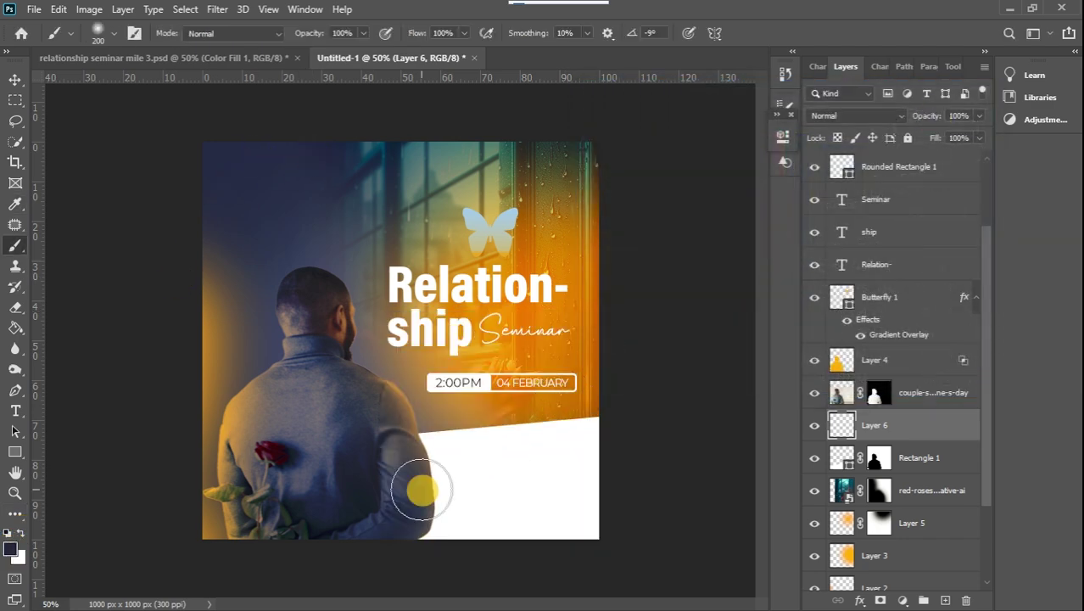
left_click_drag(393, 460, 400, 497)
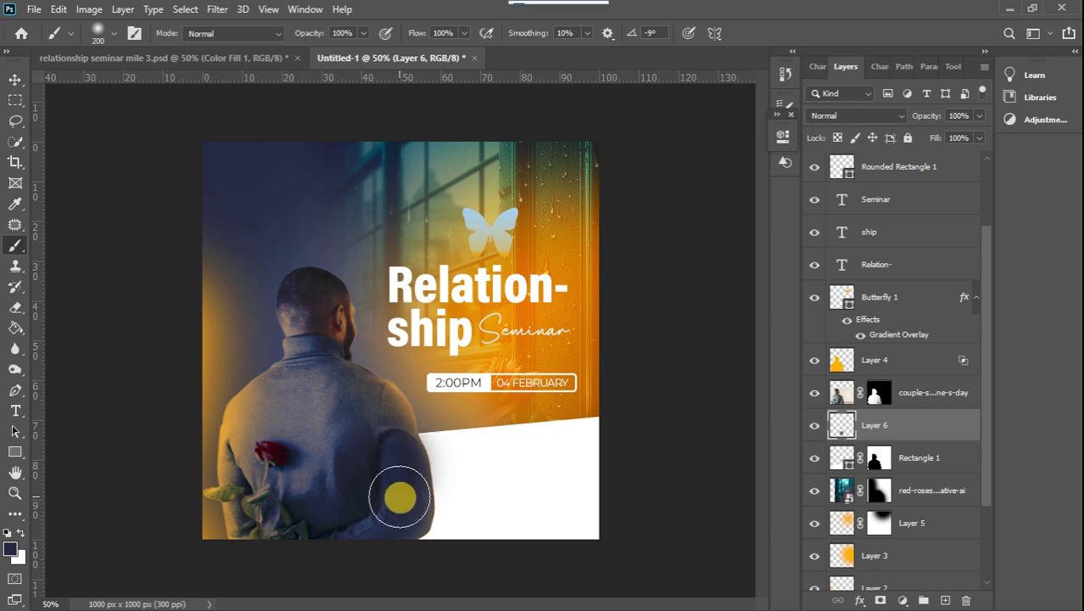
key("ctrl+z")
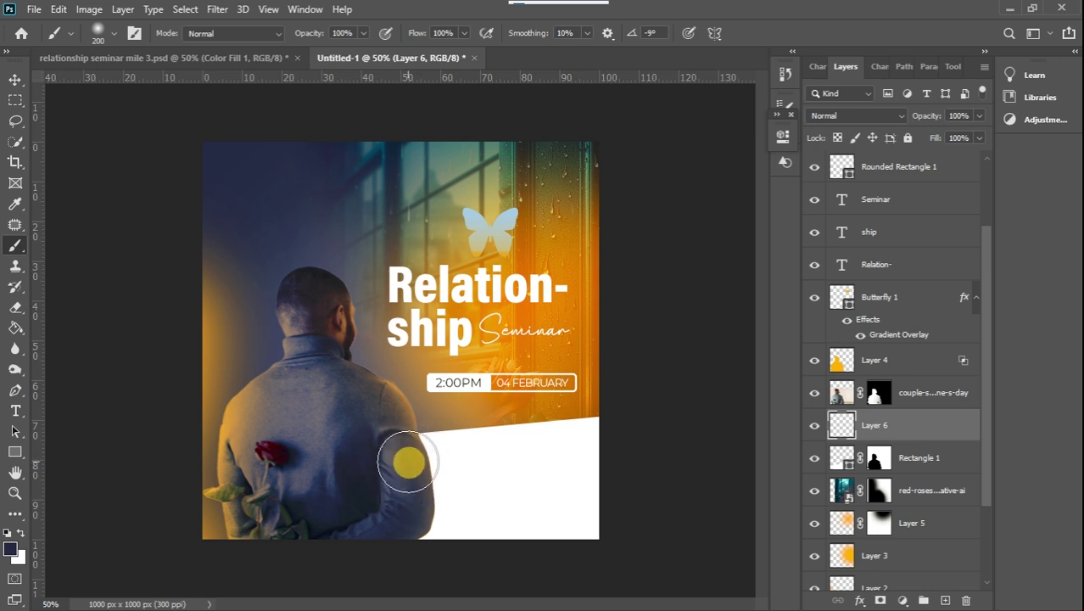
left_click(411, 462)
left_click(410, 496)
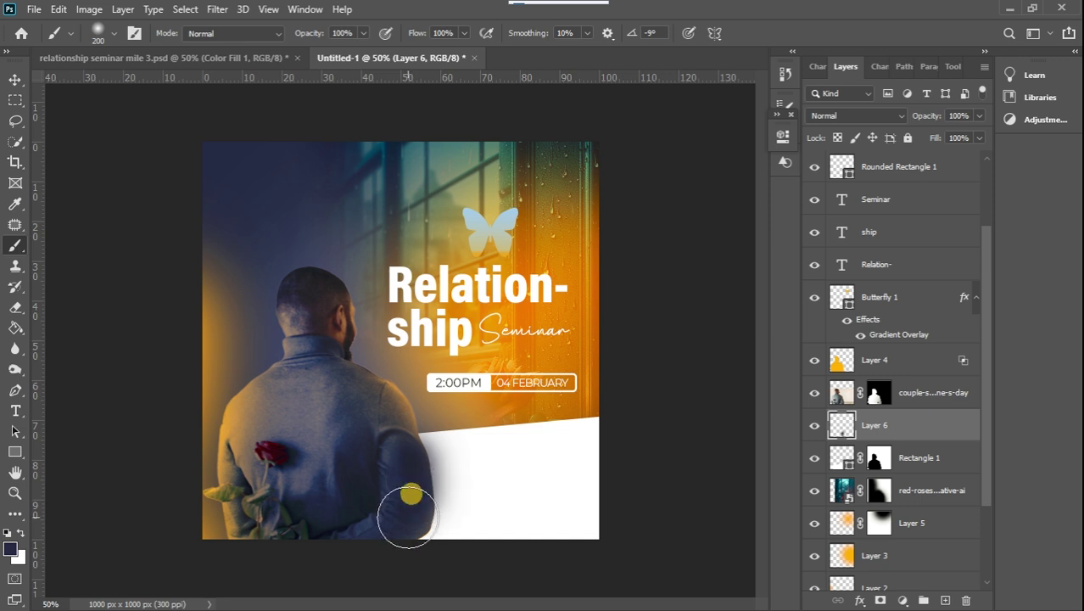
left_click(409, 519)
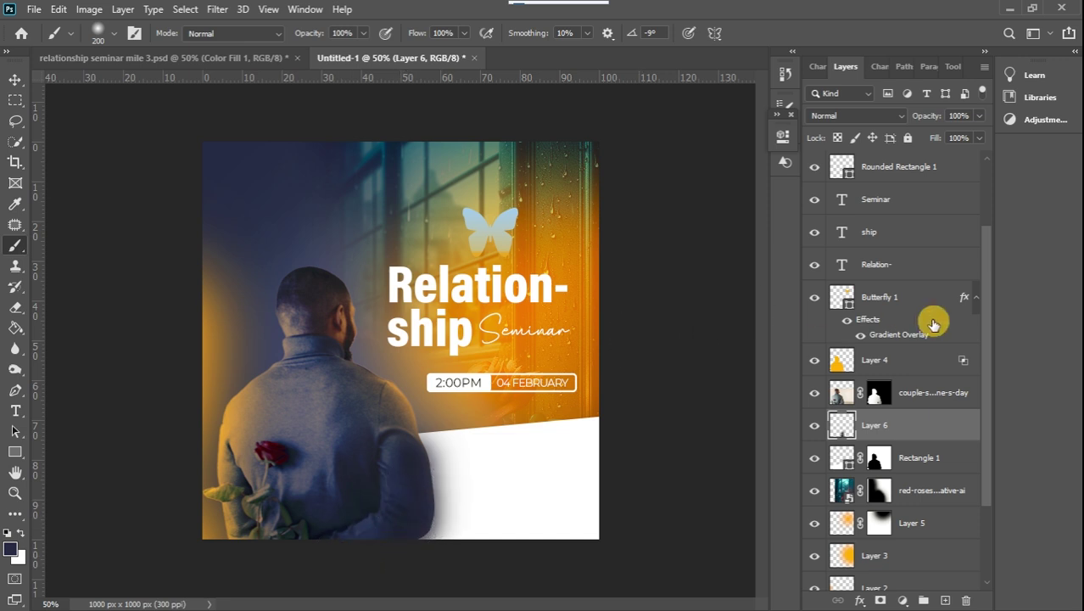
- Add a layer mask to the shadow layer and paint it black over the man's arm and back to lighten the shadow
left_click(881, 602)
mouse_move(471, 454)
left_mouse_down()
mouse_move(286, 374)
mouse_move(300, 351)
mouse_move(309, 483)
left_mouse_up()
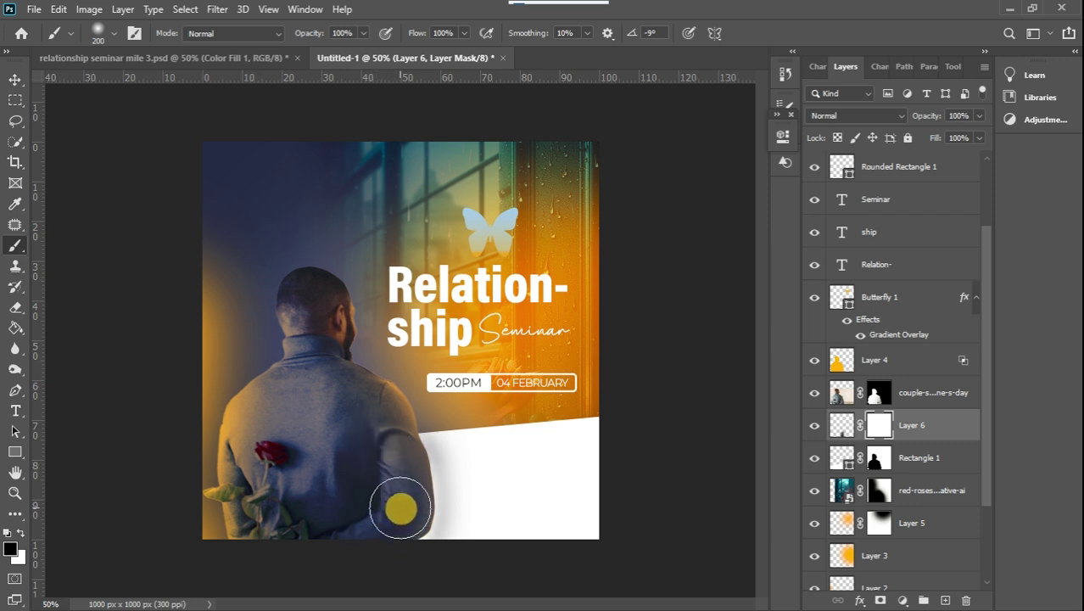
left_click(393, 489)
- Move the butterfly slightly higher above the Relation- title
key("v")
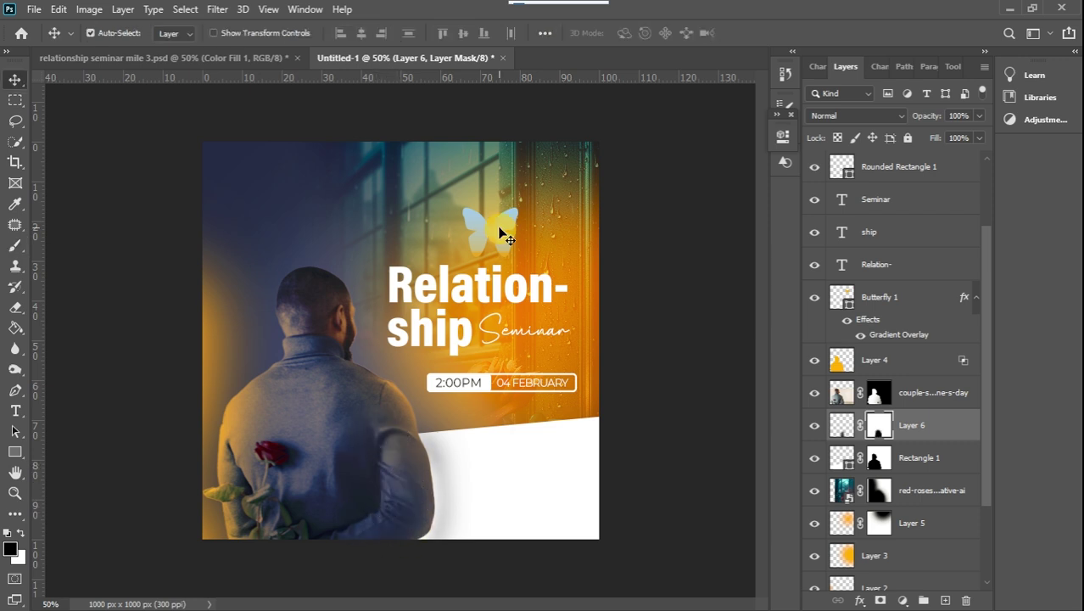
left_click_drag(500, 237, 491, 216)
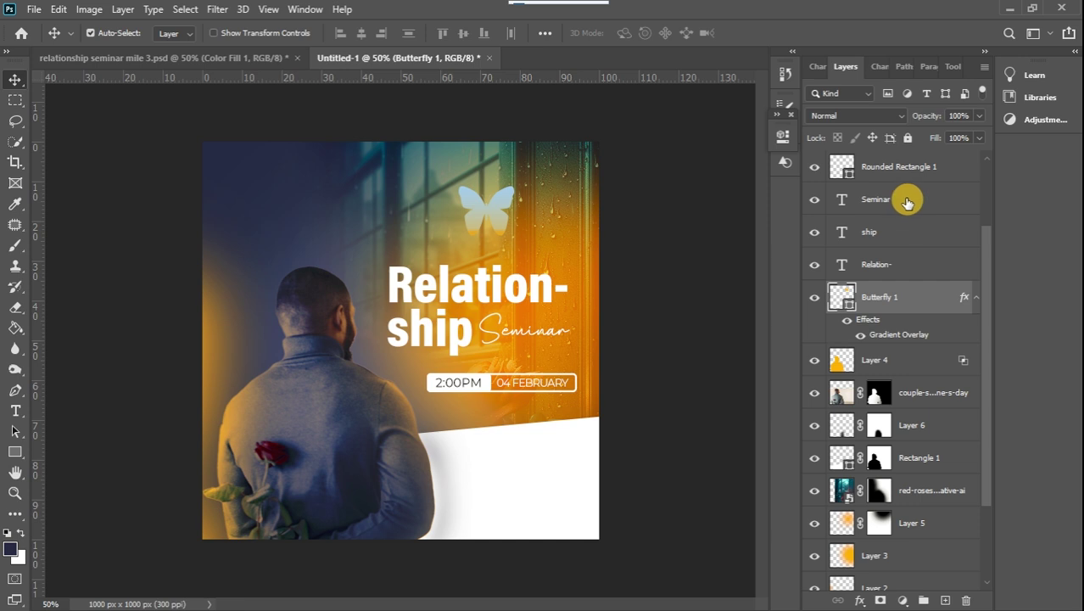
- Select the Seminar, ship and Relation- text layers together and nudge them upward until the title sits just beneath the butterfly
left_click(901, 202)
left_click(904, 236, "shift")
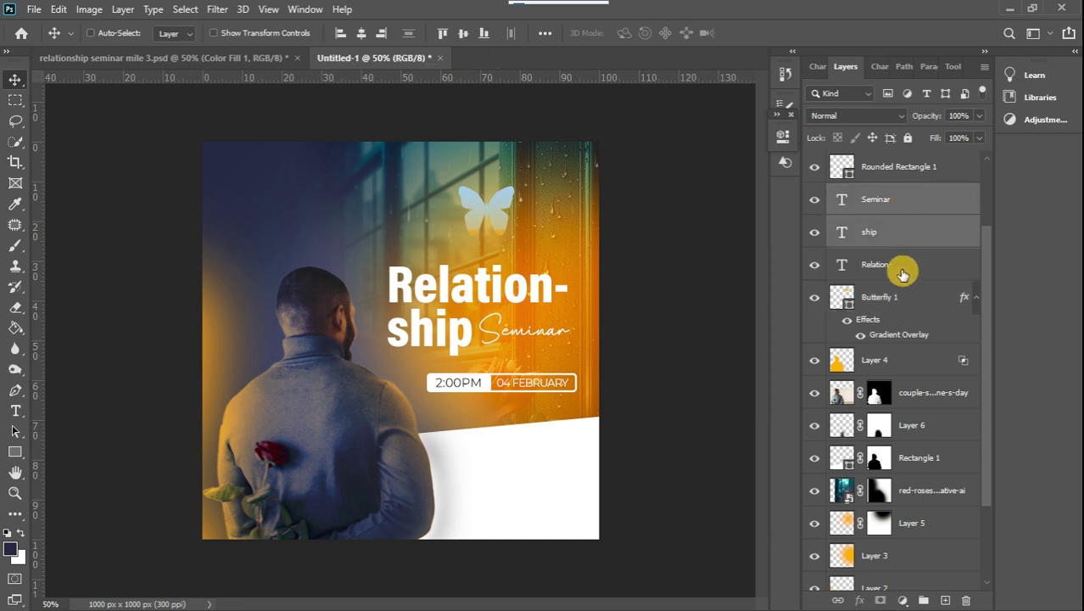
left_click(902, 270, "ctrl")
key("Up")
key("Up")
key("Up")
key("Up")
key("Up")
key("Up")
key("Up")
key("Up")
key("Up")
key("Up")
key("Up")
key("Up")
key("Up")
key("Up")
key("Up")
key("Up")
key("Up")
key("Up")
key("Up")
key("Up")
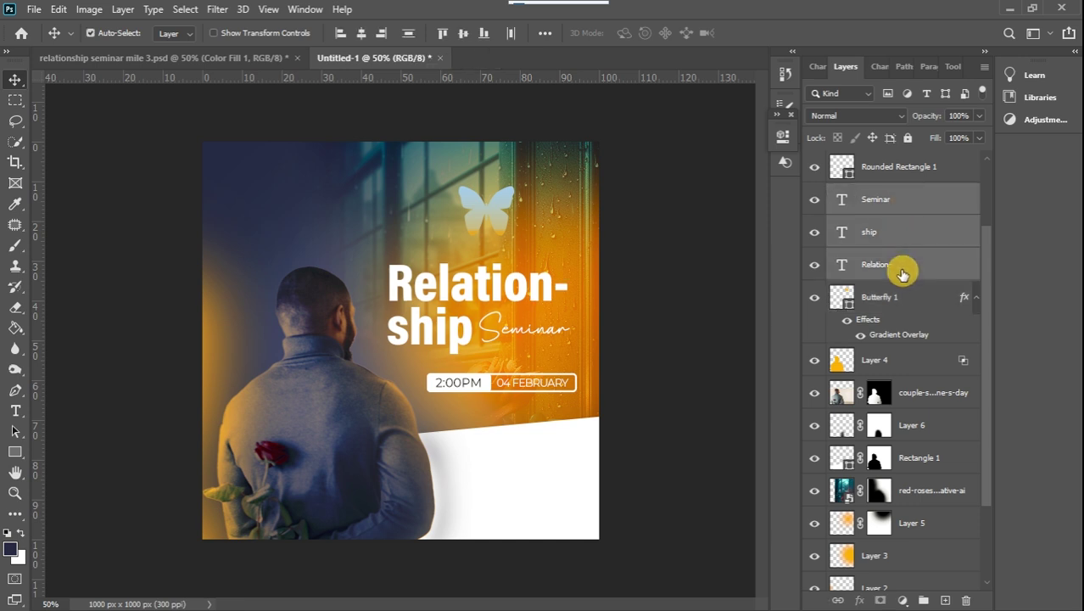
key("Up")
key("Up")
key("Up")
key("Up")
key("Up")
key("Up")
key("Up")
key("Up")
key("Up")
key("Up")
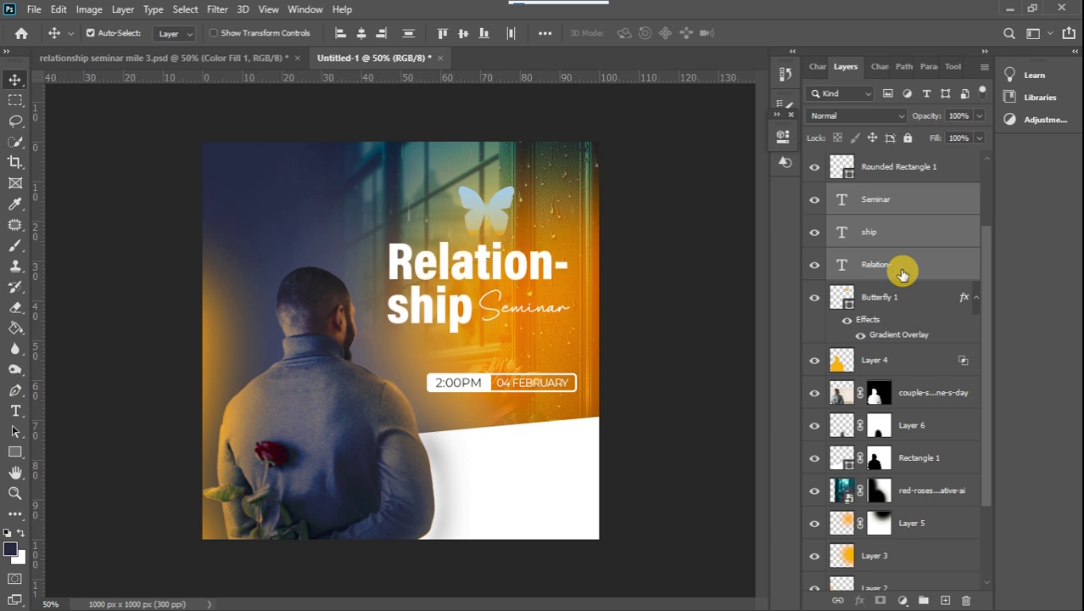
key("Up")
key("Up")
key("Up")
key("Up")
key("Up")
key("Up")
key("Up")
key("Up")
key("Up")
key("Up")
key("Up")
key("Up")
key("Up")
key("Up")
key("Up")
key("Up")
key("Down")
key("Down")
key("Down")
key("Down")
key("Down")
key("Down")
key("Down")
key("Down")
key("Down")
key("Down")
key("Down")
key("Down")
key("Down")
key("Down")
key("Down")
key("Down")
key("Down")
key("Down")
key("Down")
key("Down")
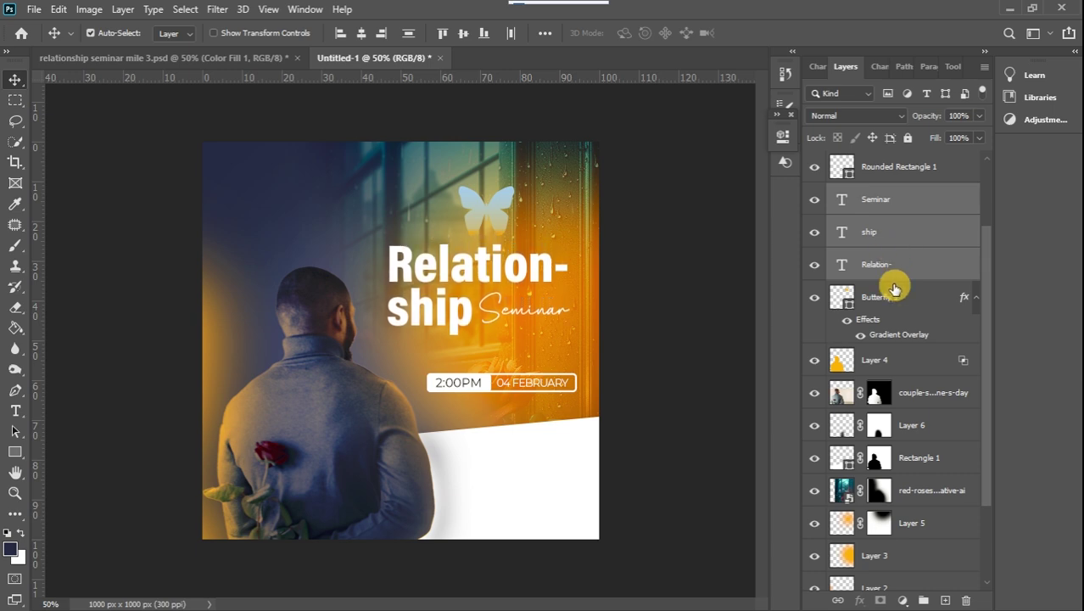
- Select the 04 FEBRUARY, 2:00PM and both rounded rectangle layers and move the badge up beneath the title
left_click_drag(986, 279, 982, 215)
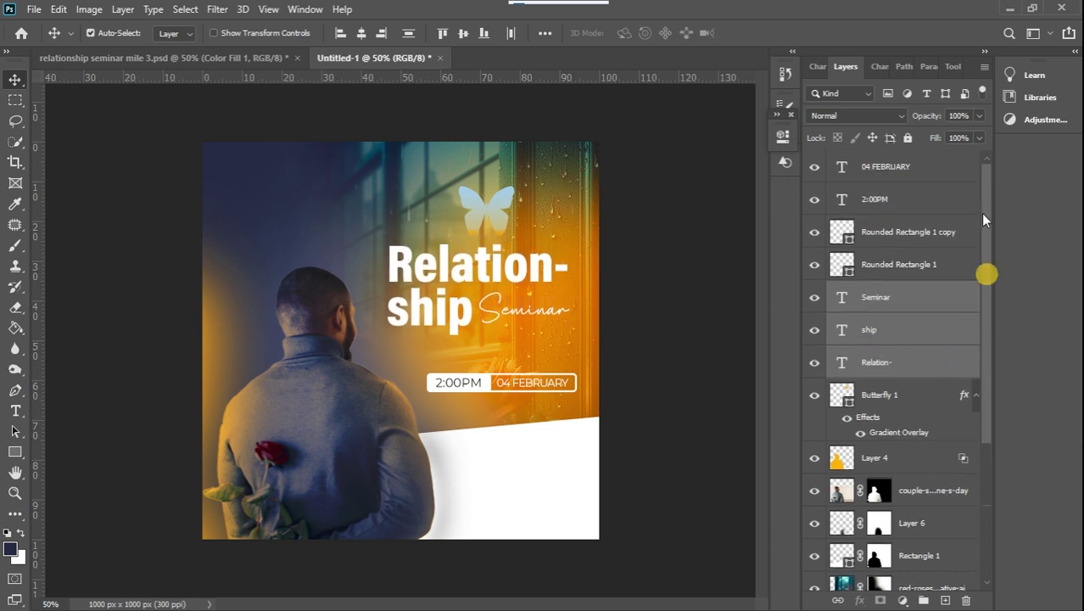
left_click(931, 263)
left_click(931, 243, "shift")
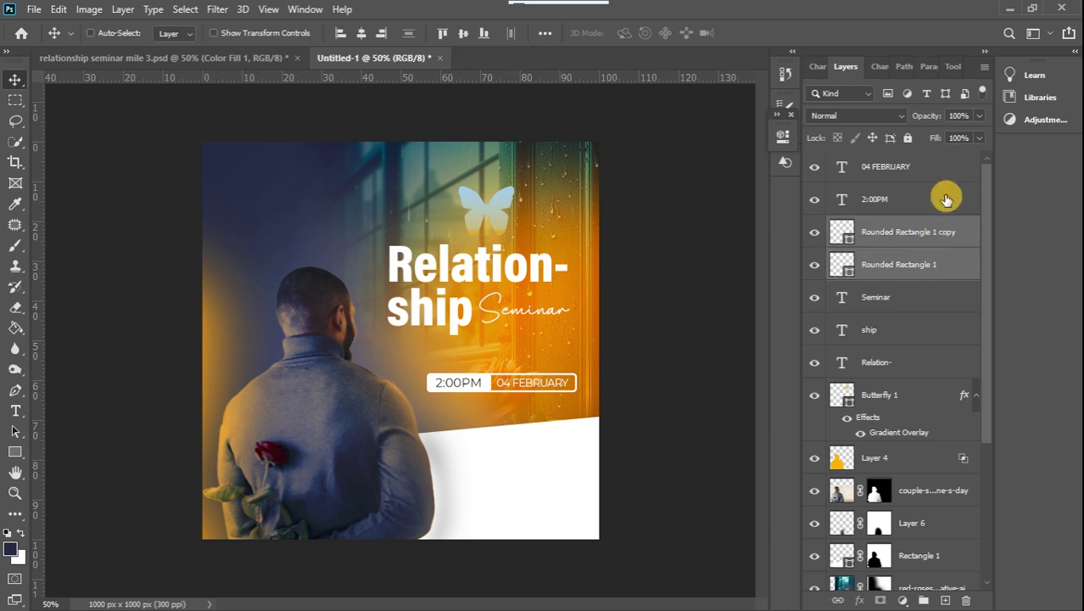
left_click(927, 195, "shift")
left_click(931, 173, "shift")
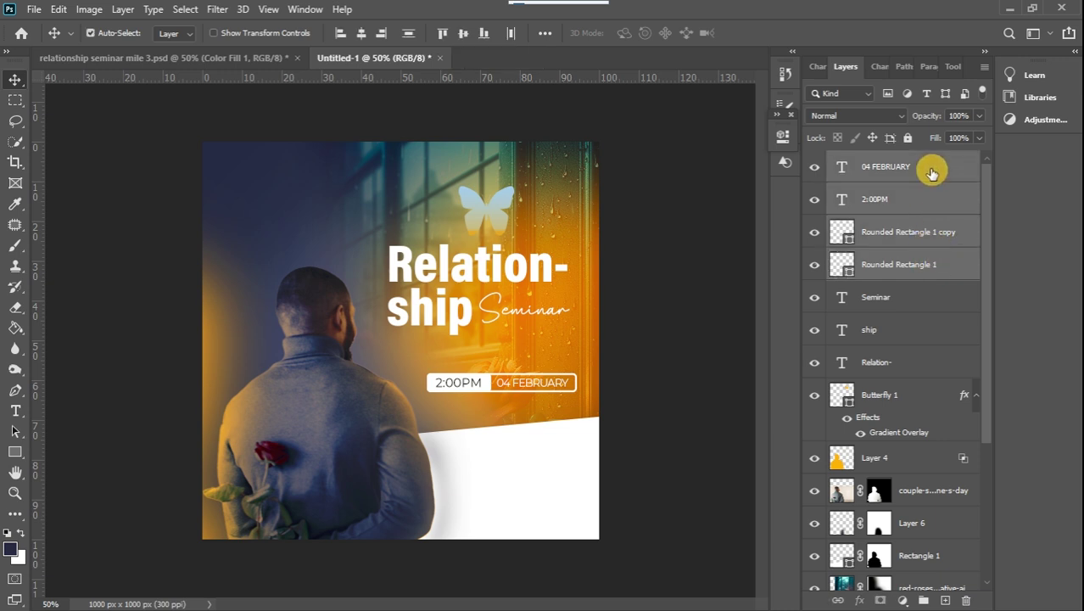
key("ctrl+t")
left_click_drag(474, 382, 463, 358)
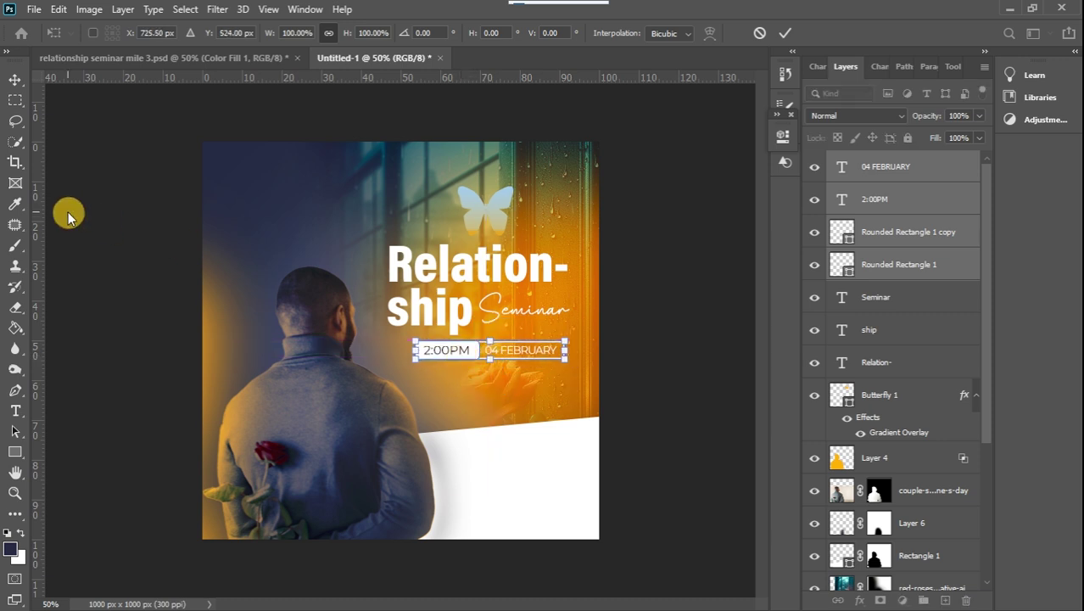
left_click(15, 83)
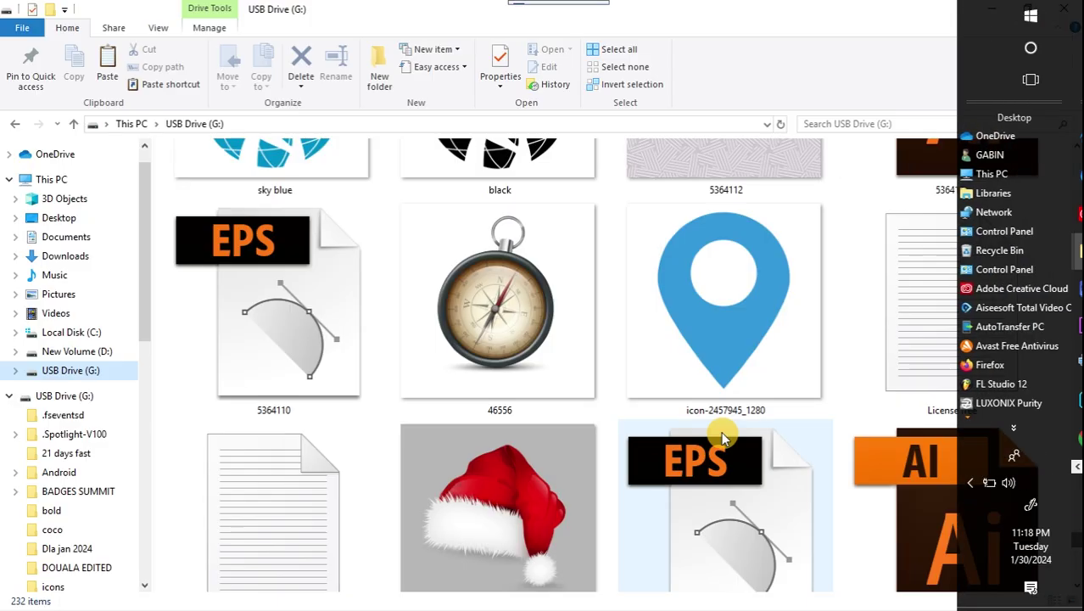
- Place the location pin image icon-2457945_1280 from the USB drive onto the flyer's white area
left_click_drag(684, 307, 459, 393)
left_click_drag(205, 146, 481, 473)
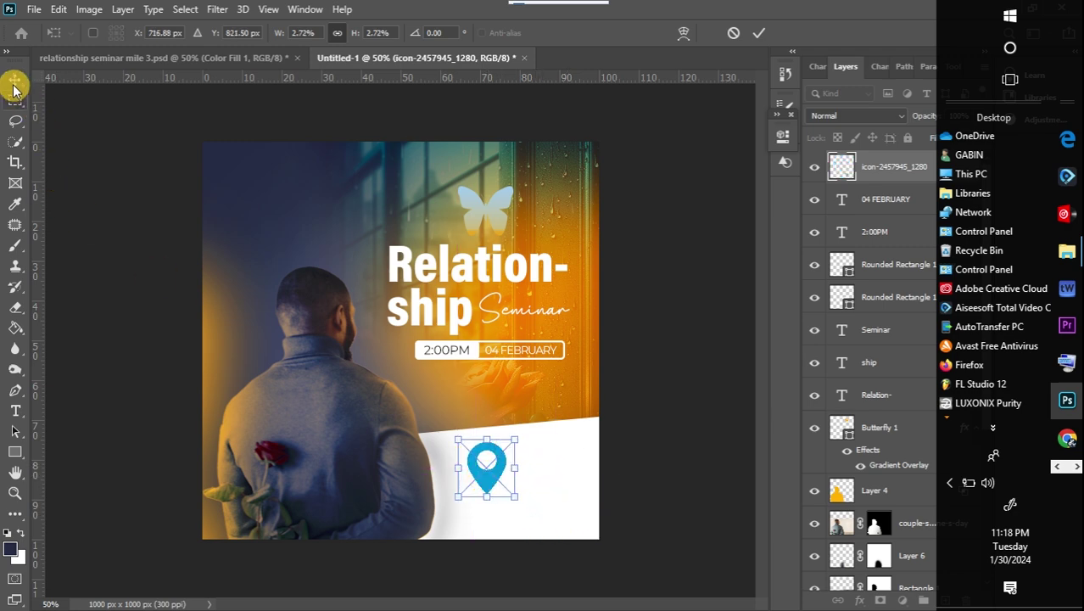
left_click(14, 83)
- Rasterize the location pin layer and fill the pin with the dark blue foreground colour 222743
left_click(14, 329)
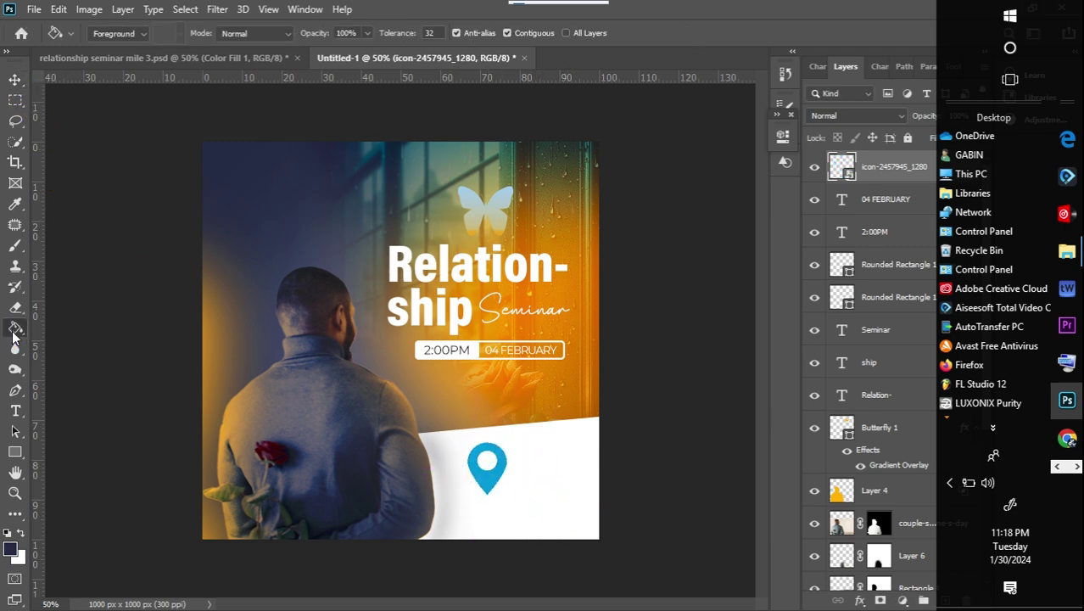
left_click(496, 486)
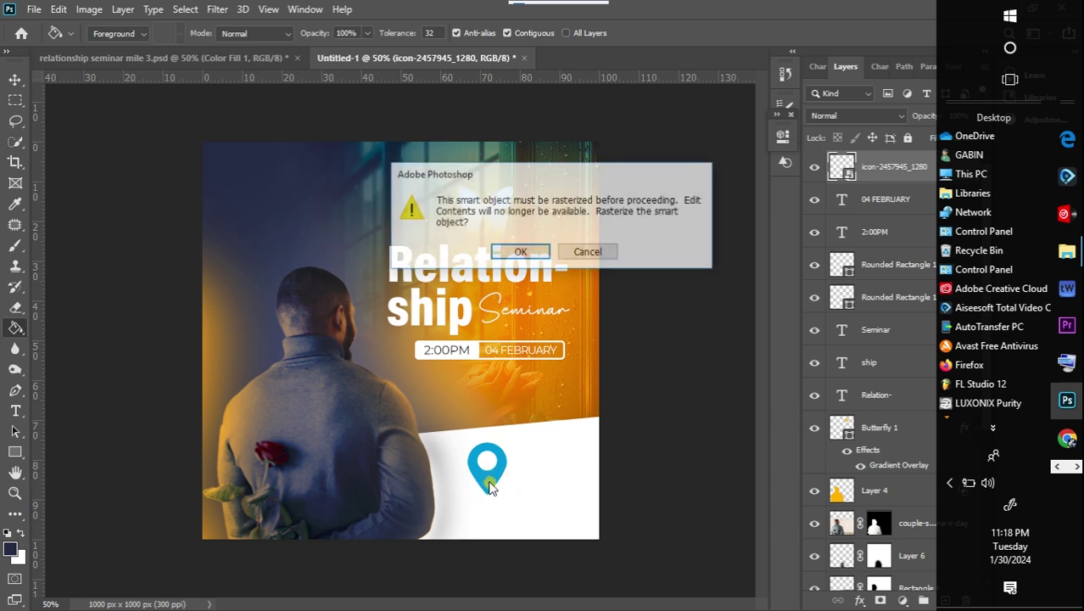
left_click(524, 252)
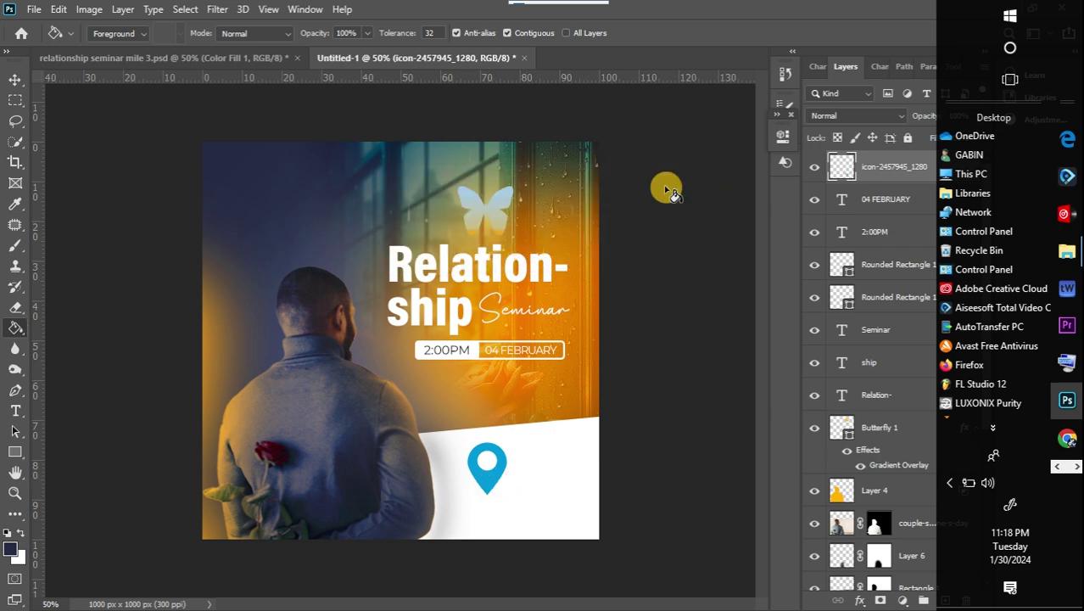
left_click(10, 547)
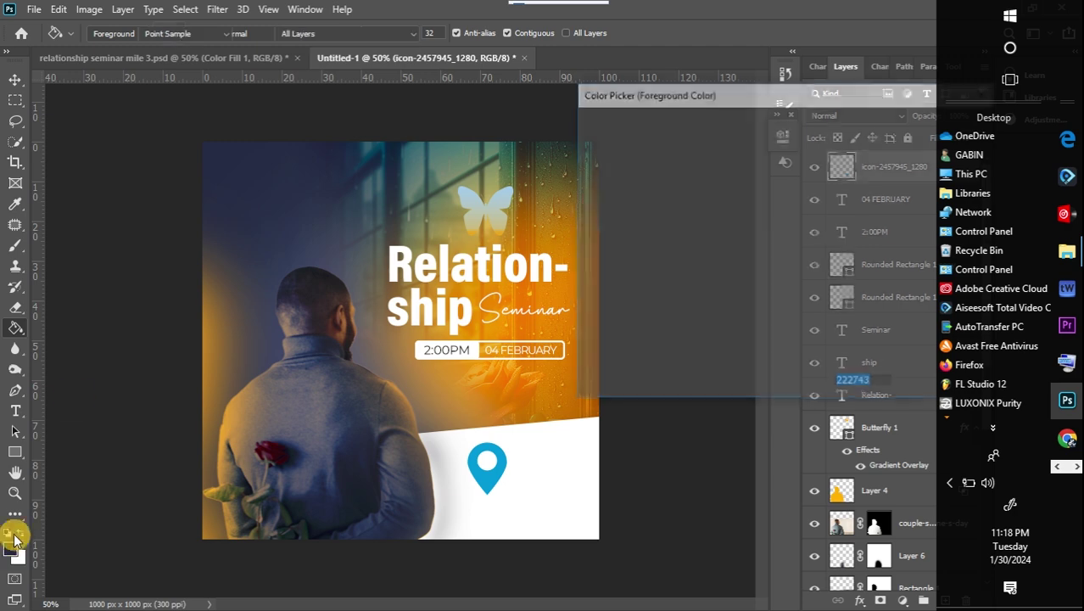
left_click(899, 123)
key("g")
left_click(488, 458)
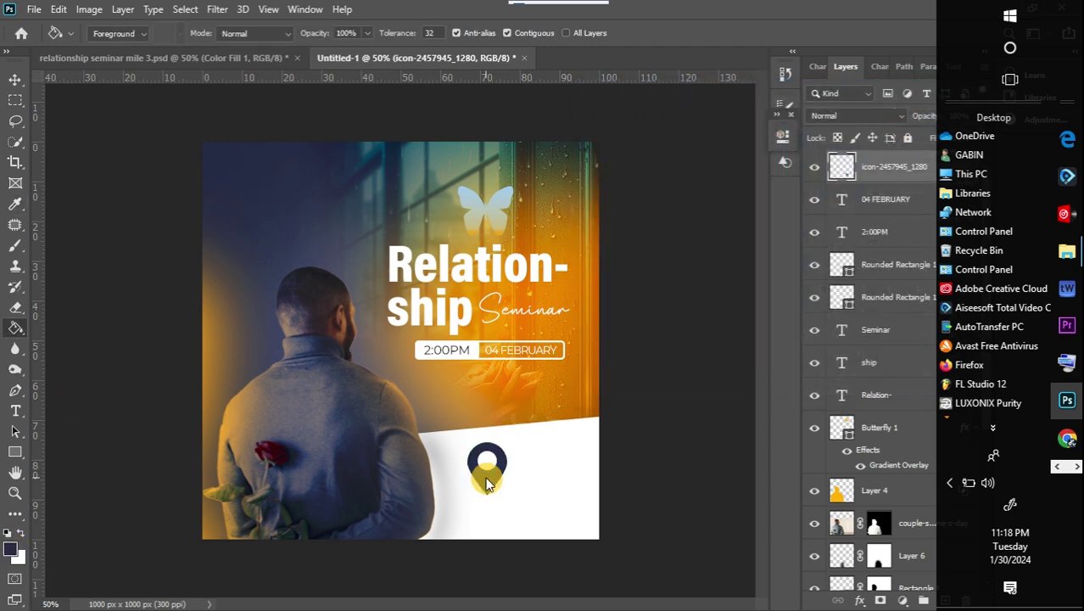
- Scale the location pin down to about 44% and move it near the man's arm at the white area's upper left
left_click(15, 79)
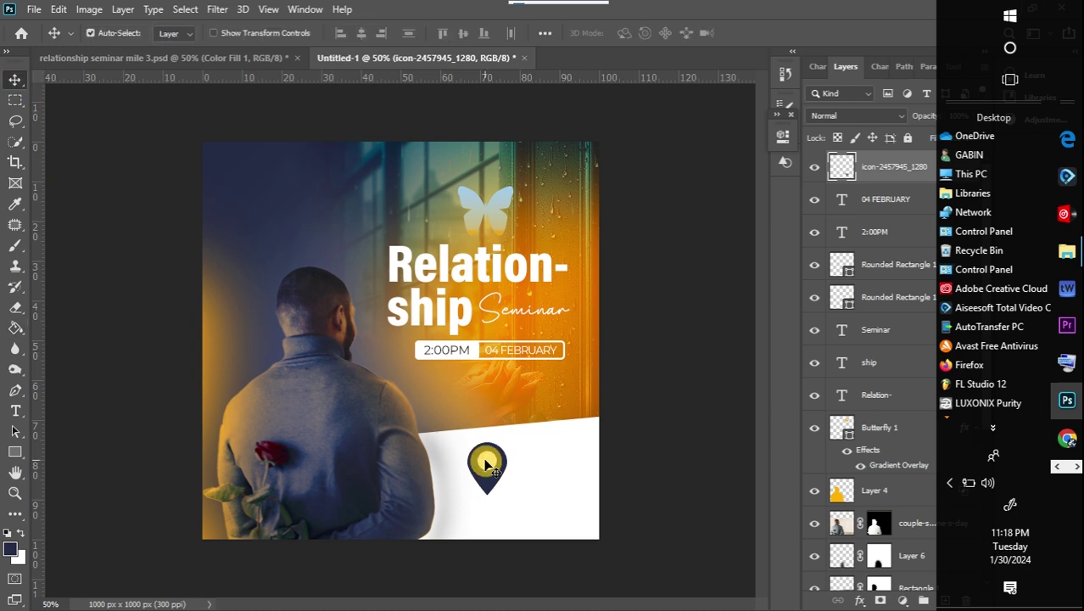
key("ctrl+t")
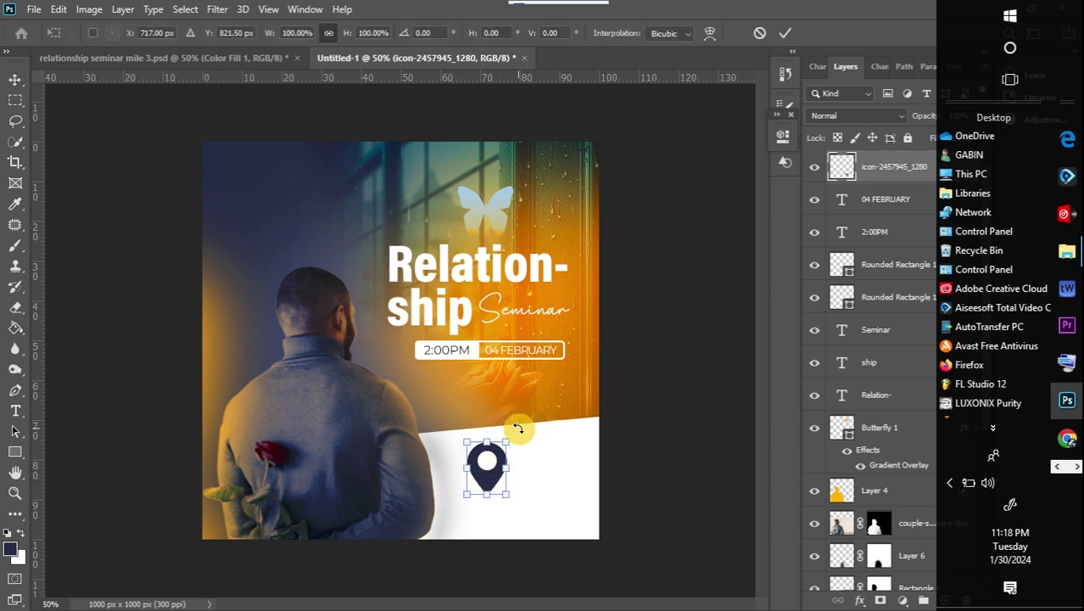
left_click_drag(506, 438, 489, 469)
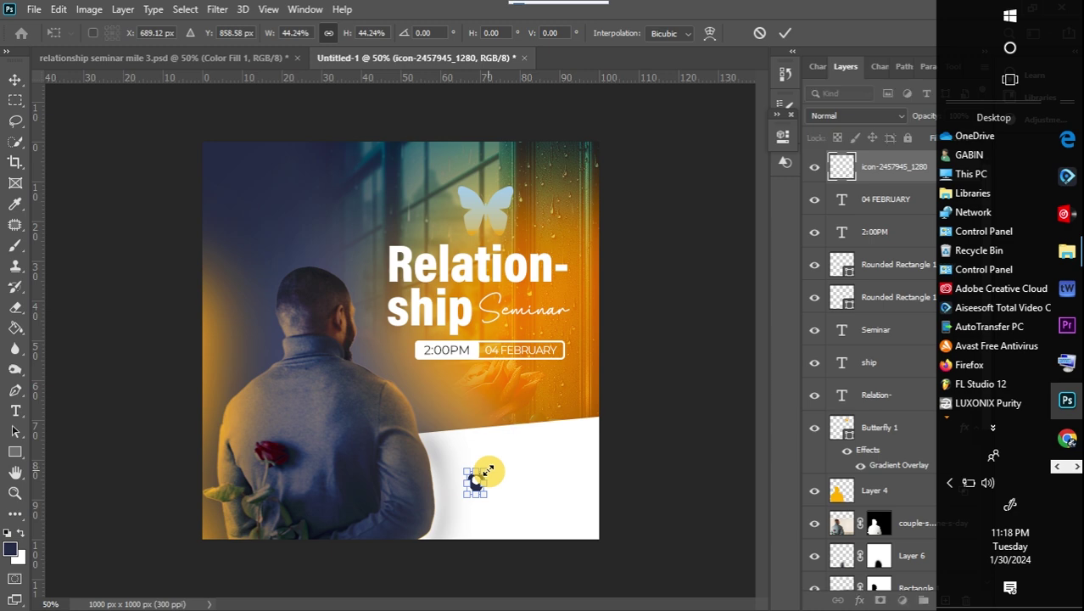
left_click(15, 79)
left_click(469, 499)
left_click_drag(476, 487, 453, 462)
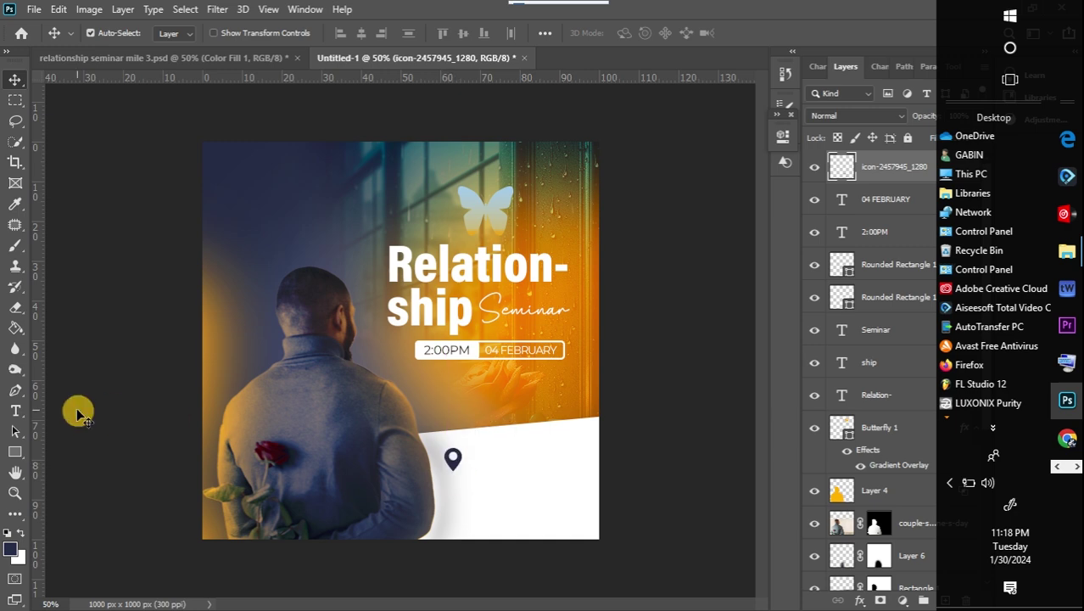
- Add the text "Mile 3" and "Bamenda" on two lines beside the location pin in Montserrat Regular, 12 pt
left_click(16, 411)
left_click(181, 33)
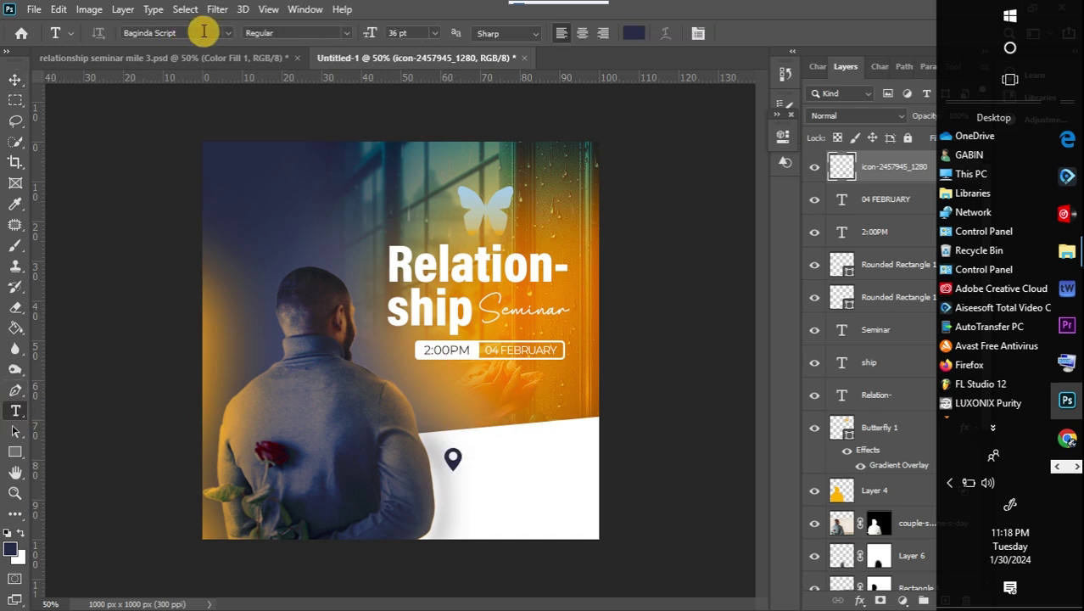
type("mont")
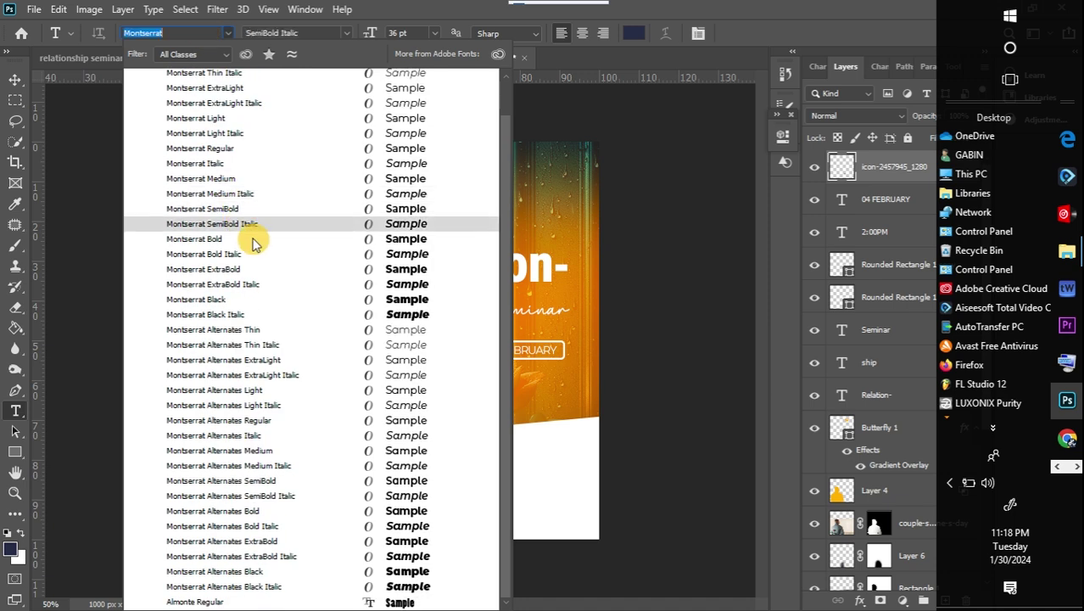
left_click(226, 151)
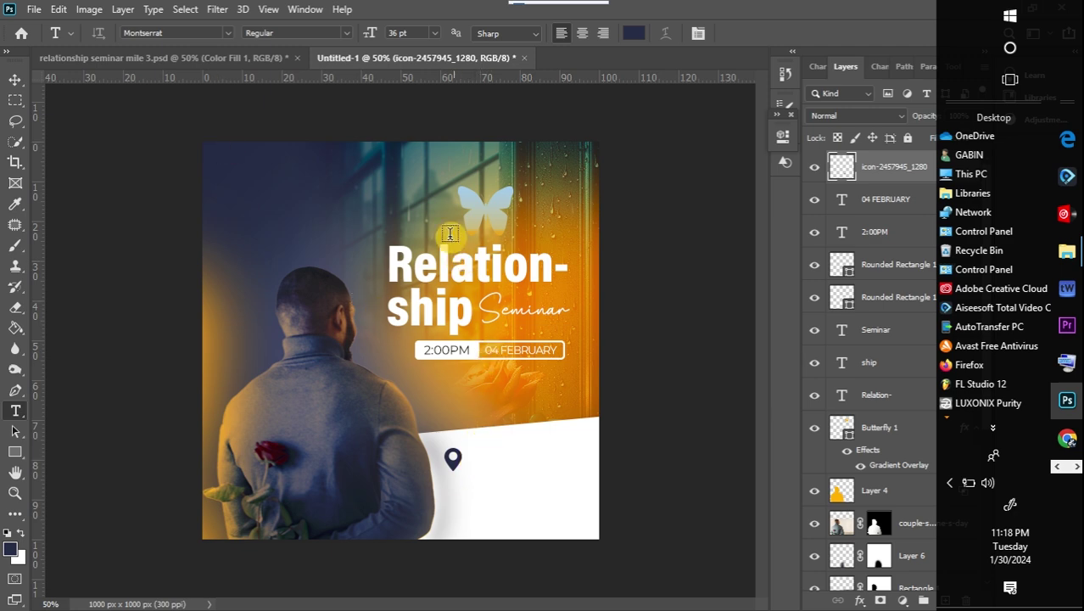
left_click(435, 32)
left_click(415, 128)
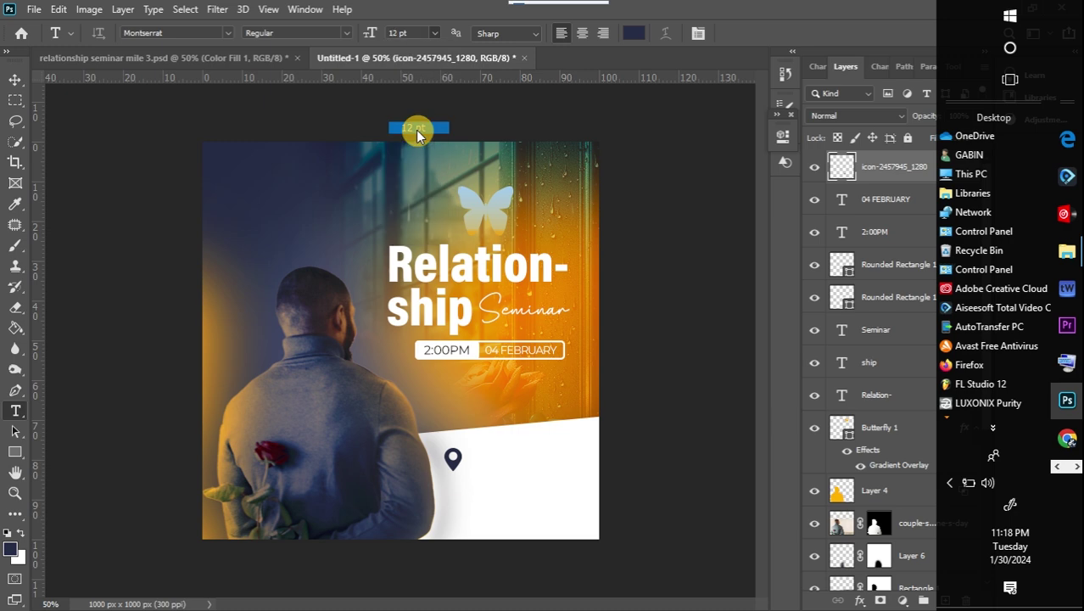
left_click(477, 456)
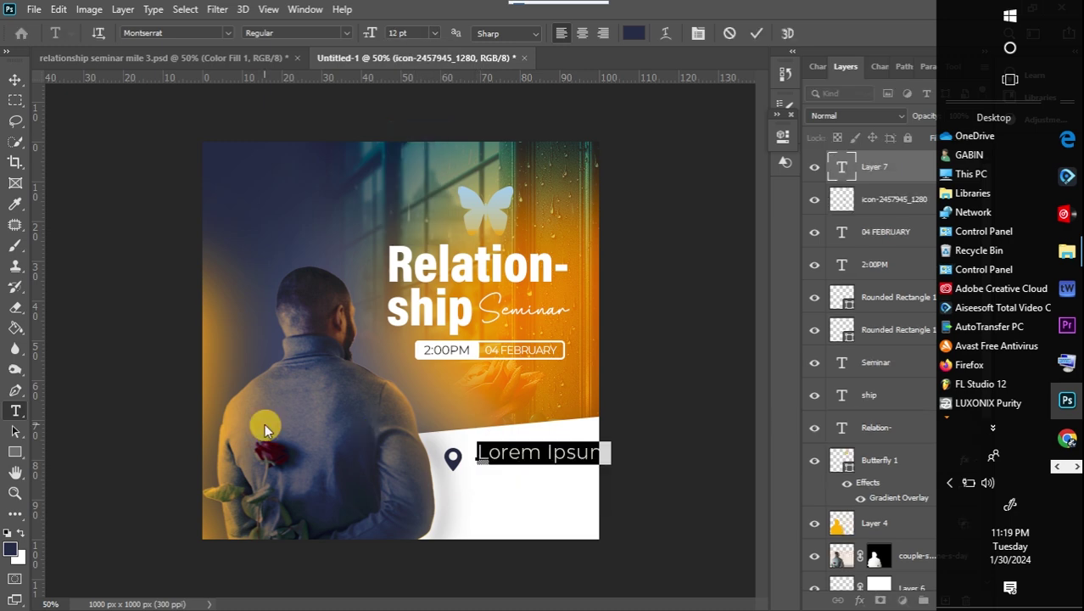
type("mi")
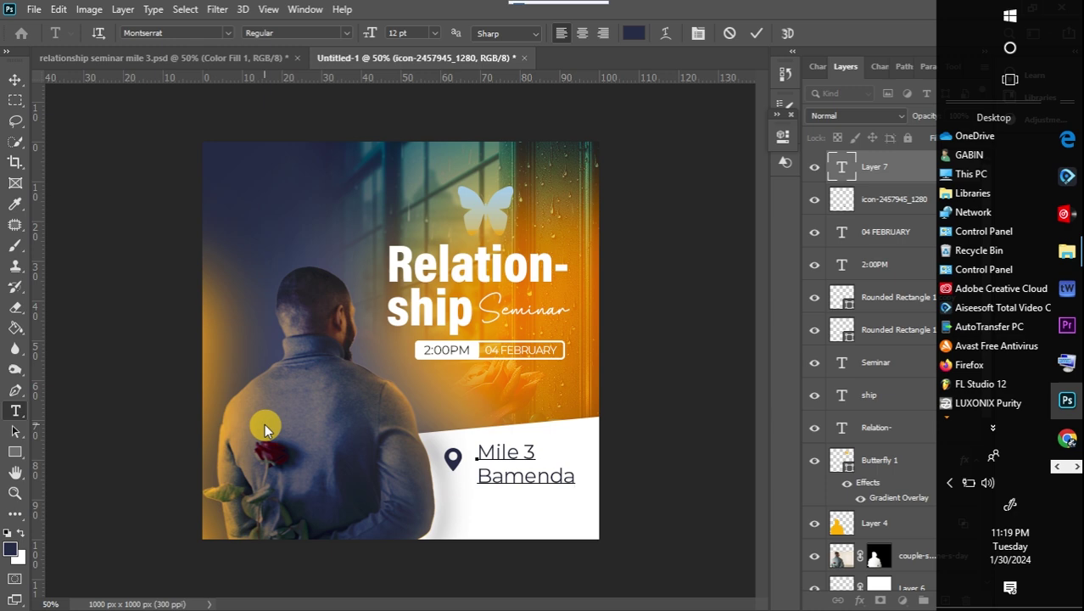
- Set the Mile 3 Bamenda text to 6 pt and position it close beside the location pin
key("ctrl+a")
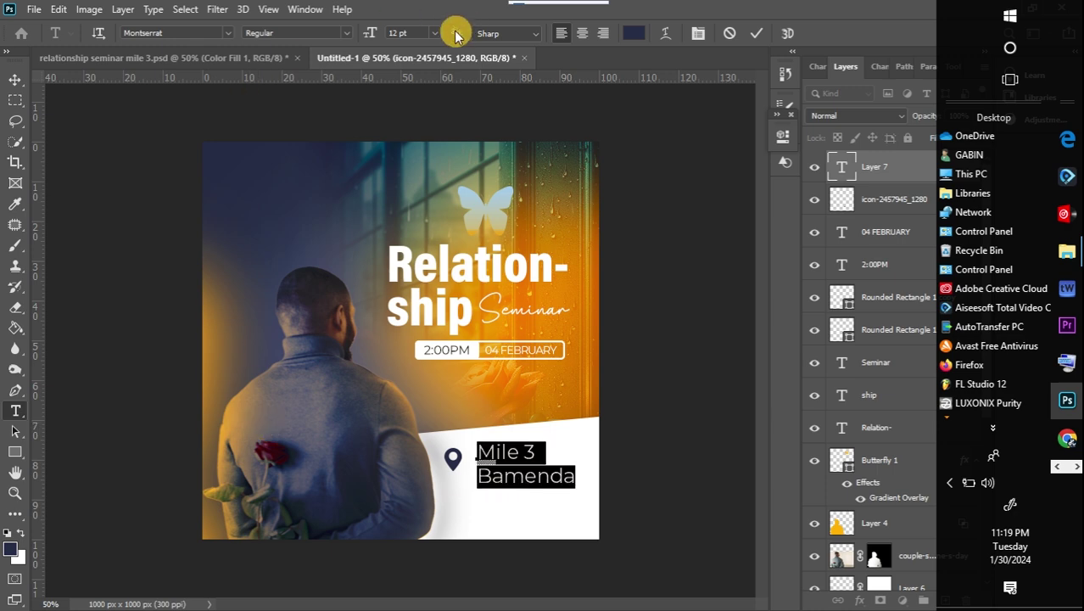
left_click(440, 33)
left_click(424, 79)
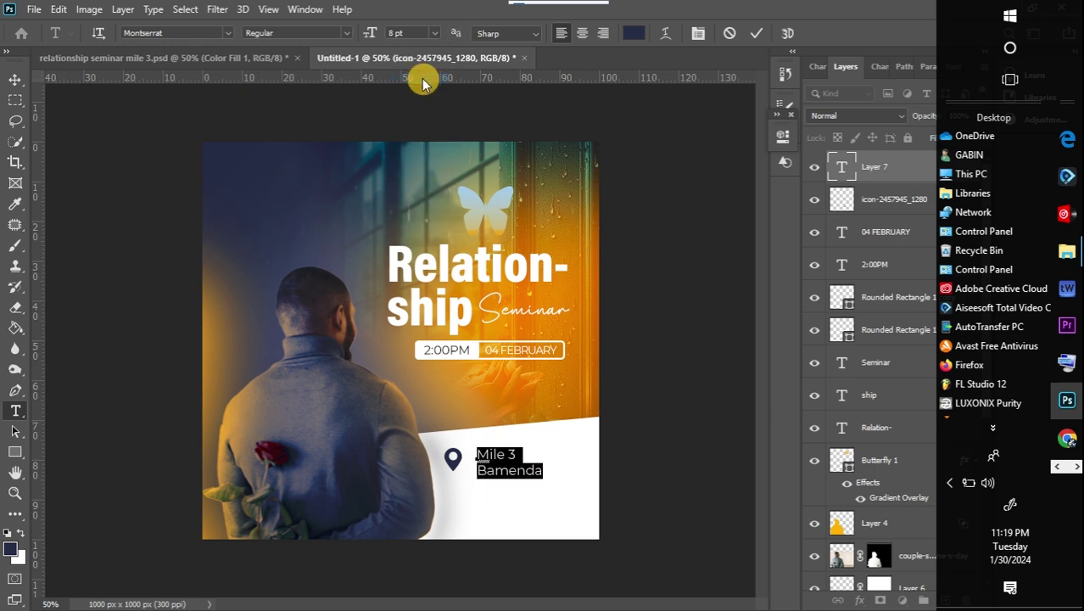
left_click(435, 33)
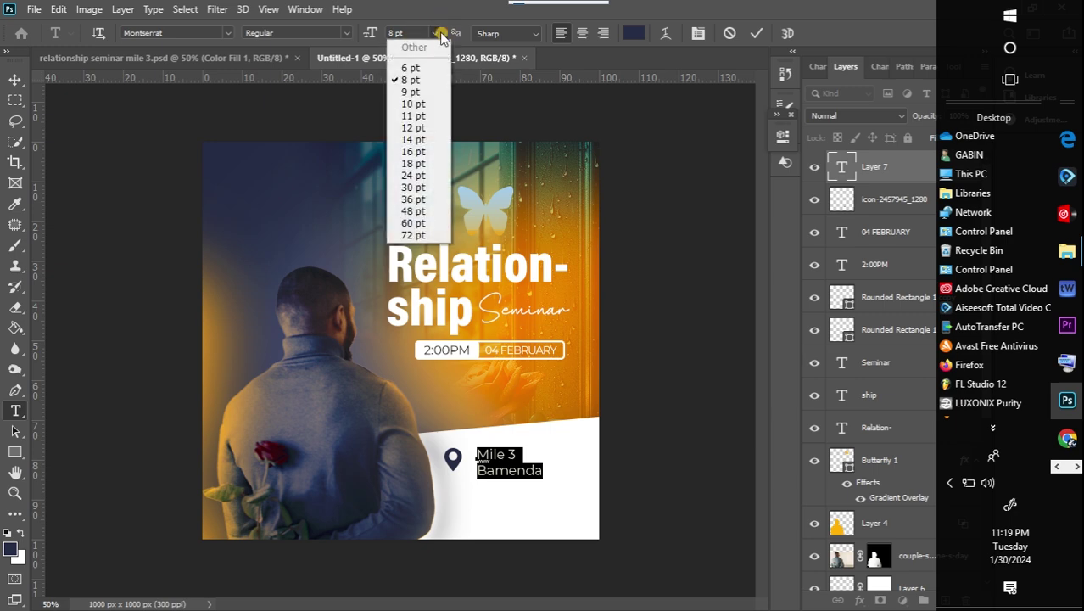
left_click(419, 69)
left_click(15, 80)
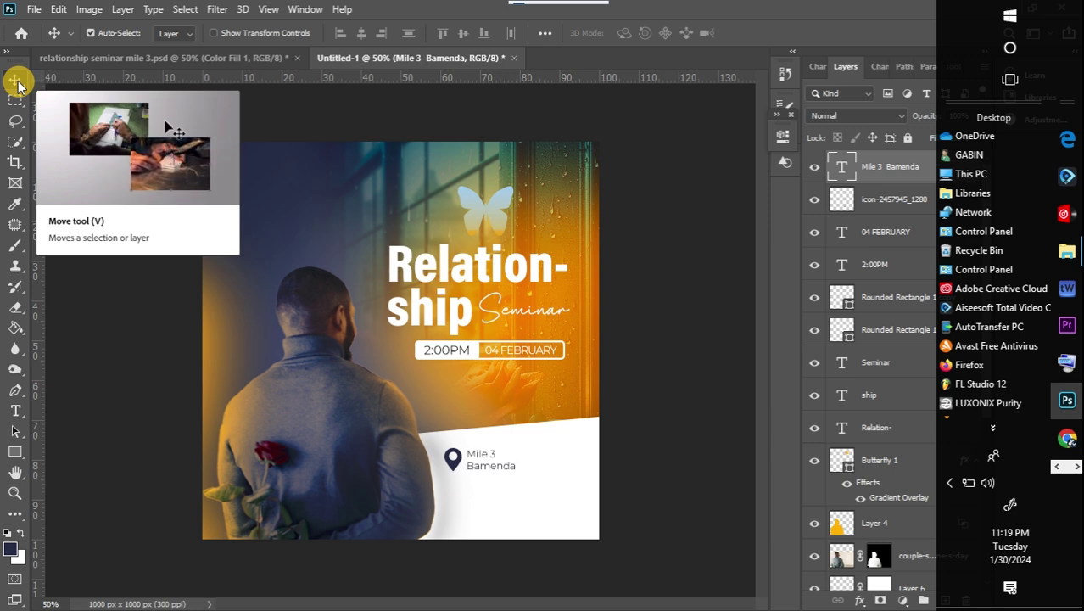
- Change the Mile 3 Bamenda text's font style to SemiBold
double_click(843, 174)
left_click(348, 31)
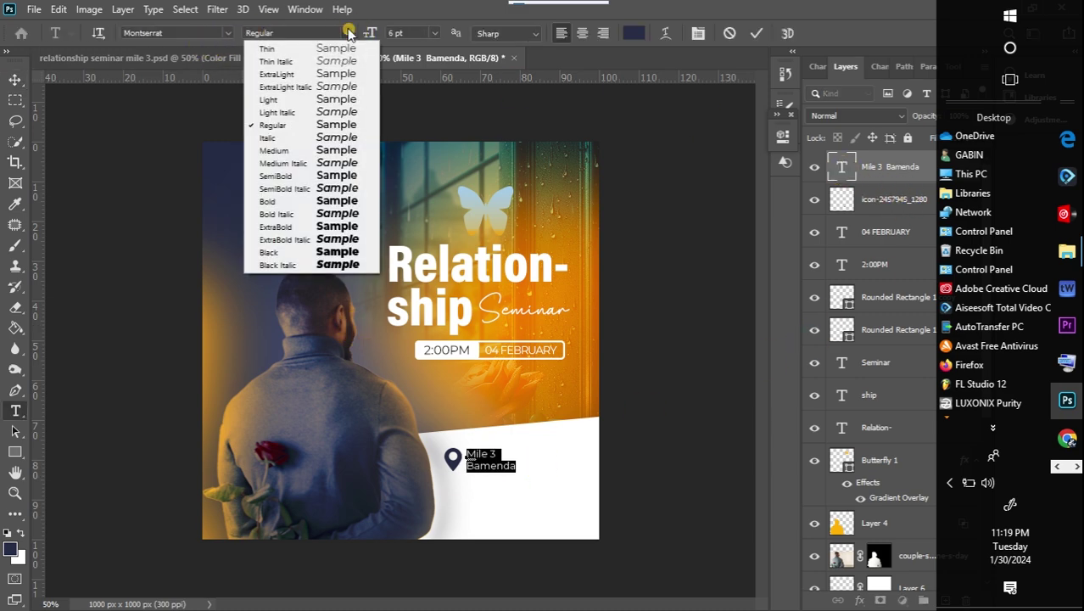
left_click(337, 151)
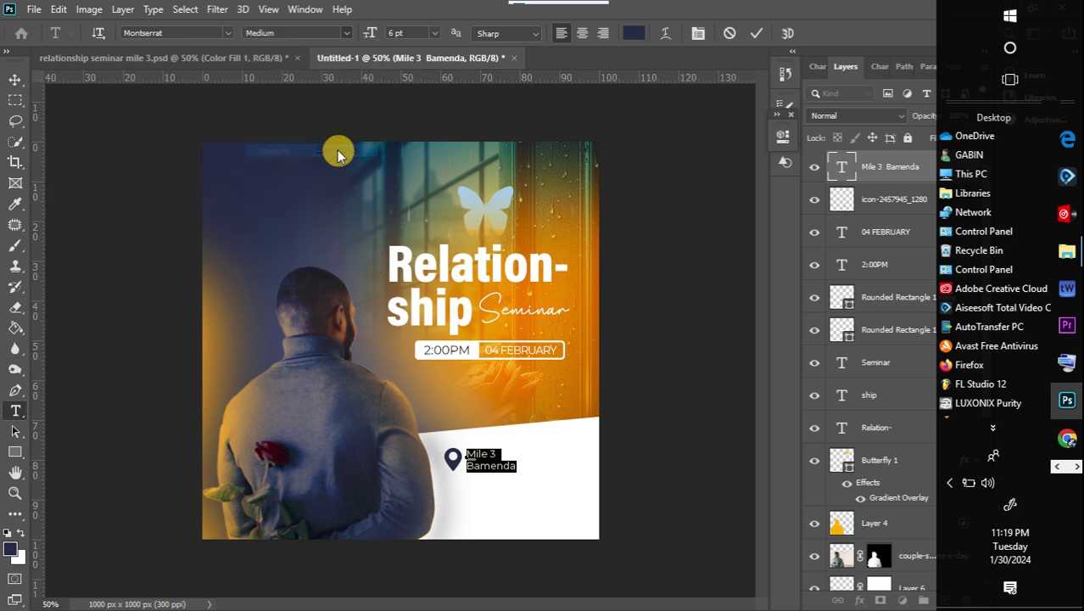
left_click(348, 33)
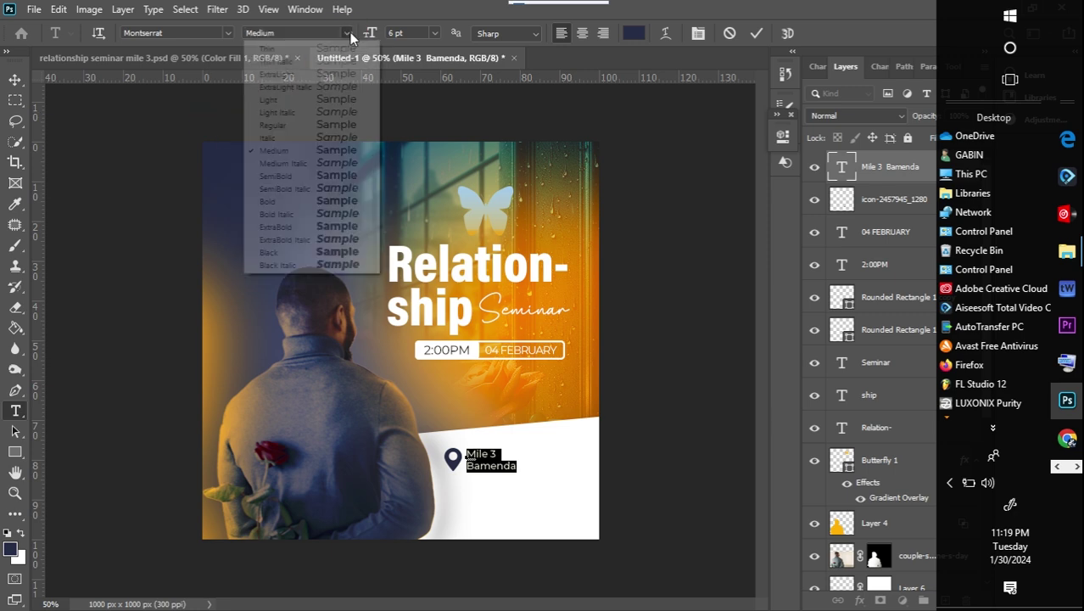
left_click(335, 177)
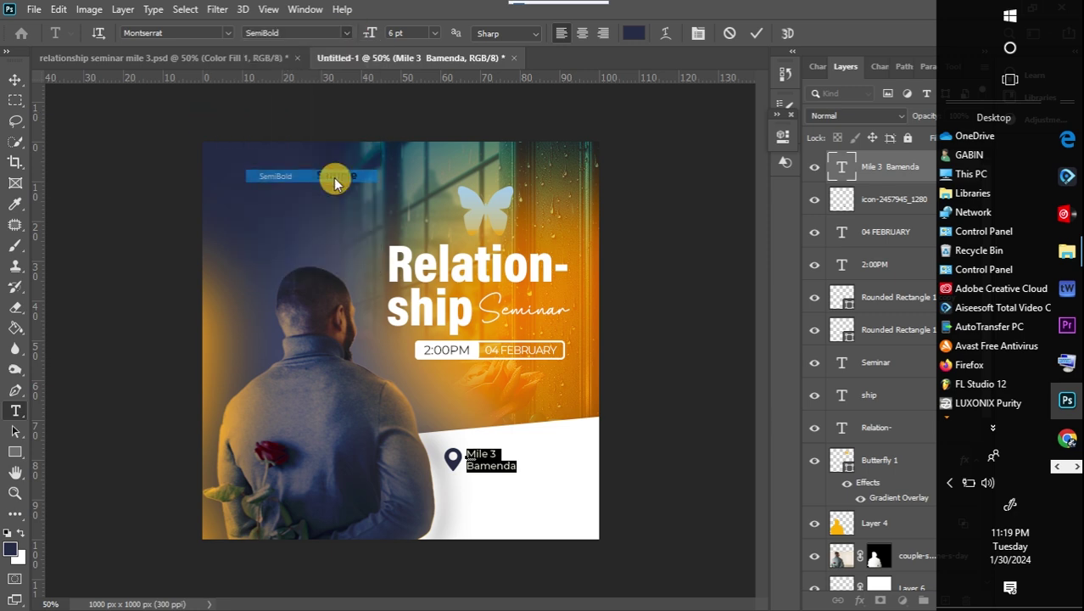
left_click(14, 79)
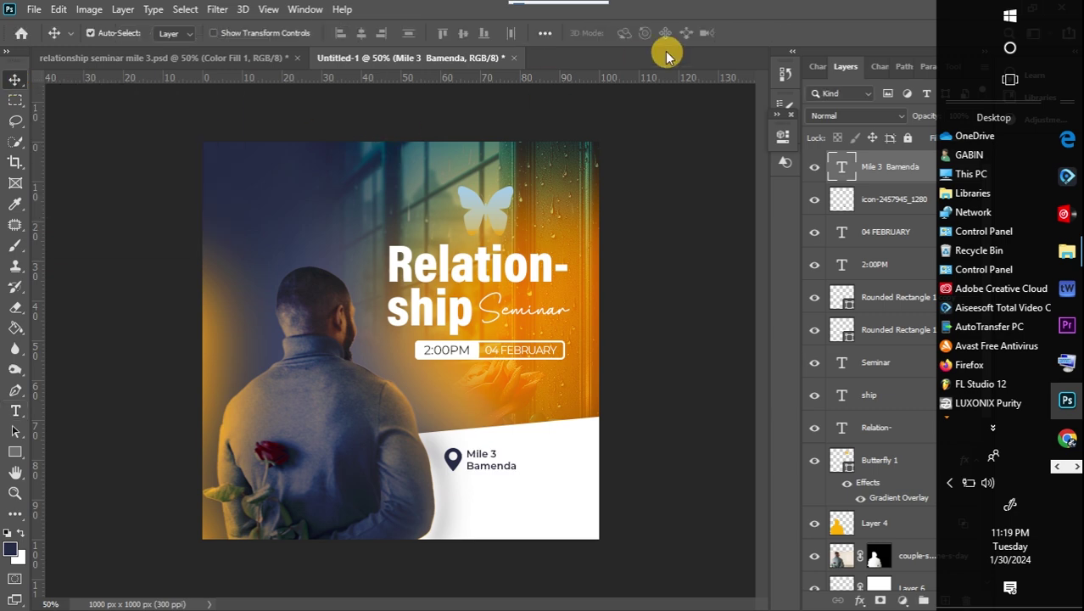
- Add the Phone 3 custom shape to the flyer, scale it down and move it beneath the time and date badge
left_click(304, 9)
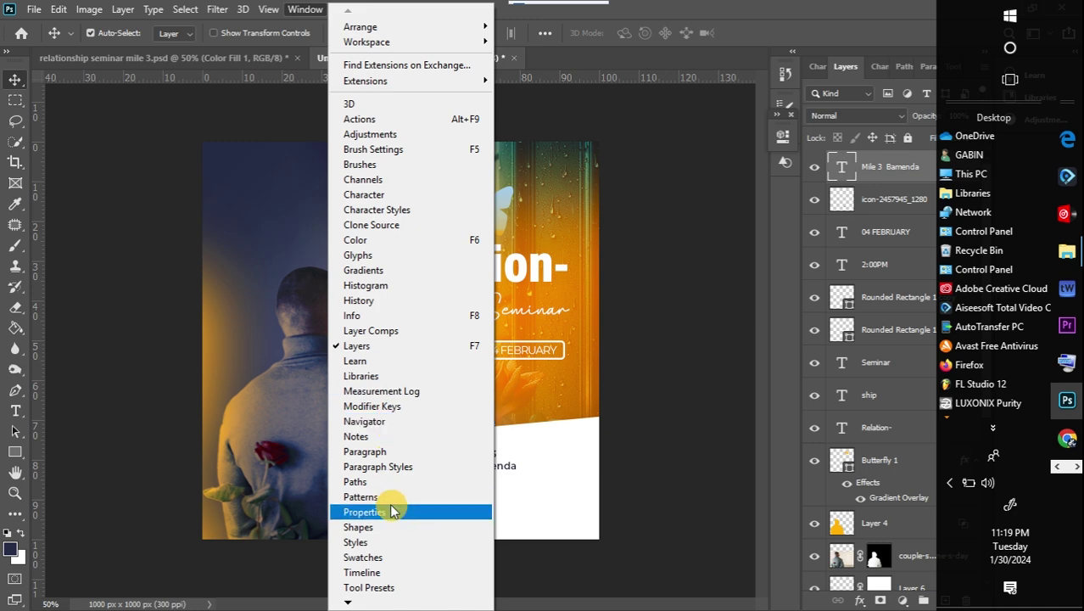
left_click(386, 528)
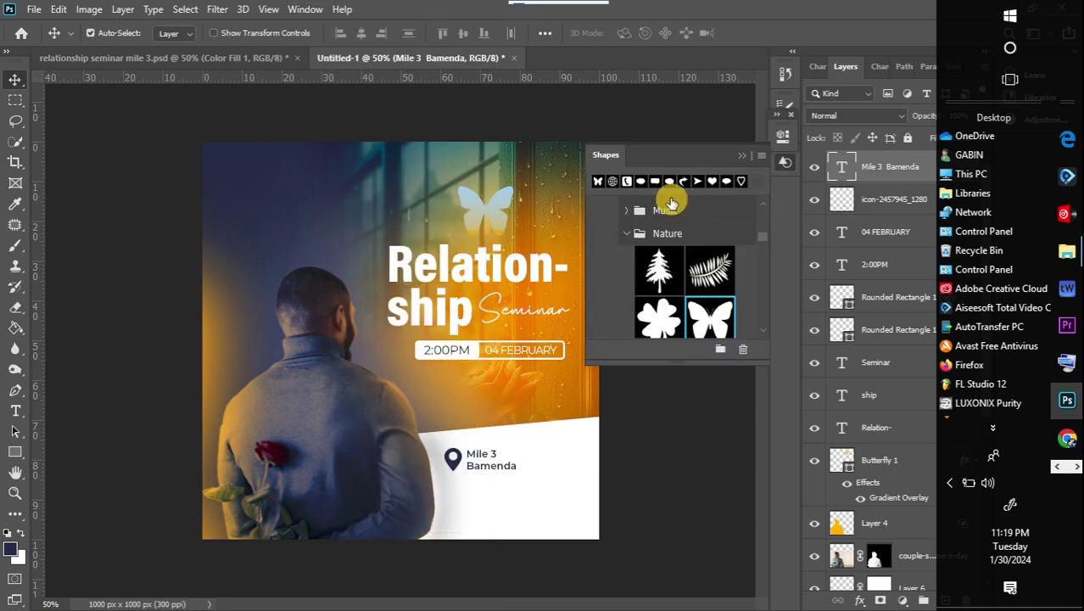
left_click_drag(626, 181, 479, 500)
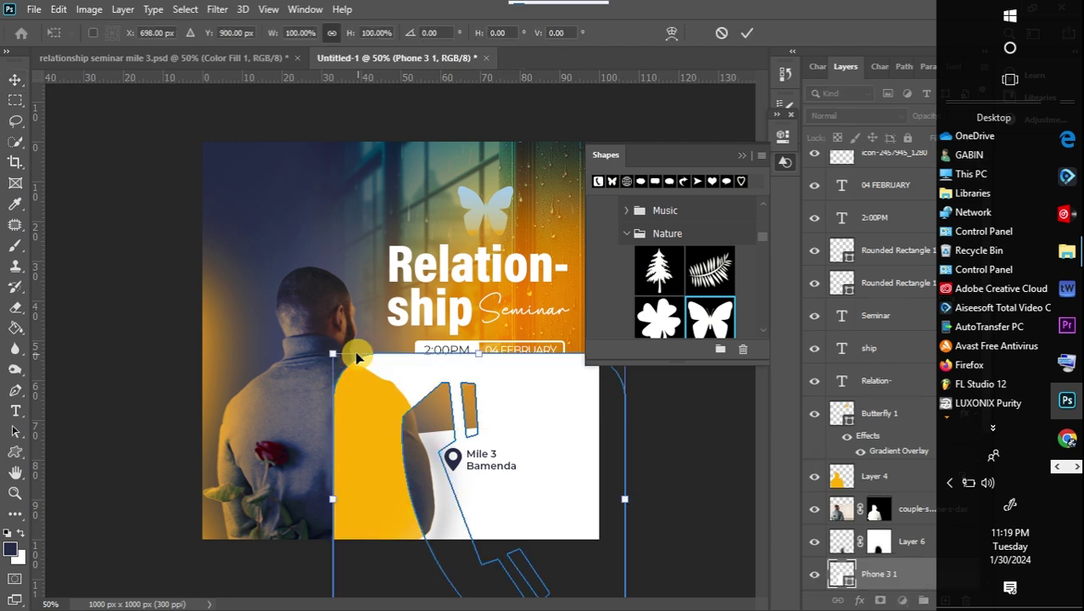
left_click_drag(333, 354, 543, 450)
left_click_drag(580, 533, 514, 386)
left_click(14, 80)
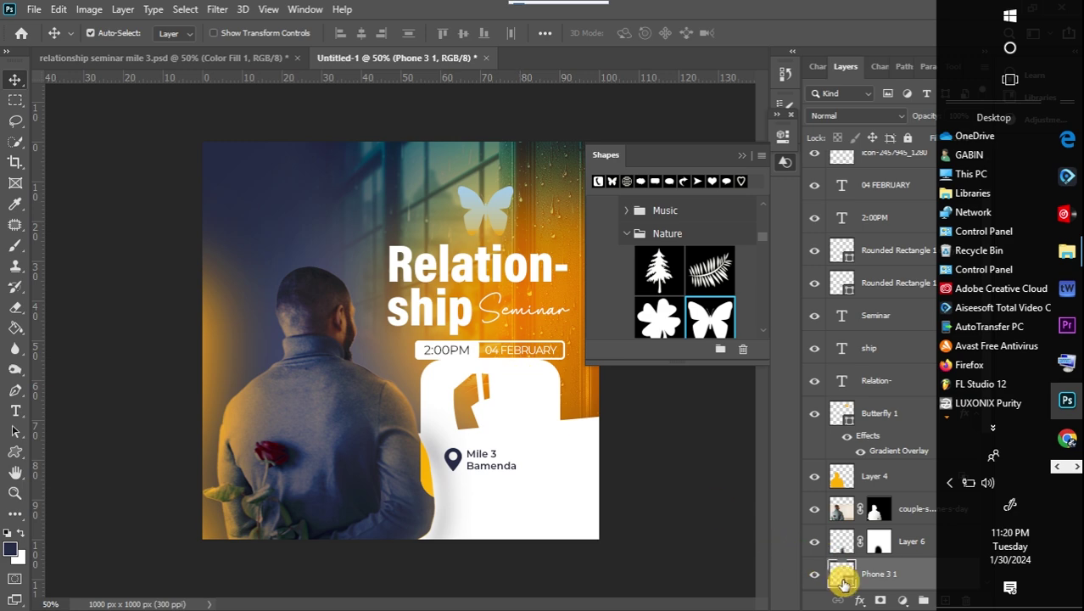
key("super")
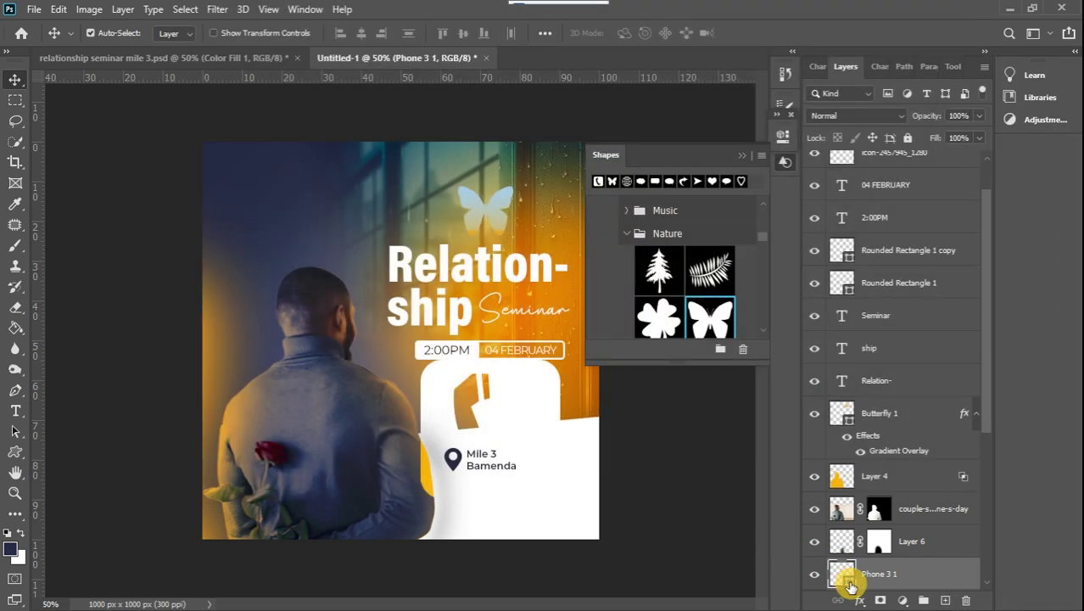
- Recolour the phone icon shape dark navy #242947, sampled from the location pin
double_click(844, 577)
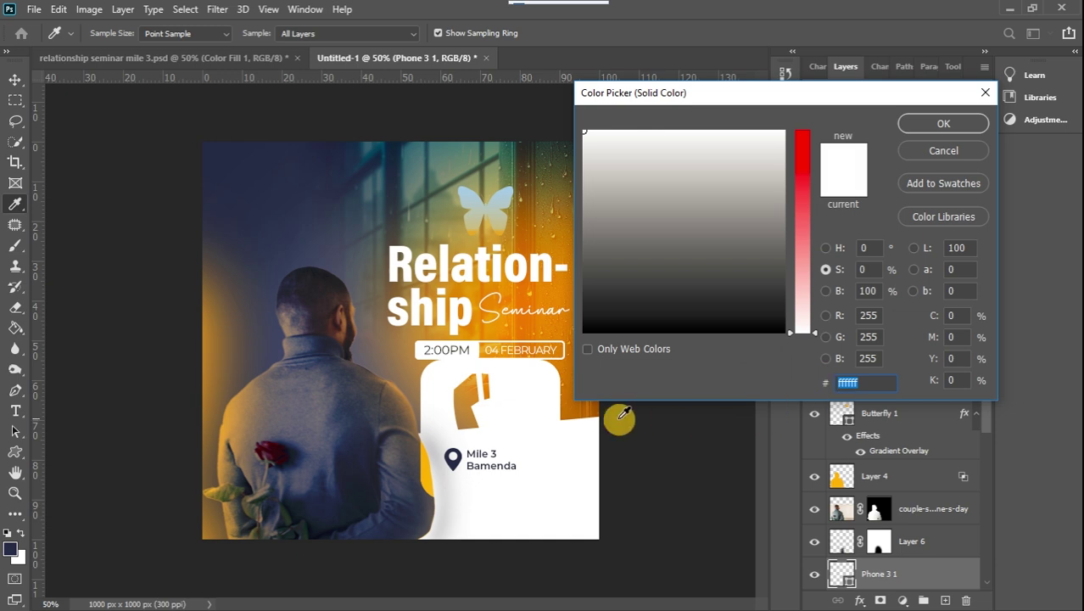
left_click(456, 459)
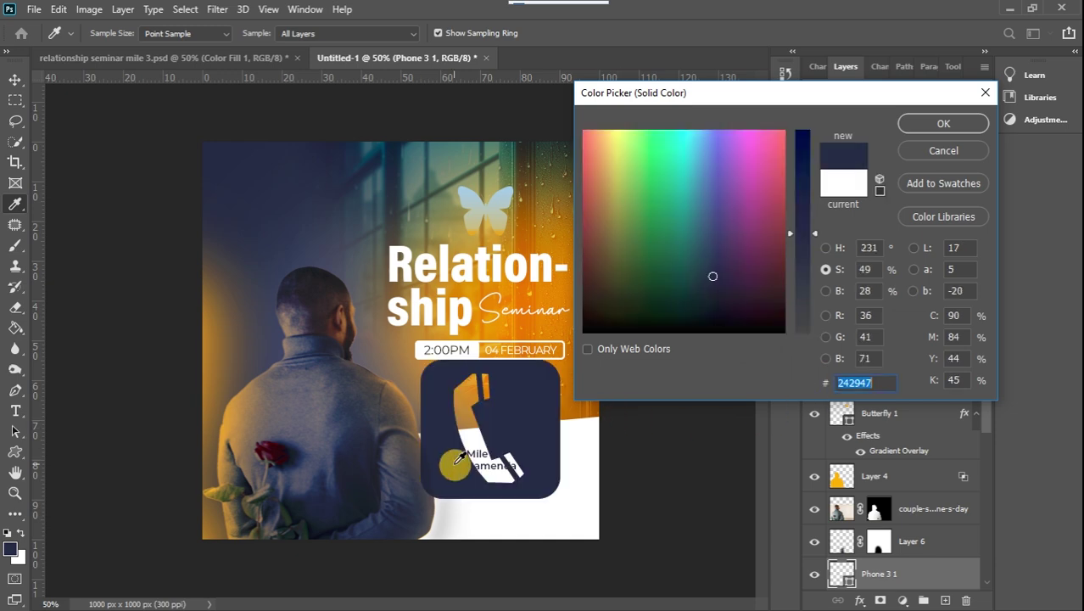
left_click(920, 123)
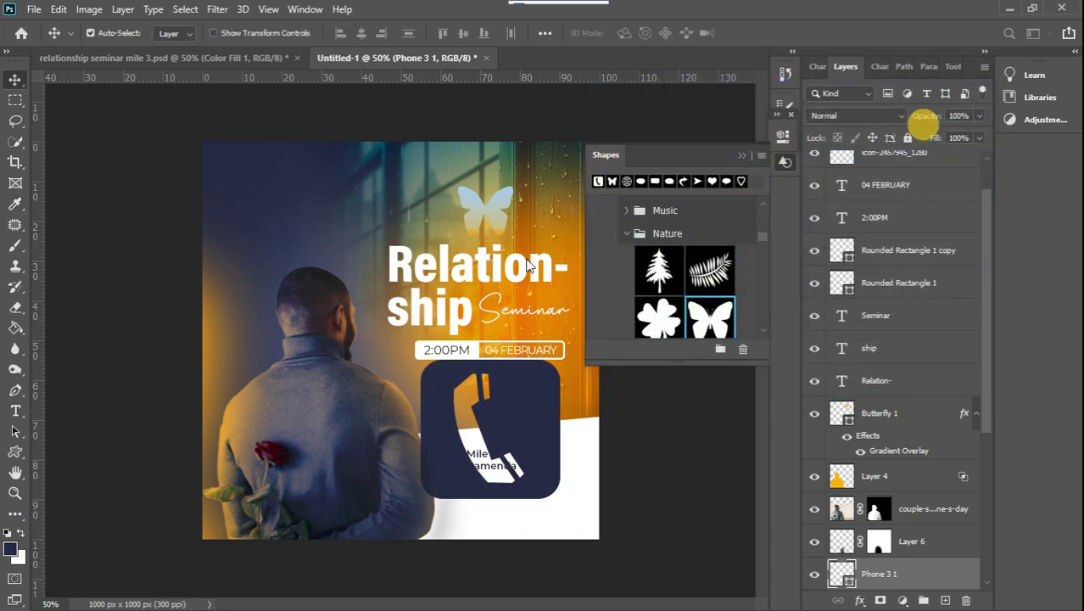
- Scale the phone icon down to about 13.7% and place it directly beneath the location pin
left_click(741, 155)
key("ctrl+t")
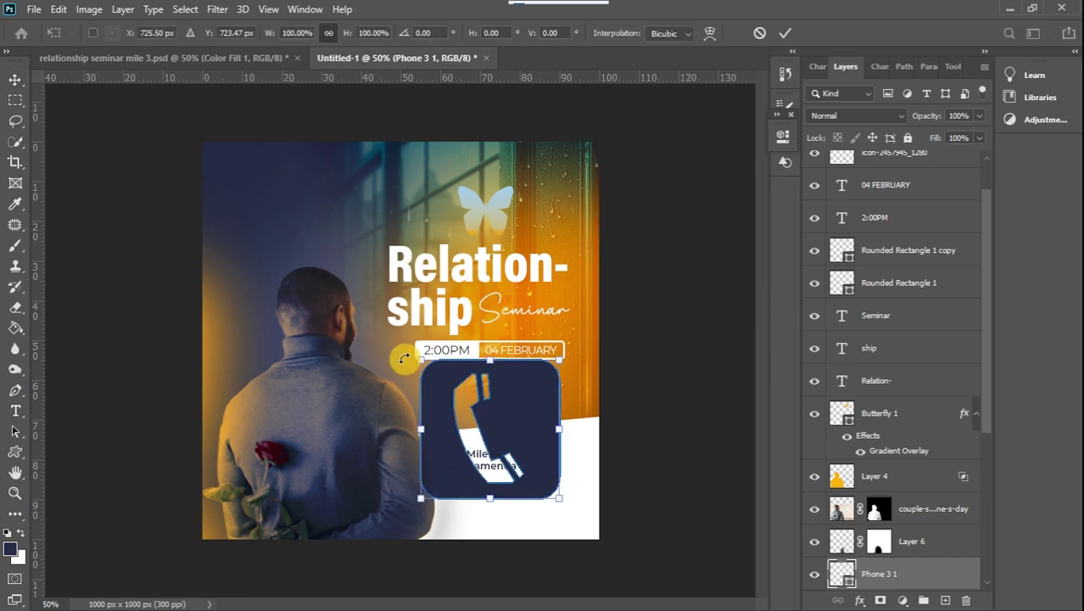
left_click_drag(421, 363, 530, 495)
left_click_drag(523, 494, 465, 506)
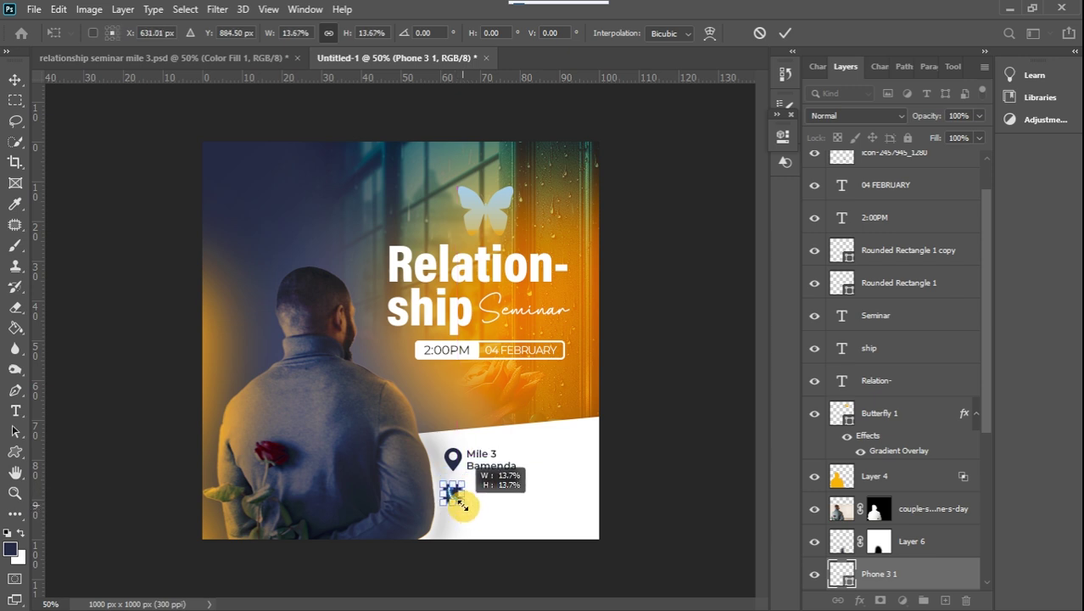
left_click(13, 82)
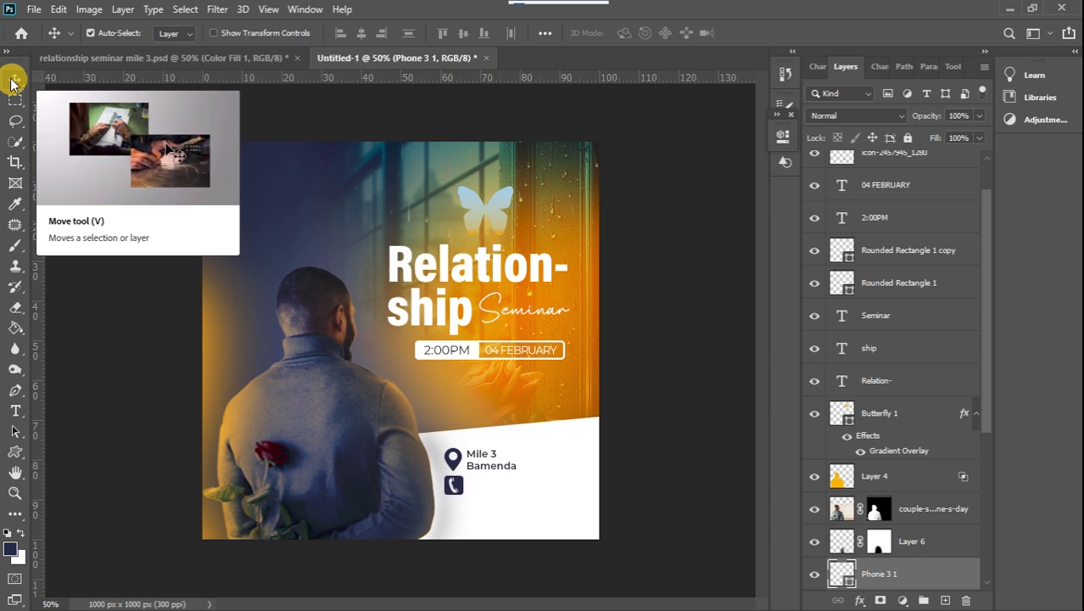
- Duplicate the Mile 3 Bamenda text beside the phone icon and replace its content with two lines of contact phone numbers
left_click(15, 411)
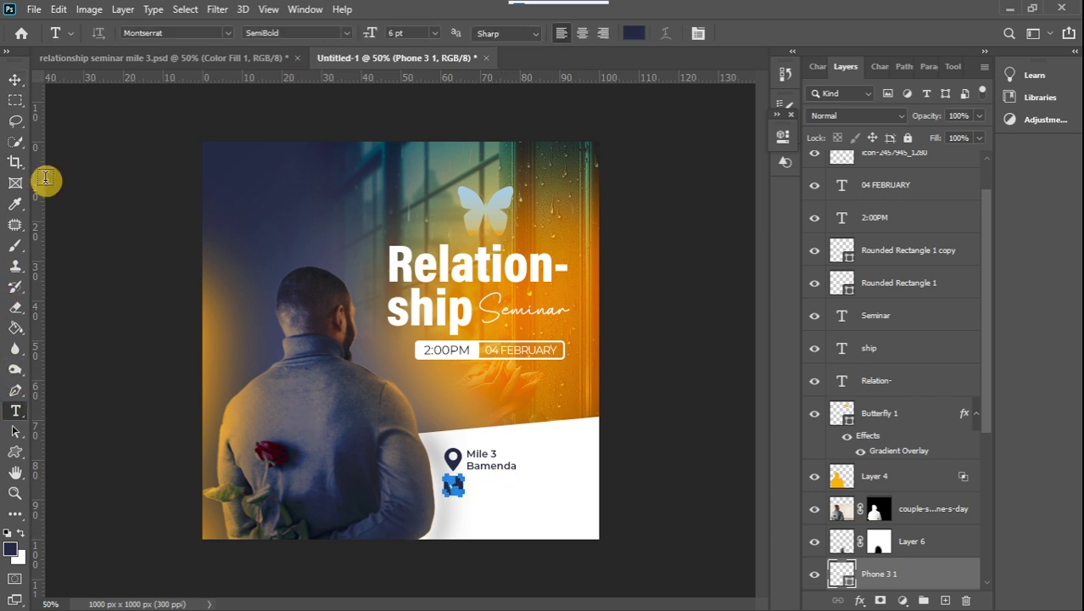
left_click(14, 79)
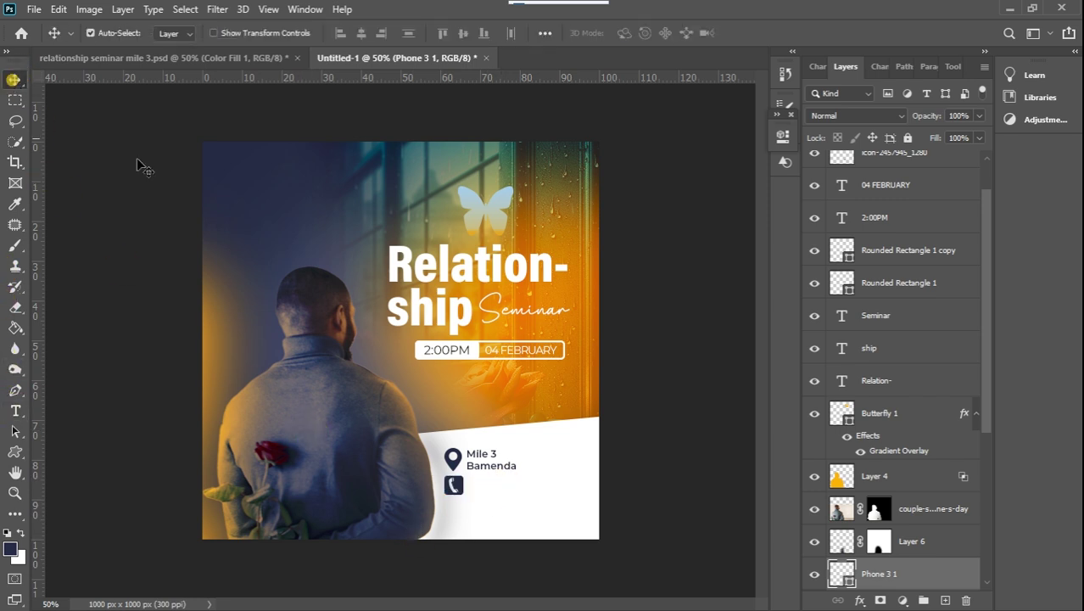
left_click(495, 474)
key("ctrl+j")
left_click_drag(491, 468, 494, 497)
double_click(487, 484)
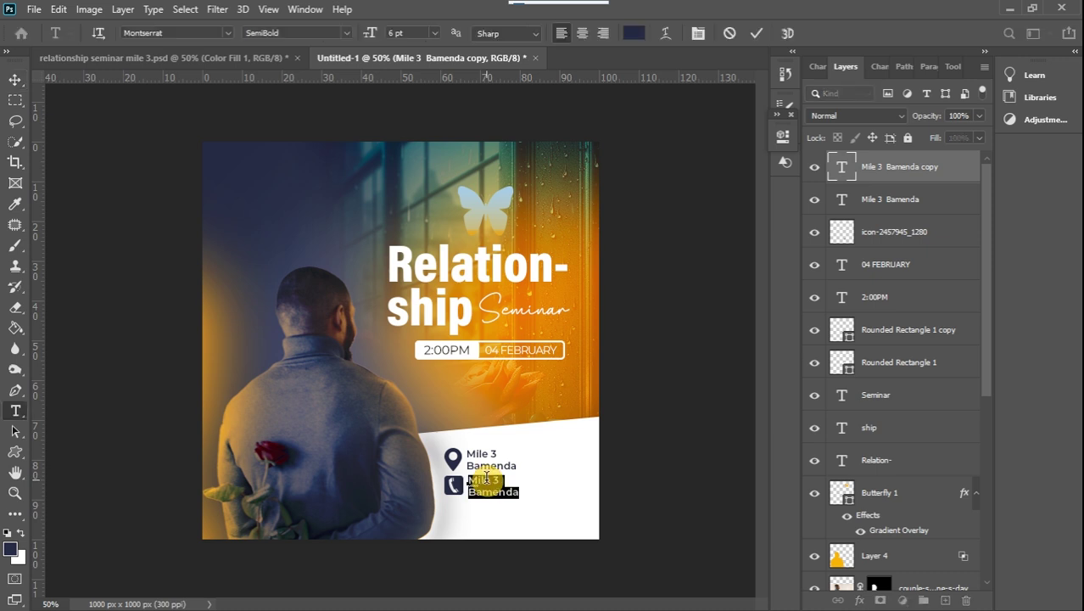
left_click(486, 477)
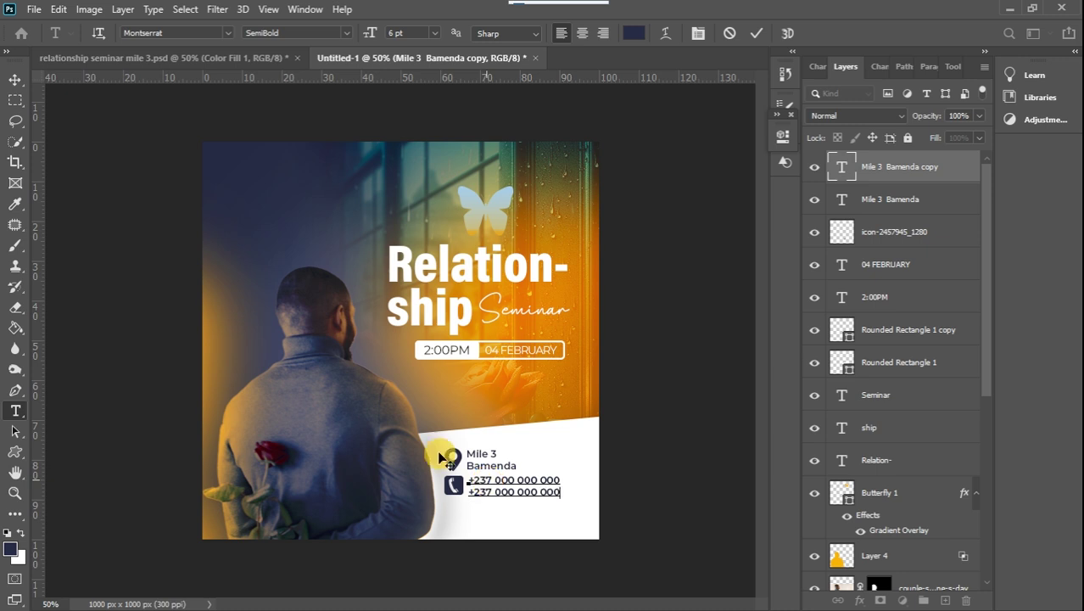
left_click(14, 79)
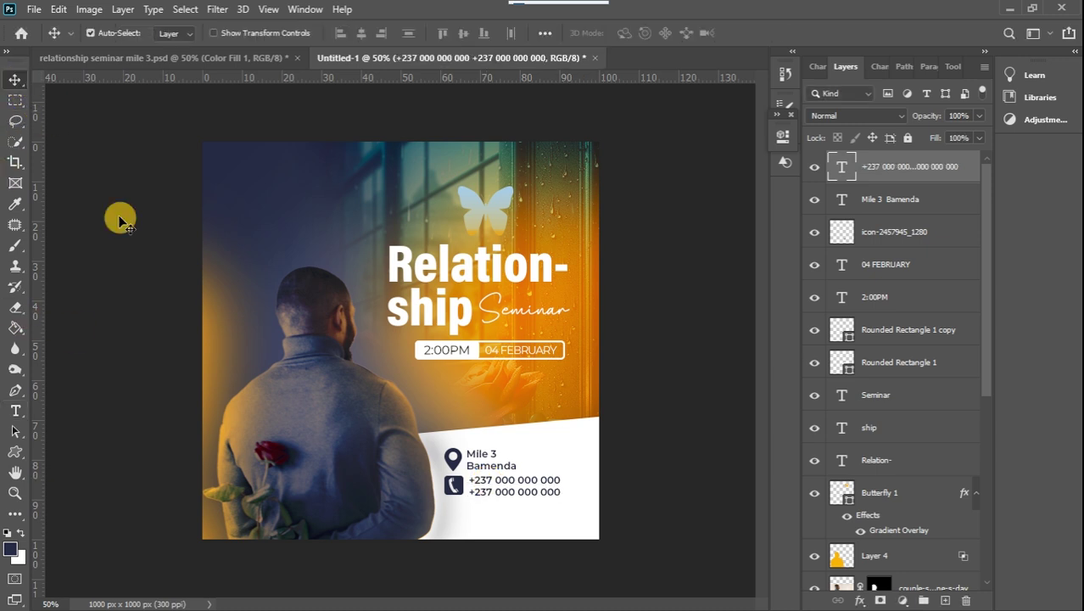
- Shift the Mile 3 Bamenda text slightly away from the pin and lower the phone icon and phone number text a little
left_click_drag(481, 469, 487, 469)
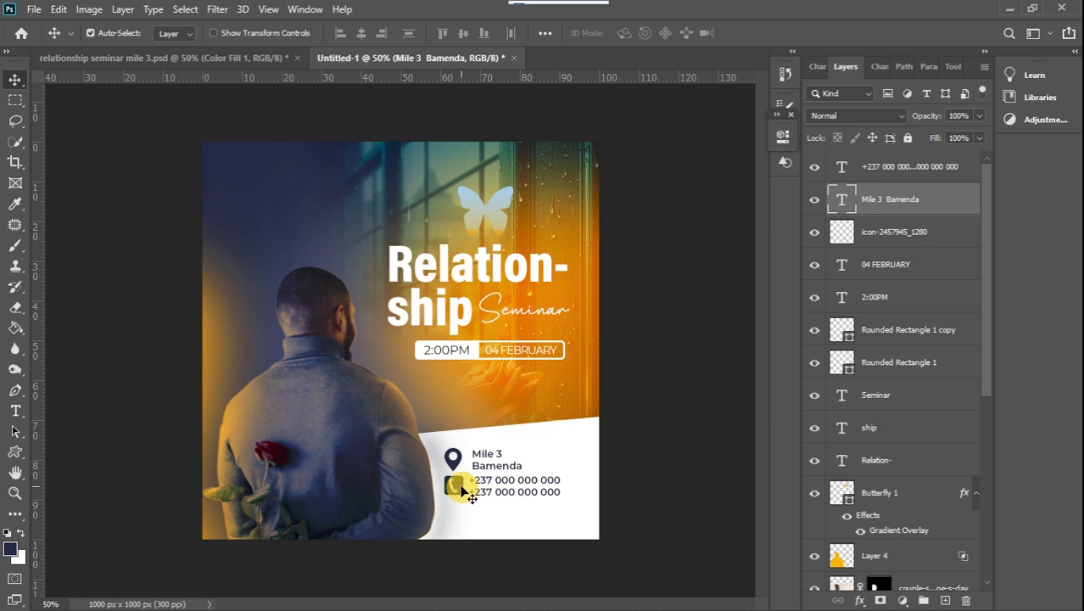
left_click(463, 492)
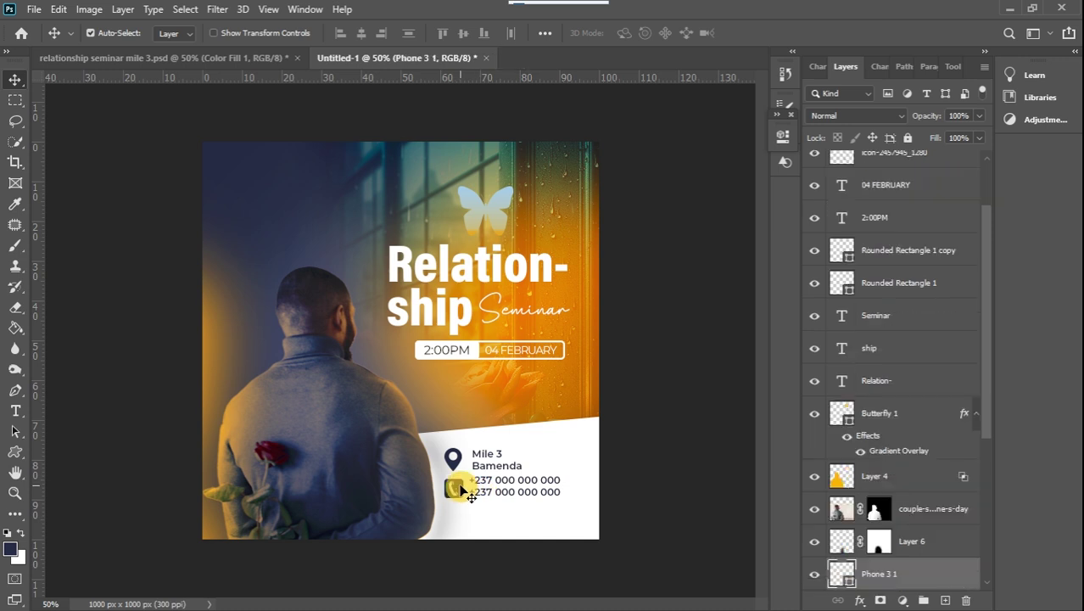
left_click_drag(479, 487, 477, 484)
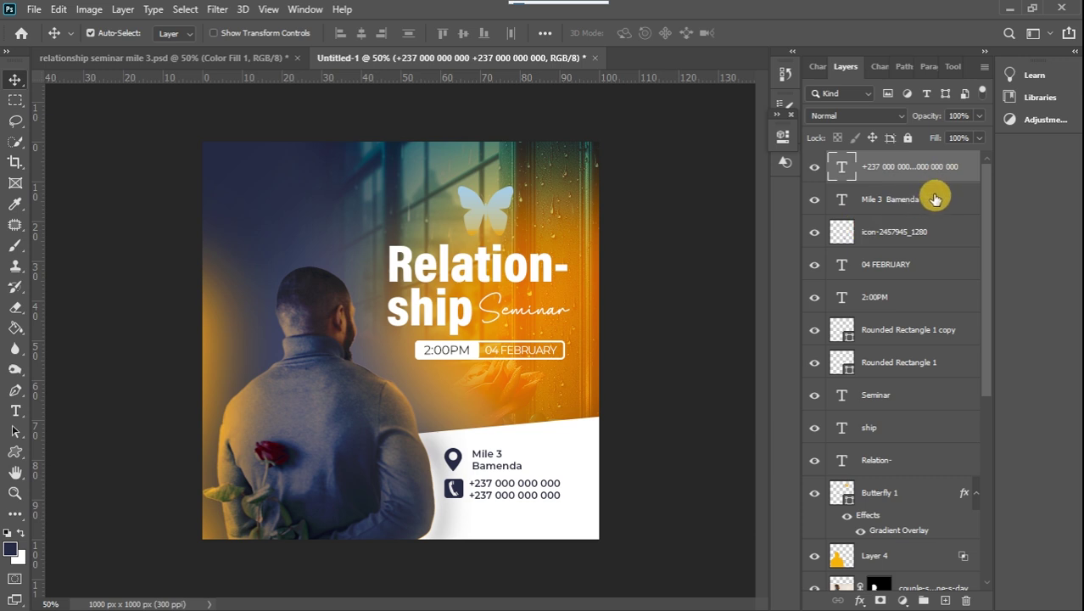
- Reorder the phone icon layer so it sits directly below the phone number text layer
left_click(956, 200, "shift")
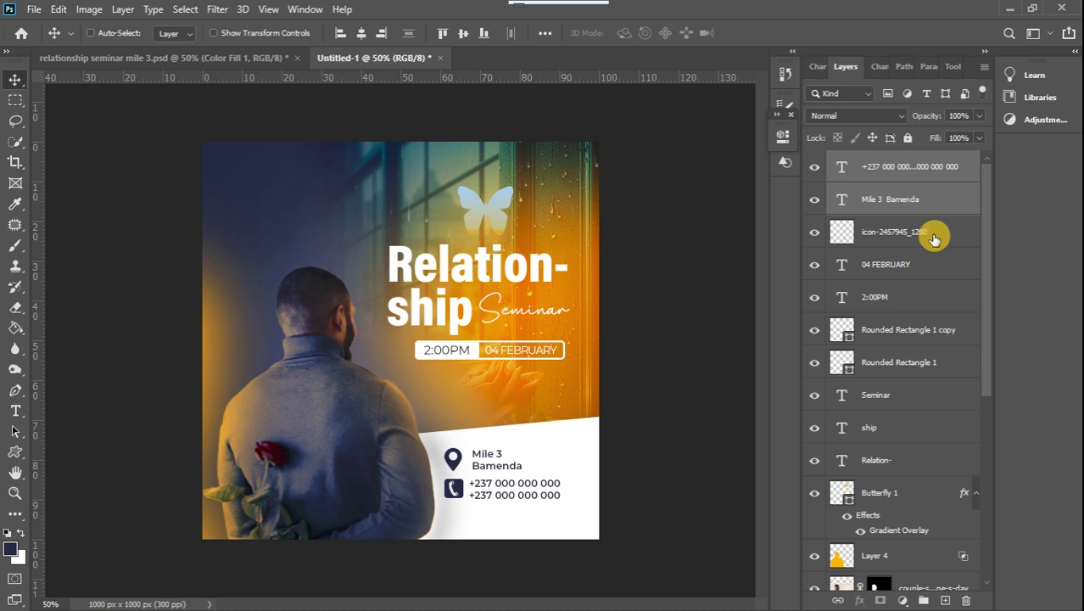
left_click(934, 236, "shift")
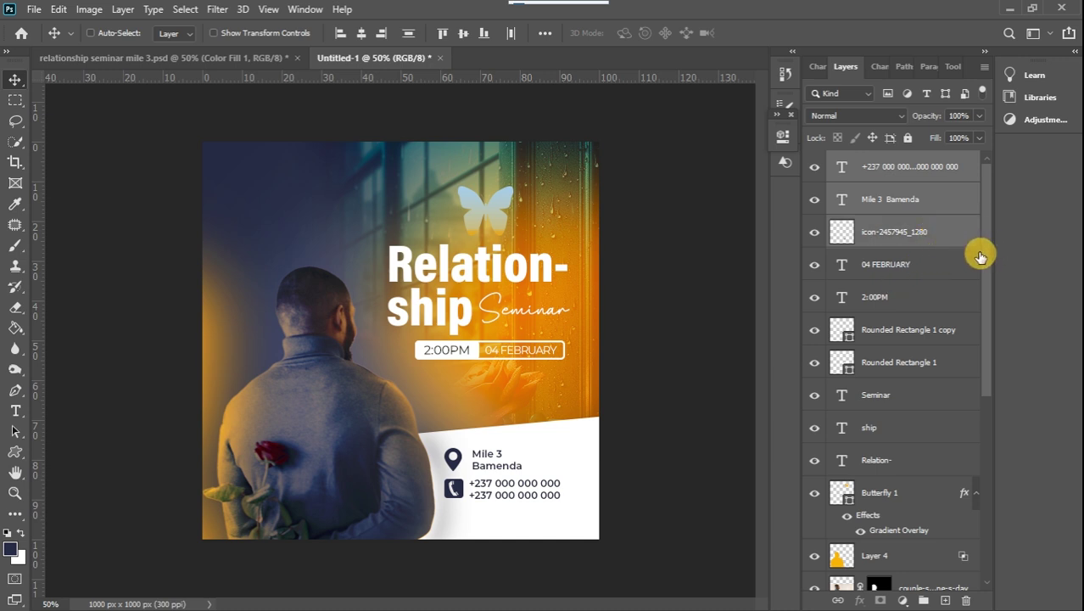
left_click_drag(986, 263, 987, 222)
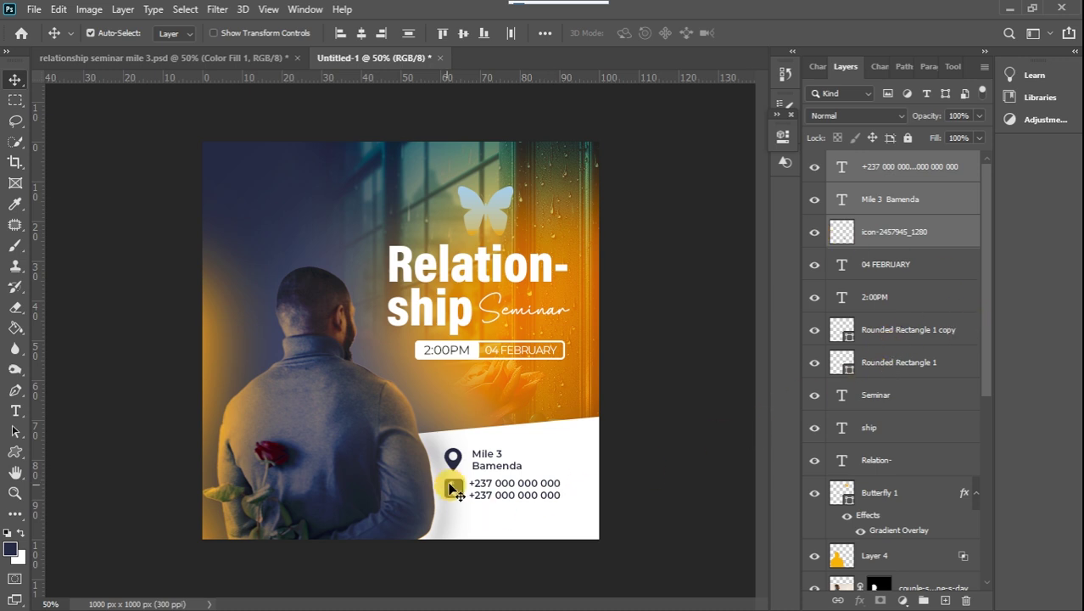
left_click(453, 490)
left_click_drag(913, 574, 919, 188)
- Group the phone number text, phone icon, Mile 3 Bamenda text and location pin layers
left_click(922, 169)
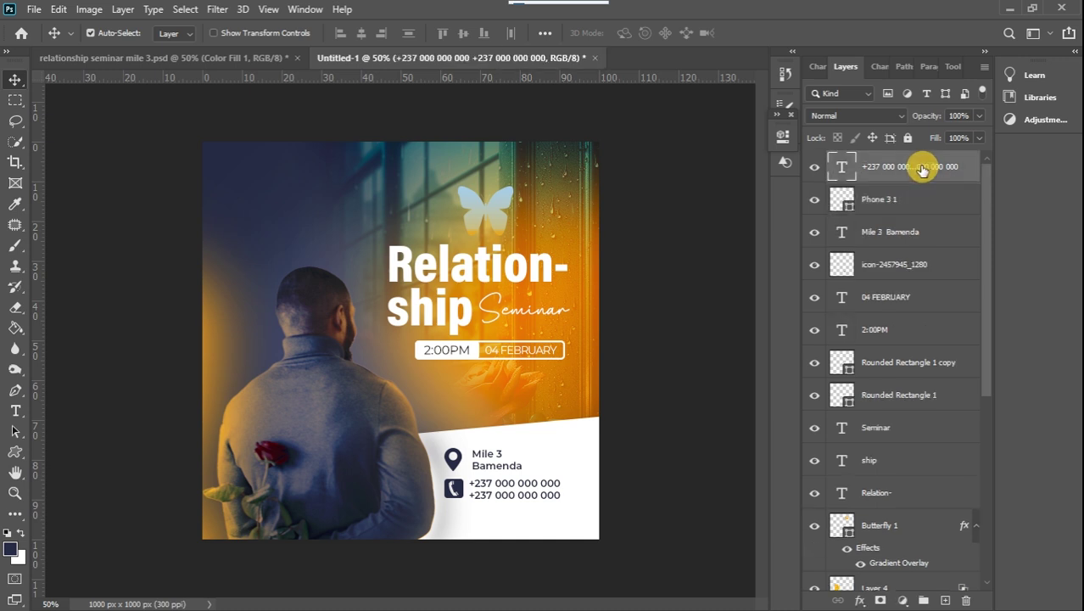
left_click(909, 202, "shift")
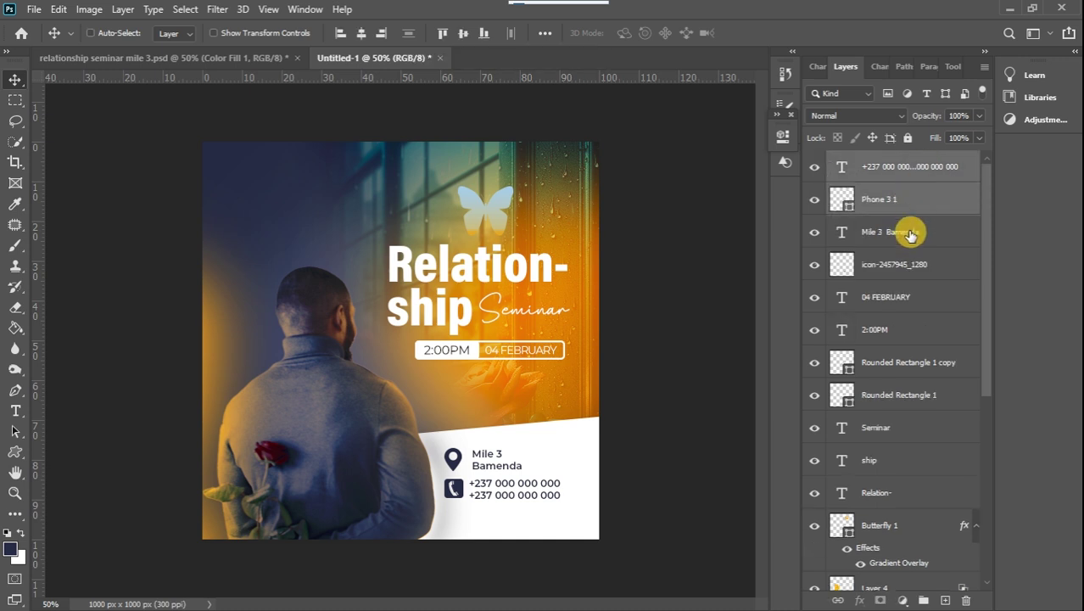
left_click(910, 233, "shift")
left_click(918, 263, "ctrl")
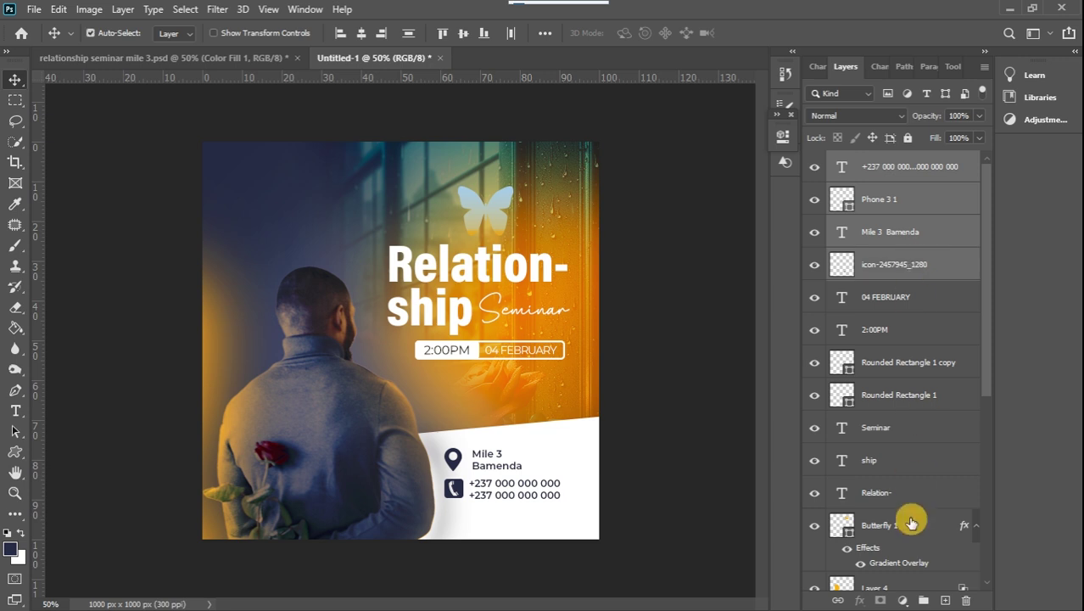
left_click(924, 600)
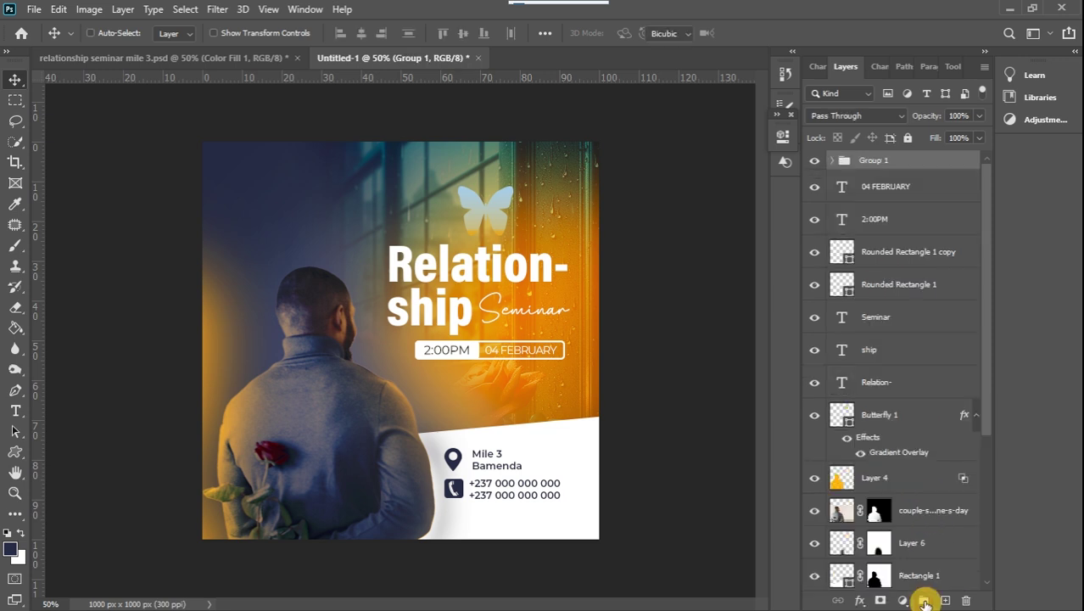
- Scale the contact details group to about 75% and move it up within the white shape, beneath the time and date badge
key("ctrl+t")
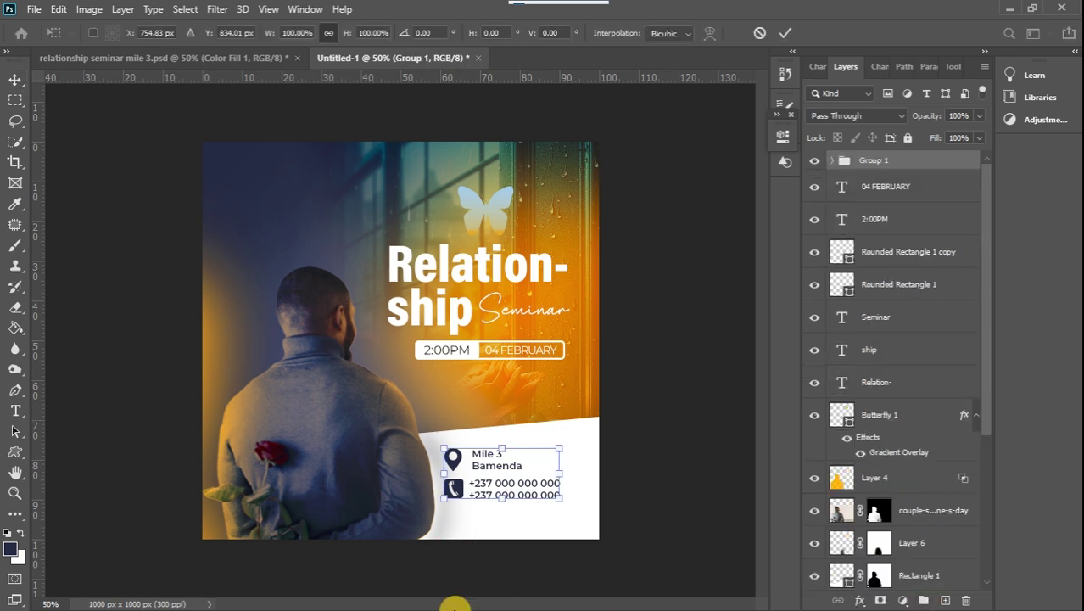
left_click_drag(570, 456, 519, 473)
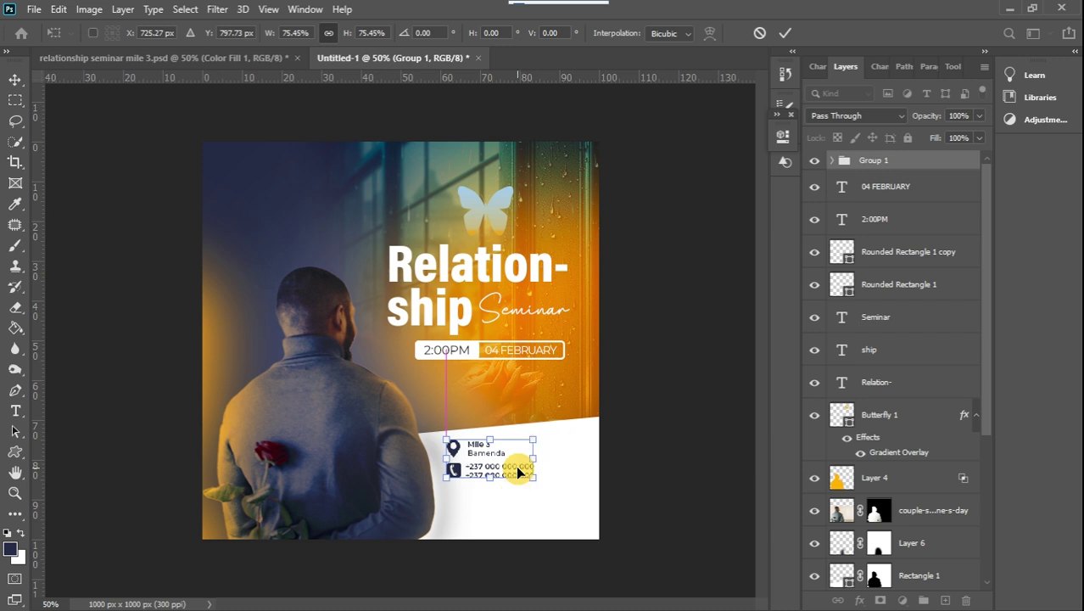
left_click(23, 82)
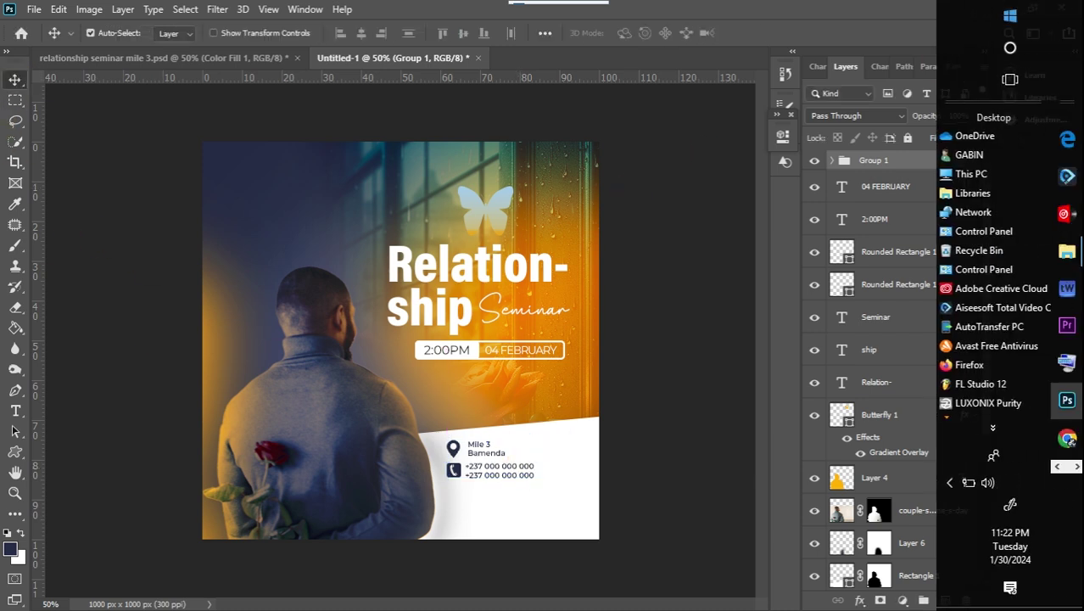
- Place the "white" globe logo from the USB Drive (G:) folder in the flyer's upper-left corner, scaled to about 1.2%
mouse_move(1065, 264)
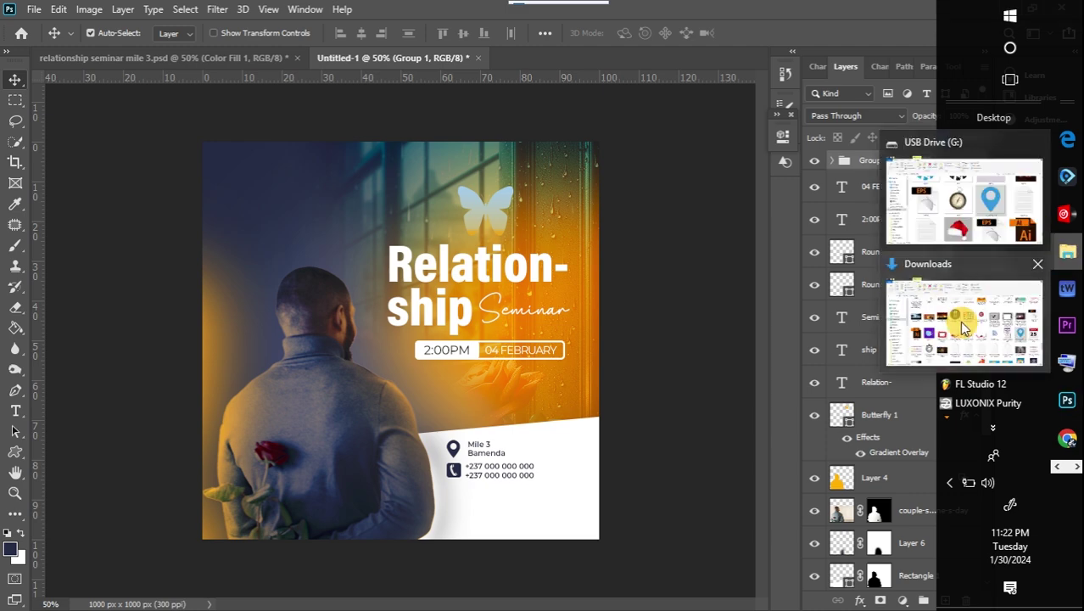
left_click(959, 320)
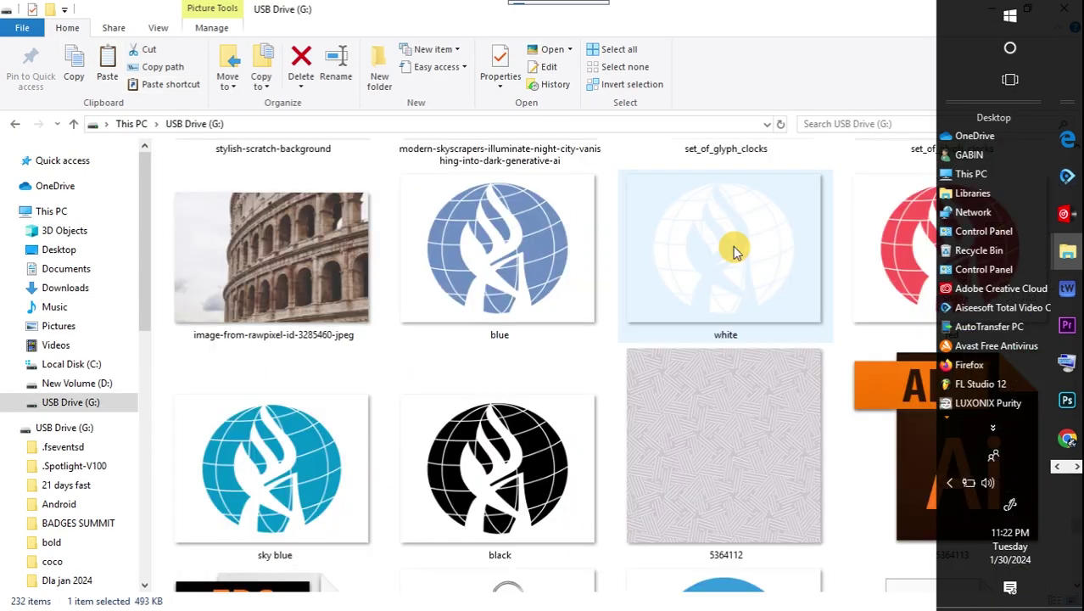
left_click_drag(735, 251, 281, 167)
left_click_drag(219, 148, 249, 186)
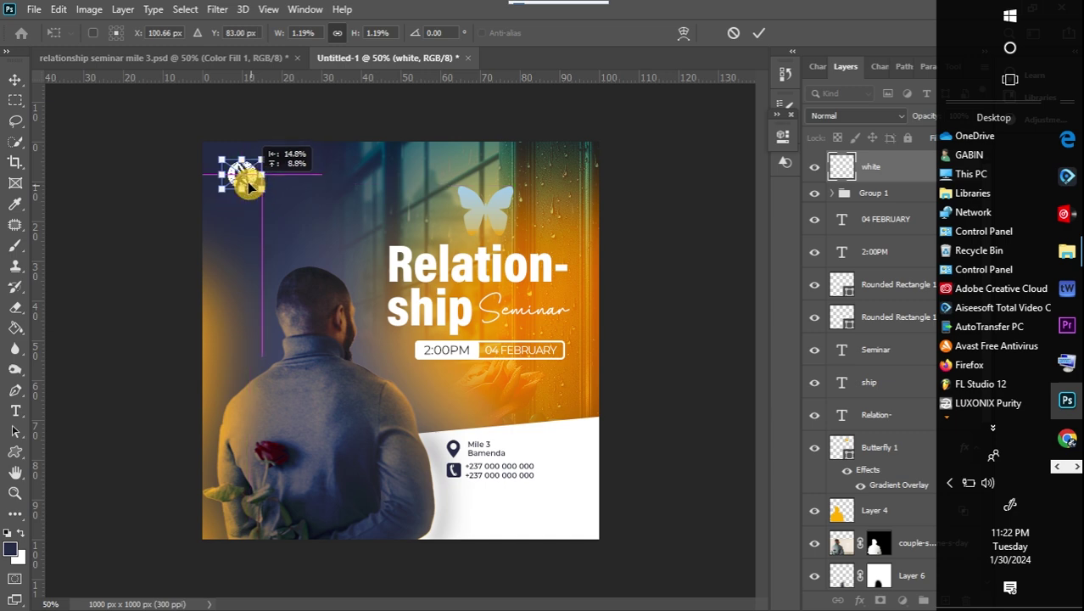
left_click(14, 80)
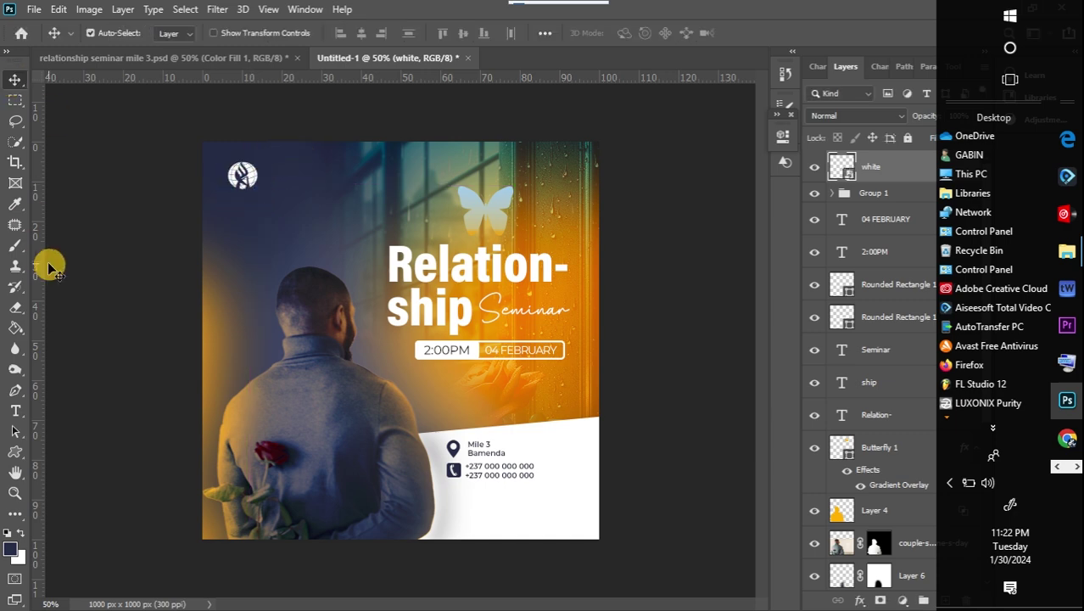
- Add the organisation name in white beside the globe logo, reading "Academy Fellowship Cameroon" on three lines
left_click(16, 411)
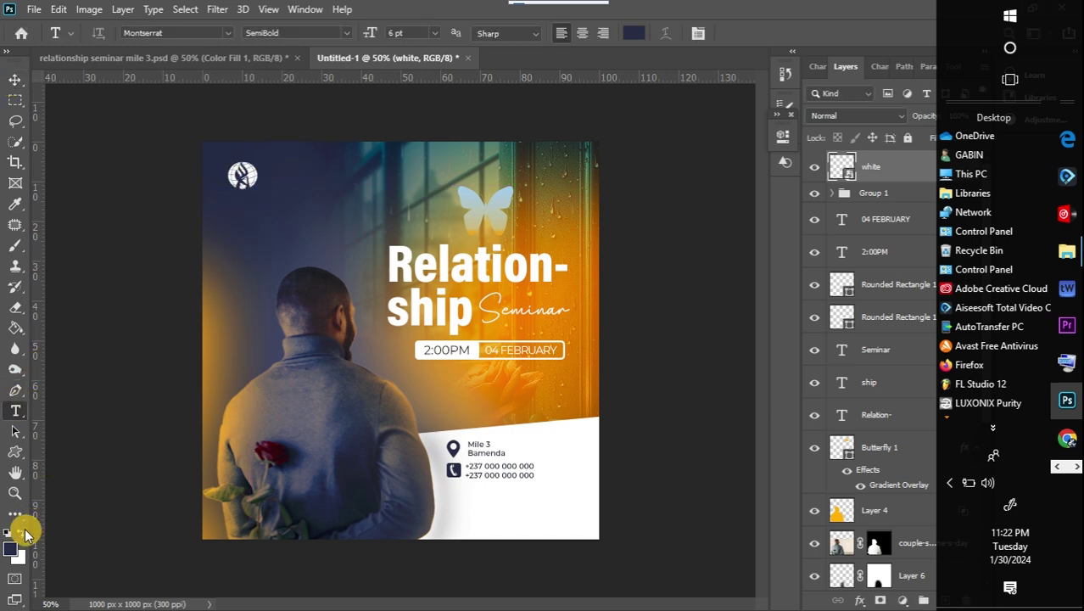
left_click(23, 533)
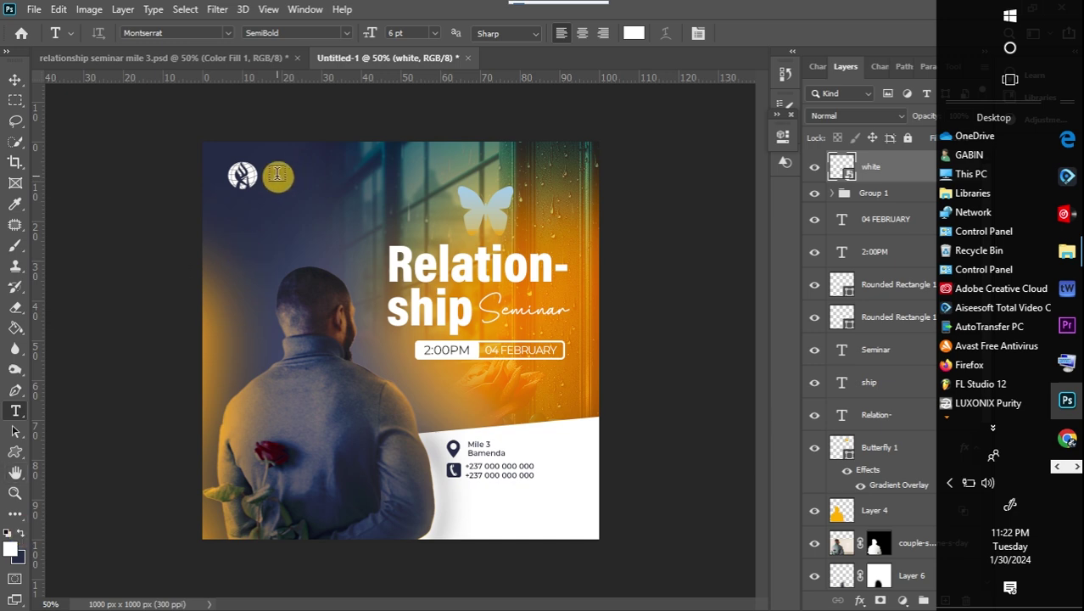
left_click(277, 174)
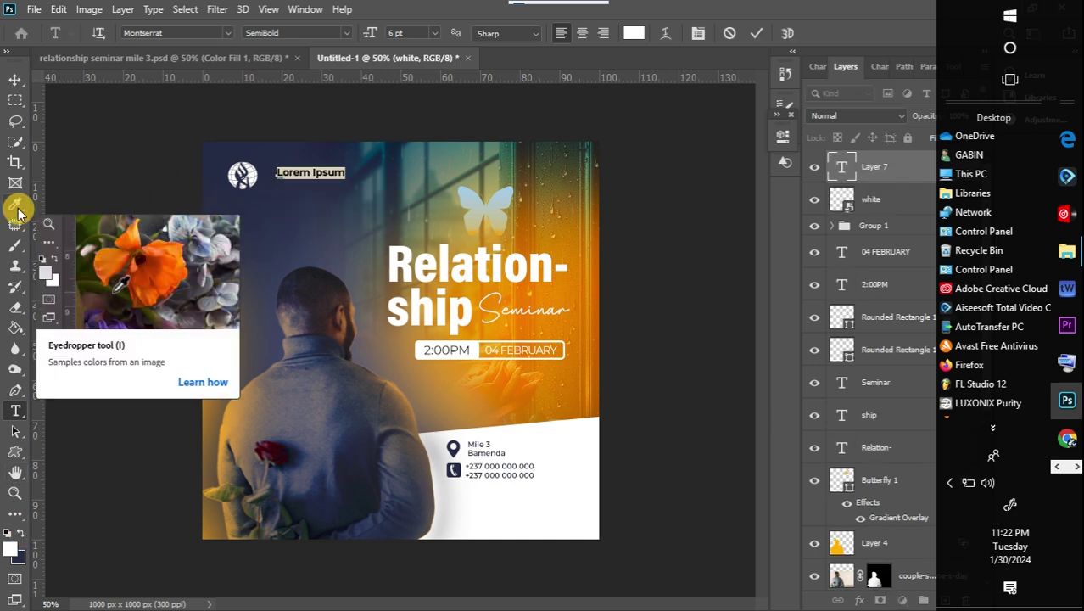
type("Acad")
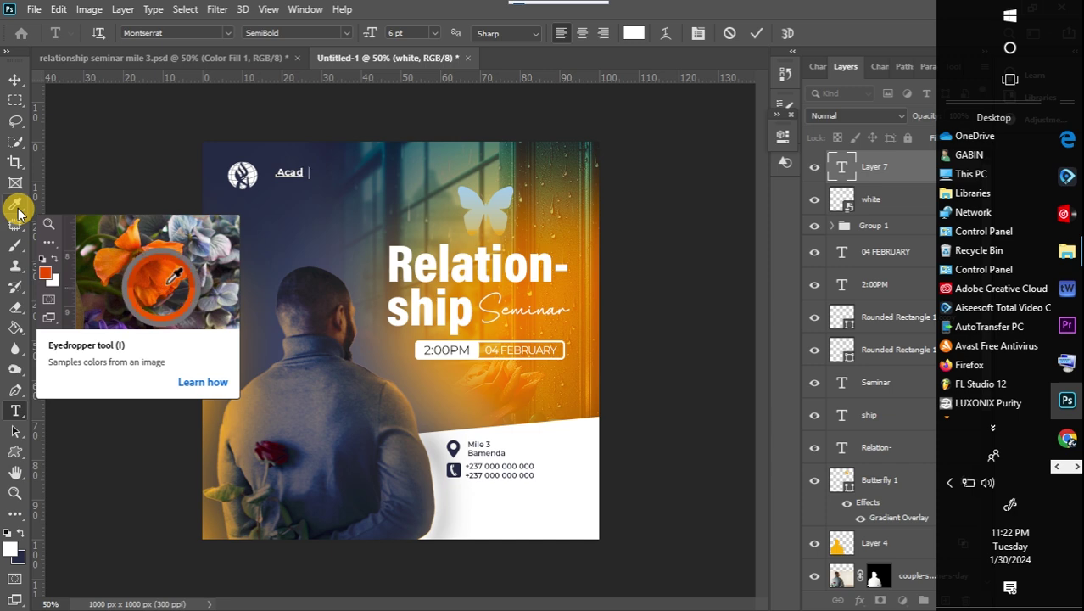
type("emy")
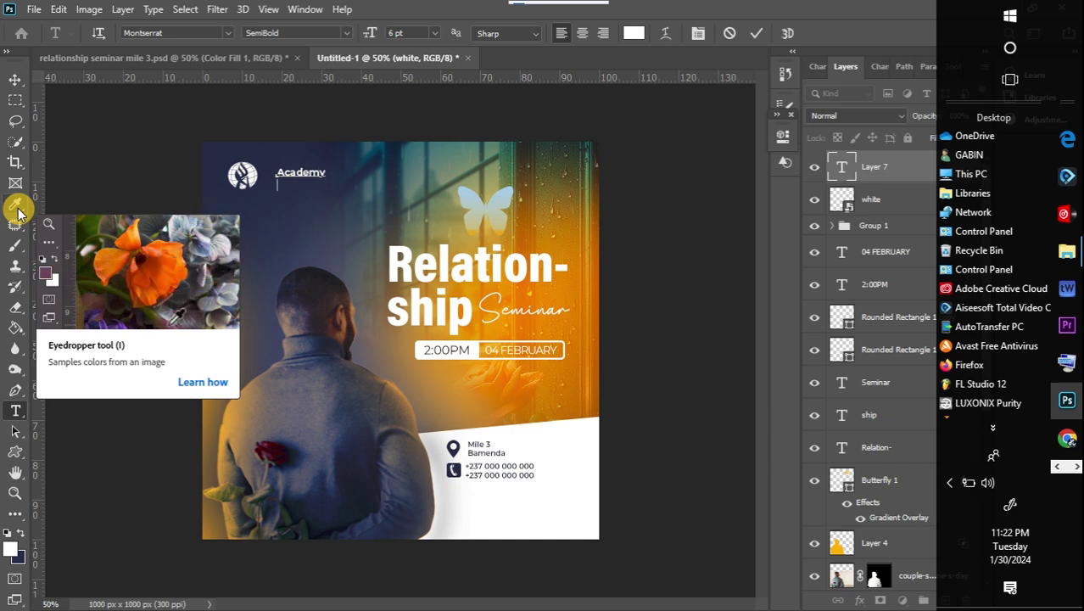
key("Return")
type("Fellowshi")
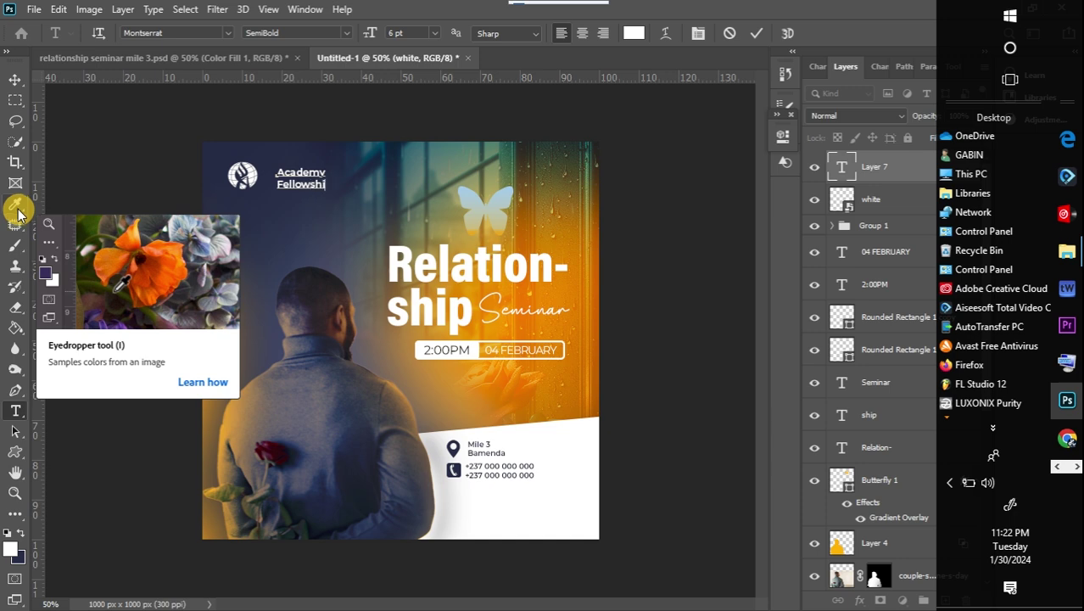
type("p Cameroon")
- Set the "Academy Fellowship Cameroon" text to Montserrat Regular and scale it down to about 4.61 pt beside the logo
key("ctrl+a")
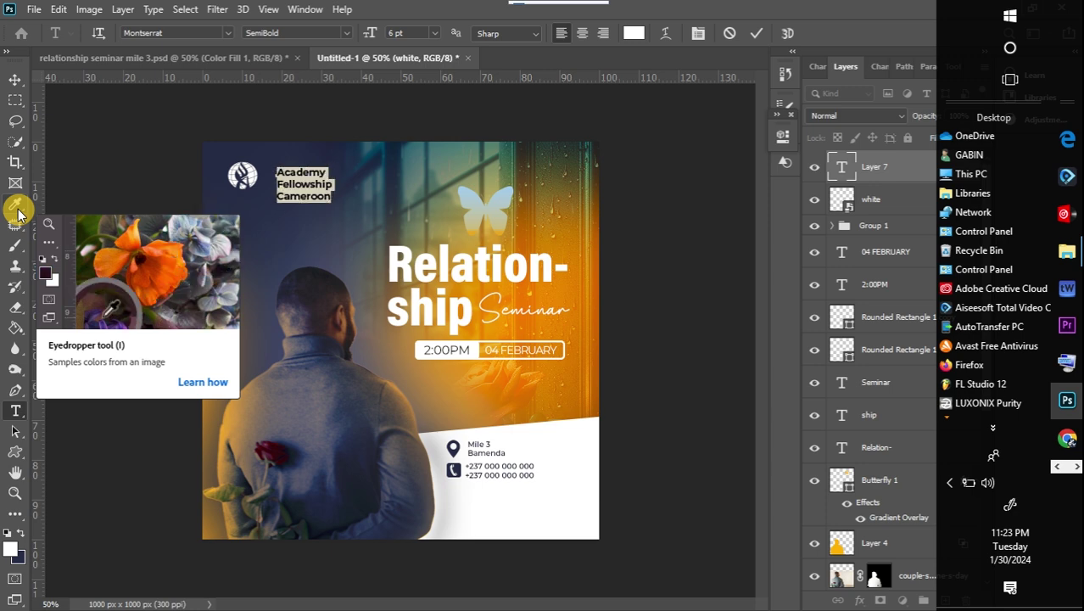
left_click(344, 33)
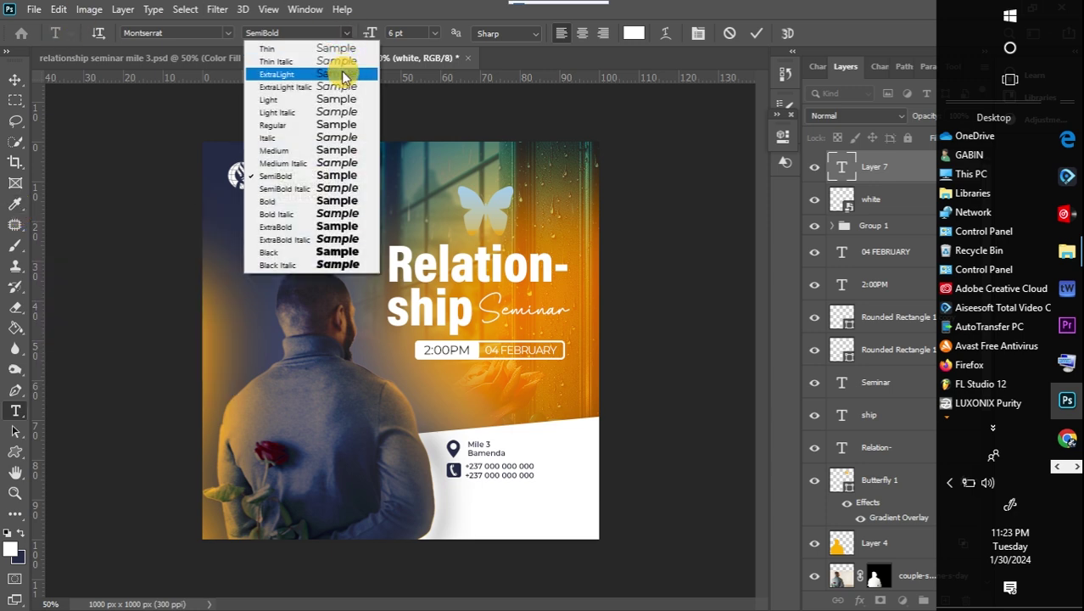
left_click(340, 124)
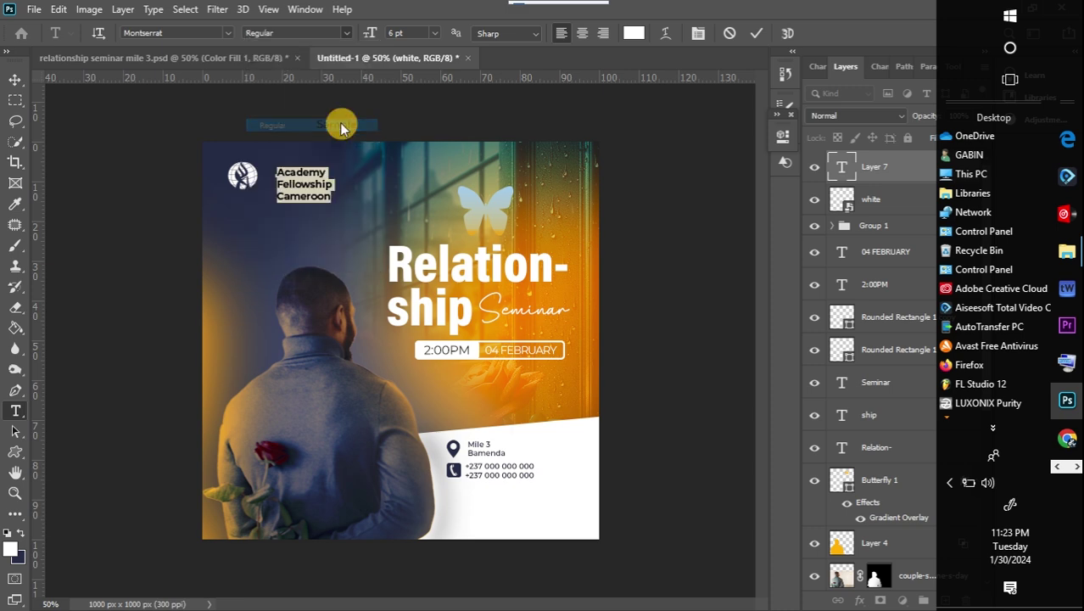
left_click(16, 79)
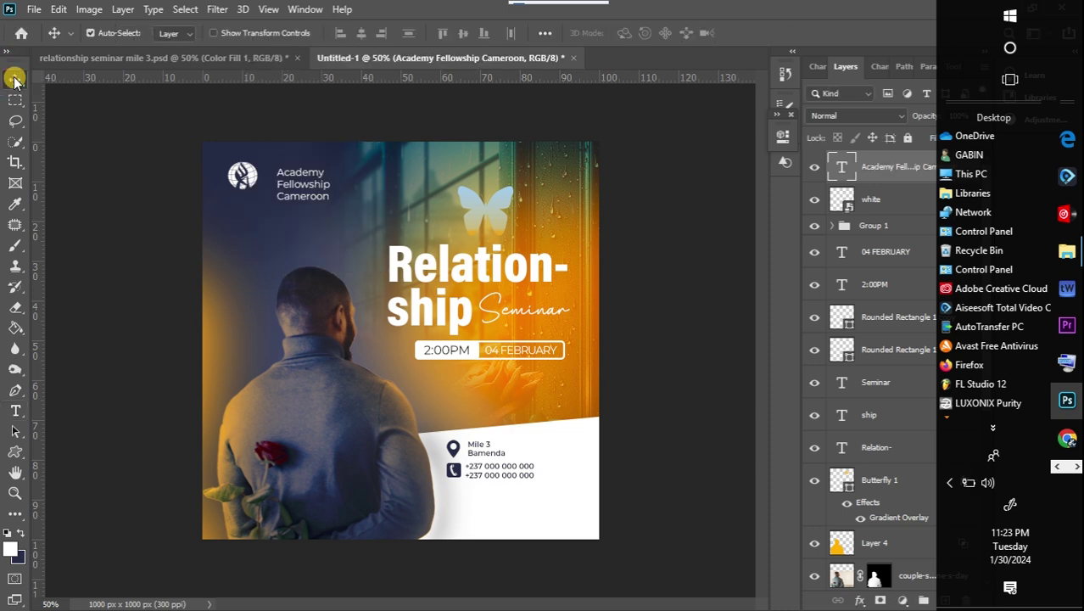
key("ctrl+t")
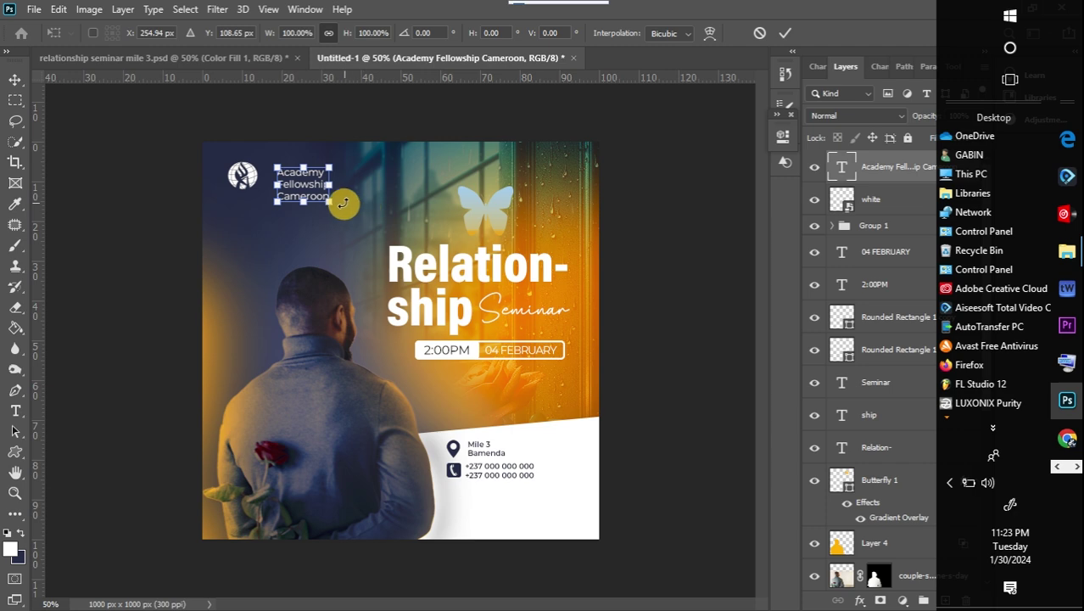
left_click_drag(332, 200, 299, 177)
left_click(12, 84)
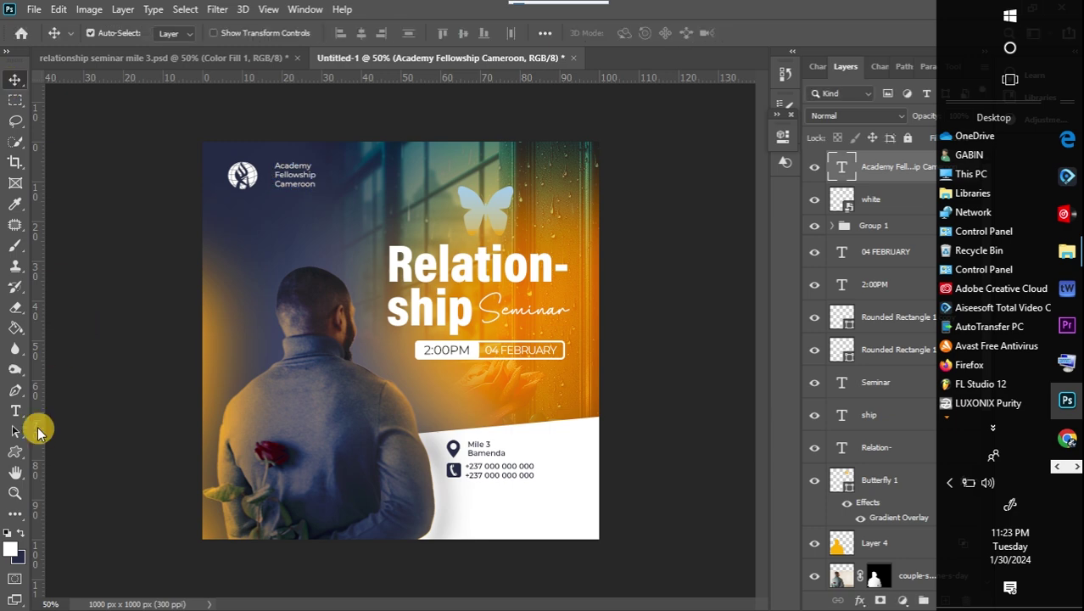
- Draw a thin white vertical divider bar between the globe logo and the organisation name, and shift the name slightly closer to it
left_click(16, 450)
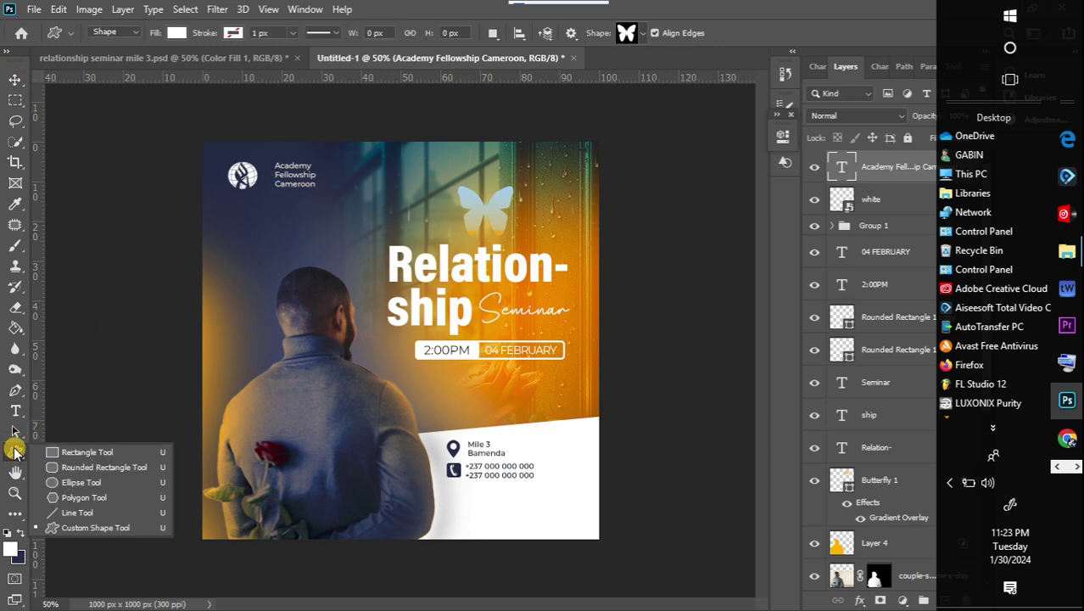
left_click(65, 451)
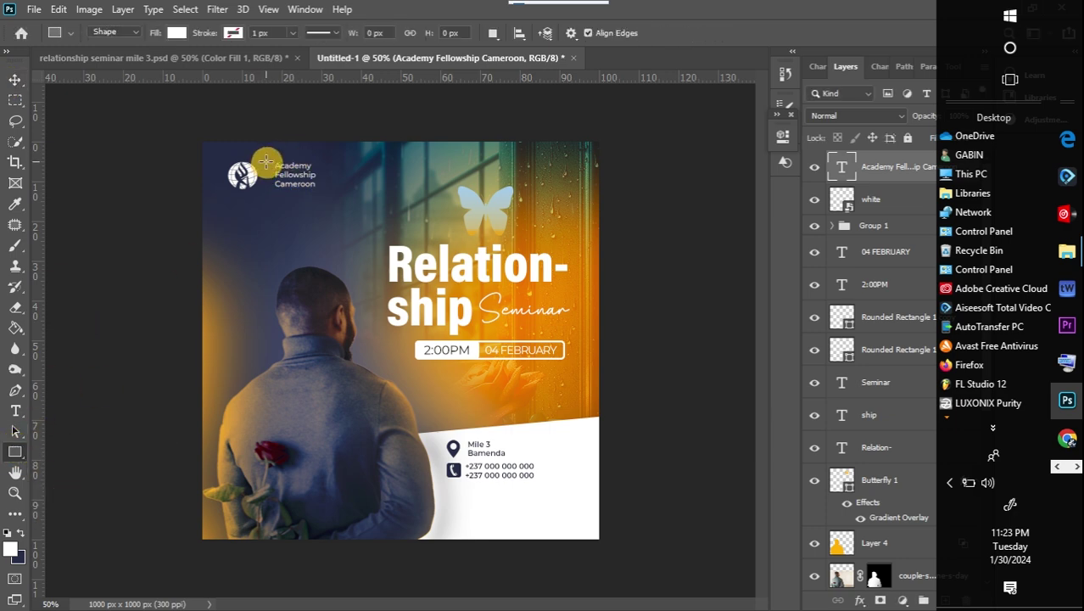
left_click_drag(265, 161, 262, 190)
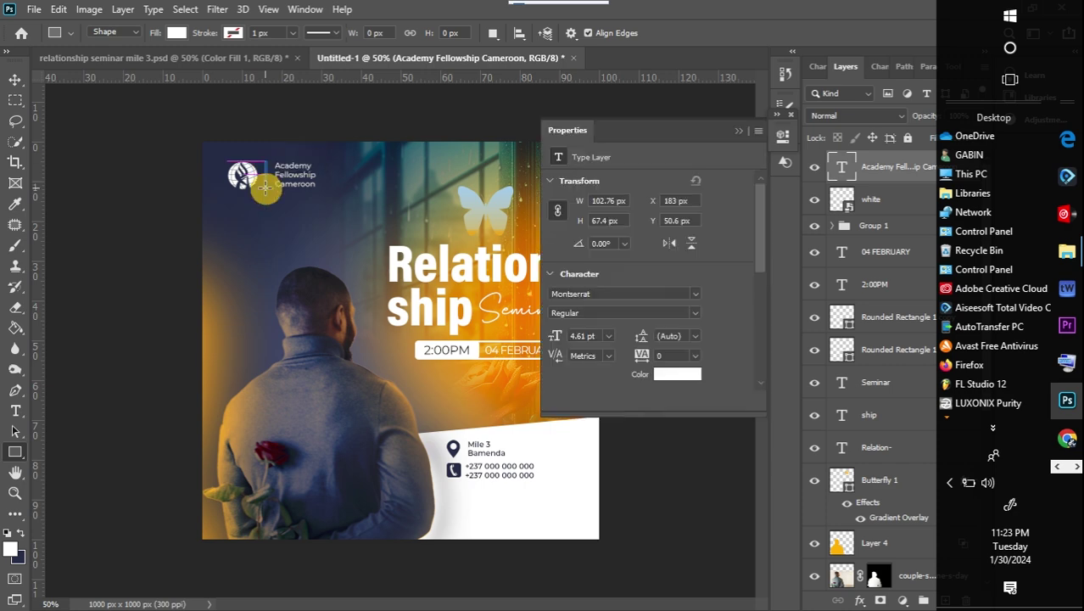
left_click(15, 79)
left_click(297, 176)
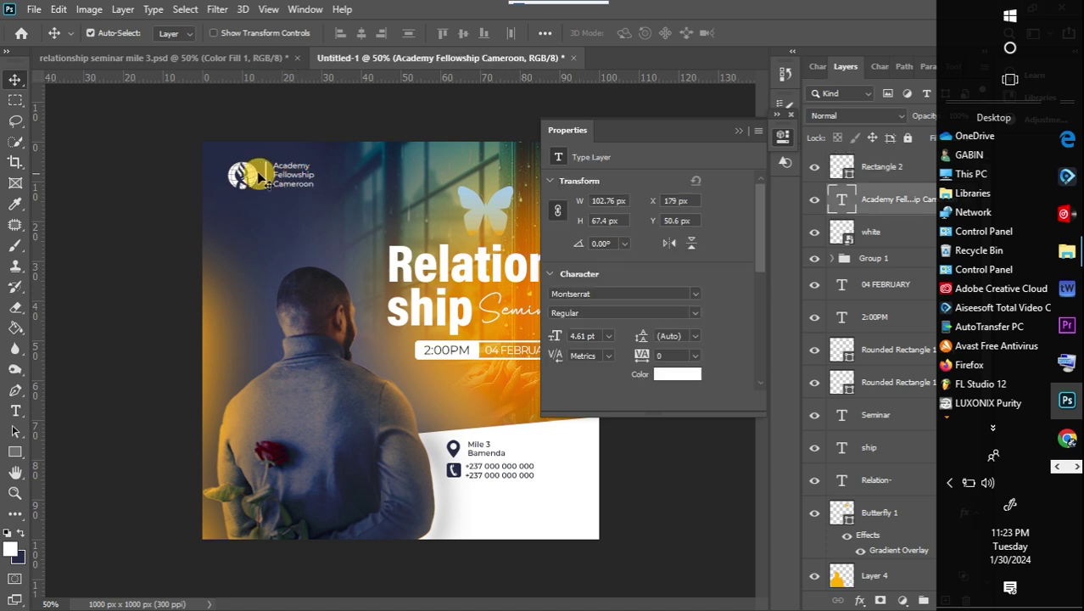
left_click(738, 133)
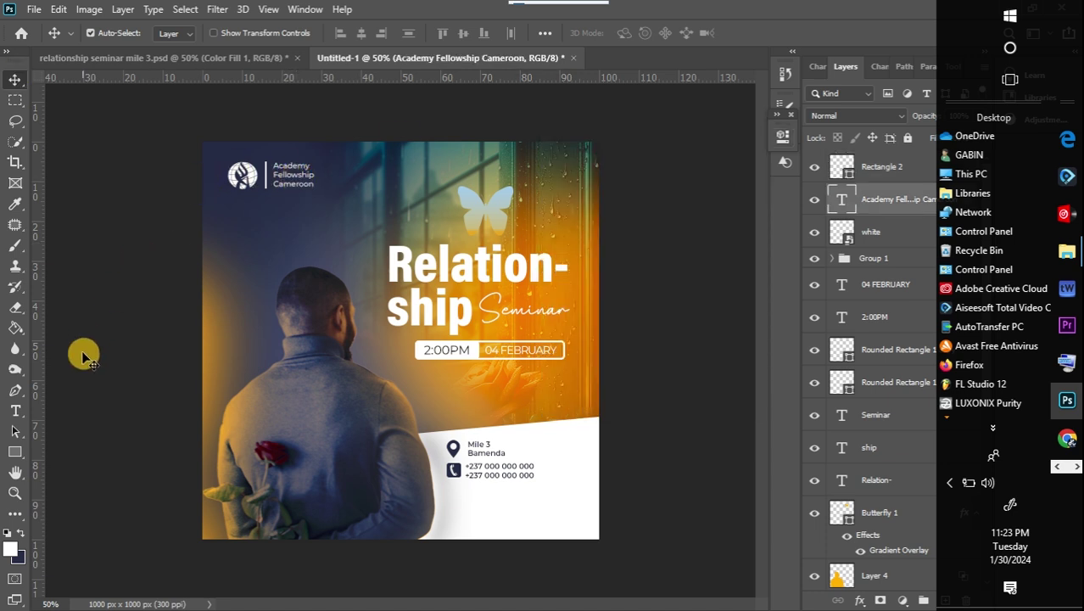
- Add the white text "ACF MILE 3" at 6 pt and position it just beneath the logo and organisation name
left_click(15, 411)
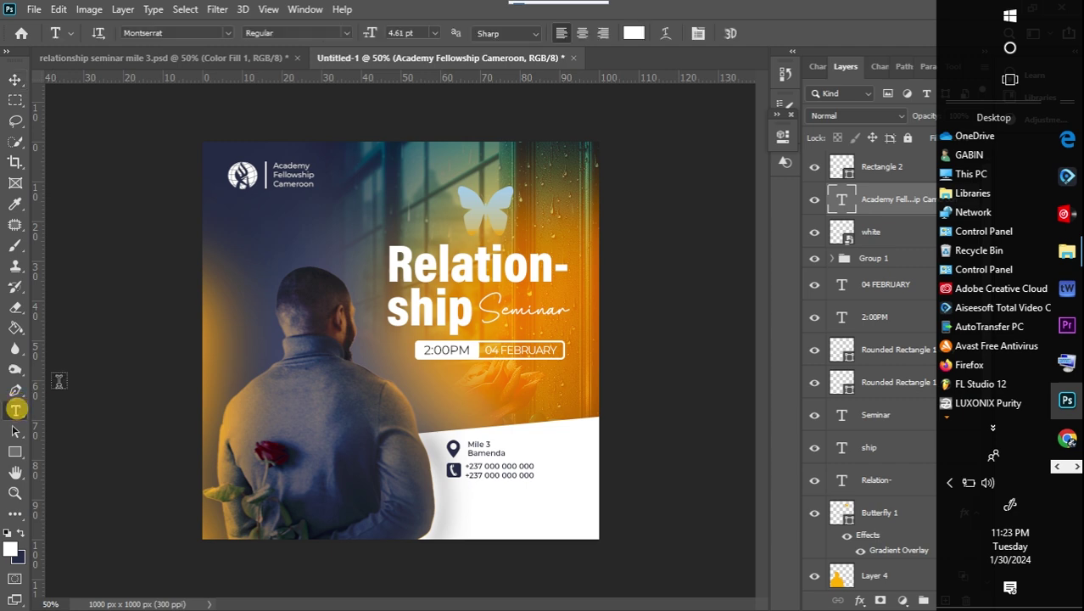
left_click(244, 224)
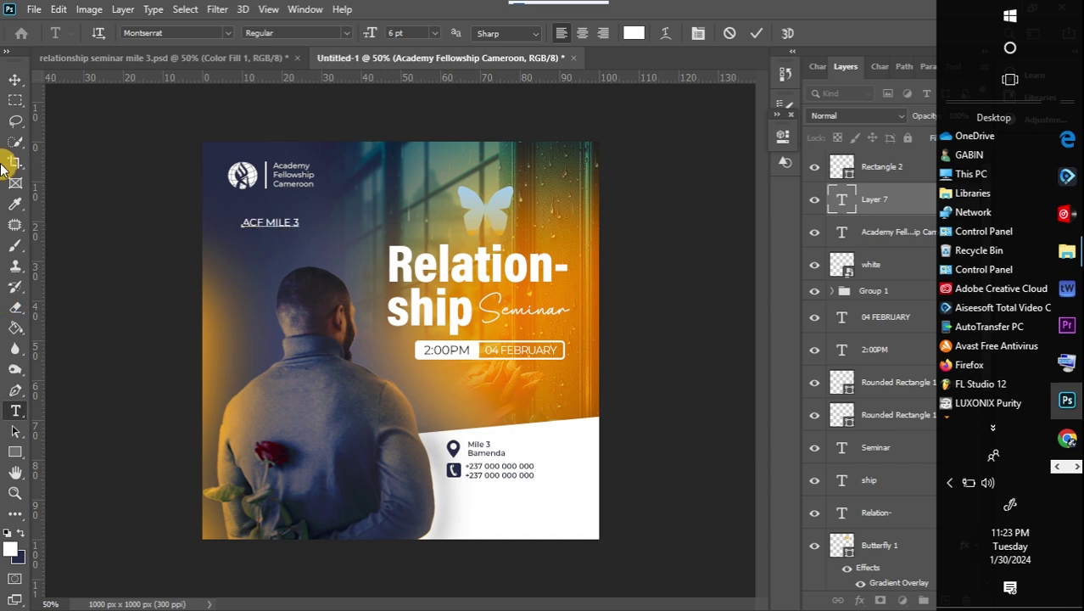
left_click(15, 79)
left_click_drag(274, 226, 282, 203)
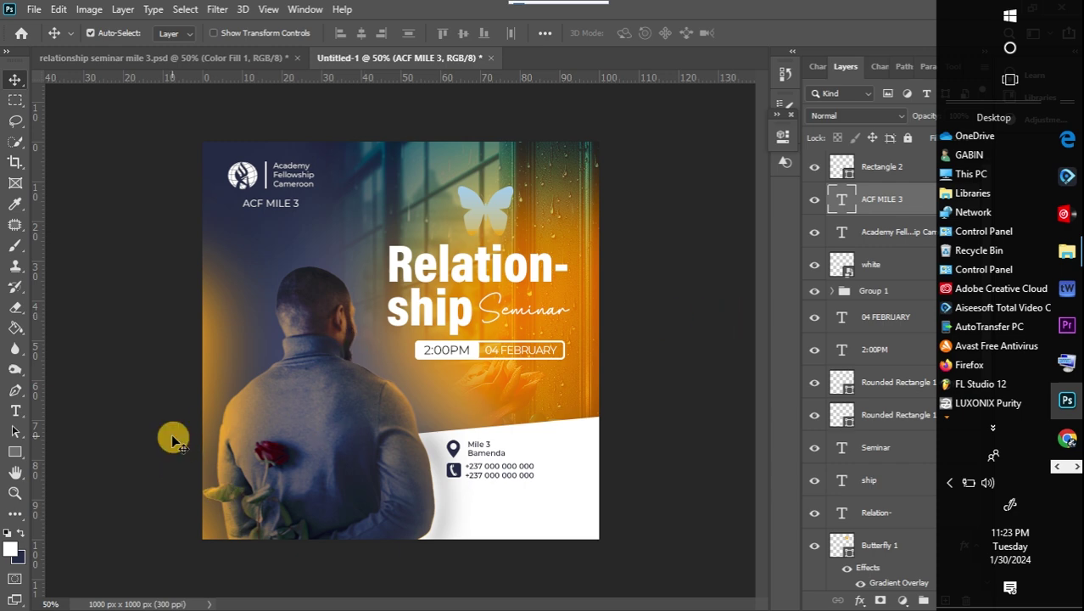
- Draw a white horizontal strip about 1074 x 60 px across the flyer near its lower edge, extending past both sides
left_click(16, 452)
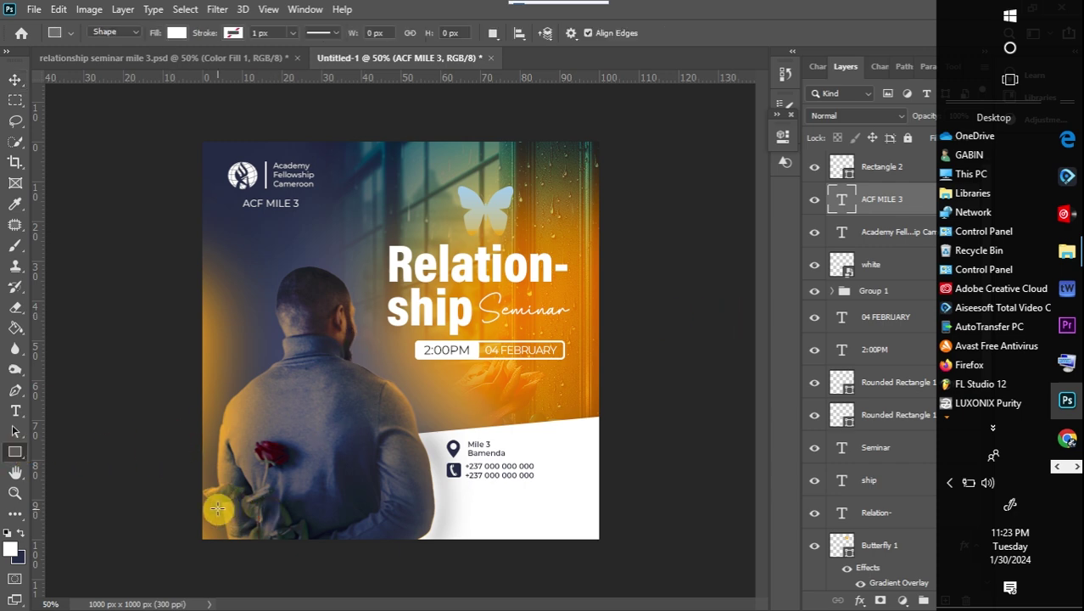
mouse_move(192, 505)
left_mouse_down()
mouse_move(514, 508)
mouse_move(609, 525)
left_mouse_up()
left_click_drag(611, 530, 617, 529)
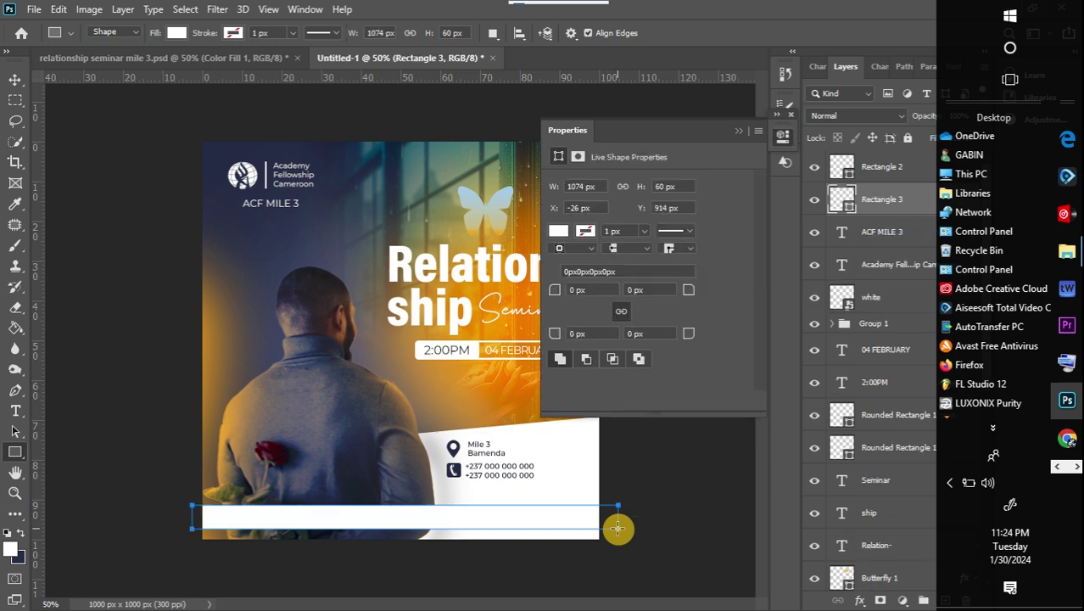
left_click(739, 130)
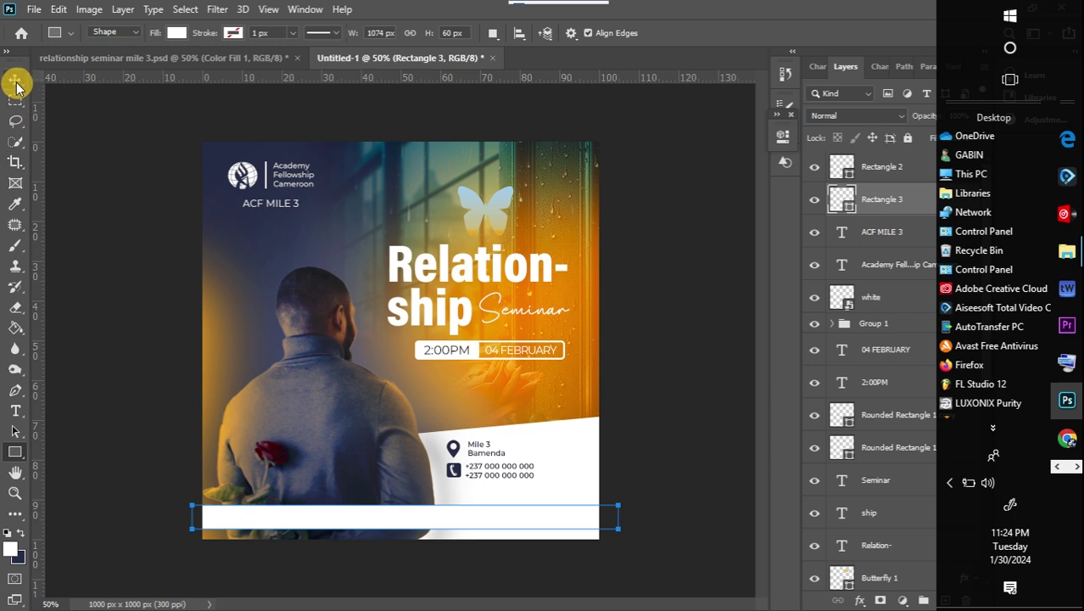
- Add a drop shadow to the white strip with 47% opacity and a 42 px distance
double_click(918, 203)
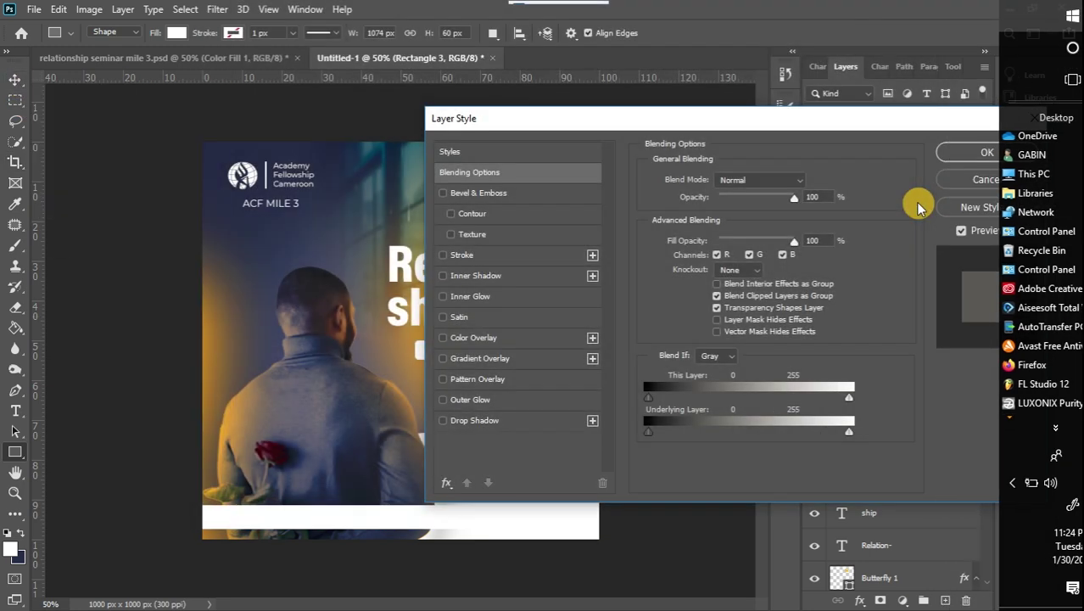
left_click(442, 421)
left_click(468, 421)
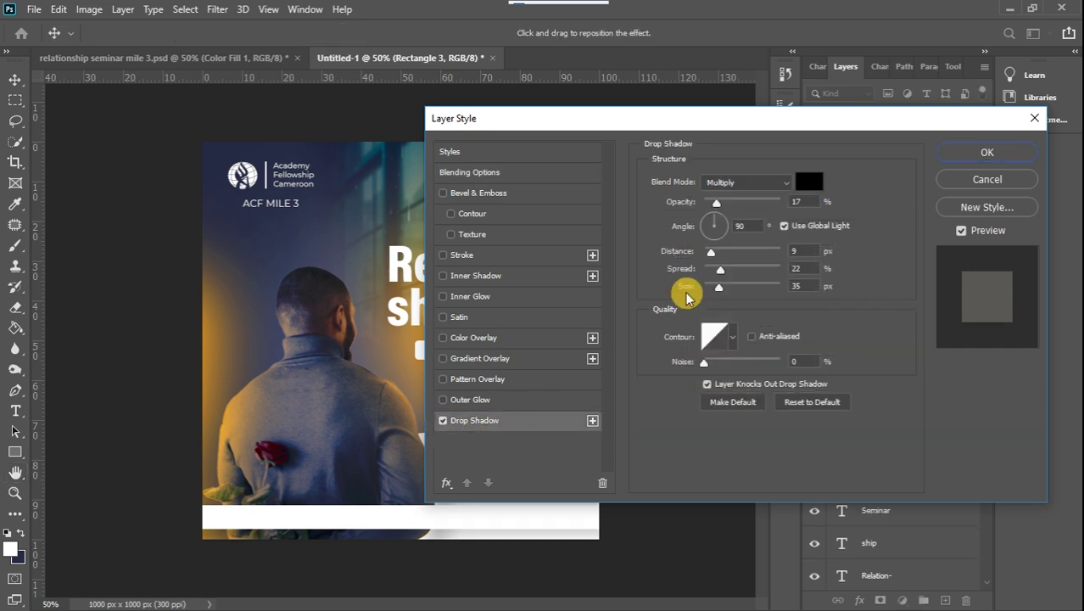
left_click_drag(712, 252, 737, 250)
left_click_drag(718, 206, 741, 206)
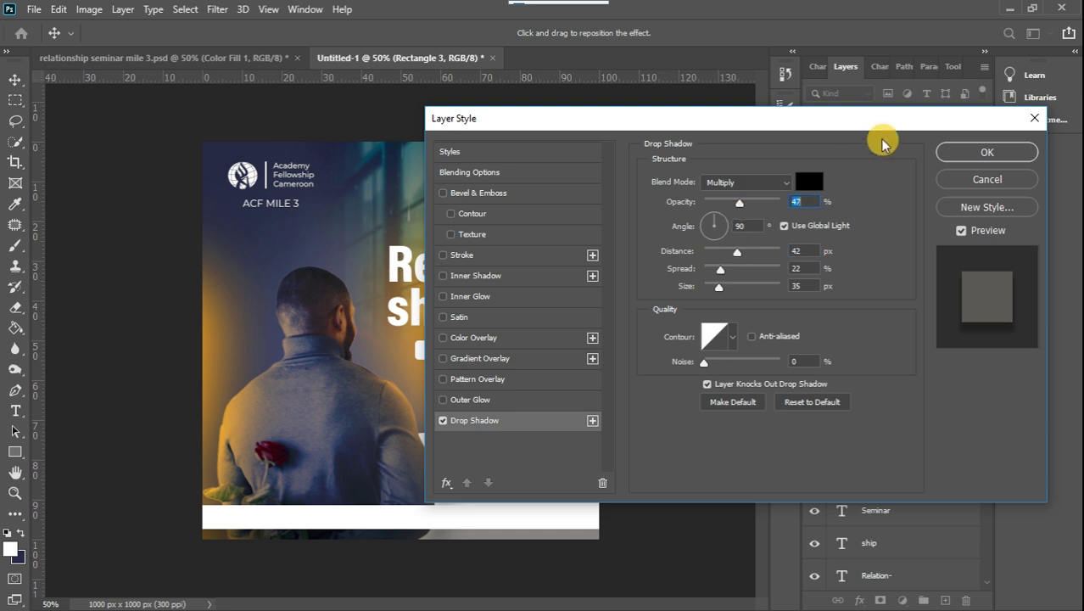
left_click(956, 151)
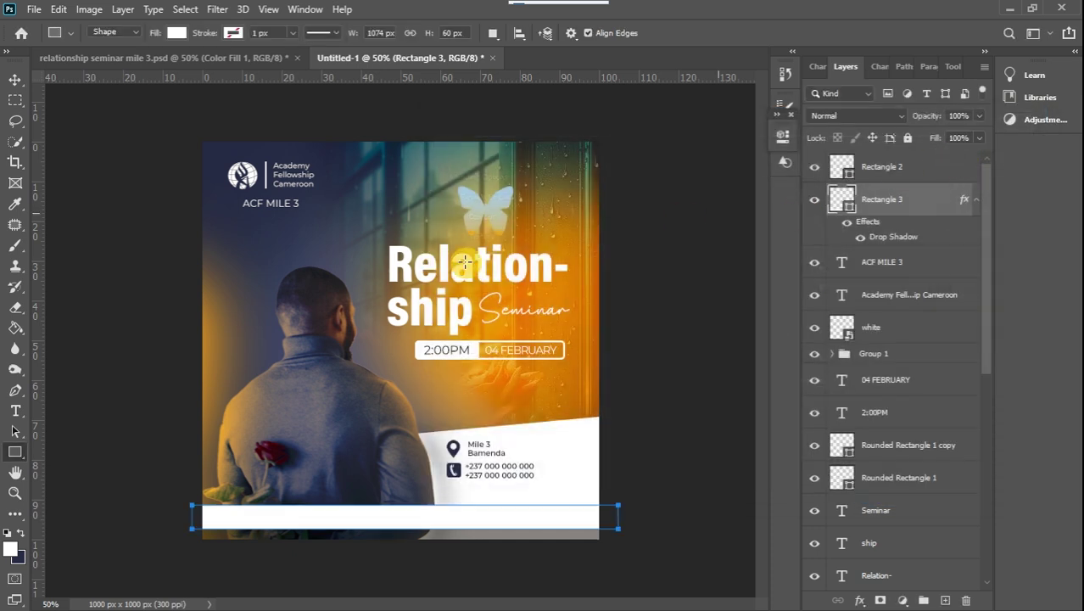
left_click(16, 82)
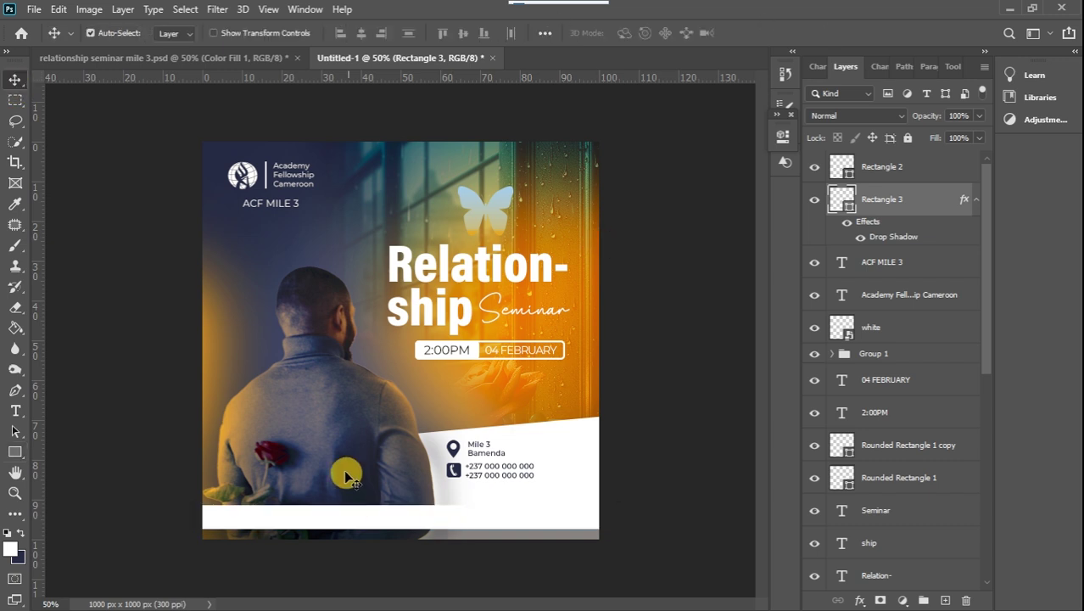
- Place the "facebook-160" icon from the icons folder on New Volume (D:) over the man's back, scaled to about 3.08%
mouse_move(1079, 339)
mouse_move(1068, 259)
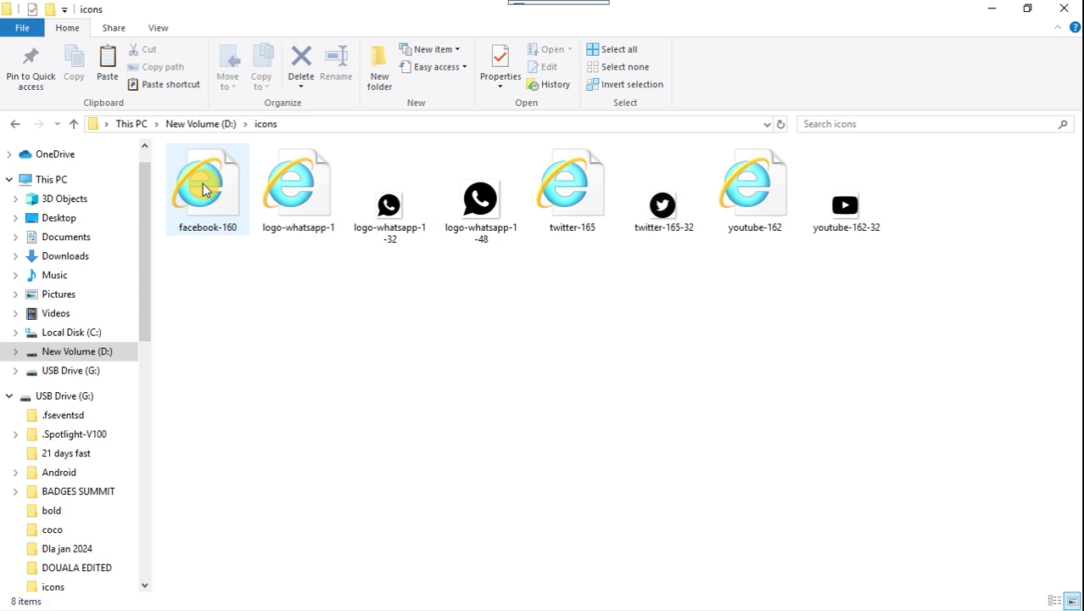
left_click_drag(205, 186, 332, 498)
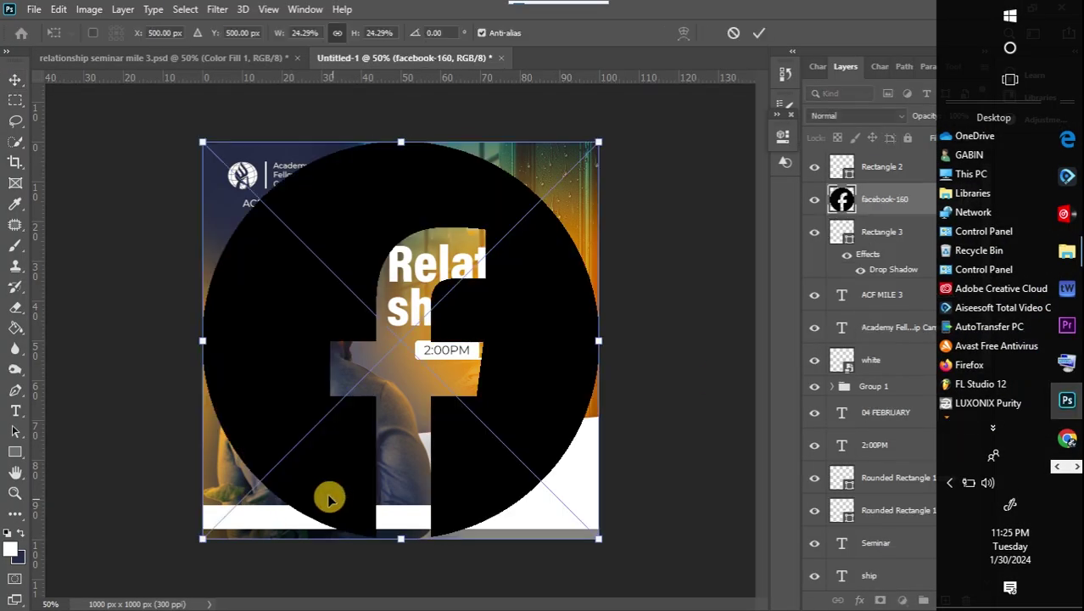
left_click_drag(202, 142, 362, 420)
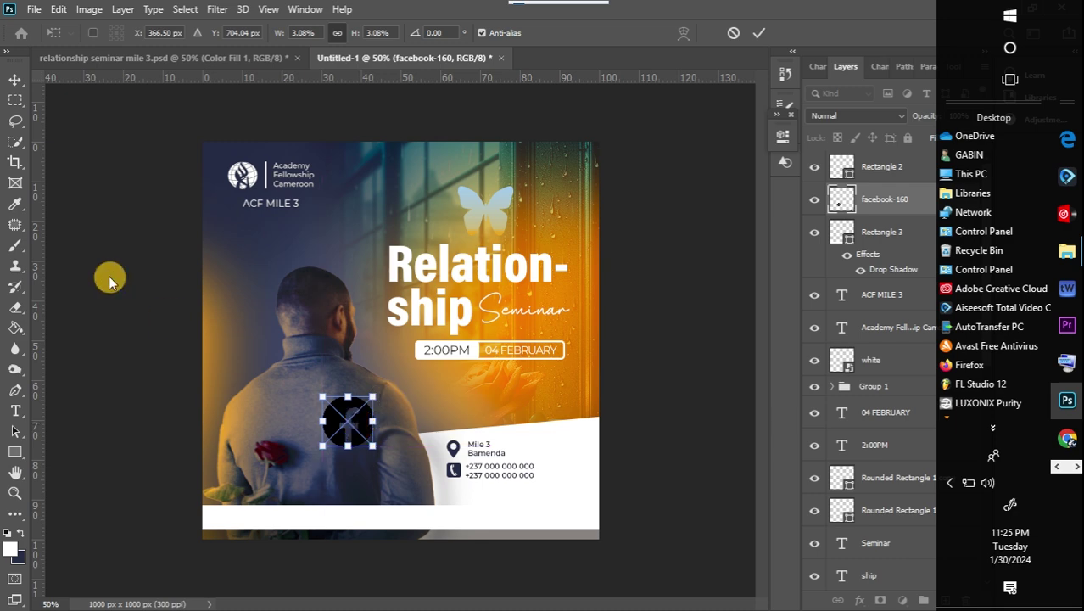
left_click(15, 80)
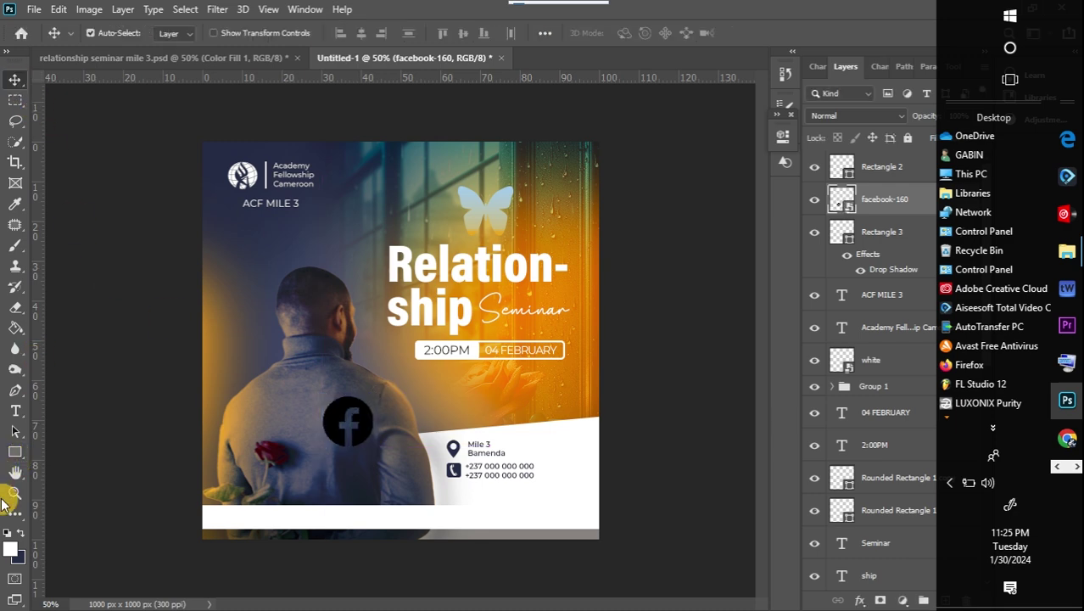
- Set the foreground colour to the phone icon's dark navy, #242947, by sampling it from the flyer
left_click(10, 551)
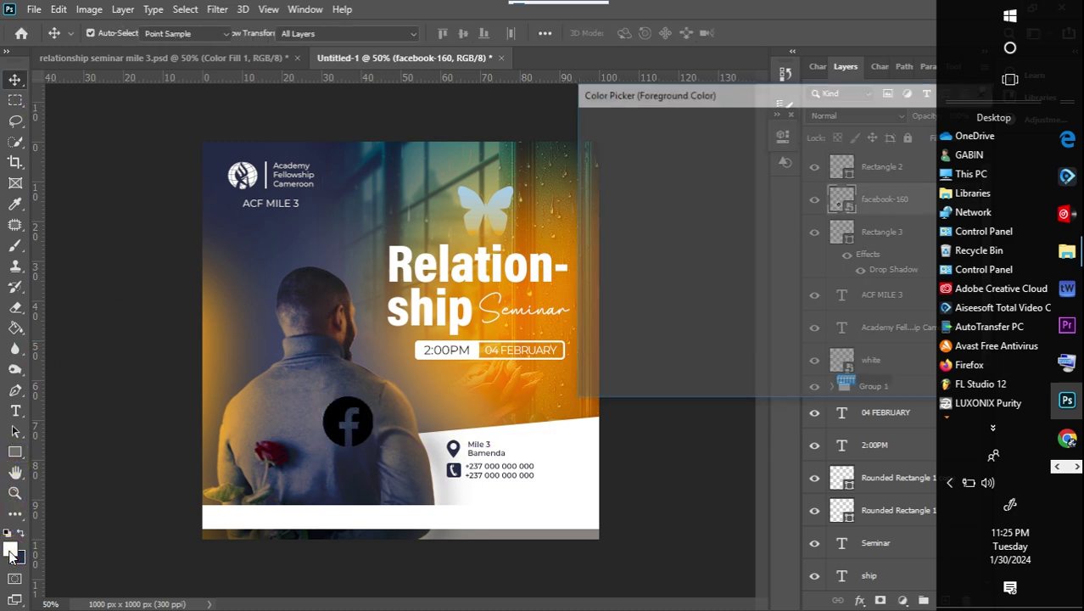
left_click(456, 469)
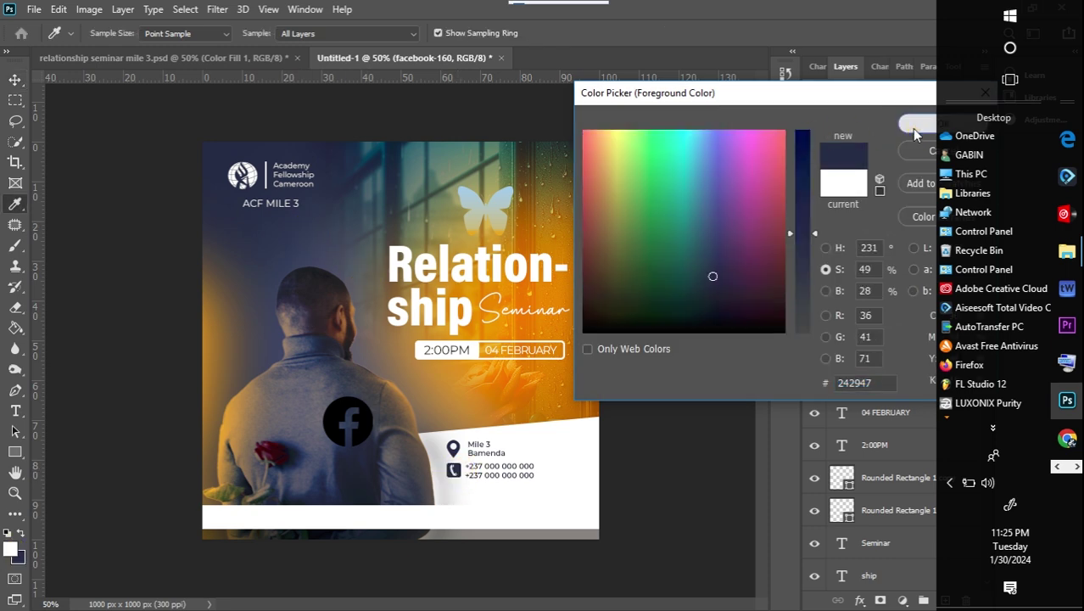
left_click(917, 123)
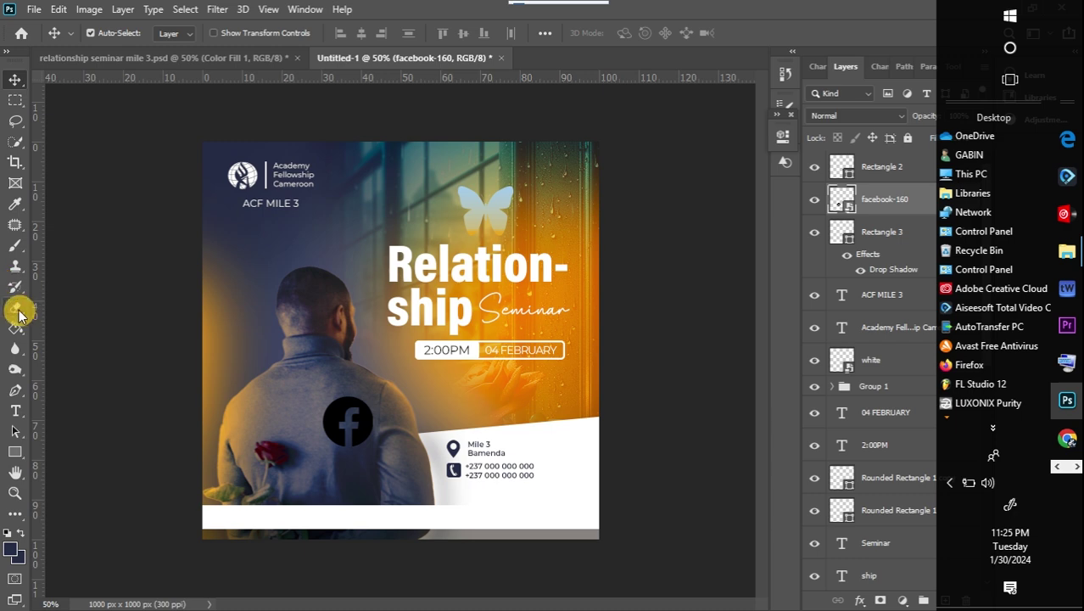
- Rasterize the Facebook icon and fill its circle with the navy foreground colour using the Paint Bucket tool
left_click(15, 327)
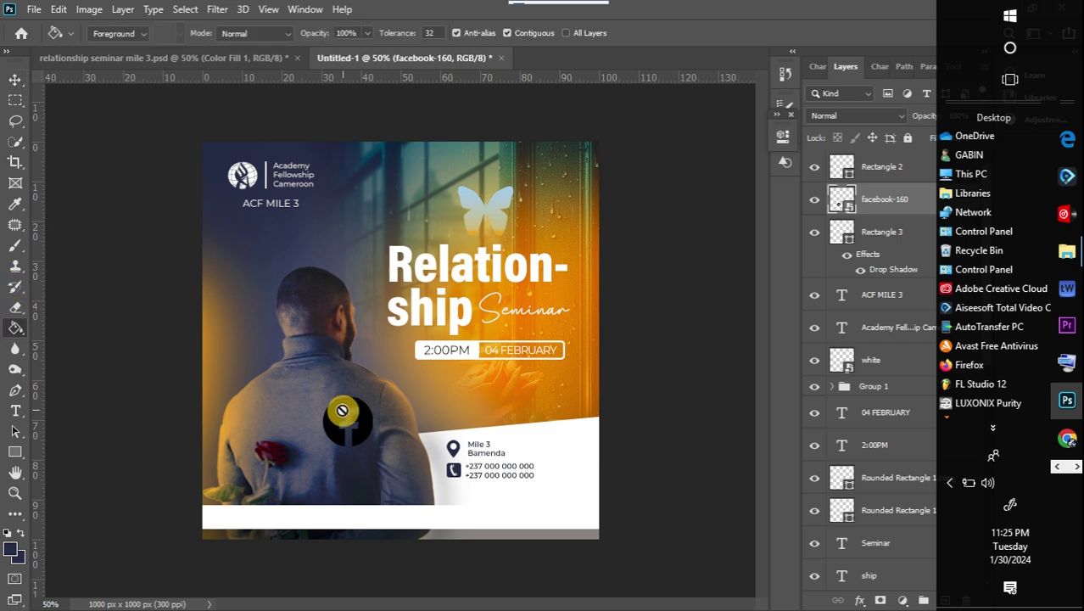
left_click(338, 416)
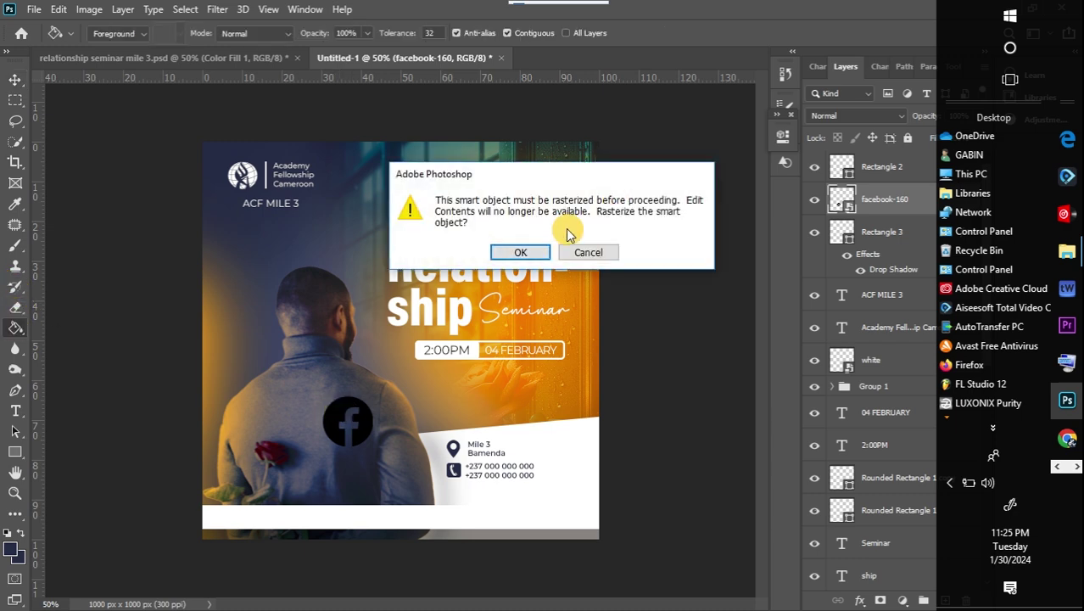
left_click(513, 251)
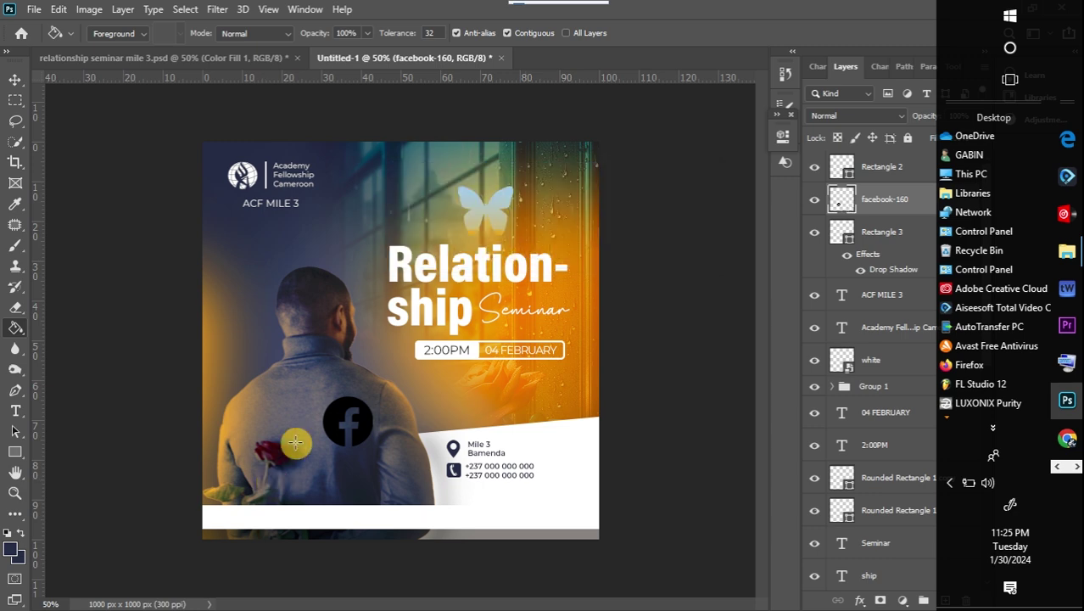
left_click(337, 413)
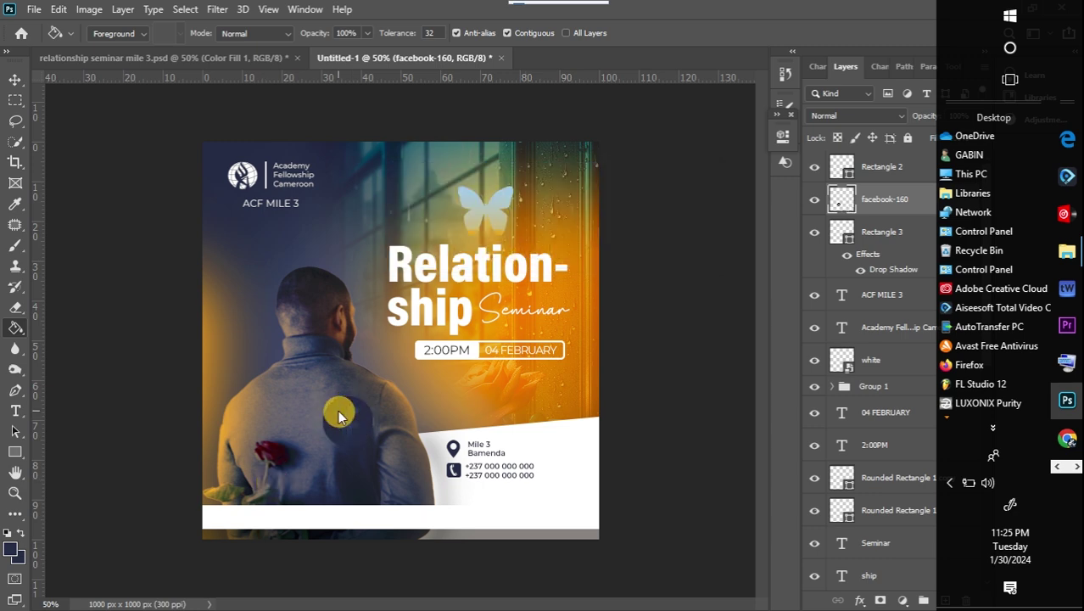
- Scale the Facebook icon to about 35% and place it on the white strip near the flyer's lower edge
left_click(12, 82)
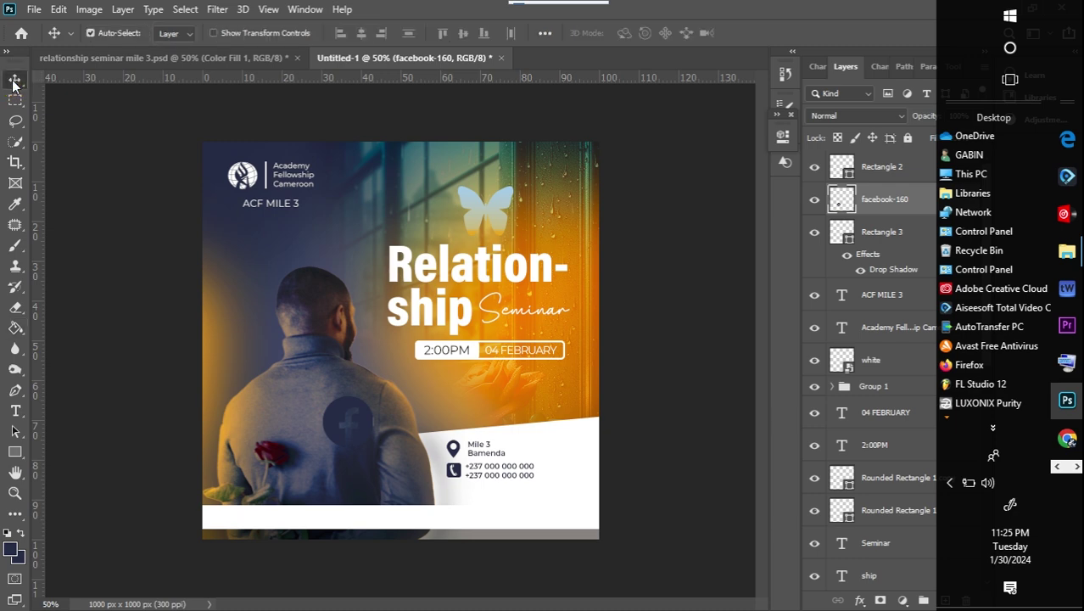
key("ctrl+t")
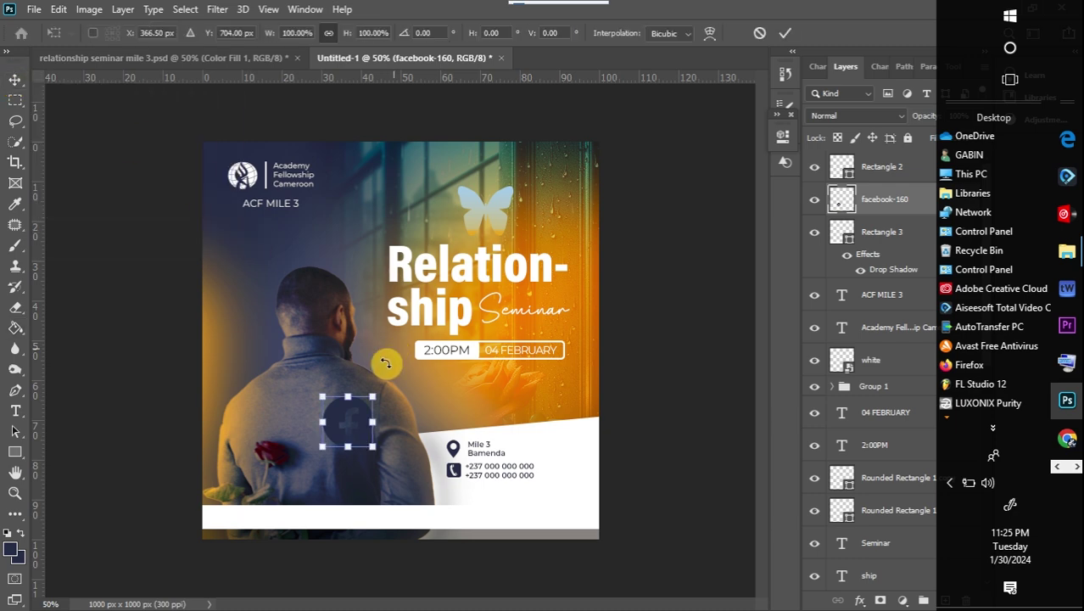
left_click_drag(323, 396, 374, 514)
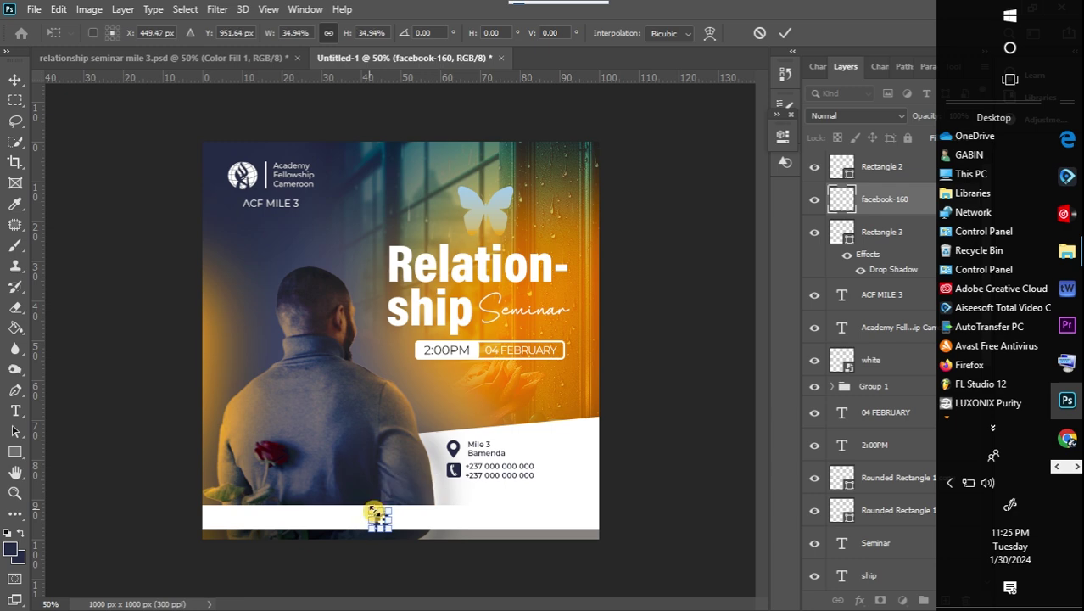
left_click(12, 81)
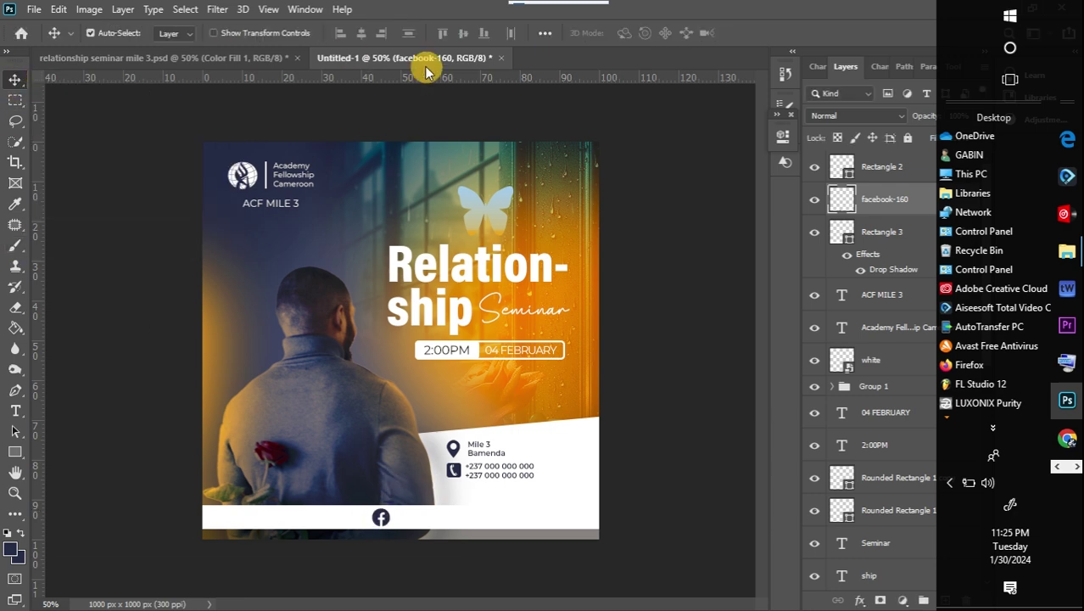
- Add the World globe shape from the Shapes library above the man's head, scaled to about 44.5%
left_click(302, 9)
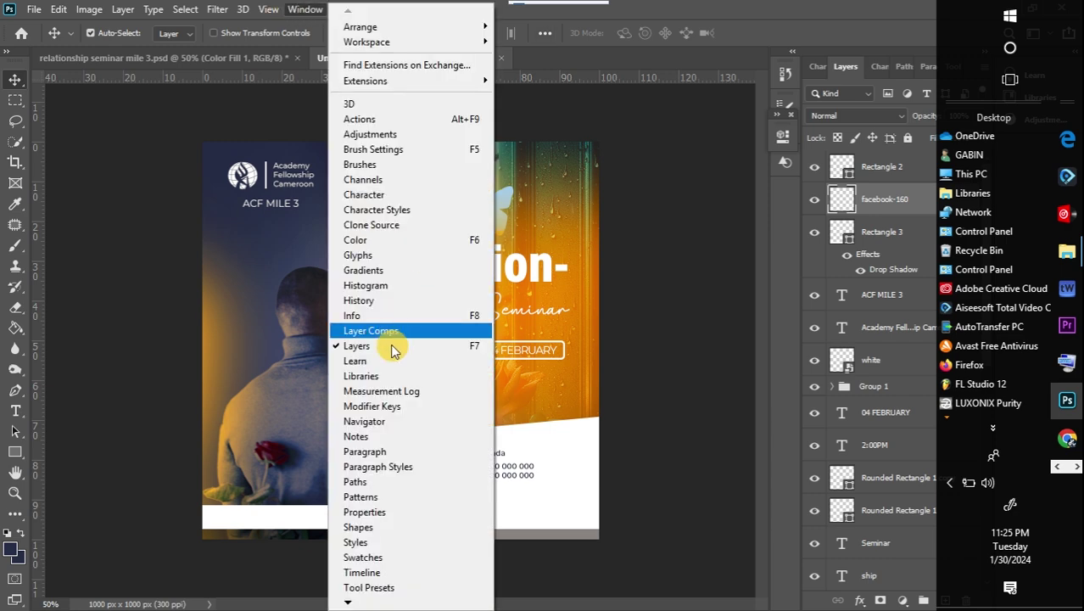
left_click(388, 526)
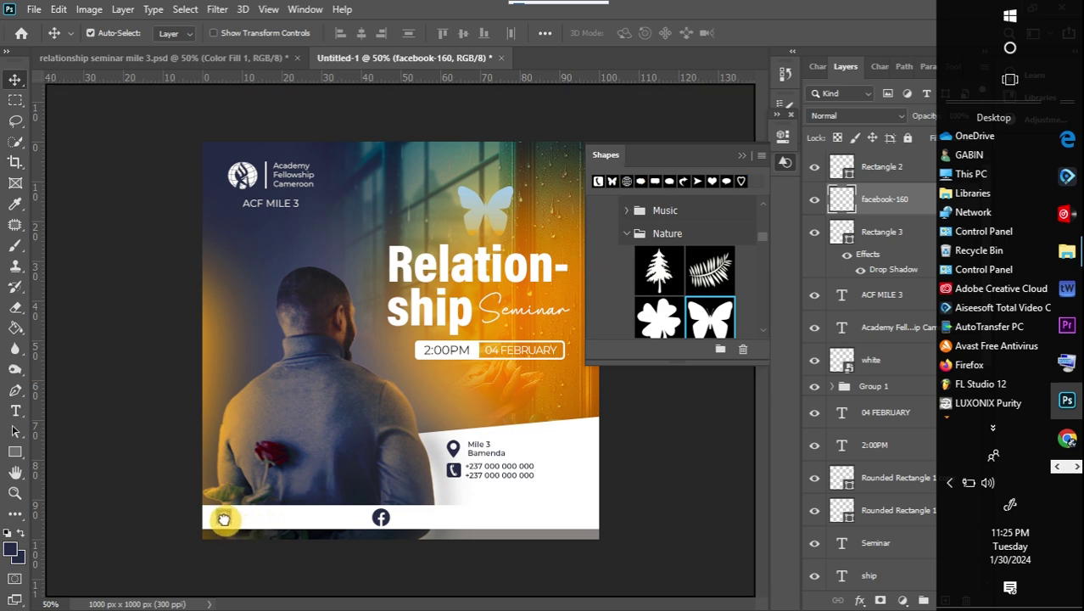
left_click_drag(224, 519, 225, 519)
left_click_drag(178, 473, 263, 267)
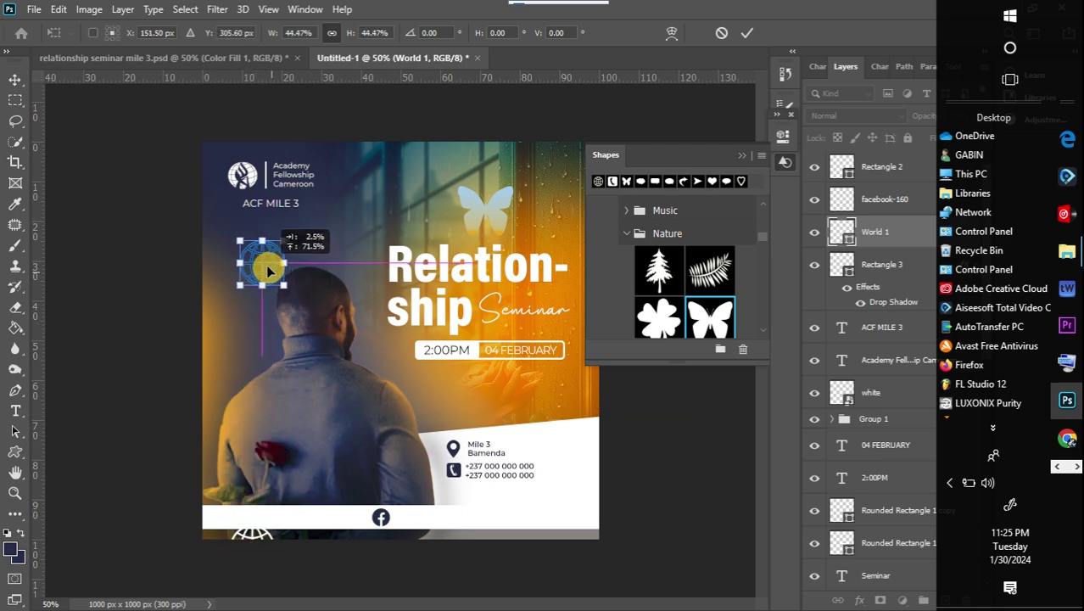
left_click(741, 156)
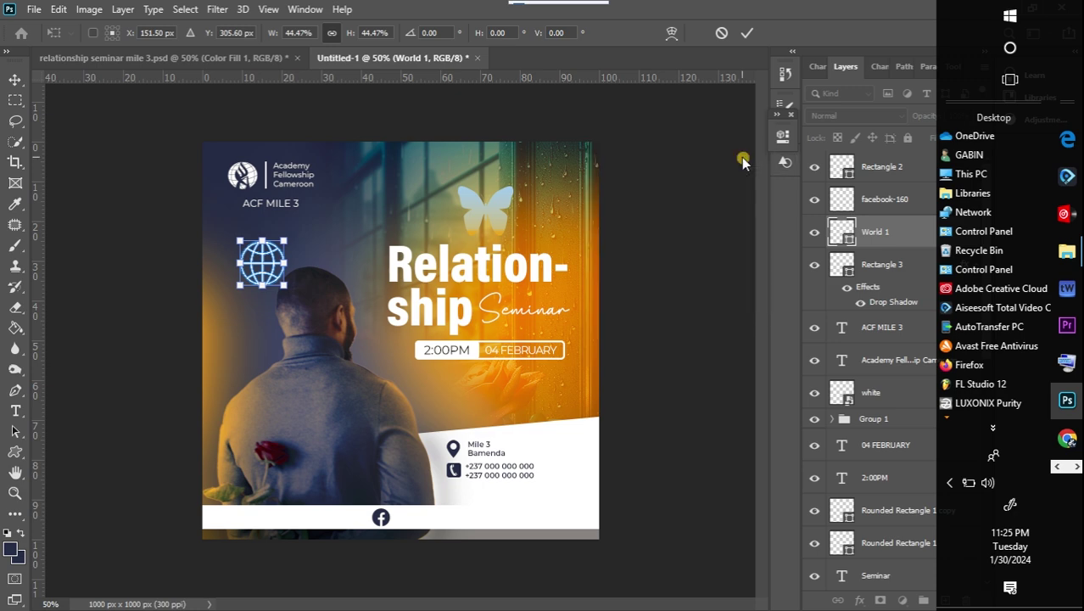
- Change the globe's fill colour to navy #2a3051 by sampling the flyer's dark background
left_click(851, 238)
double_click(852, 240)
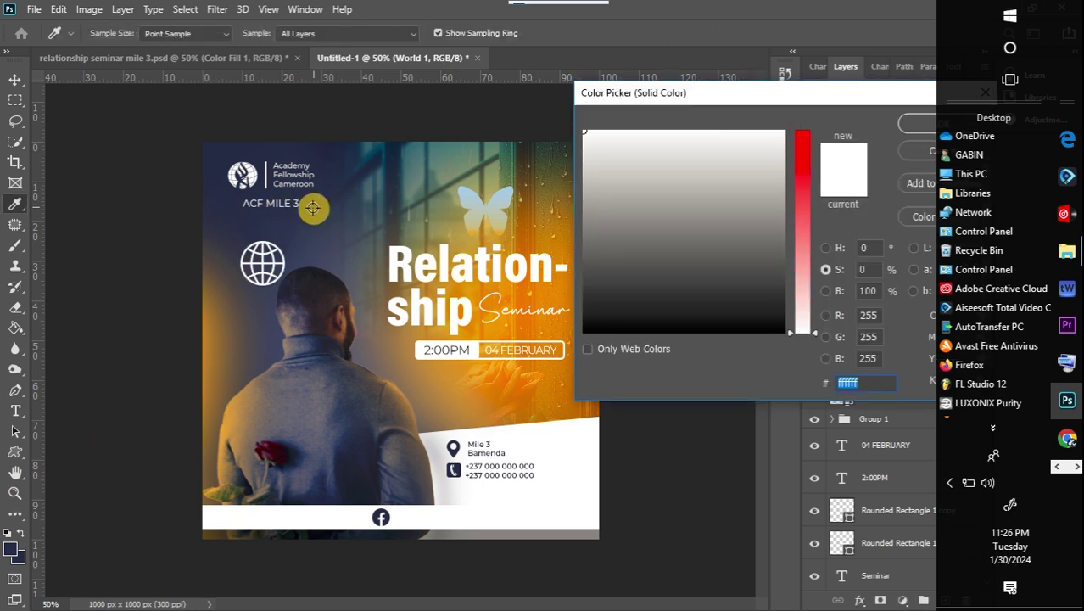
left_click(280, 219)
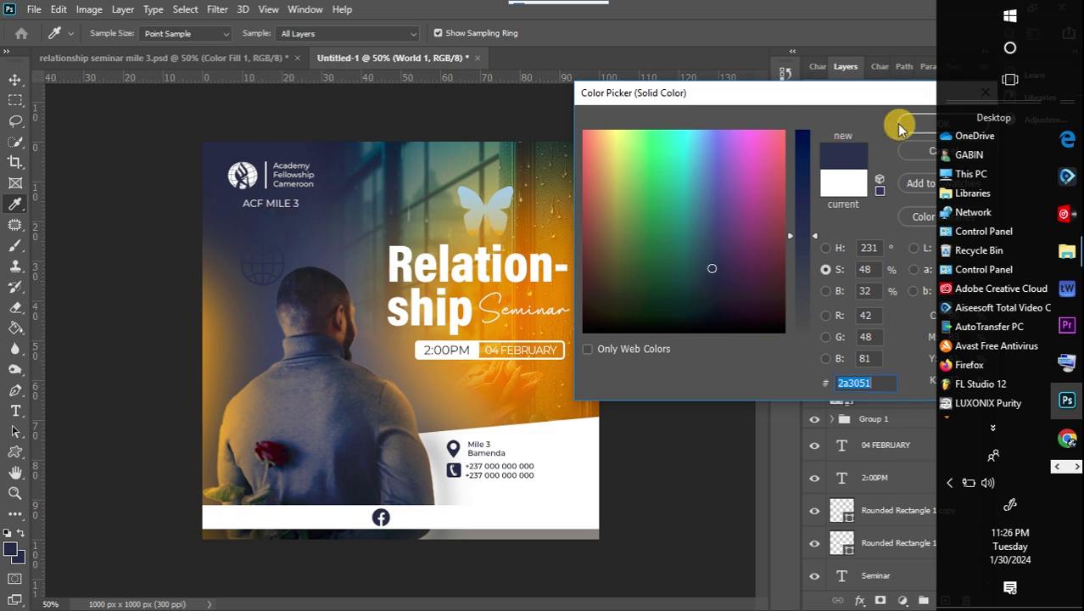
left_click_drag(852, 93, 781, 96)
left_click(830, 121)
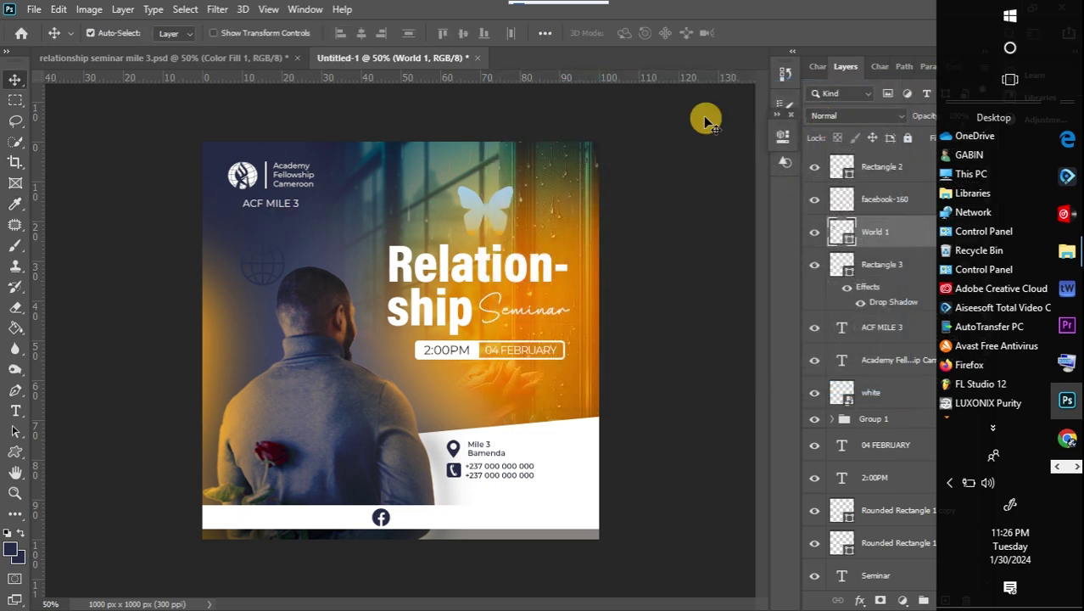
- Scale the globe to about 35% and move it onto the left end of the white strip
key("ctrl+t")
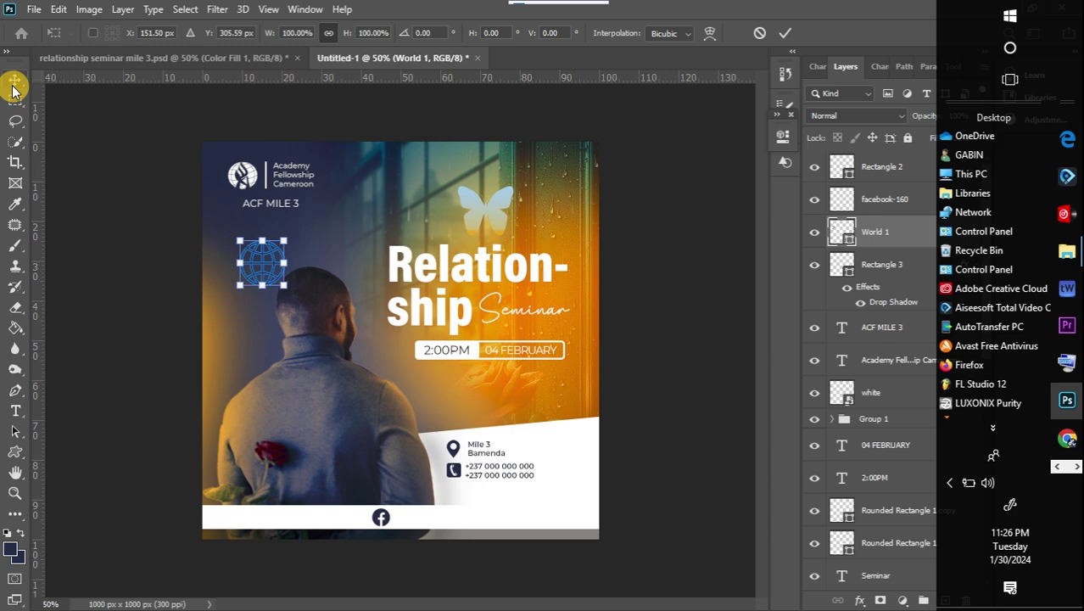
left_click_drag(240, 242, 273, 268)
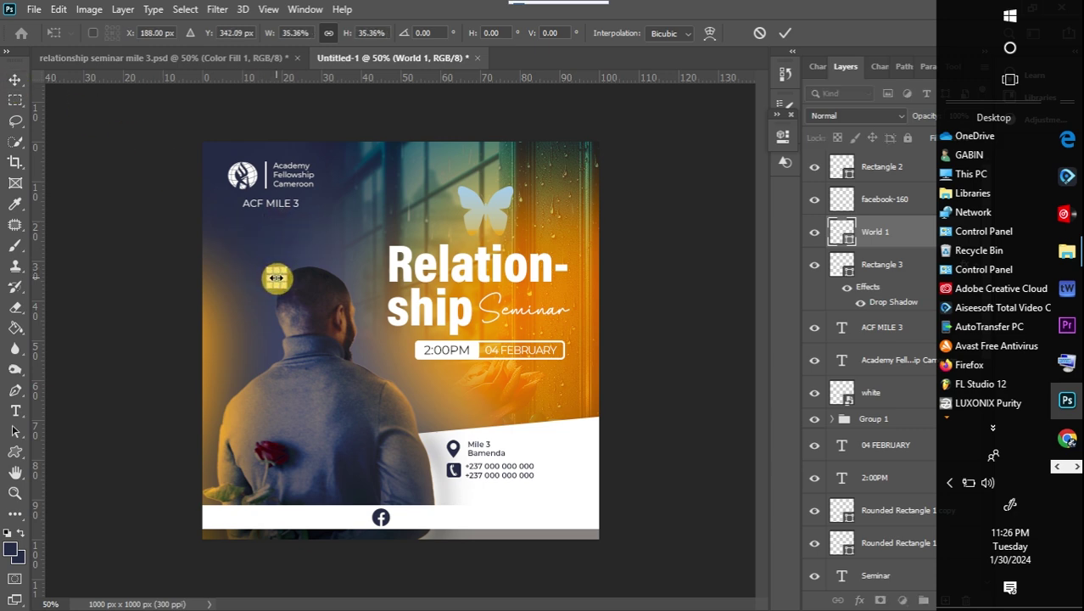
left_click(14, 82)
left_click_drag(274, 276, 238, 519)
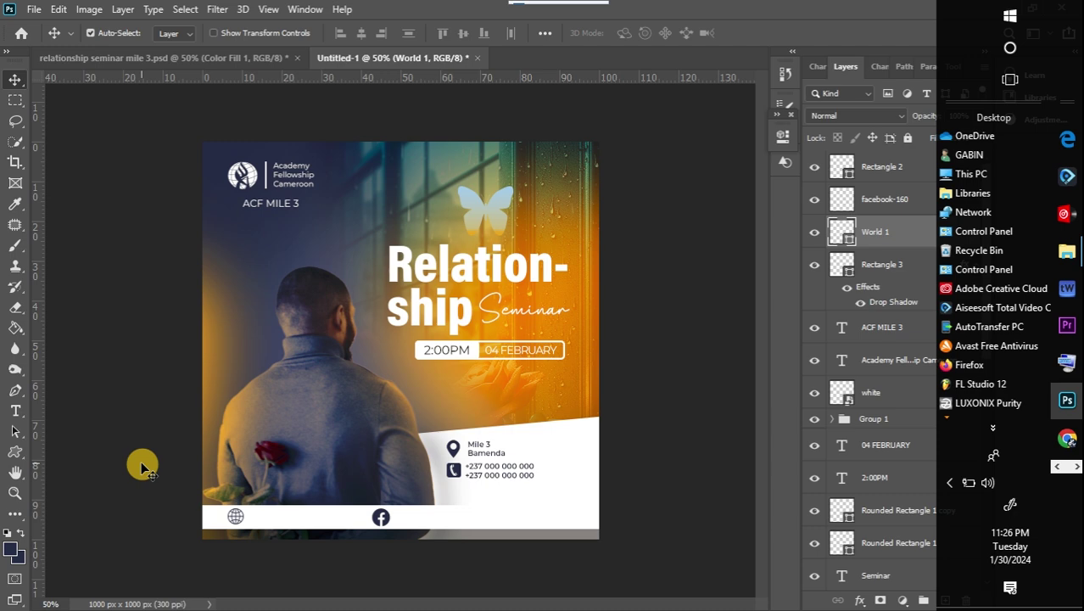
- Set the foreground colour to #262a47 by sampling the flyer's background beside the ACF MILE 3 text
left_click(17, 412)
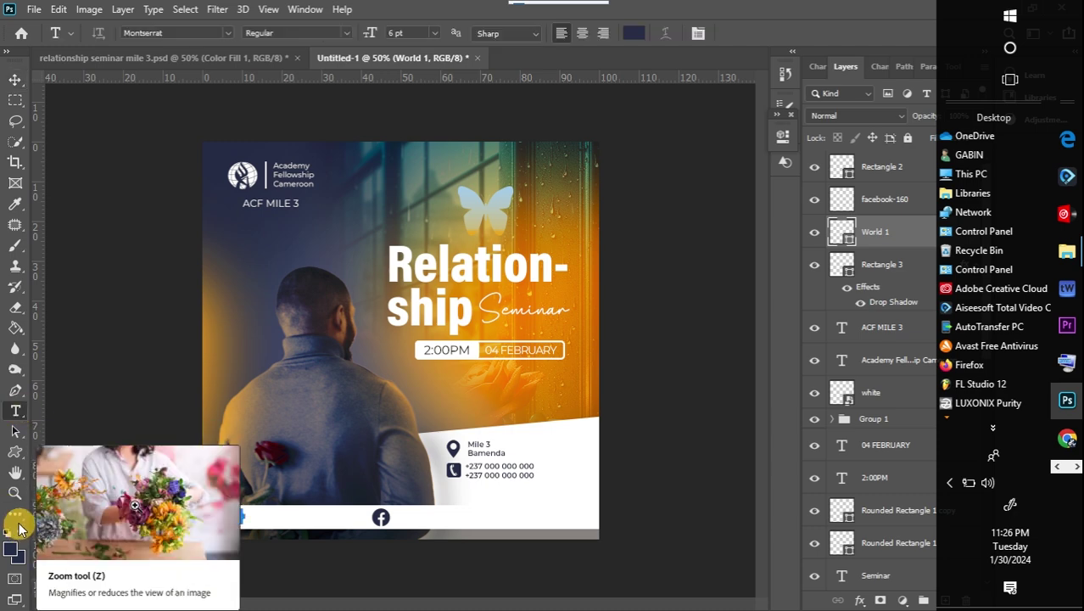
left_click(11, 549)
left_click(222, 199)
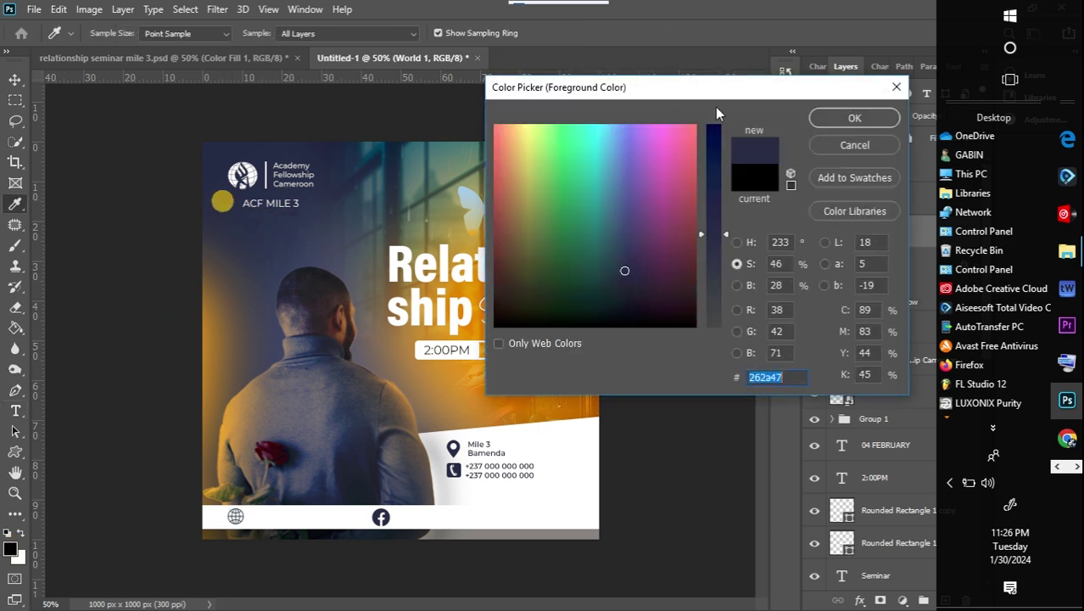
left_click(854, 117)
- Add the text "afecam.org" in 6 pt Montserrat Regular just right of the globe icon on the white strip
left_click(237, 526)
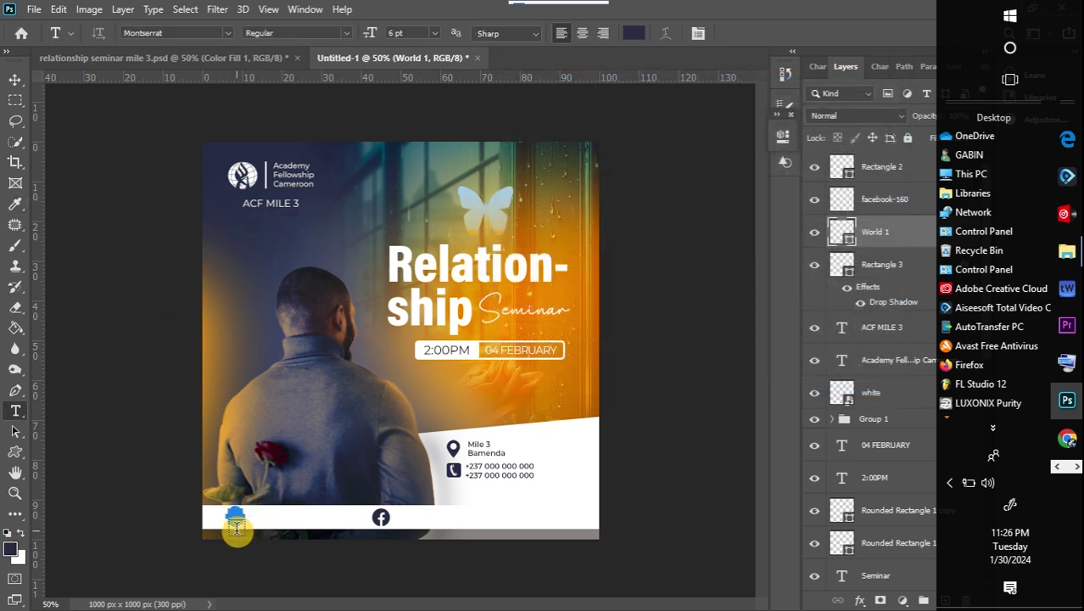
left_click(15, 411)
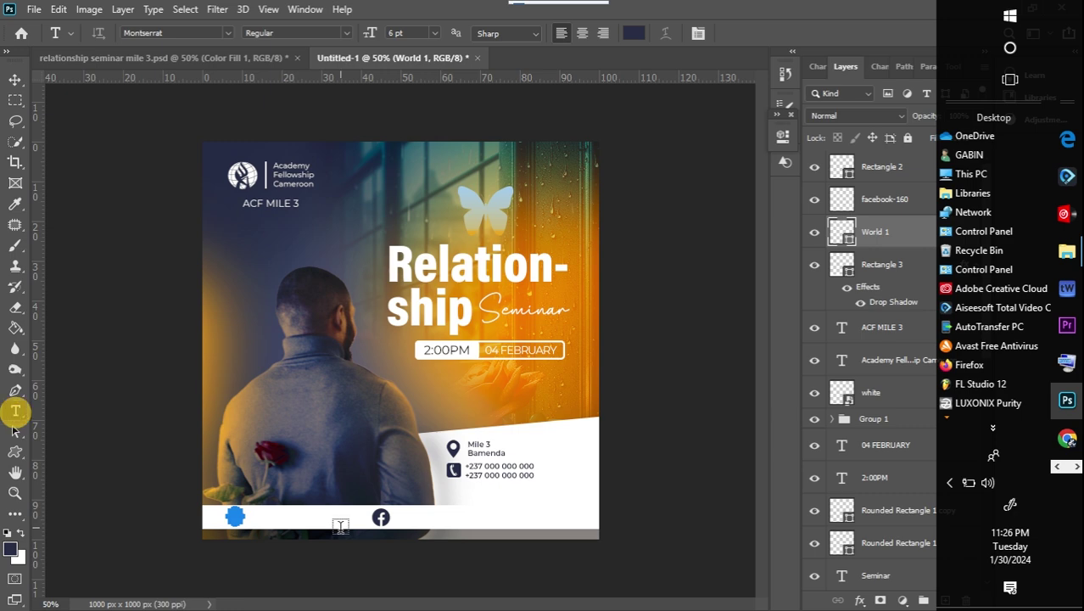
left_click(263, 515)
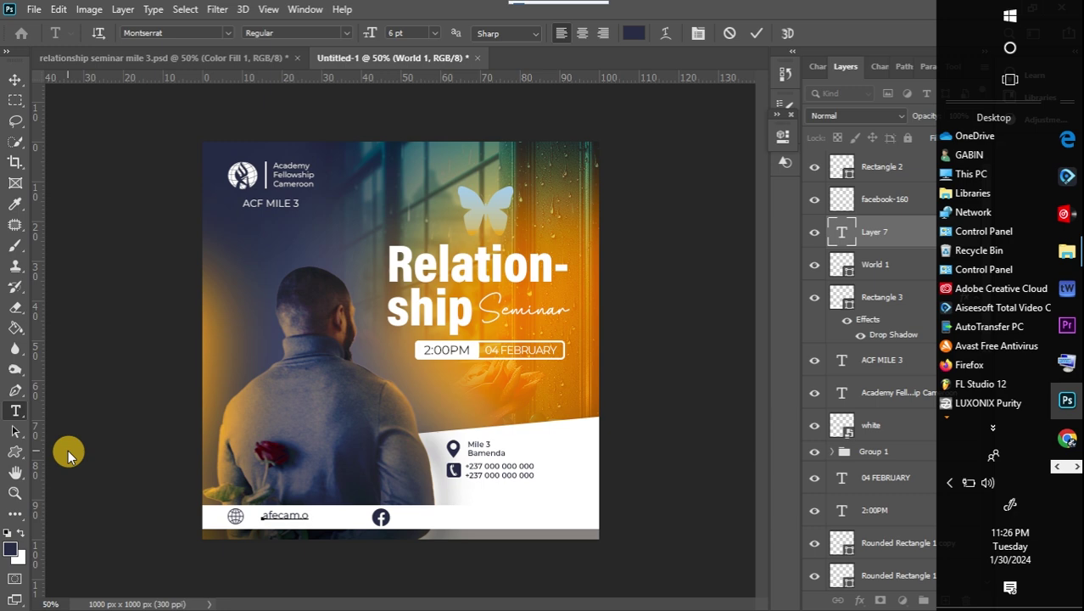
left_click(1066, 363)
left_click(147, 126)
left_click(153, 125)
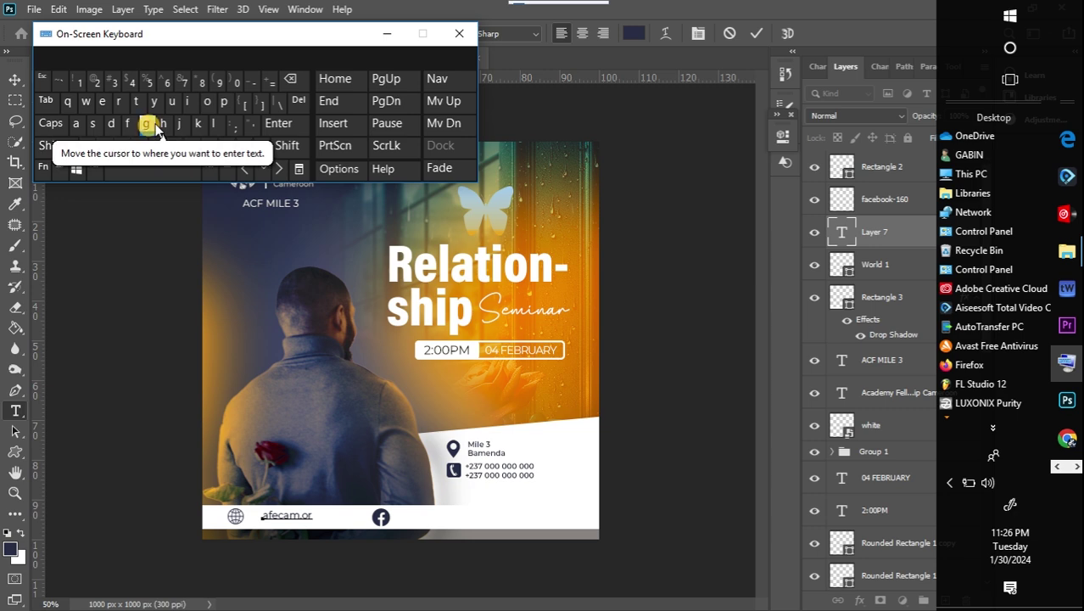
left_click(315, 517)
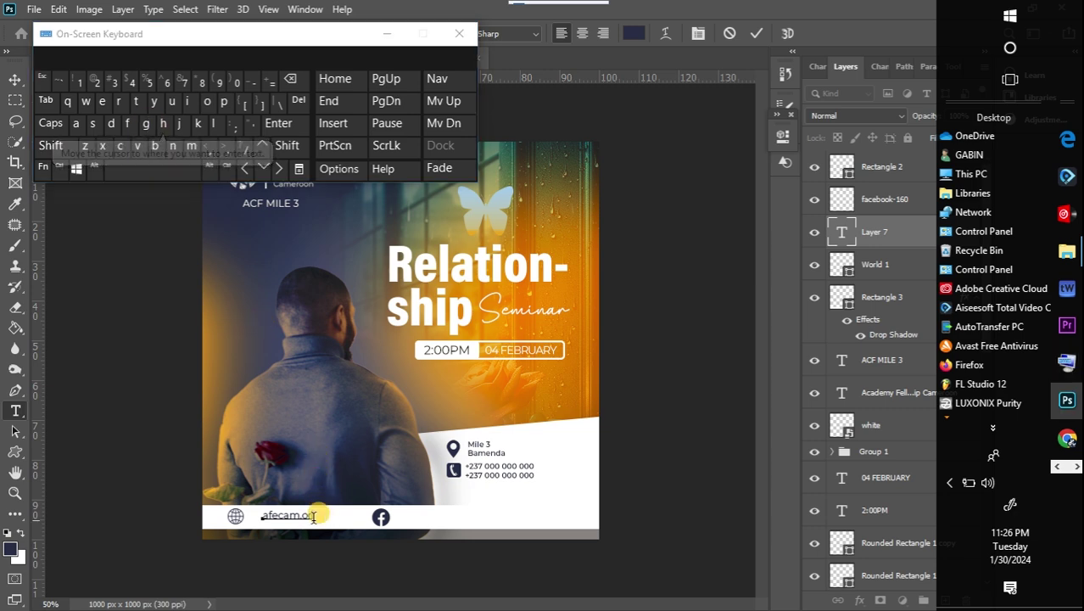
left_click(146, 125)
left_click(387, 35)
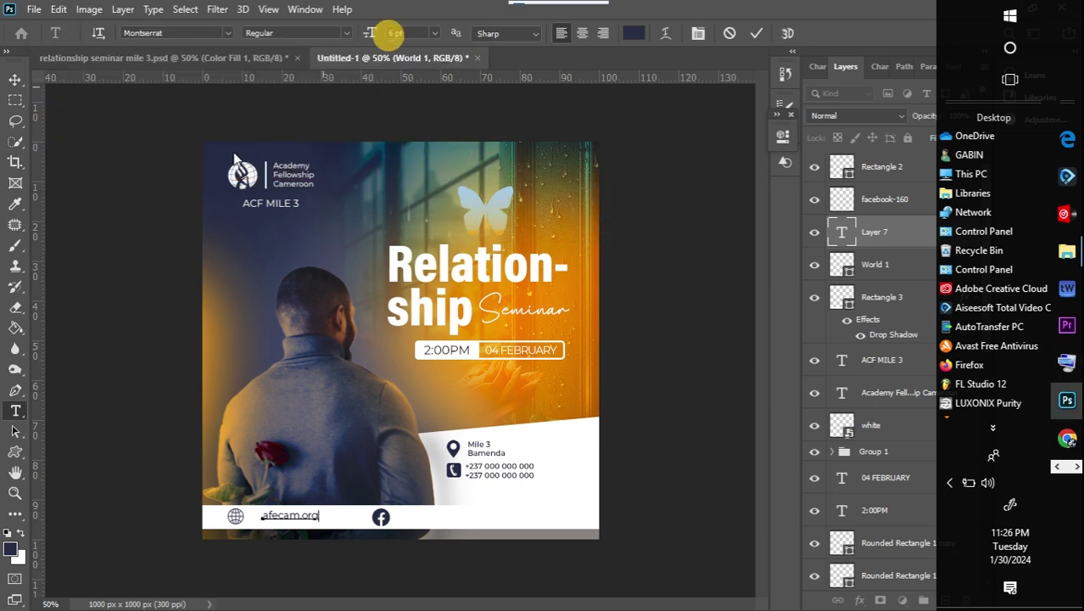
left_click(17, 79)
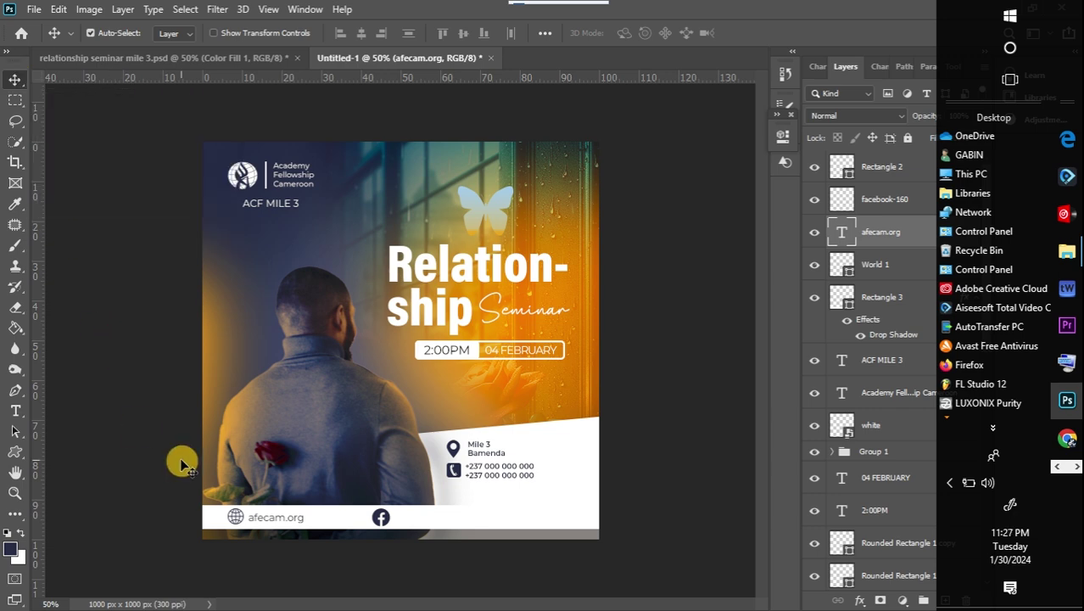
- Set the afecam.org text's font style to Medium and move the Facebook icon just to its right
double_click(268, 519)
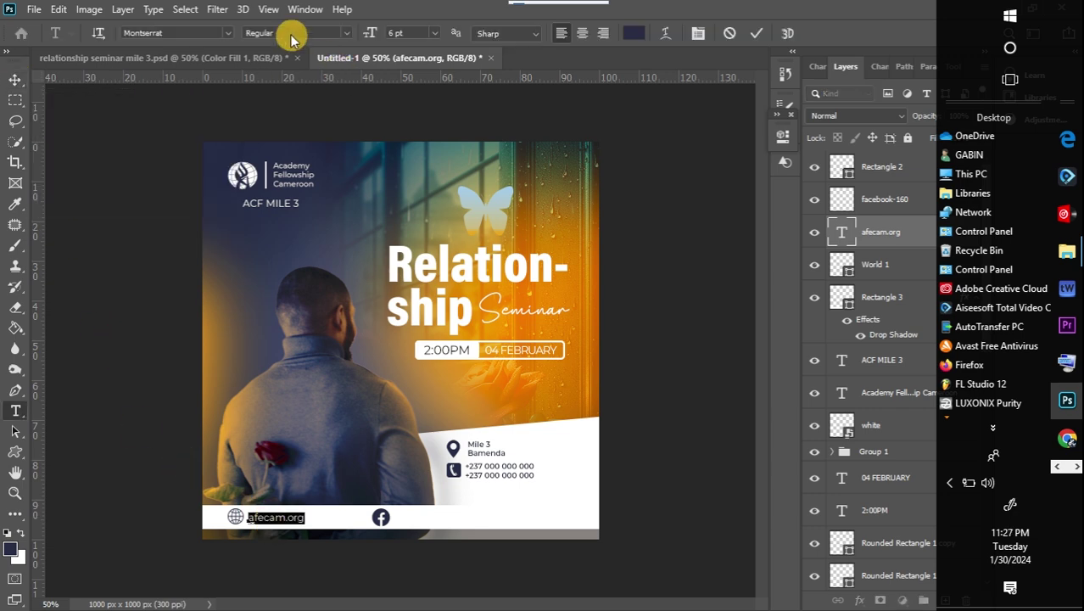
left_click(348, 33)
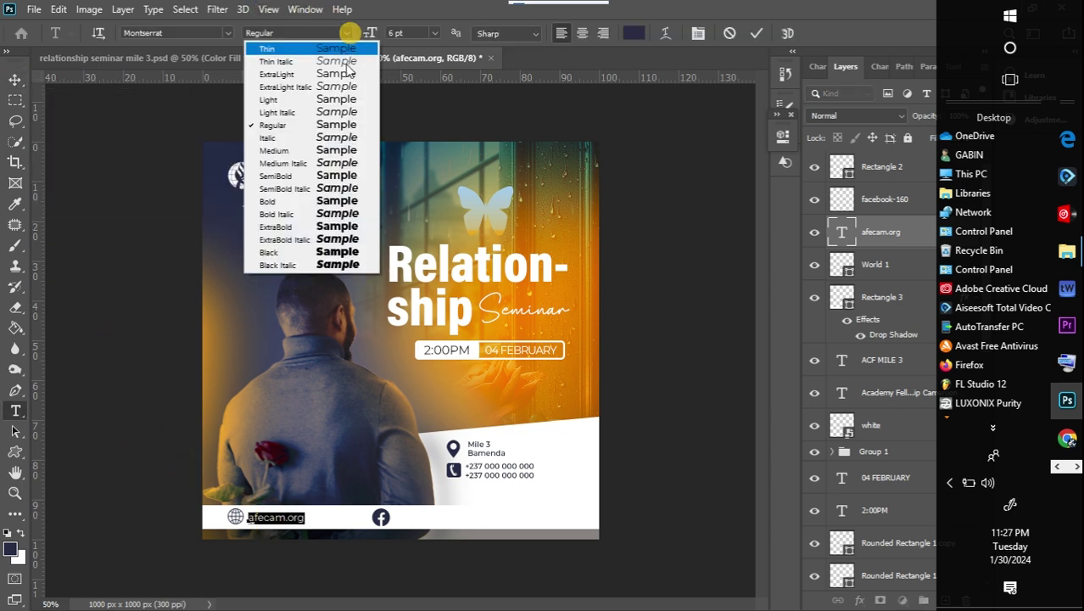
left_click(351, 150)
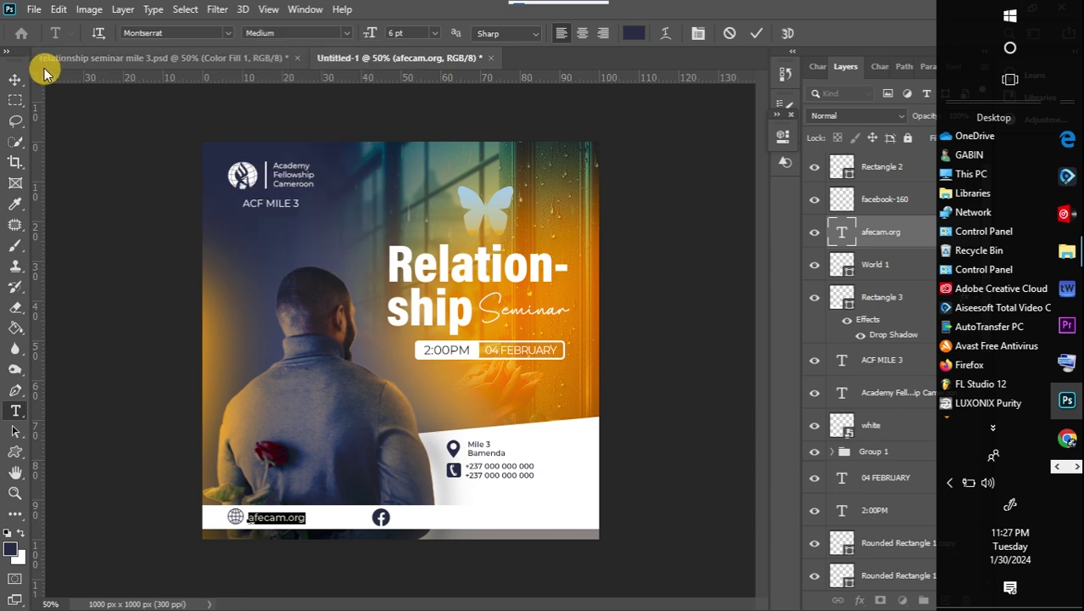
left_click(15, 79)
left_click_drag(383, 515, 325, 520)
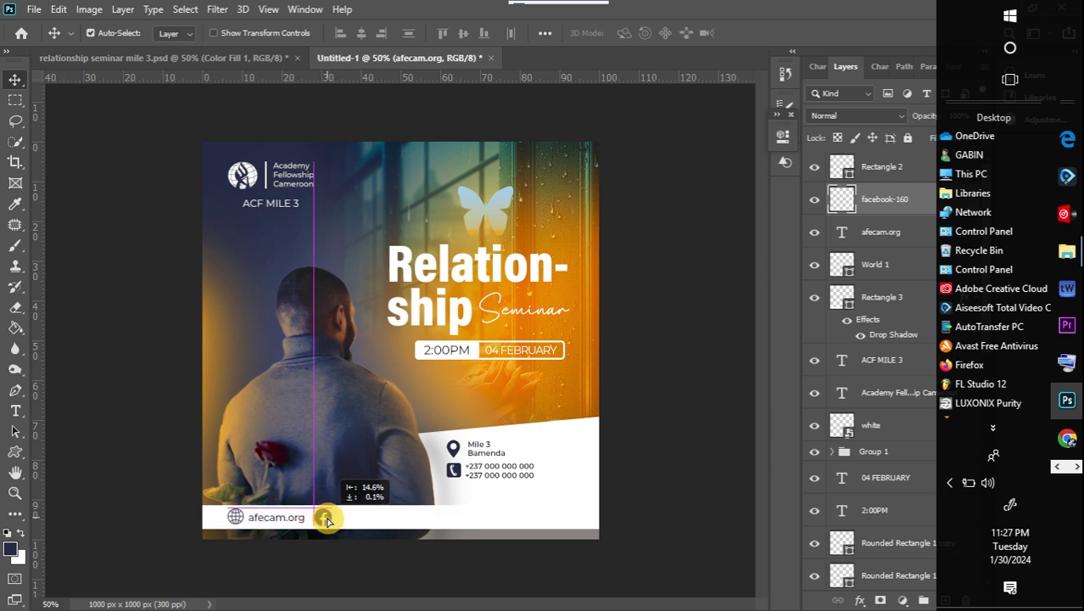
- Duplicate the afecam.org text beside the Facebook icon and change the copy to read "Academy Fellowship Cameroon"
left_click(281, 520)
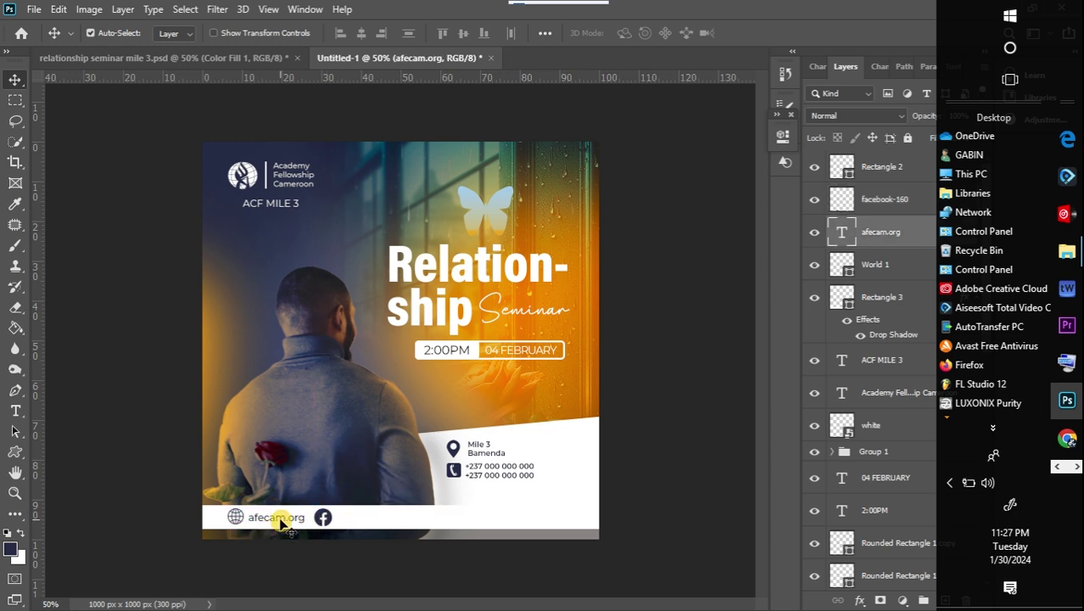
key("ctrl+j")
left_click_drag(283, 523, 371, 523)
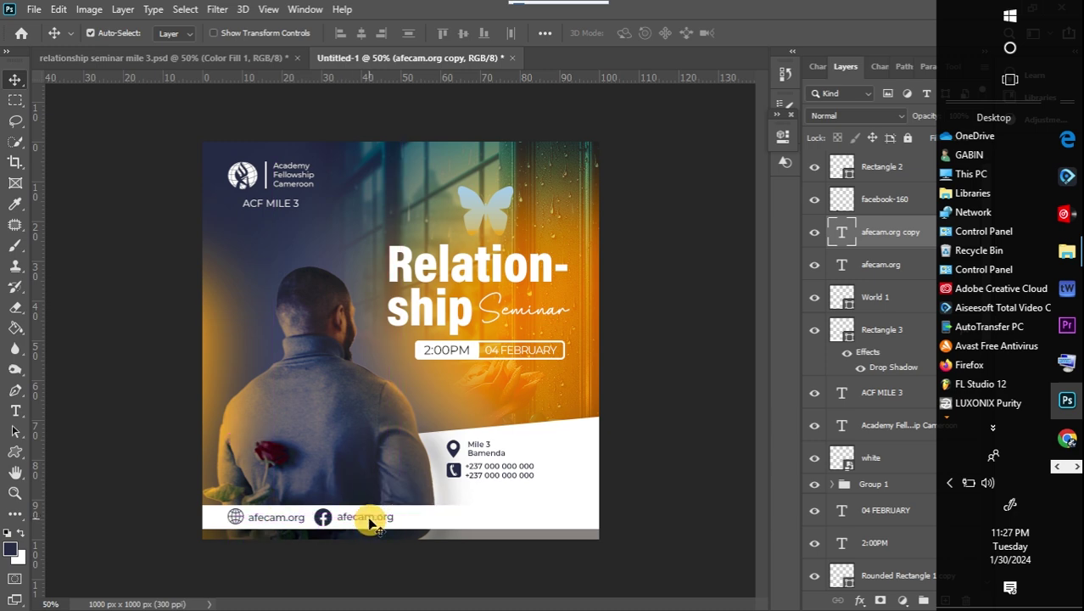
double_click(371, 521)
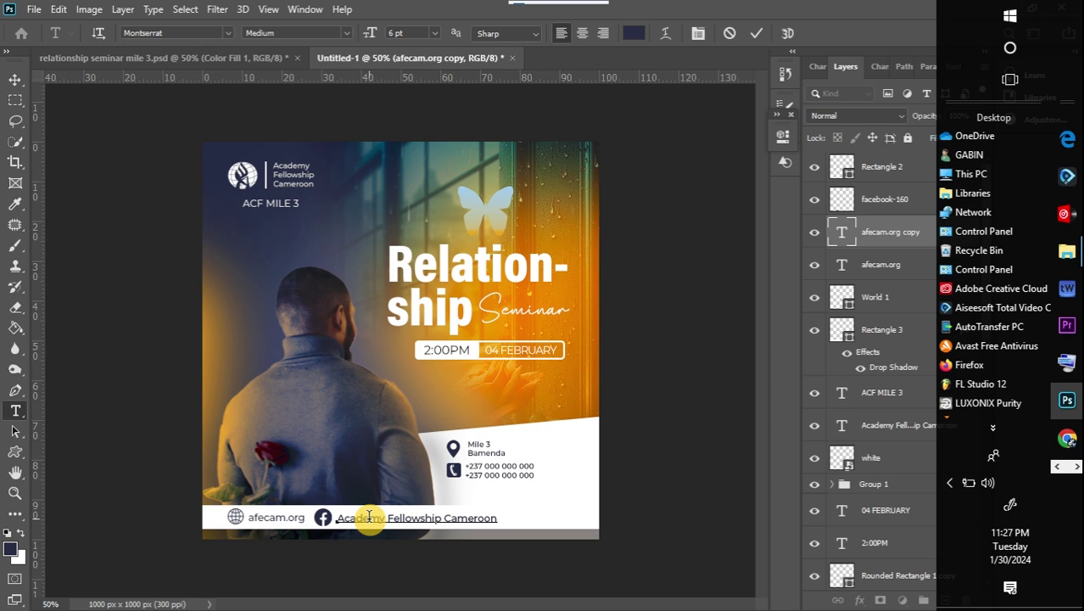
key("ctrl+a")
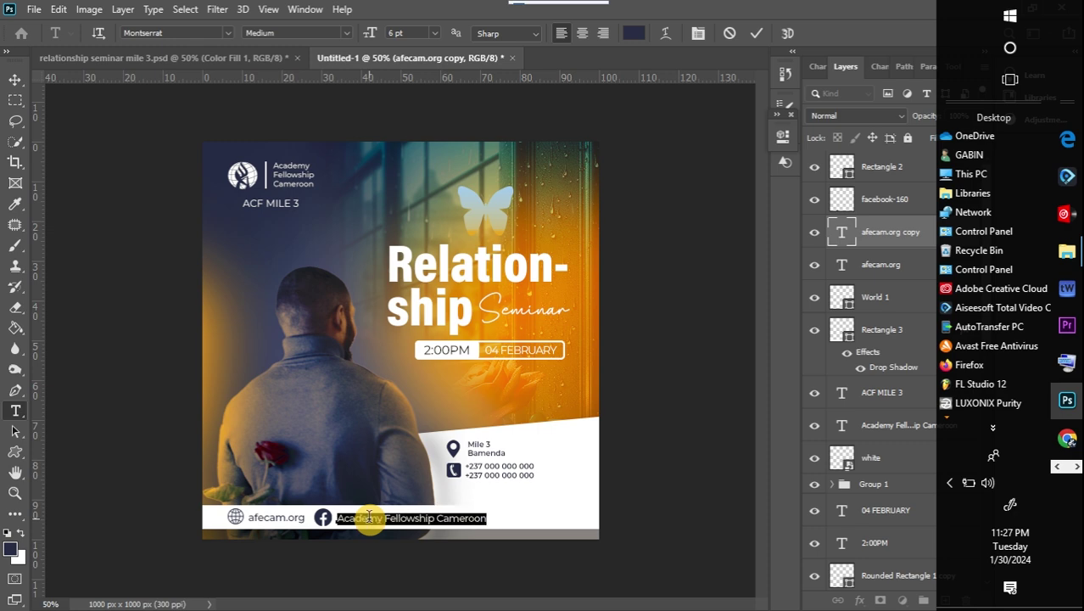
left_click(16, 80)
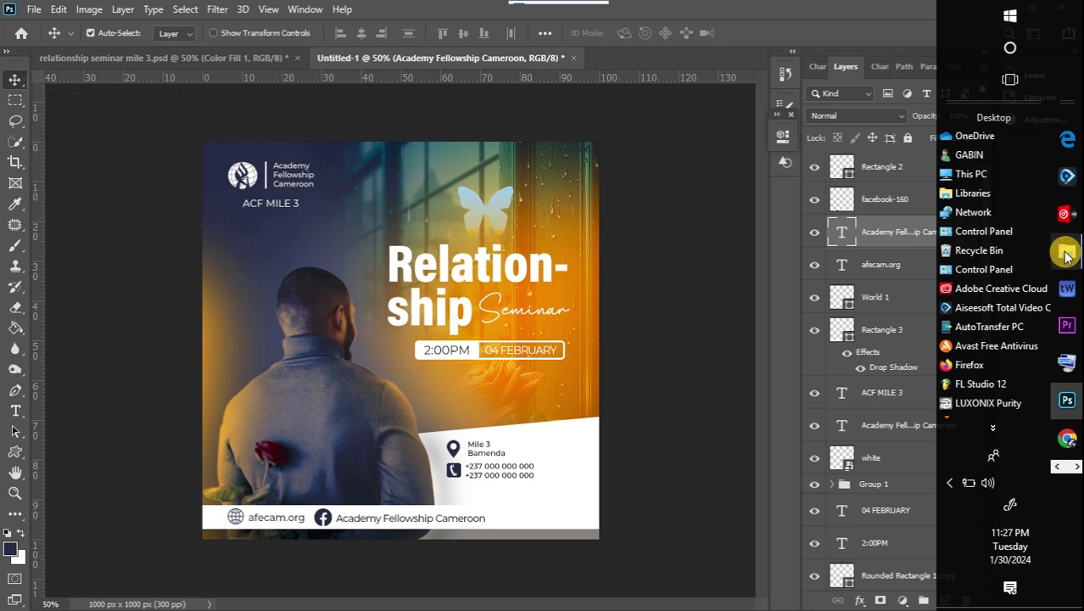
- Place the youtube-162 file from the icons folder into the flyer, scaled to about 10% over the man's back
mouse_move(1069, 263)
left_click(953, 222)
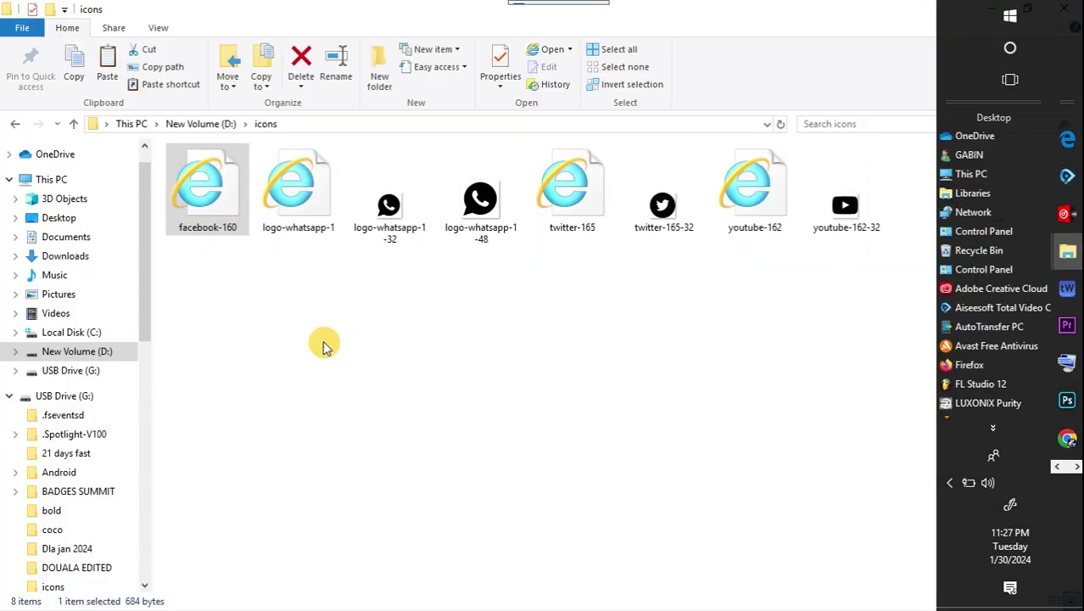
left_click_drag(750, 182, 512, 514)
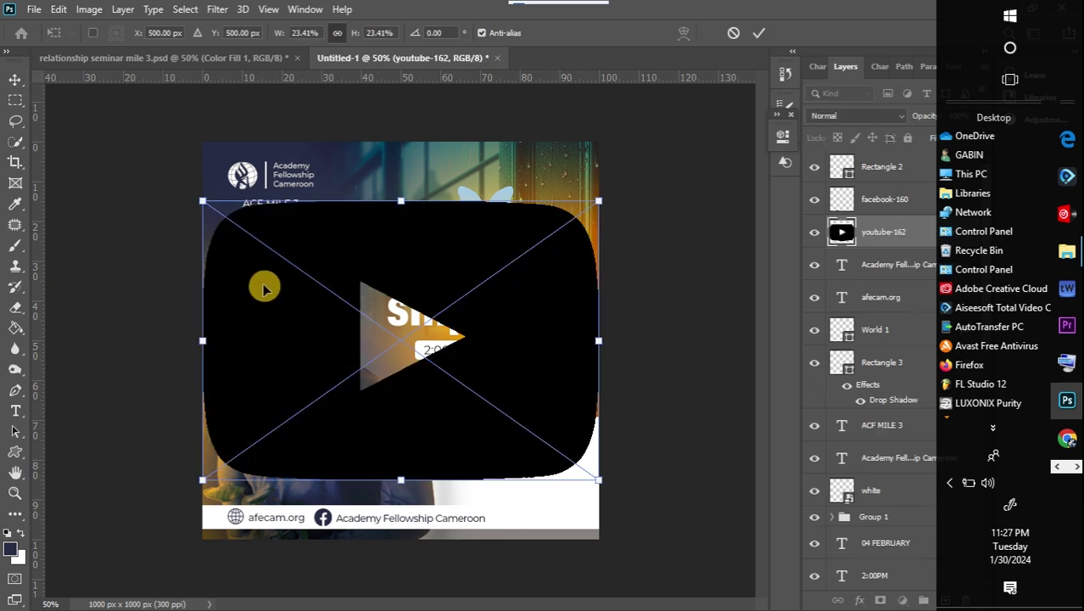
left_click_drag(203, 201, 431, 351)
left_click_drag(460, 428, 293, 399)
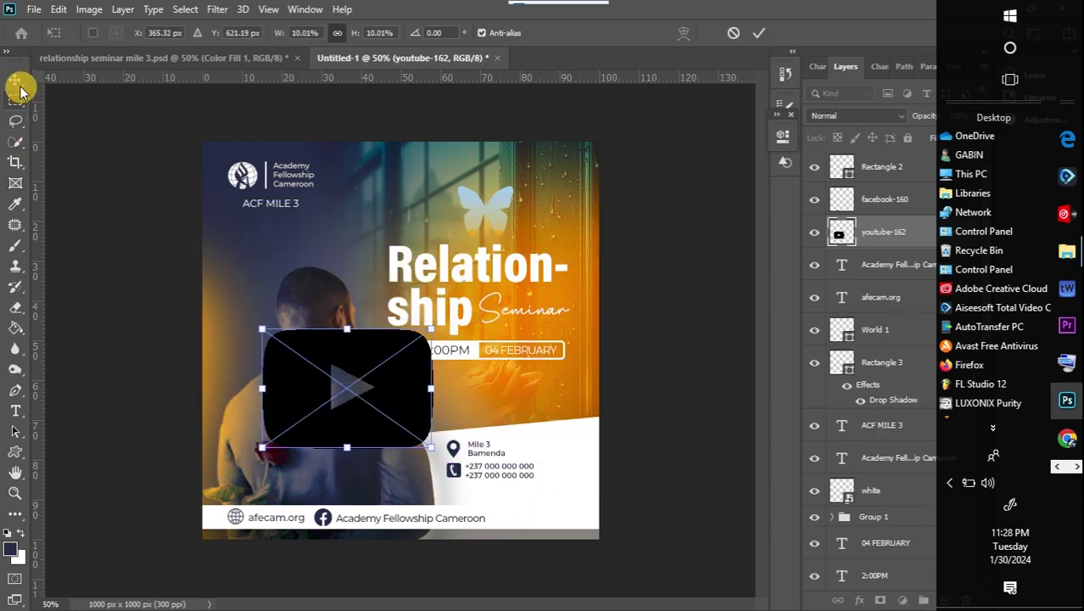
- Rasterize the YouTube icon and fill it with the navy foreground colour using the Paint Bucket
left_click(17, 329)
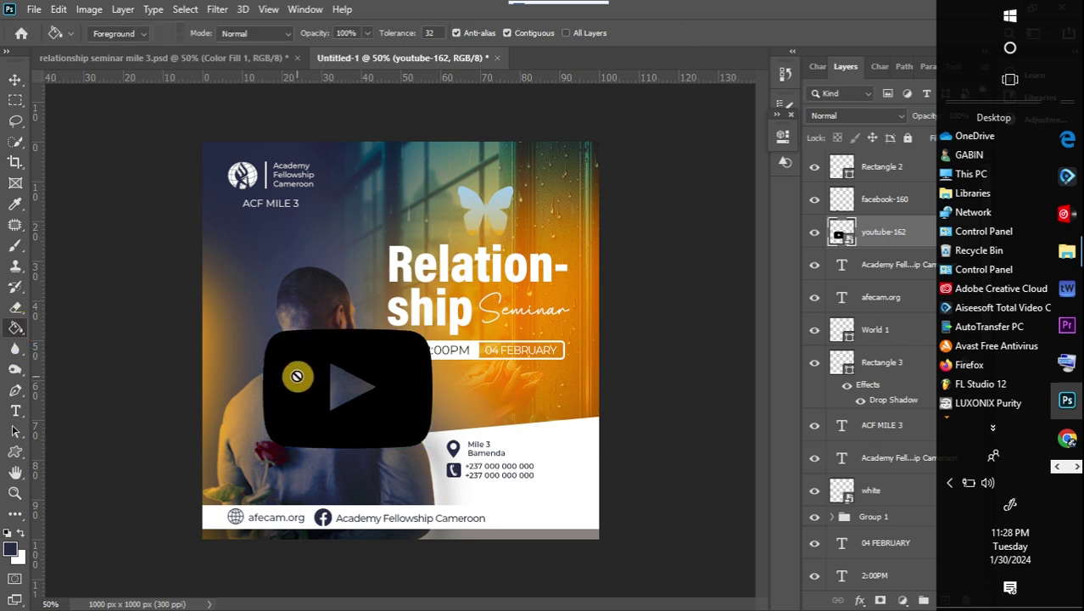
left_click(297, 377)
left_click(520, 253)
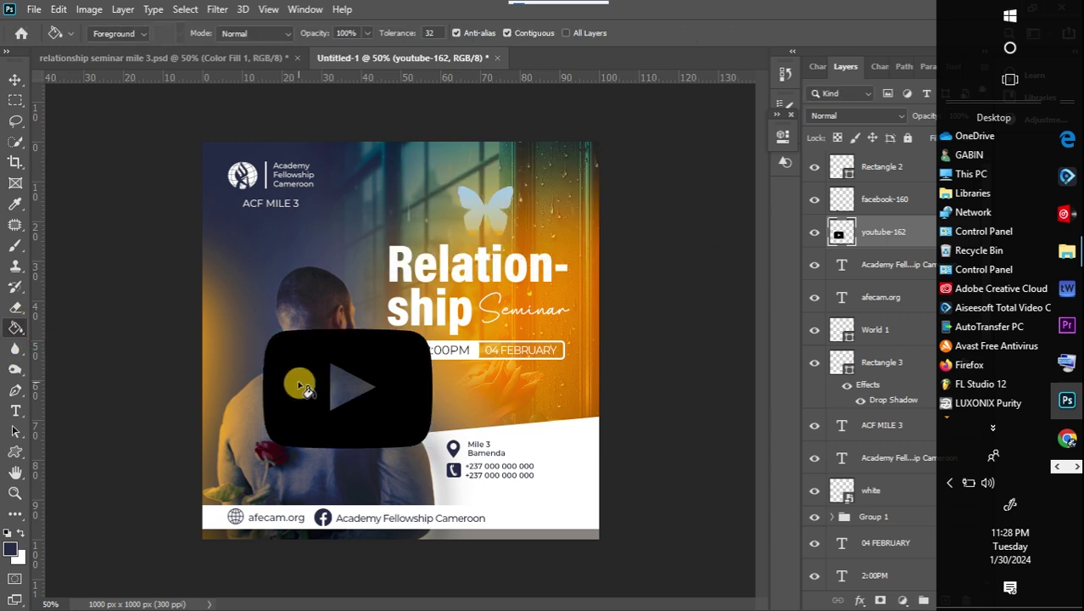
left_click(301, 392)
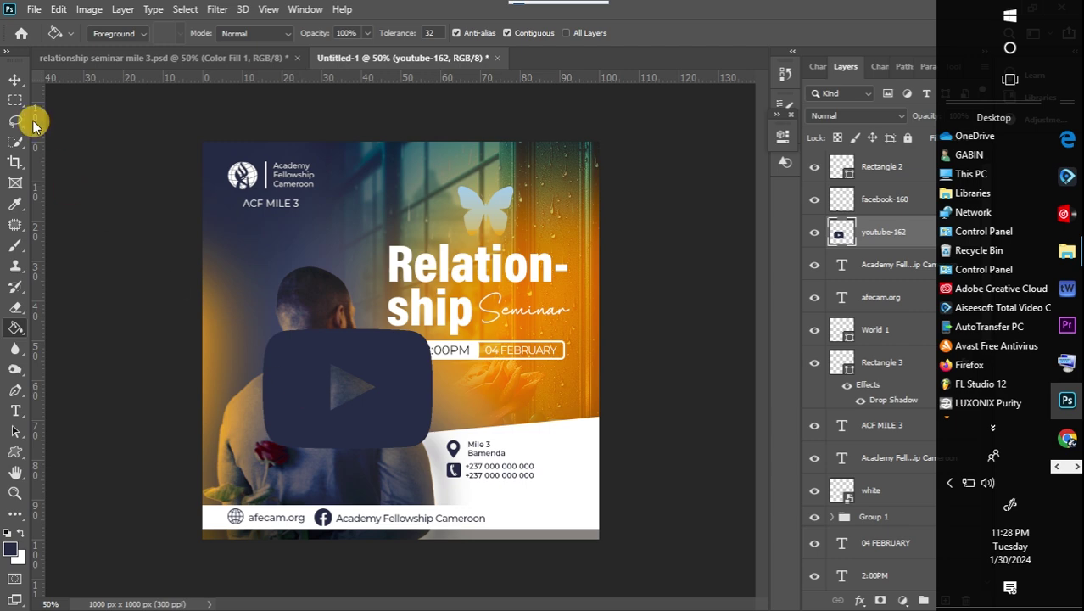
- Scale the YouTube icon to about 13.8% and move it onto the white strip after Academy Fellowship Cameroon
left_click(14, 81)
key("ctrl+t")
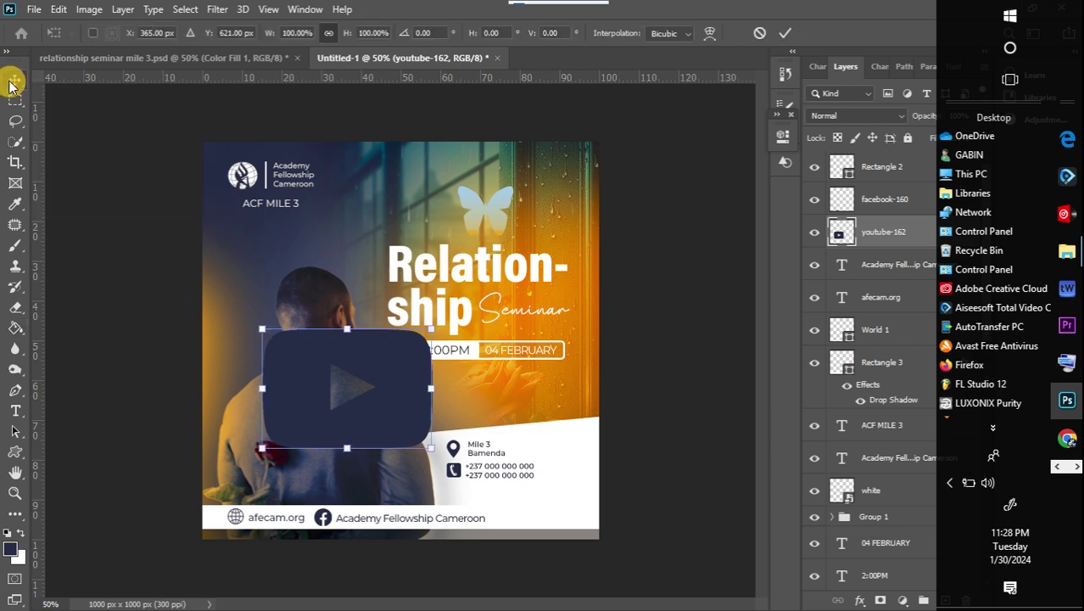
left_click_drag(265, 330, 522, 512)
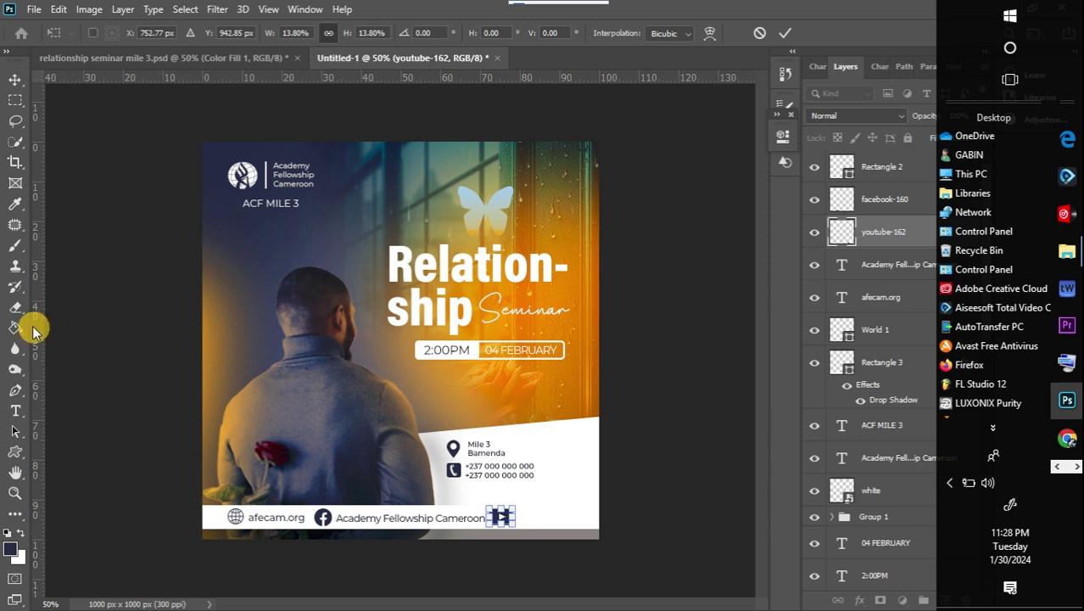
left_click(14, 79)
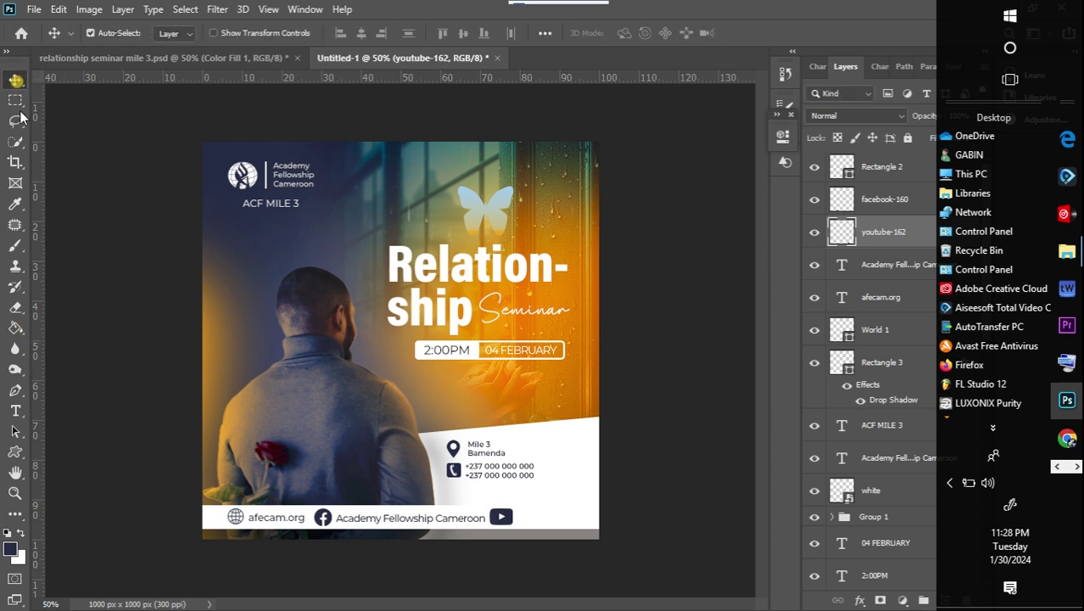
- Duplicate the afecam.org text to the right of the YouTube icon and change the copy to "afecam.Tv"
left_click(293, 521)
left_click_drag(292, 521, 565, 521)
double_click(565, 519)
left_click(578, 519)
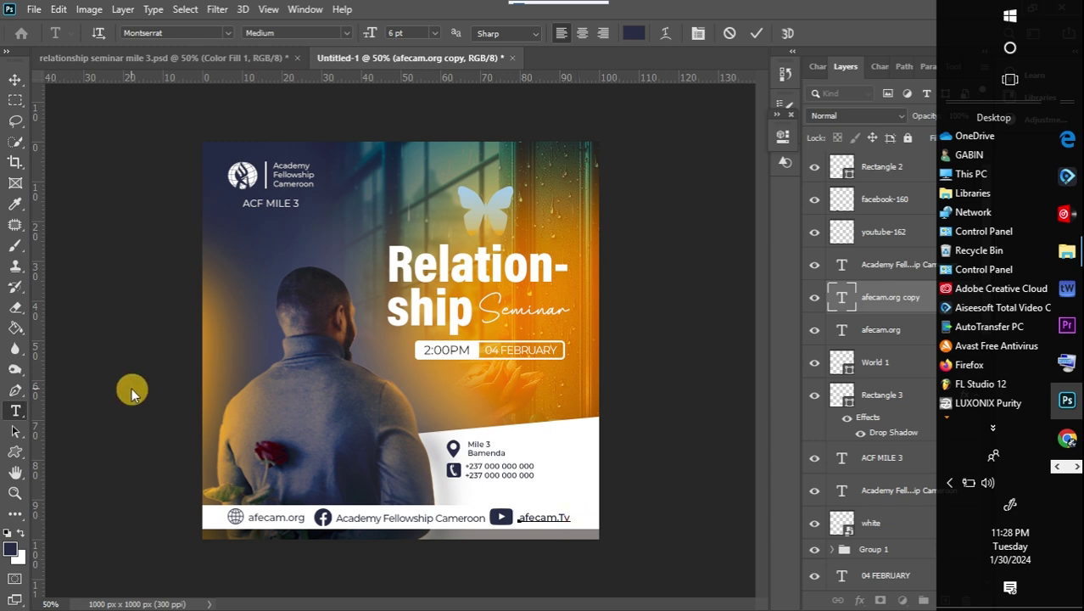
left_click(12, 78)
left_click(388, 397)
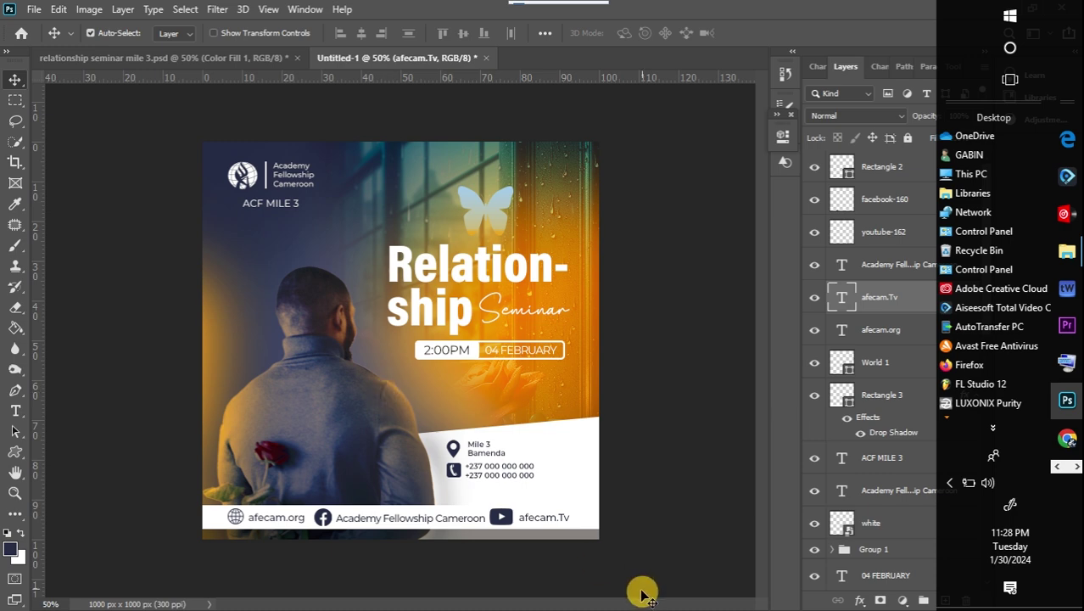
- Shrink the YouTube icon slightly so it sits evenly between the page name and afecam.Tv
left_click(509, 521)
key("ctrl+t")
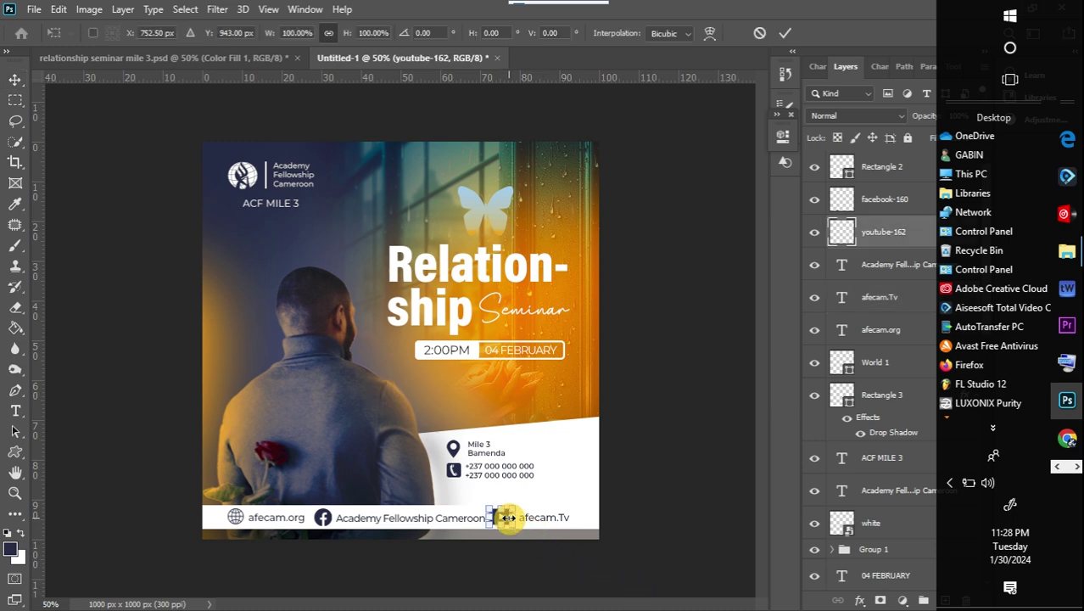
left_click_drag(511, 509, 514, 505)
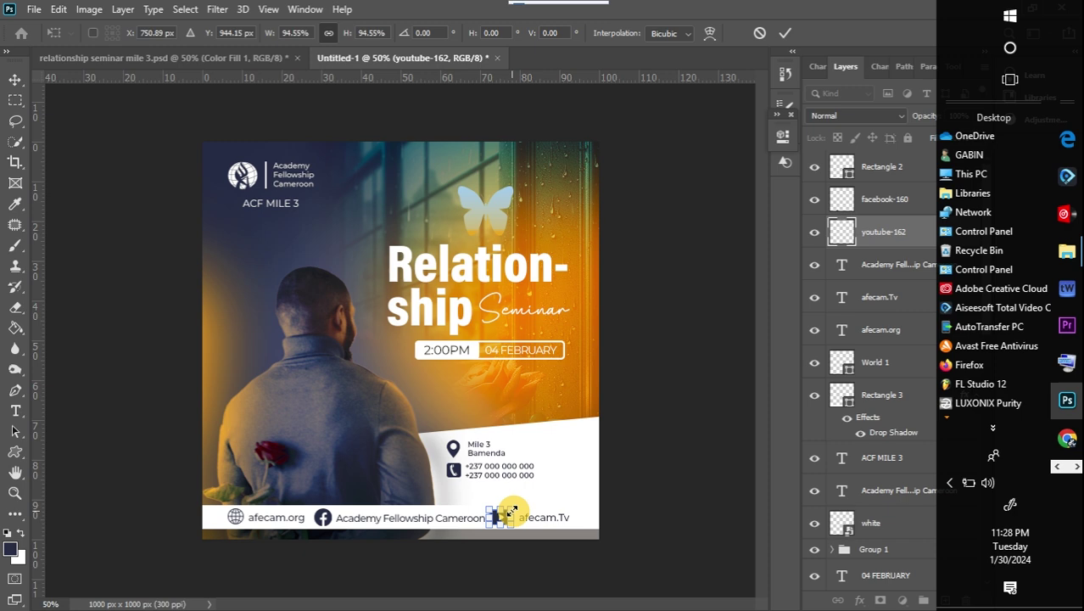
left_click(19, 79)
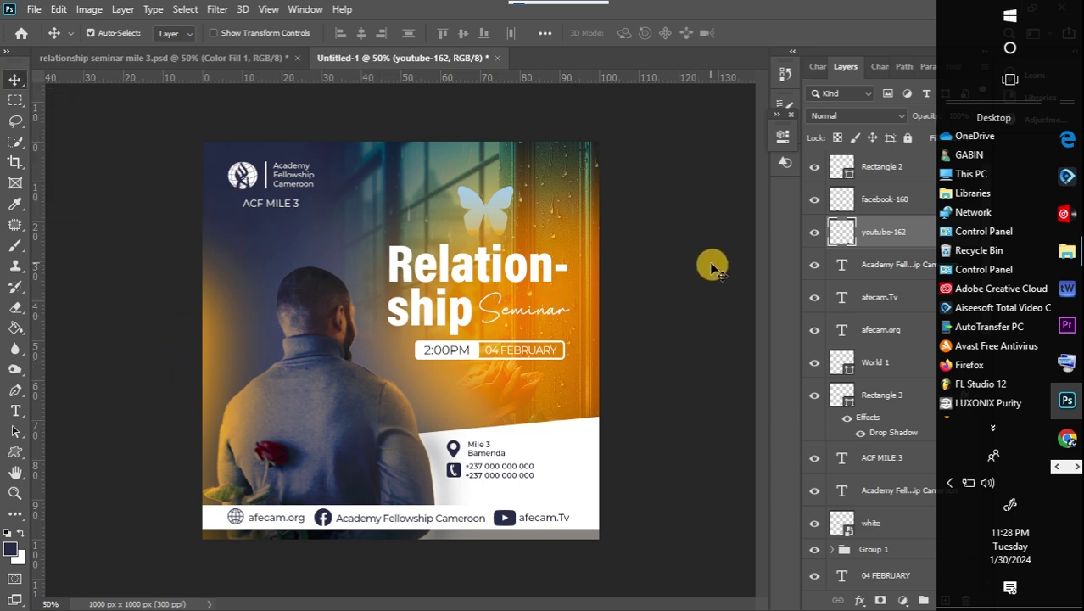
- Group all layers from Rectangle 2 down to Color Fill 1 and duplicate the group
key("super")
key("super")
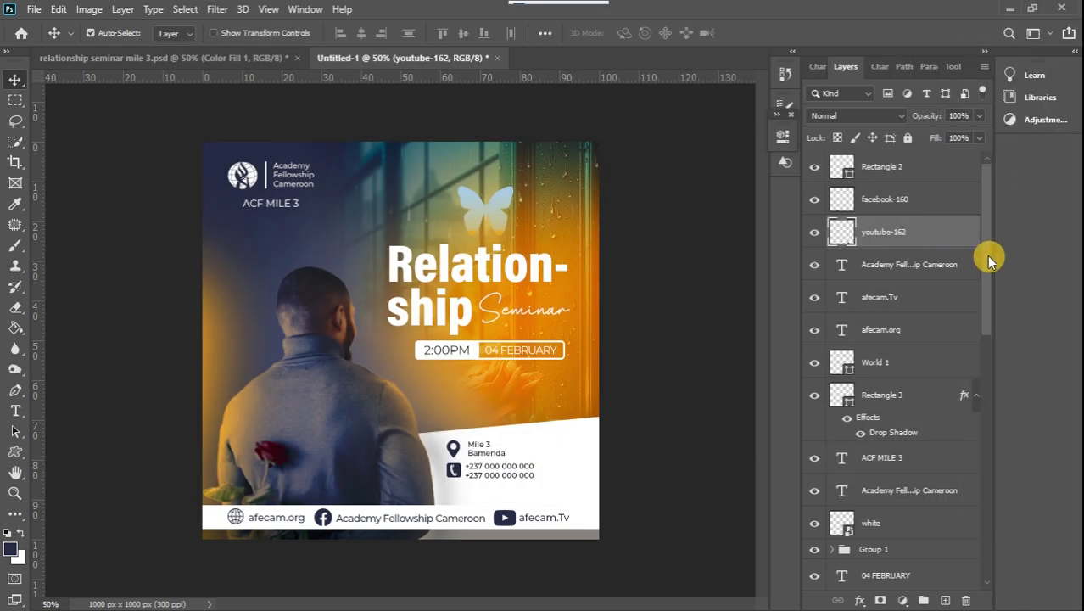
left_click(931, 171)
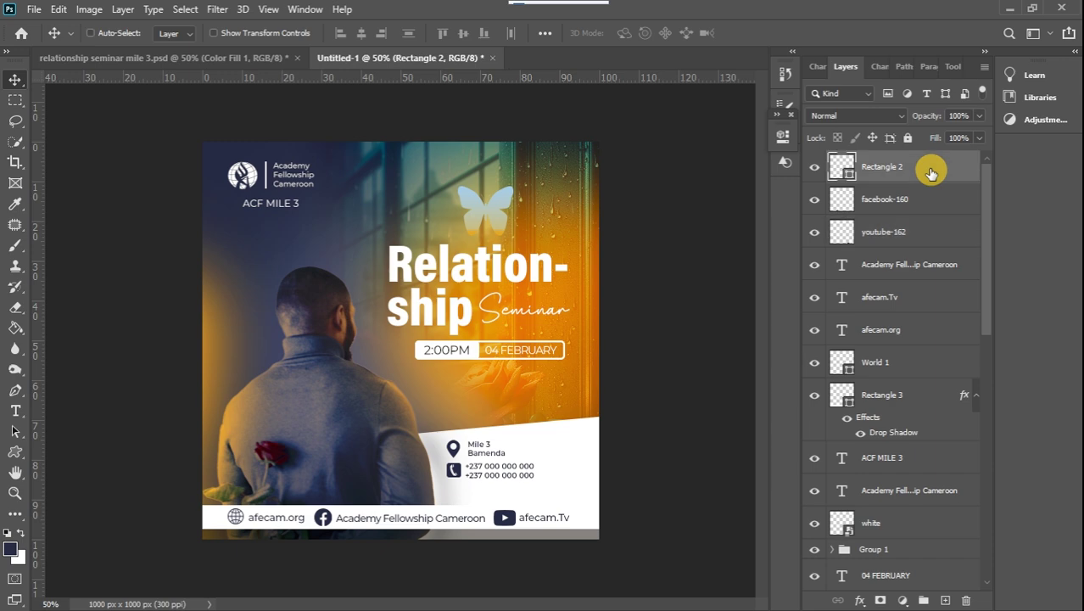
left_click_drag(986, 205, 987, 505)
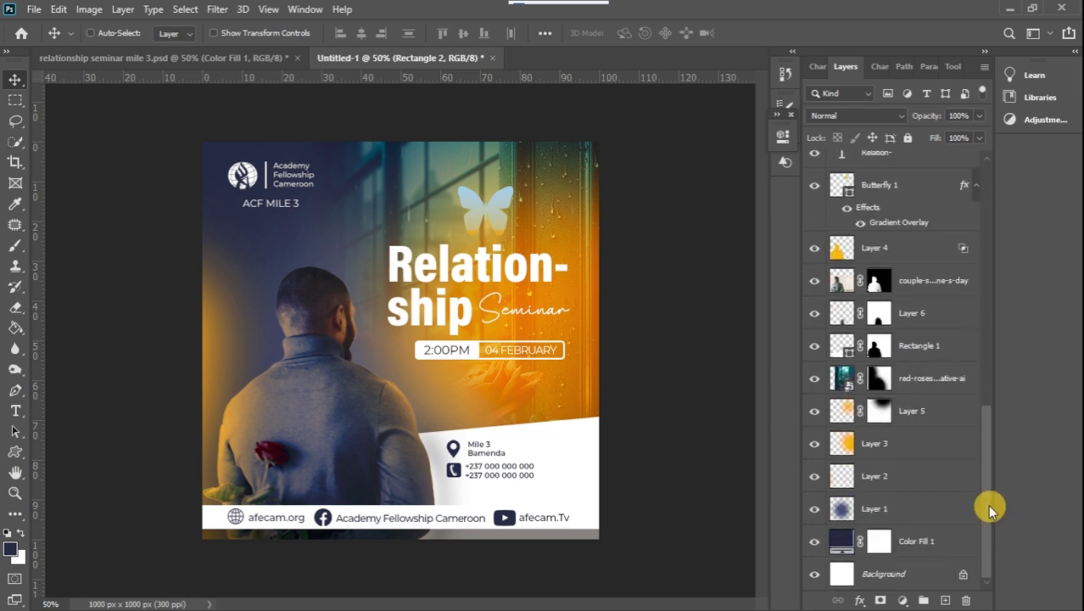
left_click(940, 537, "shift")
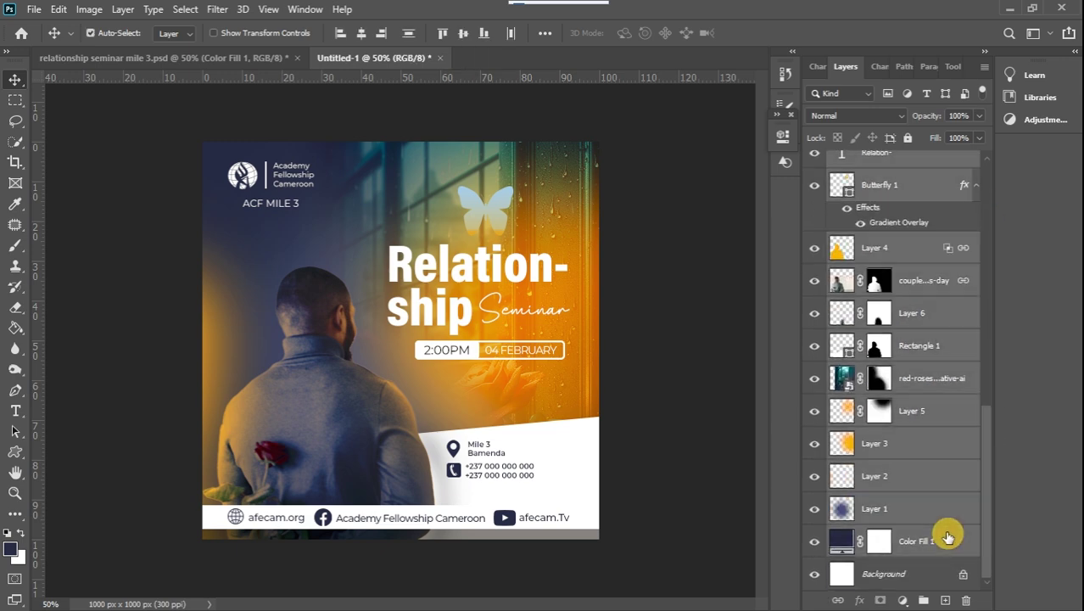
left_click(923, 600)
key("ctrl+j")
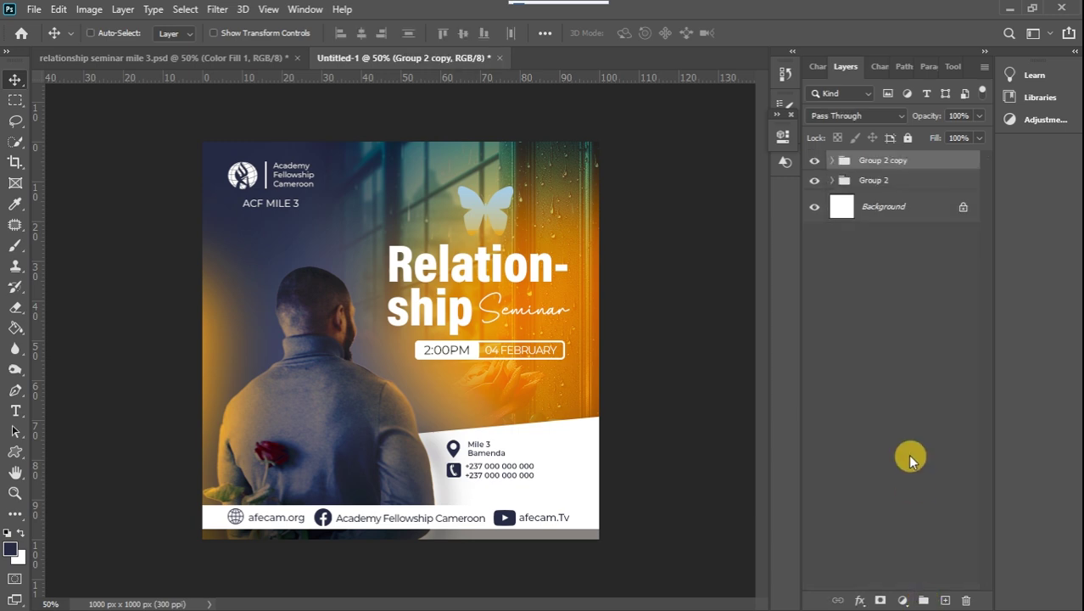
- Convert Group 2 copy to a smart object and hide the original Group 2
right_click(887, 159)
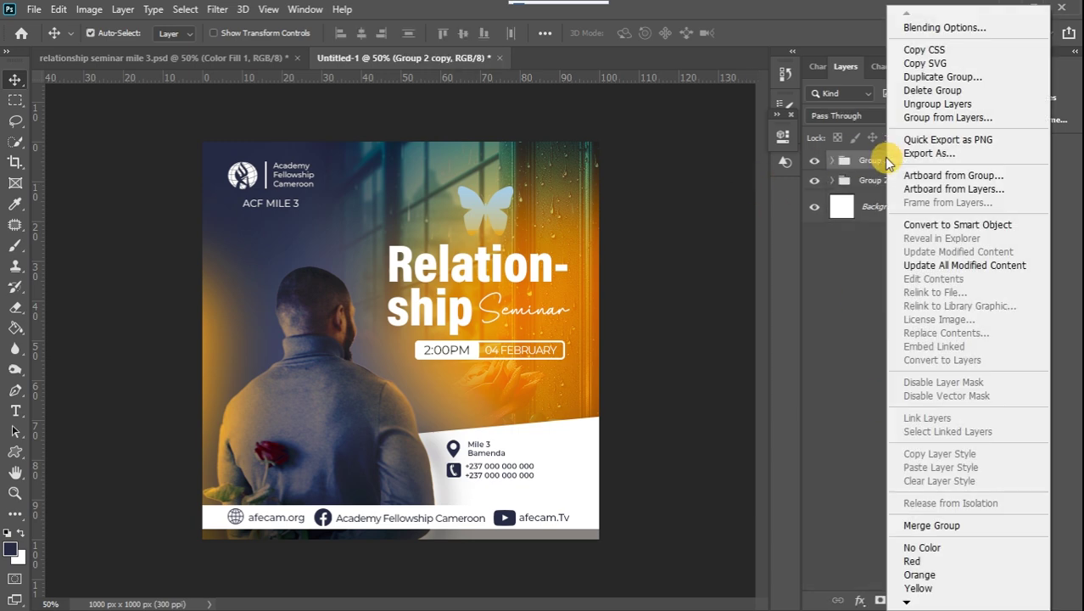
left_click(943, 225)
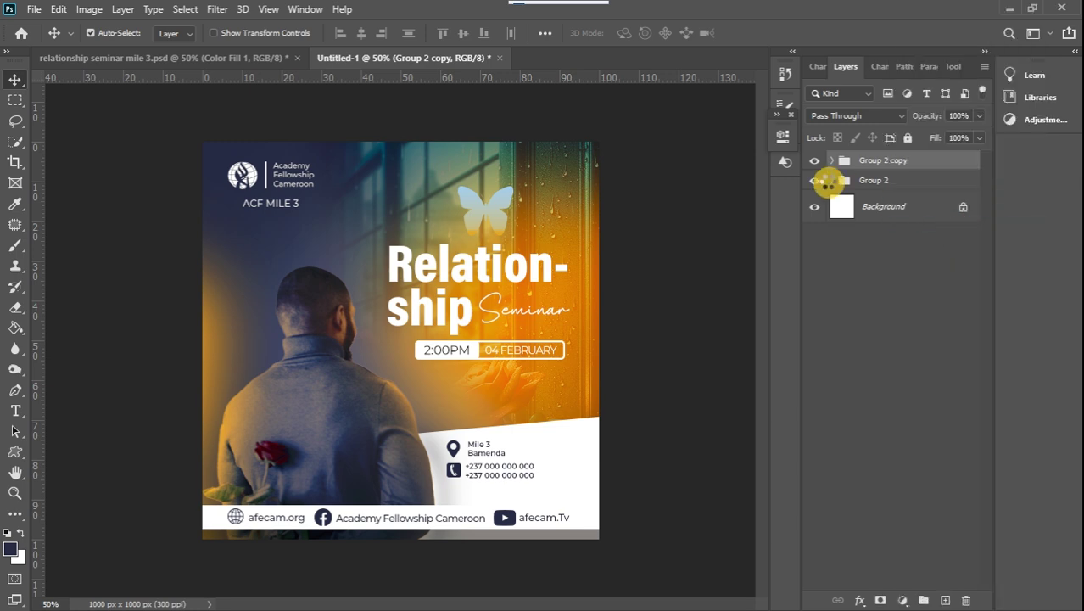
left_click(814, 193)
- Open the Camera Raw Filter on the smart object and set Highlights -8, Shadows +8, Whites +14, Blacks -38 and Texture +13
left_click(218, 10)
left_click(279, 107)
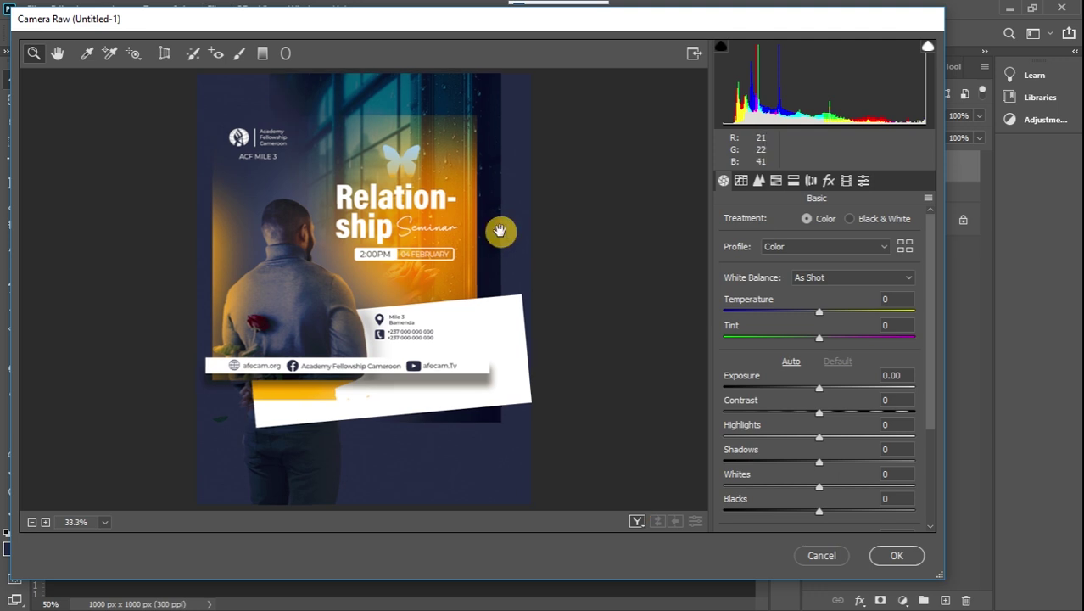
left_click(911, 325)
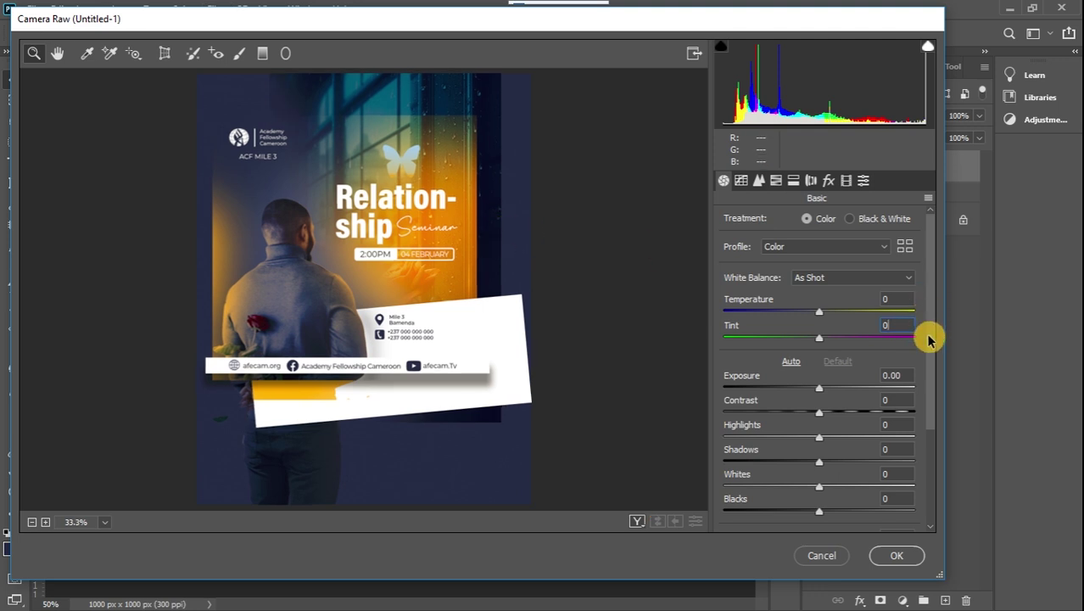
left_click_drag(932, 321, 931, 359)
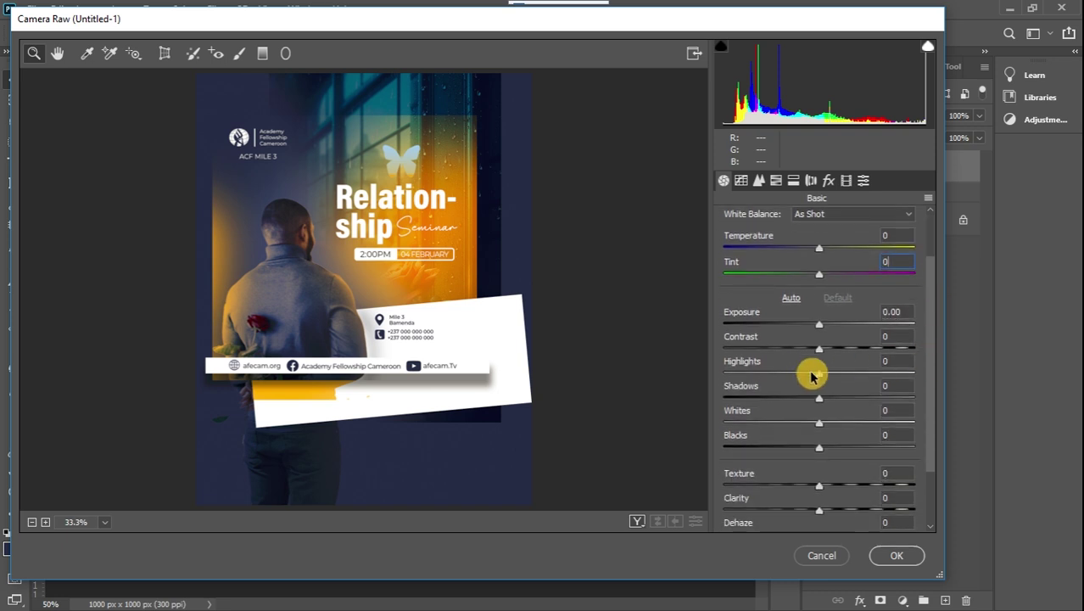
left_click_drag(819, 376, 834, 492)
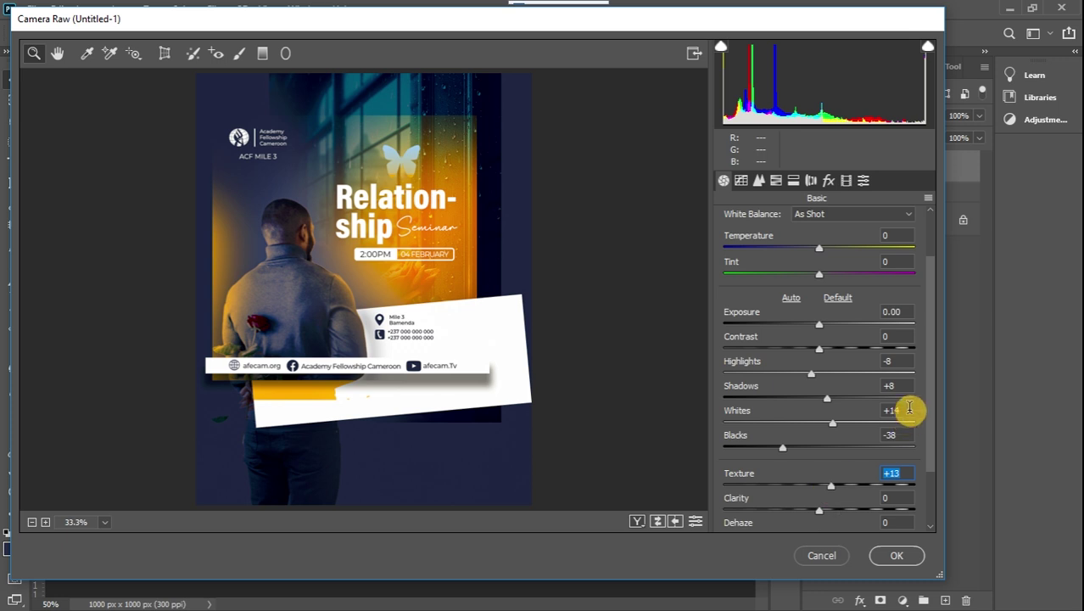
- Set Clarity to +12, Dehaze to +6 and the sharpening Amount to 29 in Camera Raw
left_click_drag(930, 412, 928, 465)
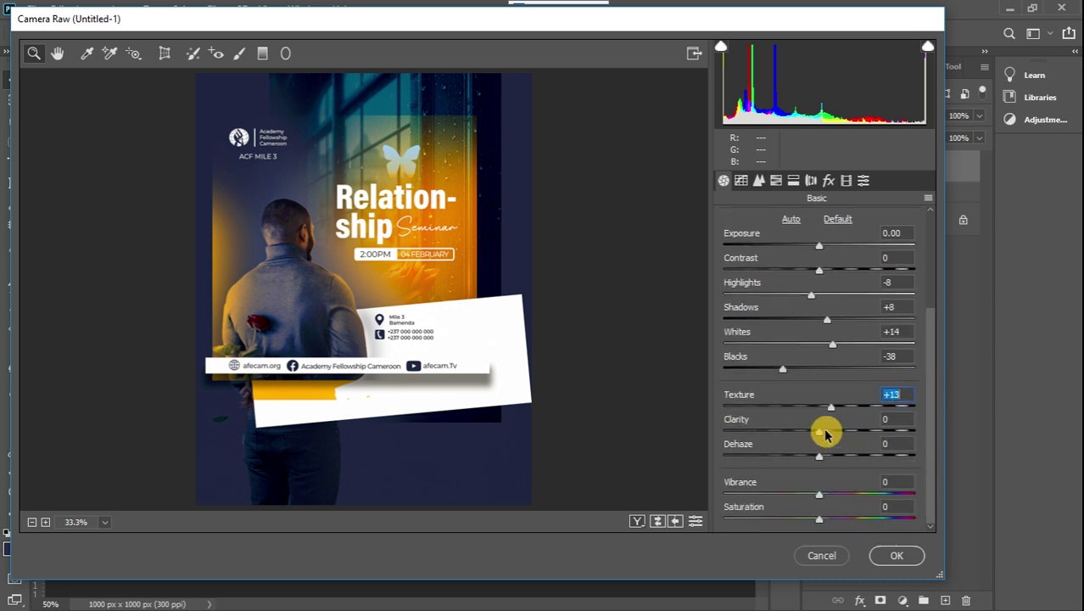
left_click_drag(821, 434, 828, 459)
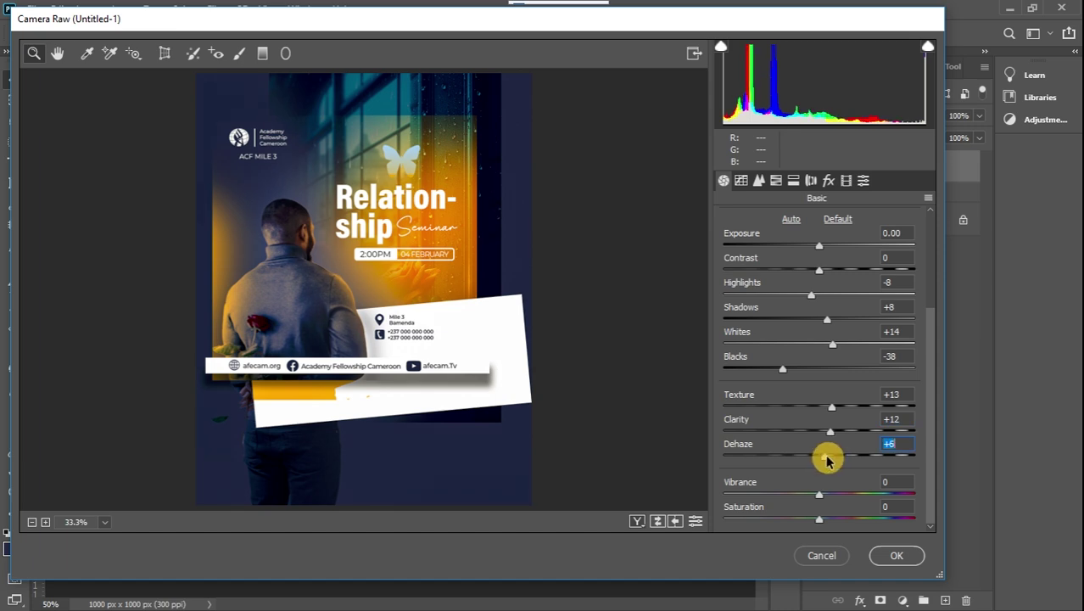
left_click(758, 181)
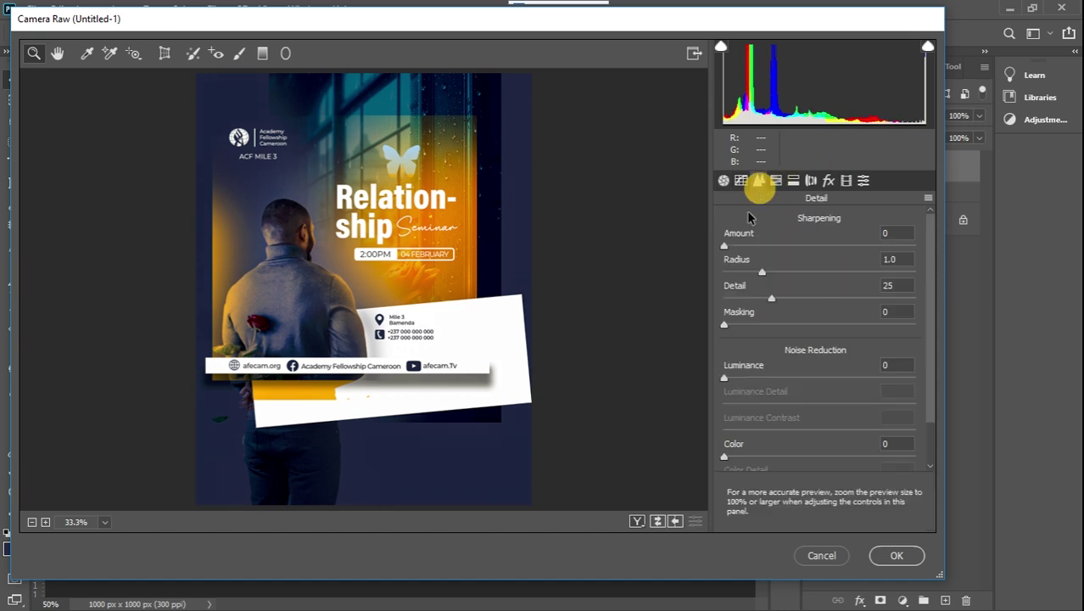
left_click_drag(725, 246, 760, 248)
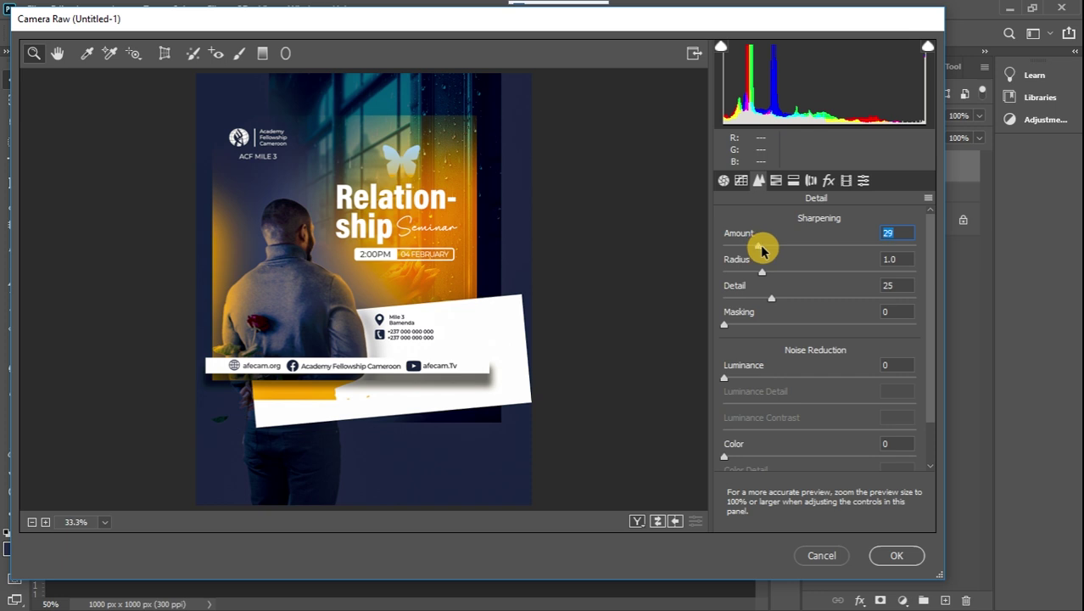
- Set the white balance Temperature to +8 and apply the Camera Raw adjustments to the flyer
left_click(724, 181)
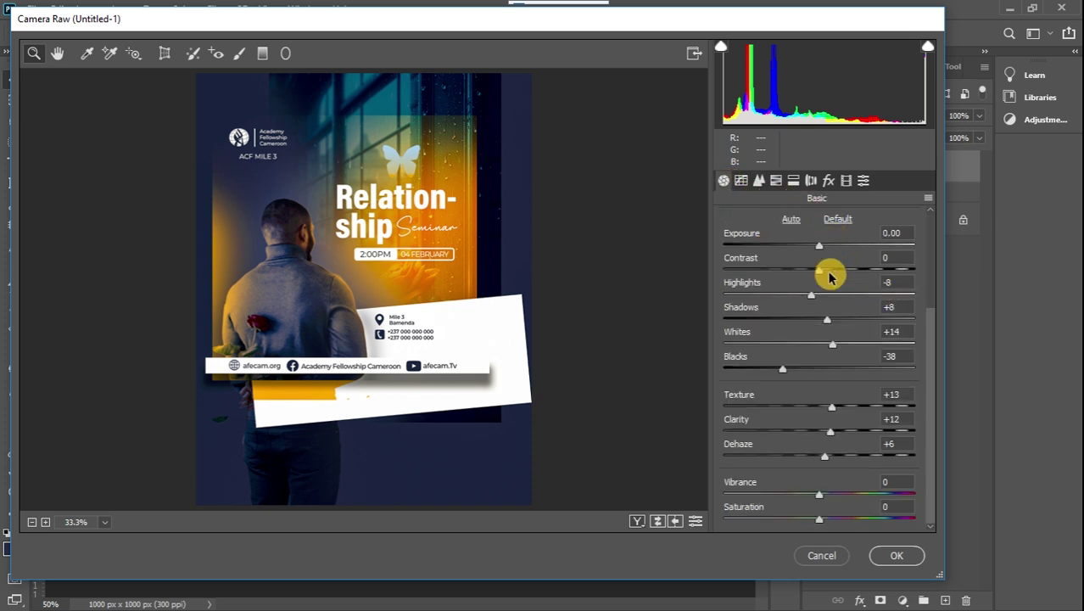
left_click_drag(931, 322, 930, 225)
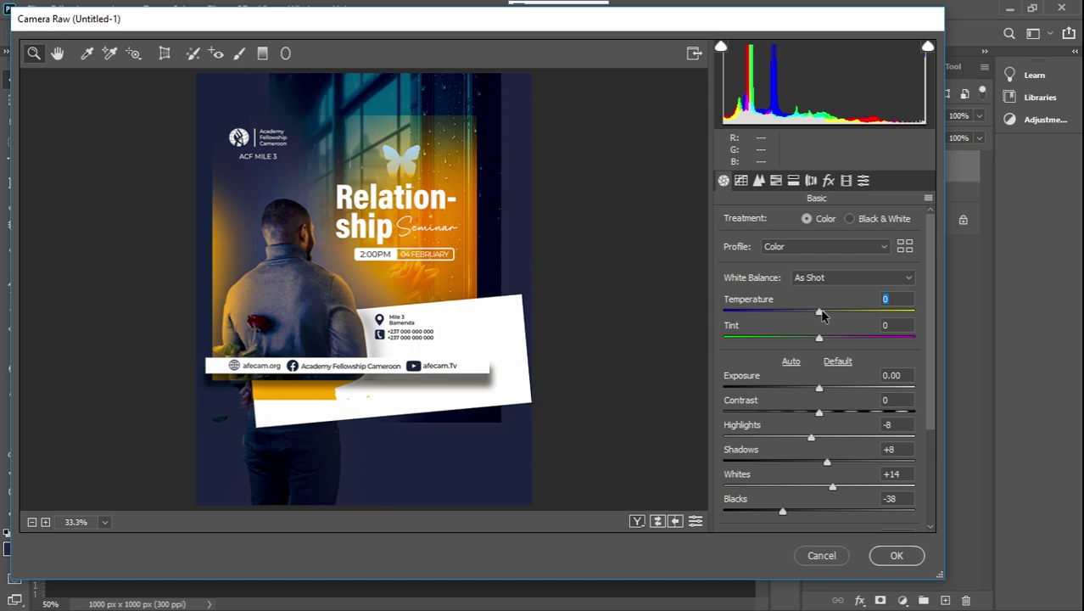
left_click_drag(819, 310, 827, 315)
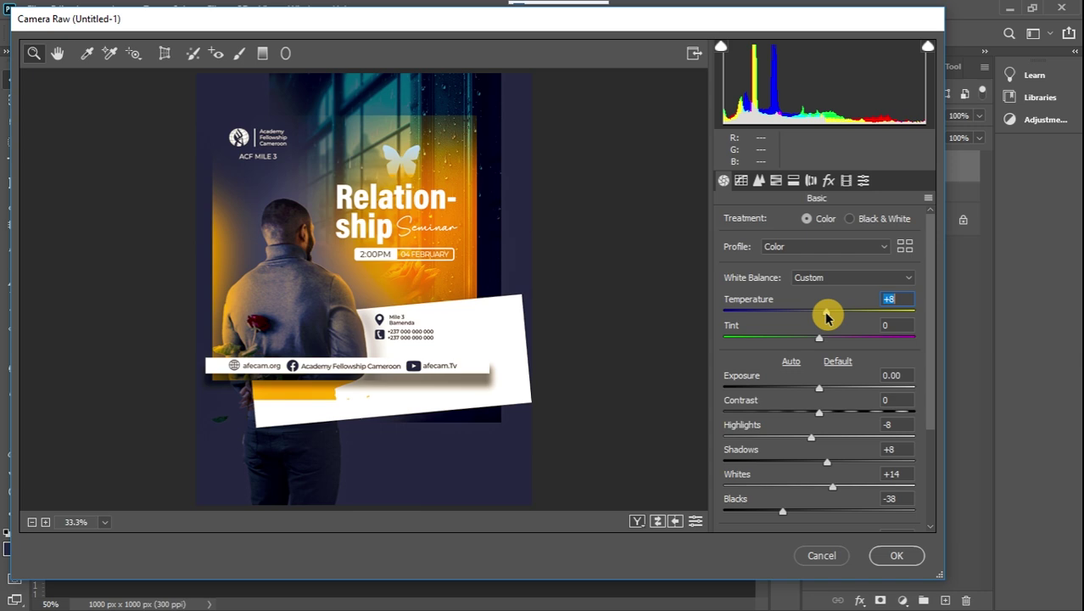
key("Return")
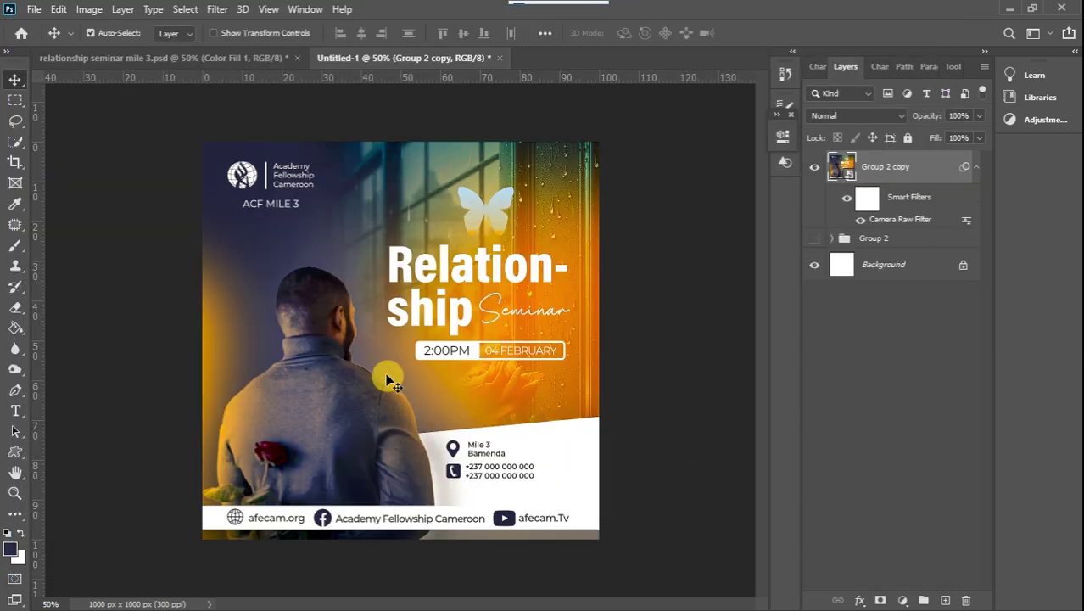